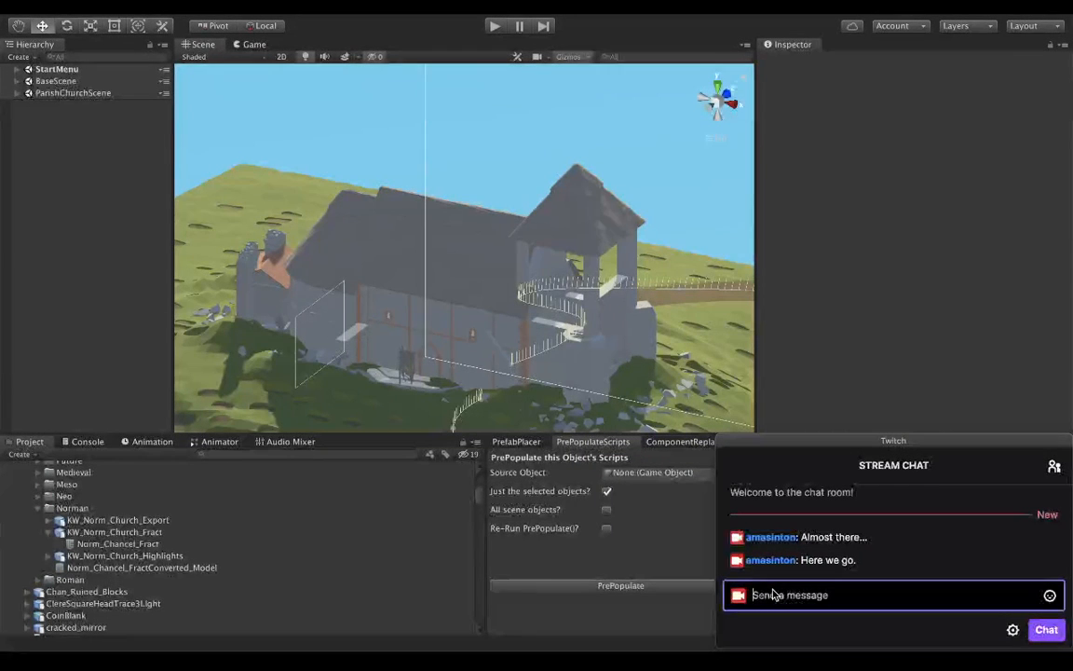
key(super+Tab)
key(super+Tab)
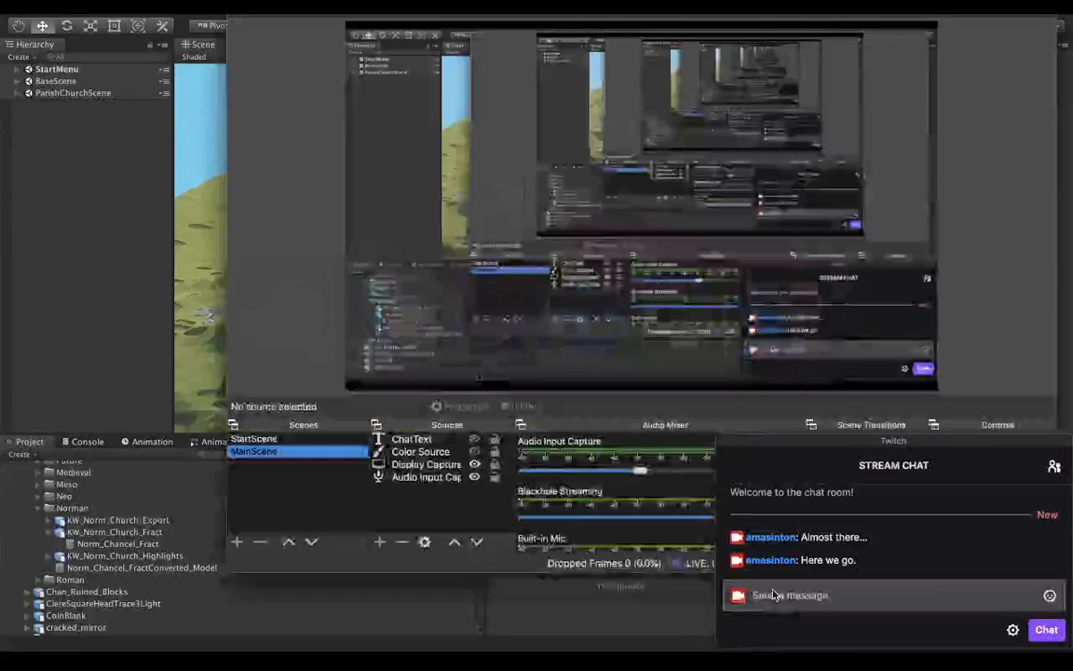
key(super+Tab)
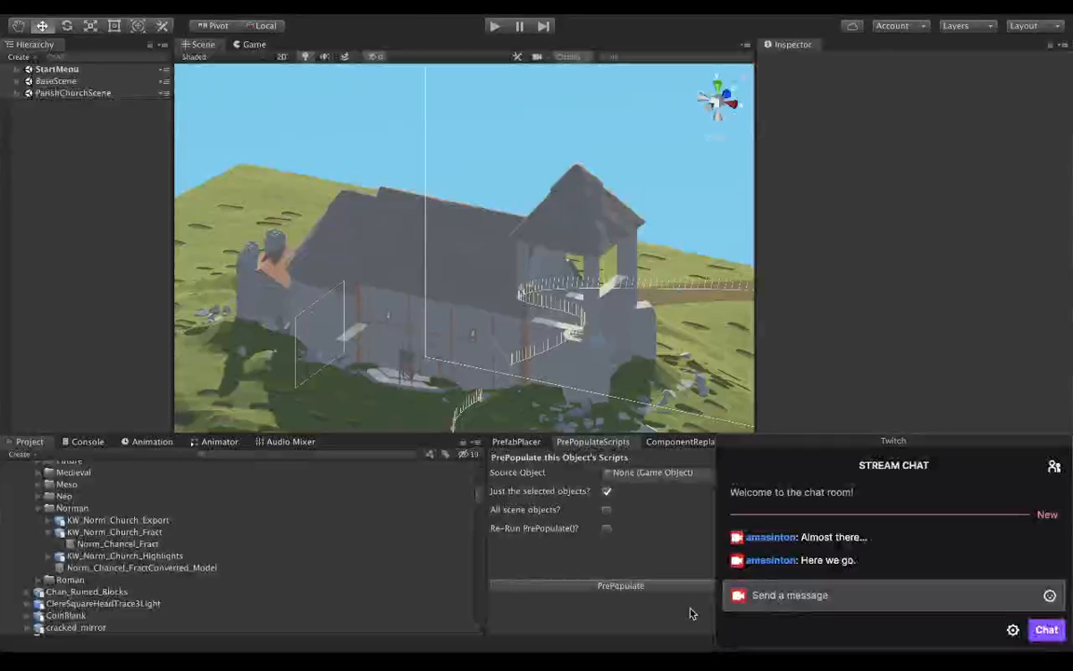
Select the KW_Norm_Church_Export model asset in the Norman folder and reposition the Twitch chat window slightly.
click(328, 521)
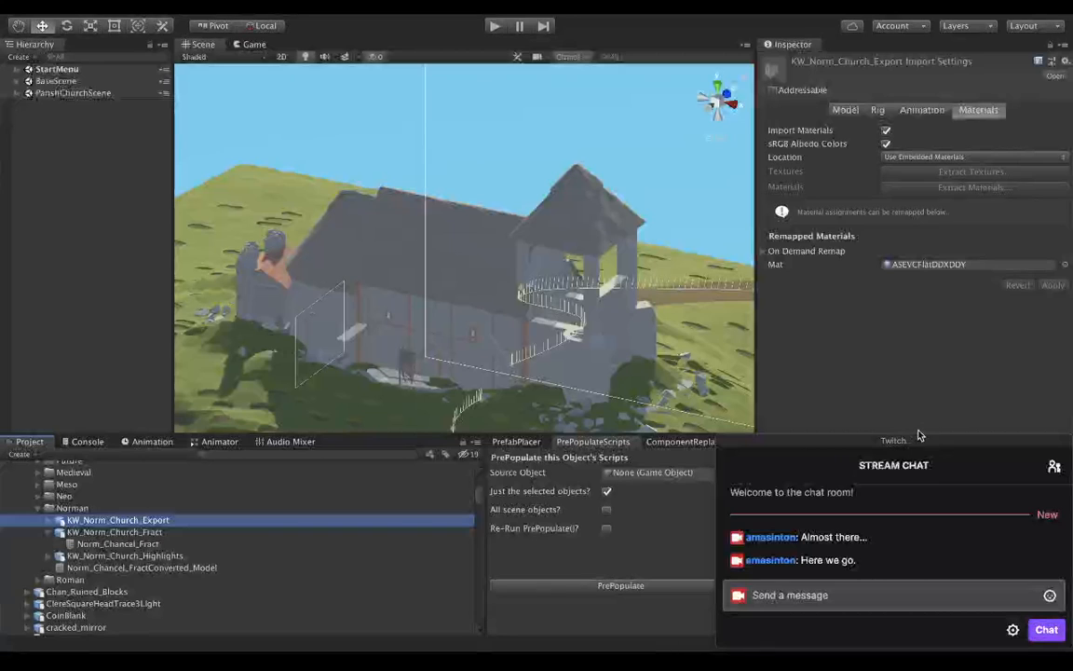
click(883, 446)
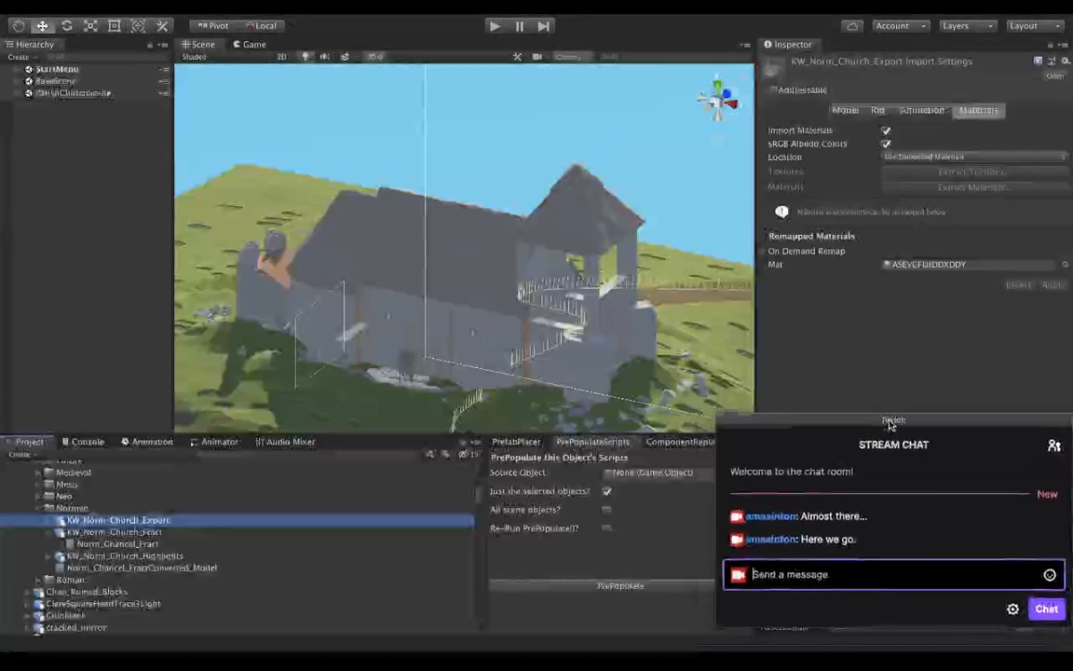
drag(879, 449, 873, 450)
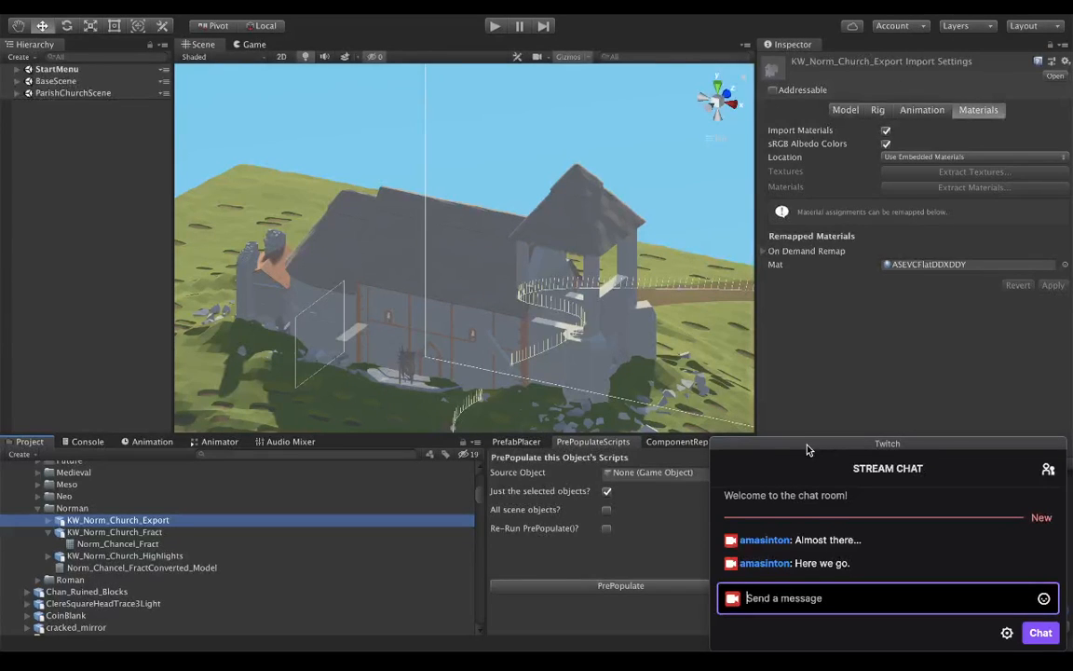
drag(807, 445, 807, 446)
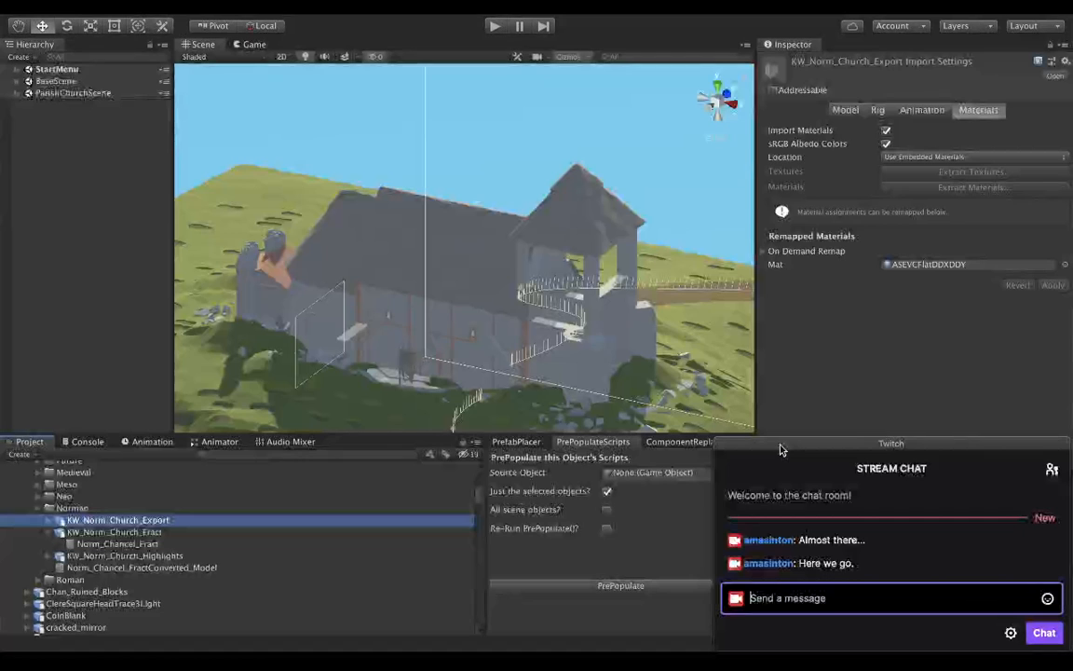
Make the floating Twitch chat window translucent at 40% opacity so the editor shows through it.
key(super+Tab)
key(super+Tab)
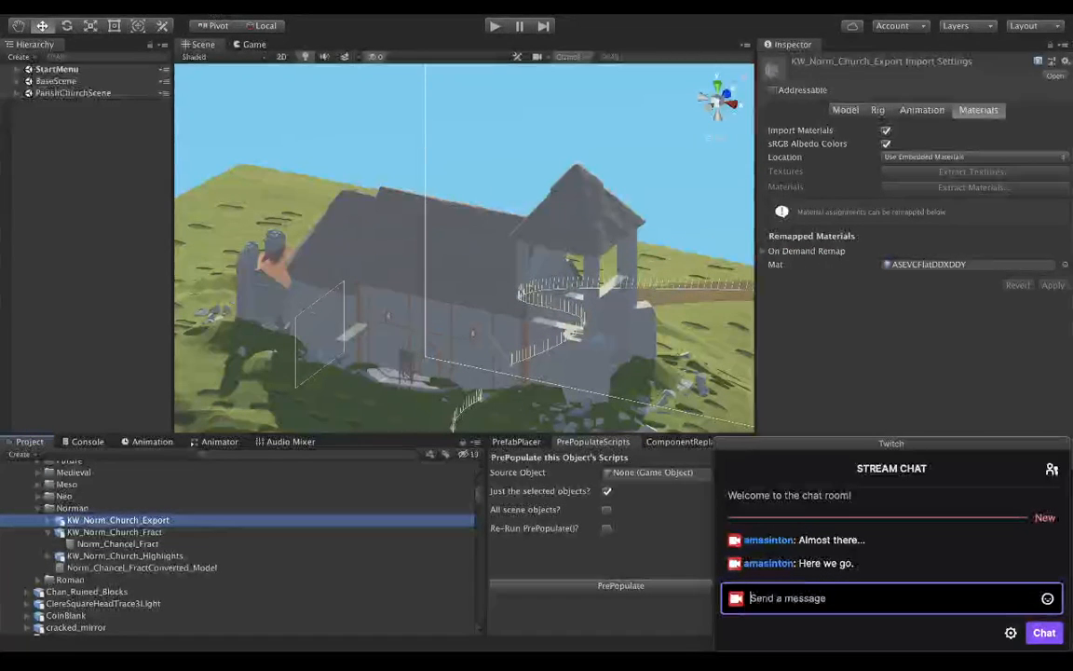
click(155, 5)
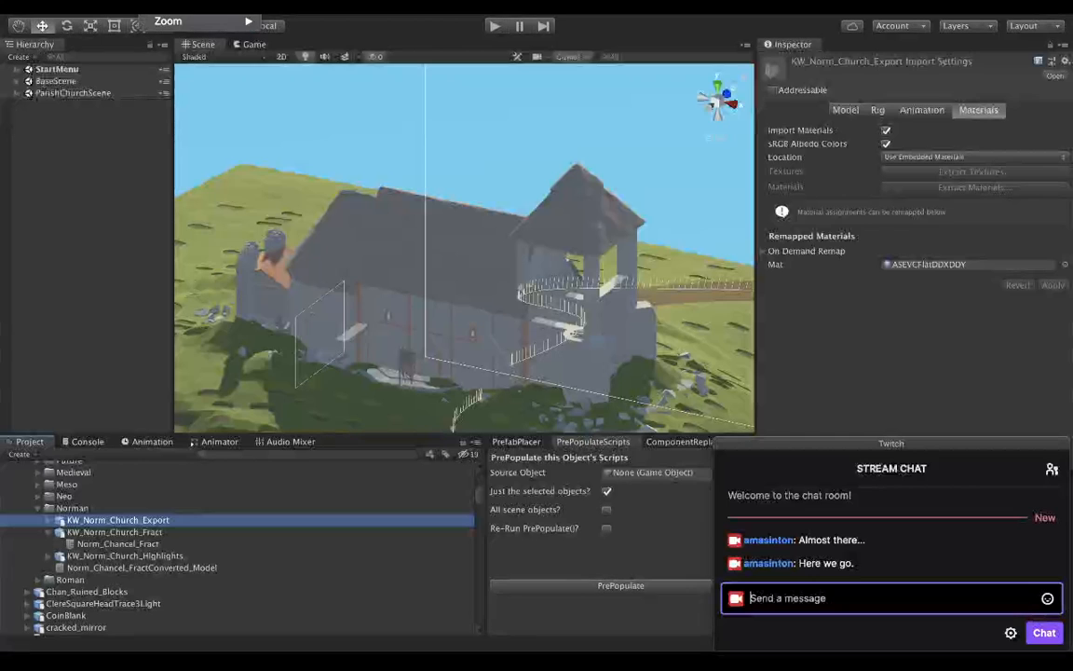
mouse_move(177, 19)
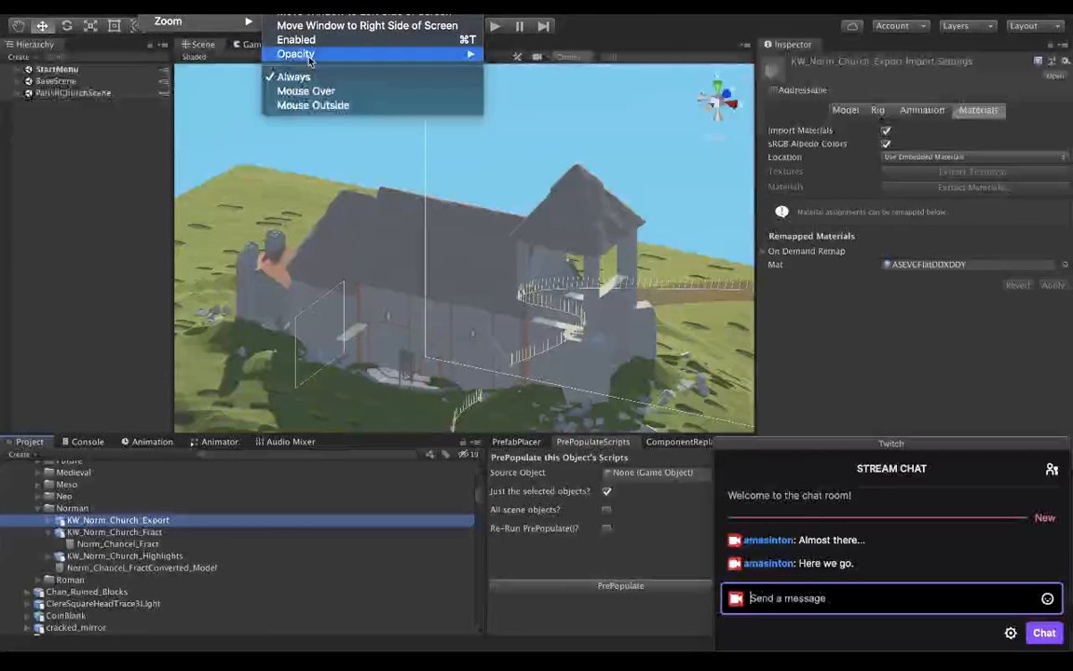
mouse_move(307, 53)
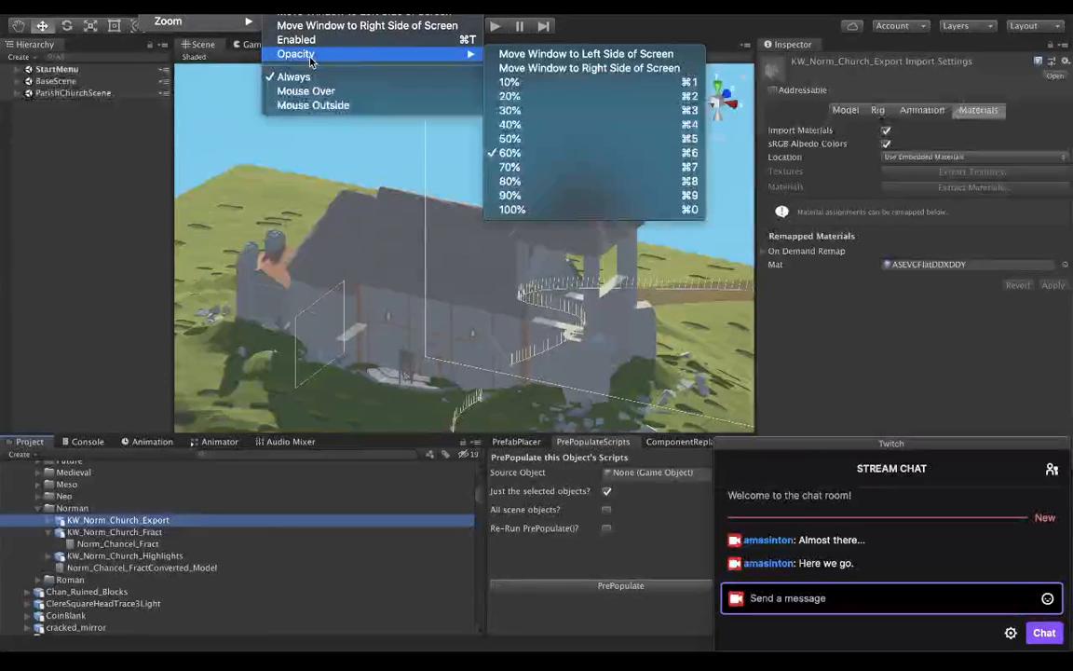
click(548, 127)
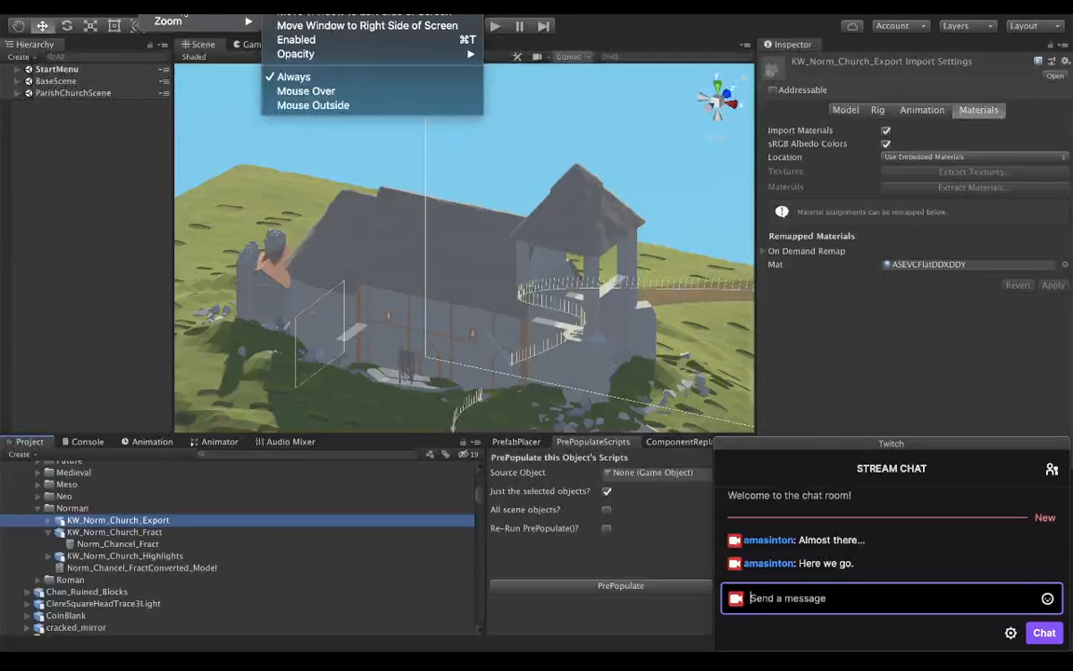
click(305, 41)
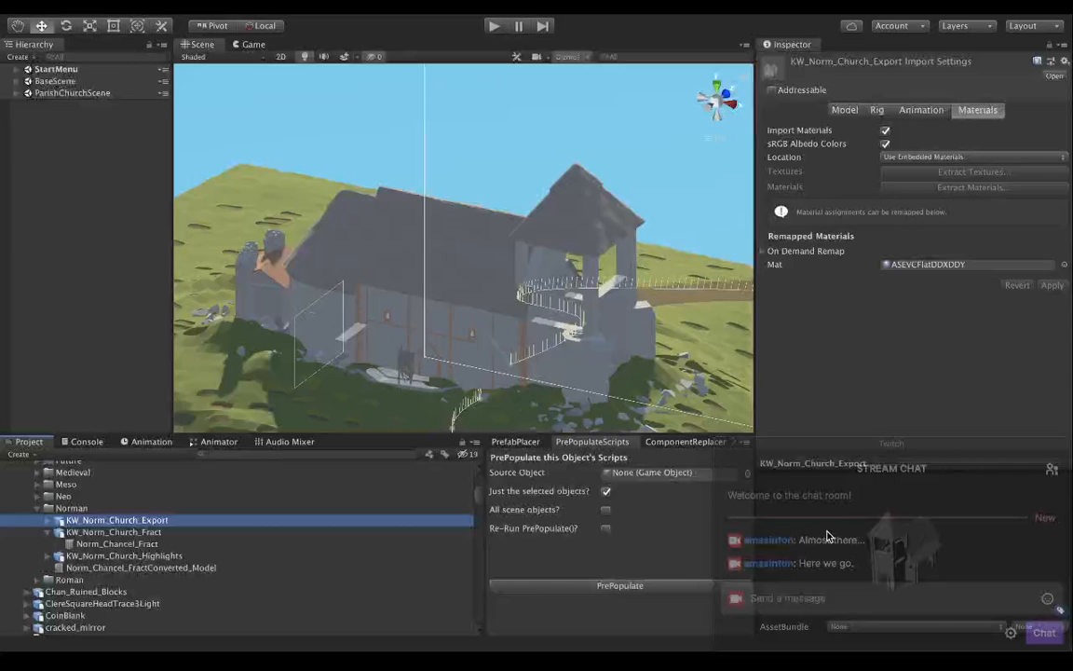
click(833, 356)
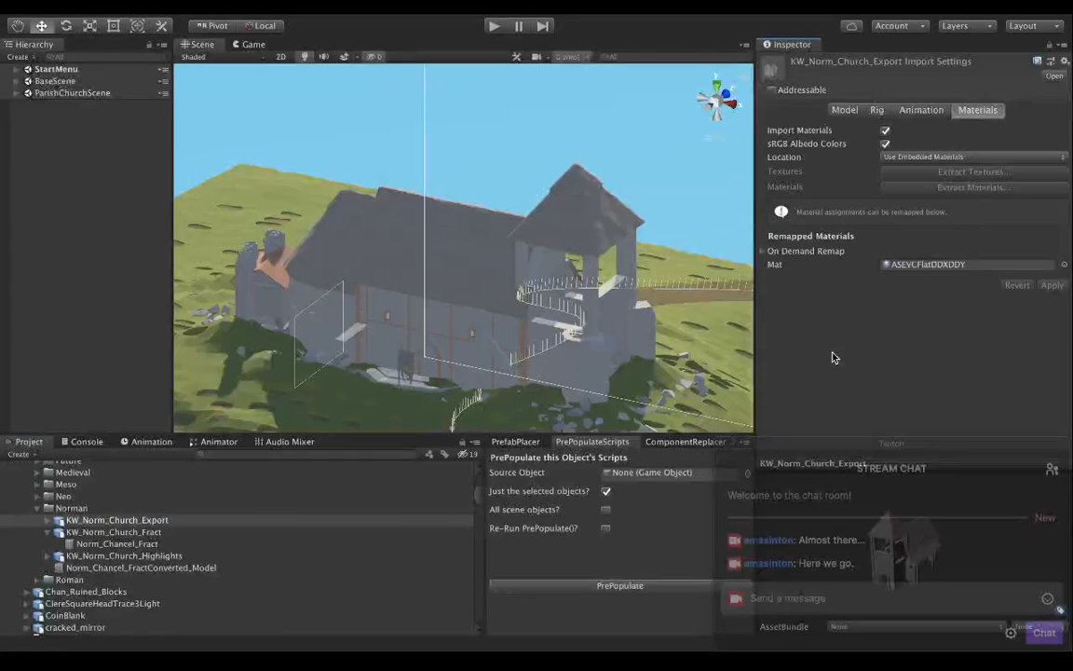
click(728, 482)
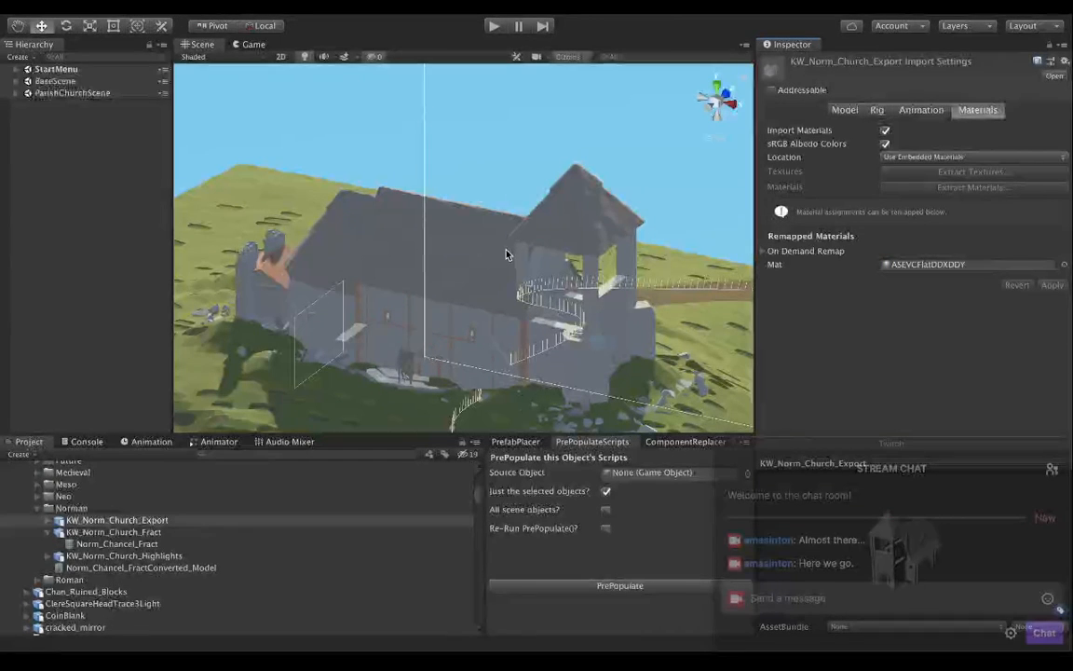
Reveal and select Chancel_Norm_Apse_Stubs under the Norman church highlights model in ParishChurchScene's Norman group.
key(alt)
alt+drag(506, 250, 382, 244)
alt+drag(424, 275, 381, 226)
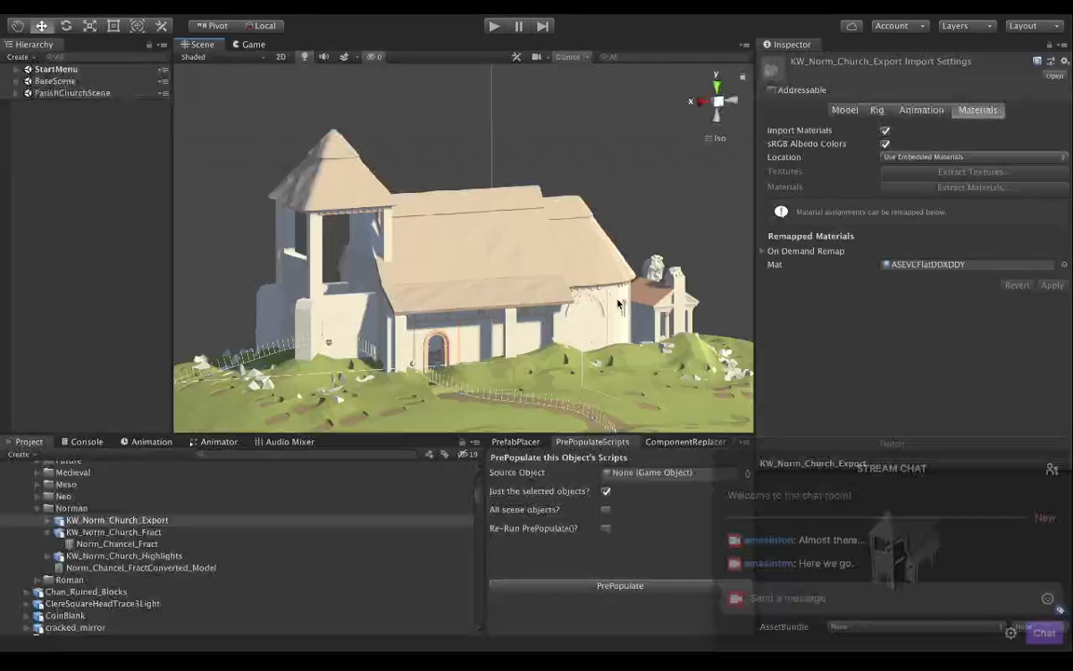
key(alt)
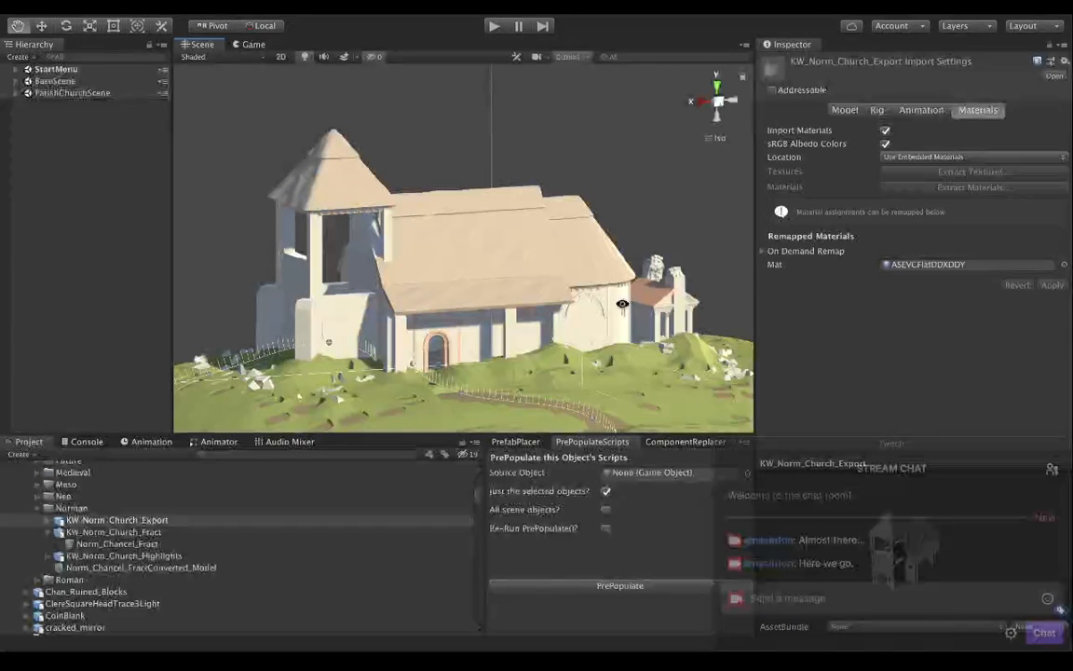
alt+drag(629, 305, 520, 358)
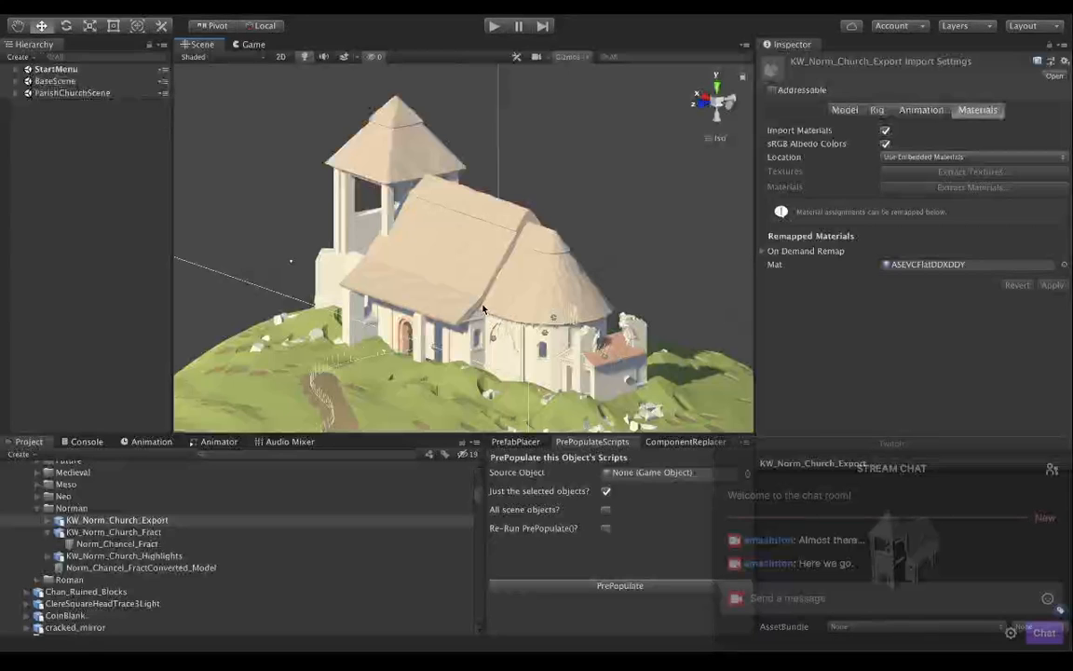
click(15, 93)
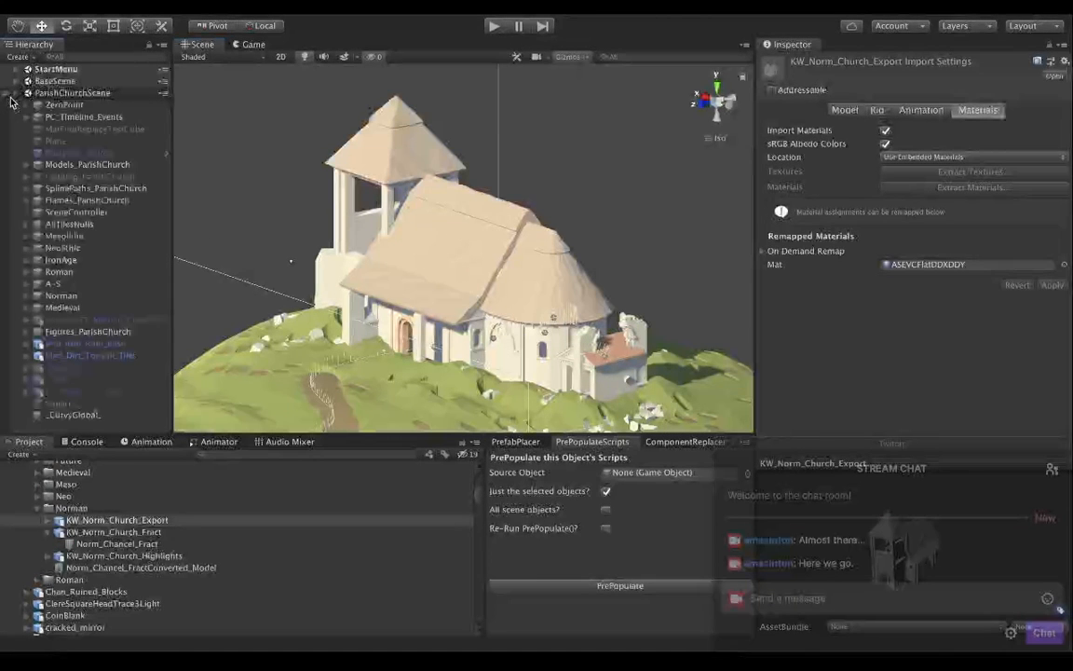
click(27, 296)
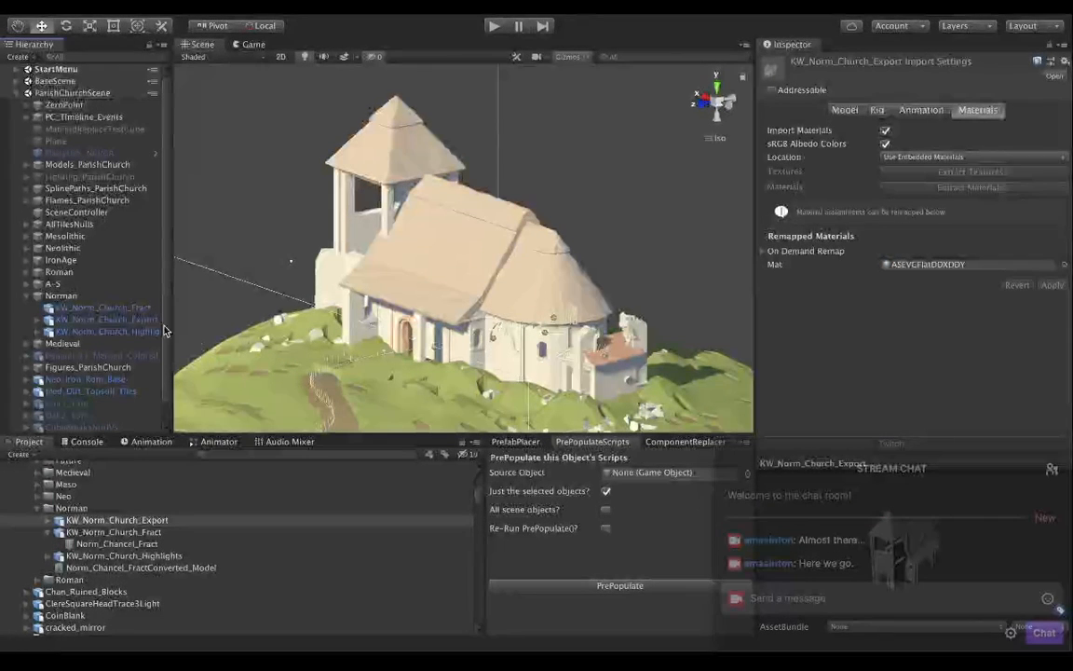
click(37, 331)
scroll(84, 317, down, 1)
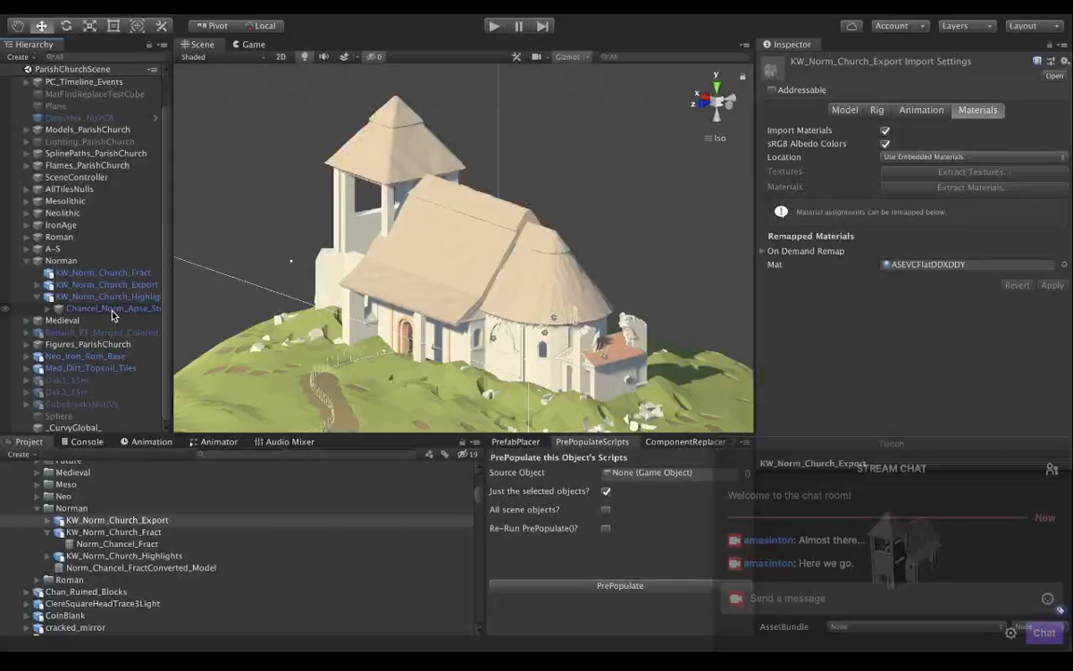
click(50, 309)
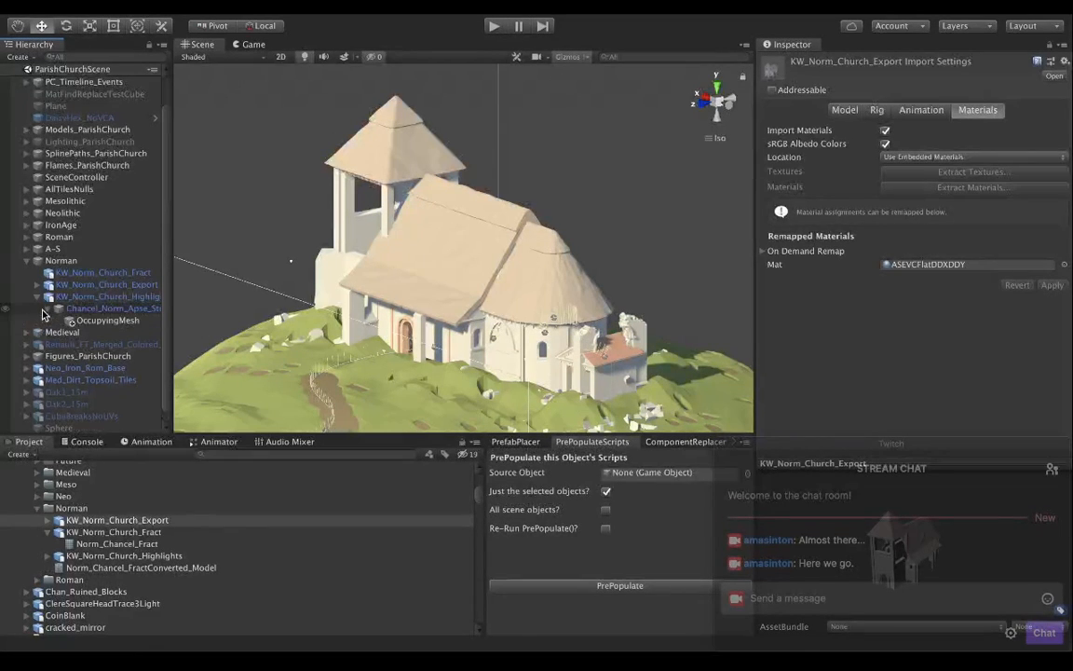
click(105, 311)
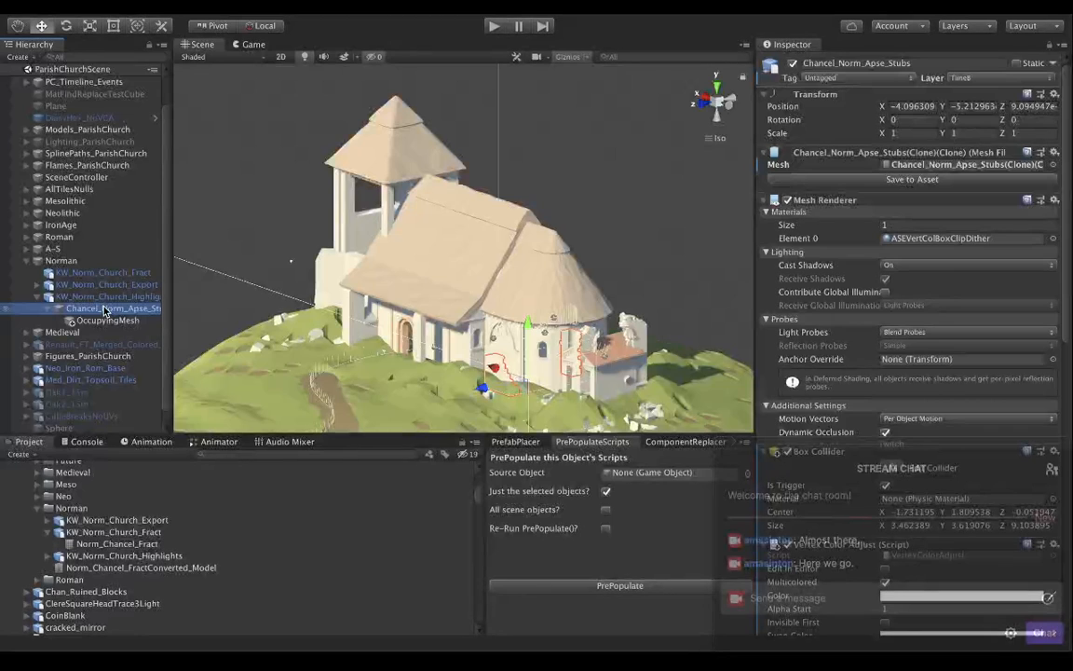
Isolate the Norman group in the scene view and examine Chancel_Norm_Apse_Stubs' components down to its Rebuild From Rubble script.
click(63, 262)
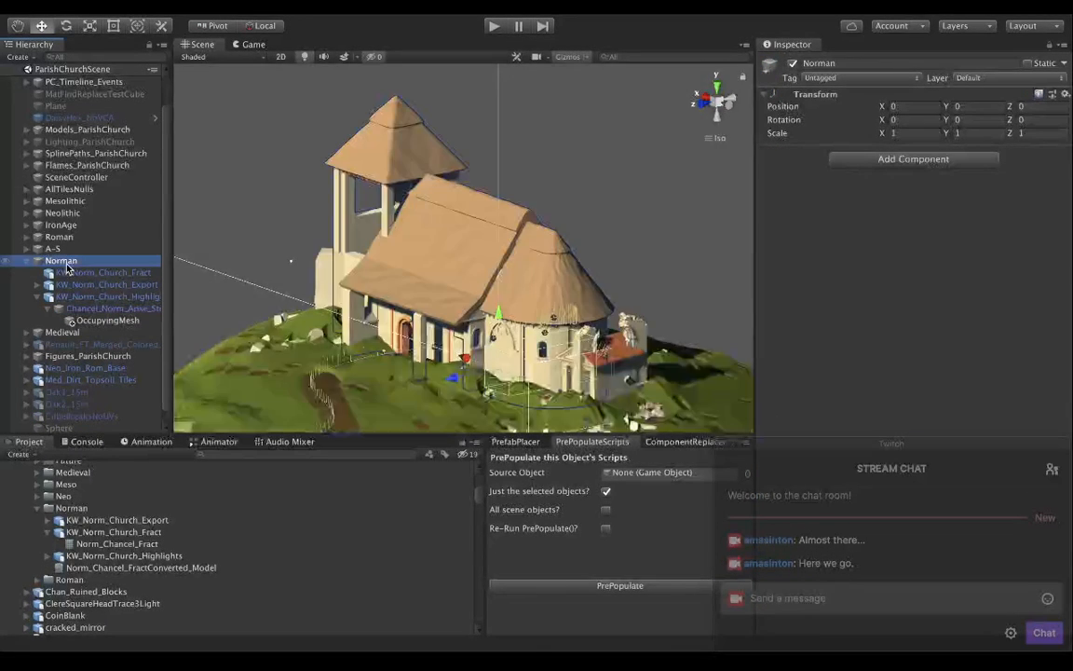
key(shift+h)
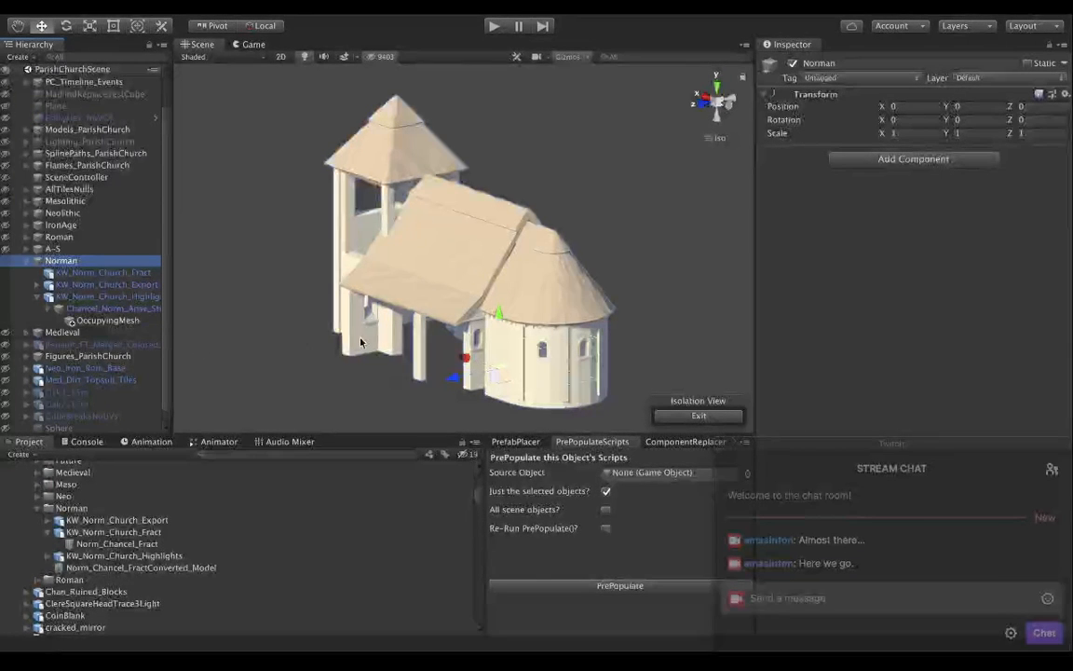
click(130, 308)
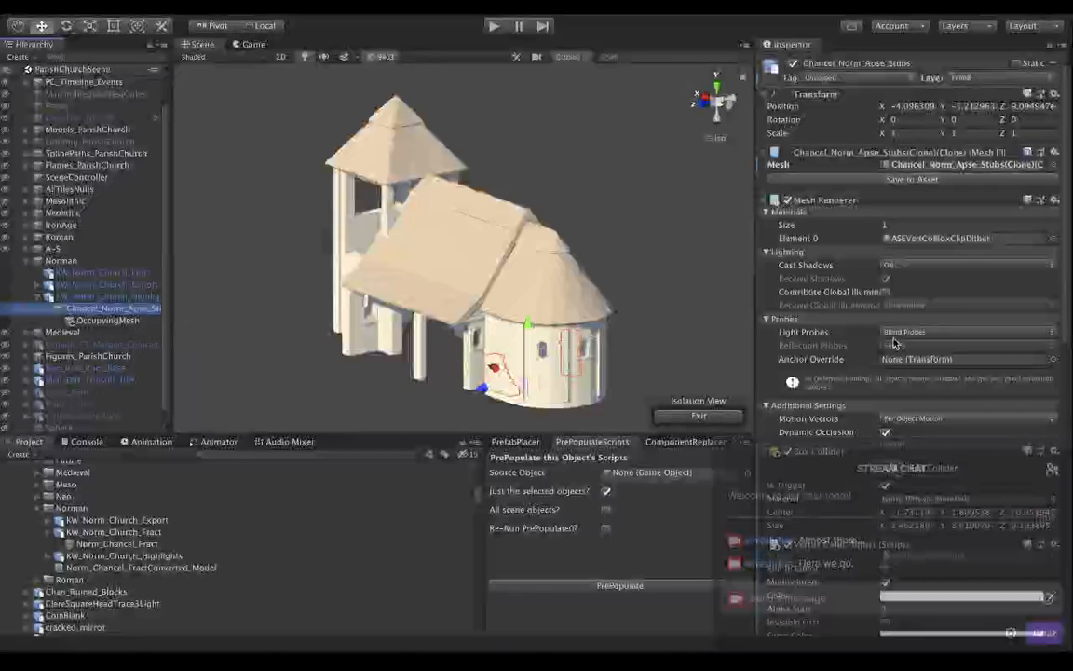
scroll(897, 343, down, 15)
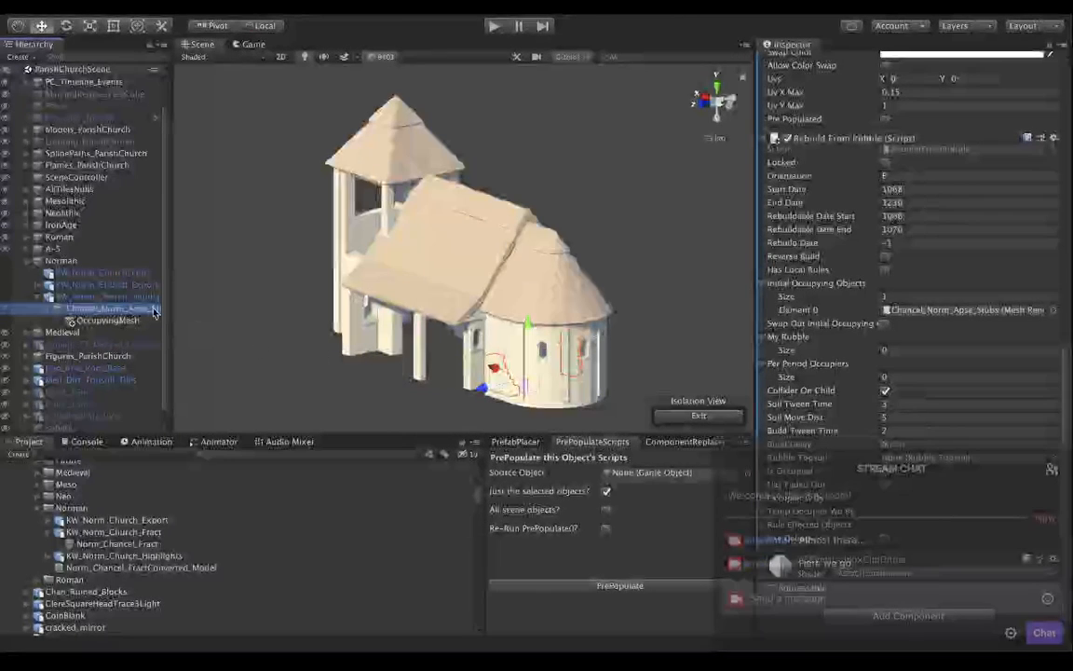
Review KW_Norm_Church_Fract, and for comparison inspect the Fragmented Obj Behavior script on DoorWall_Fract under the Roman group's Rom_Oct_Temple_Export.
click(120, 273)
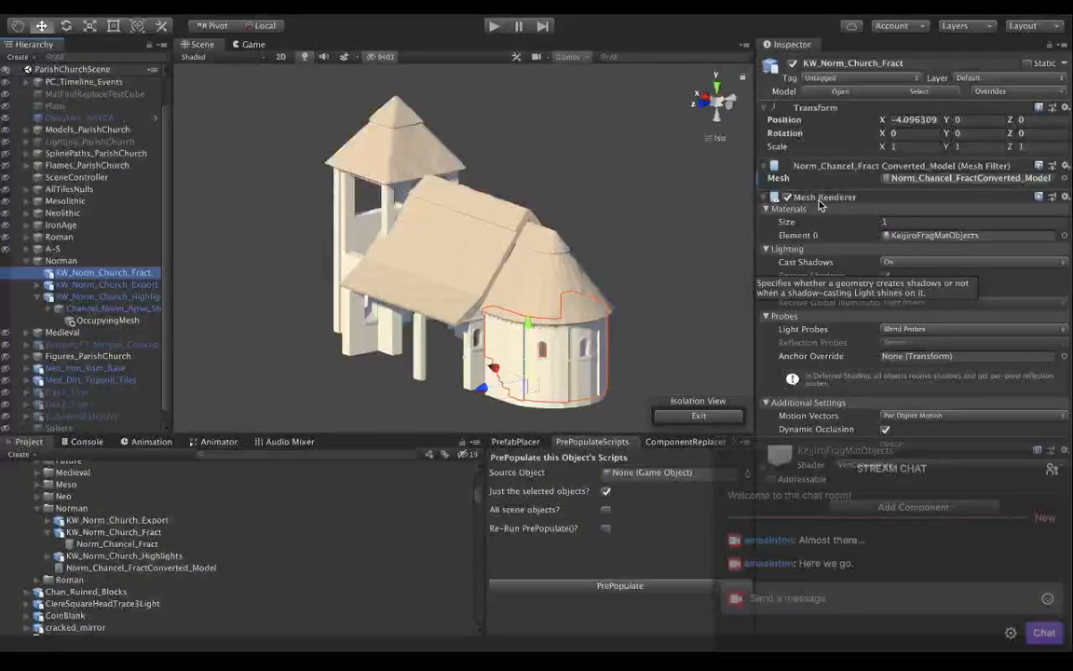
click(26, 236)
scroll(65, 267, down, 4)
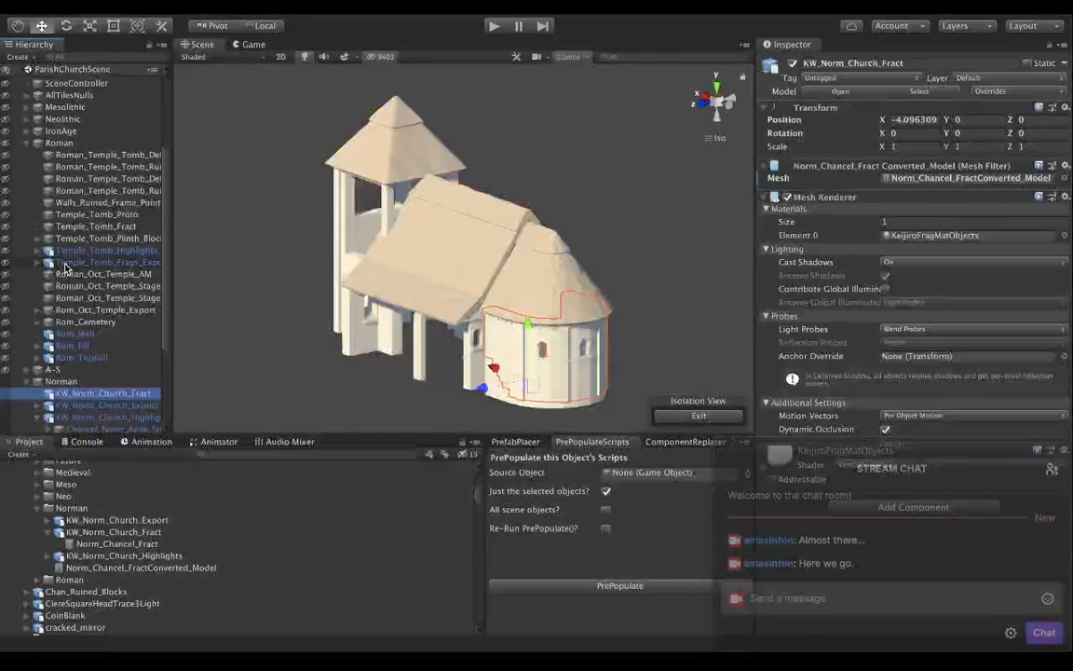
scroll(65, 268, down, 1)
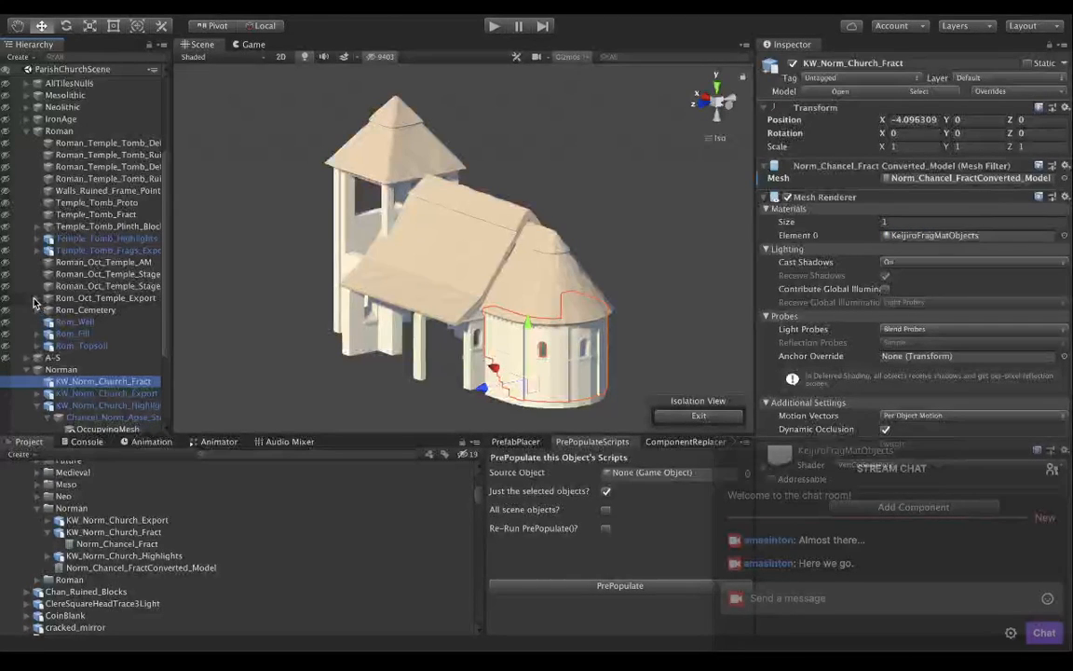
click(36, 298)
scroll(86, 277, down, 3)
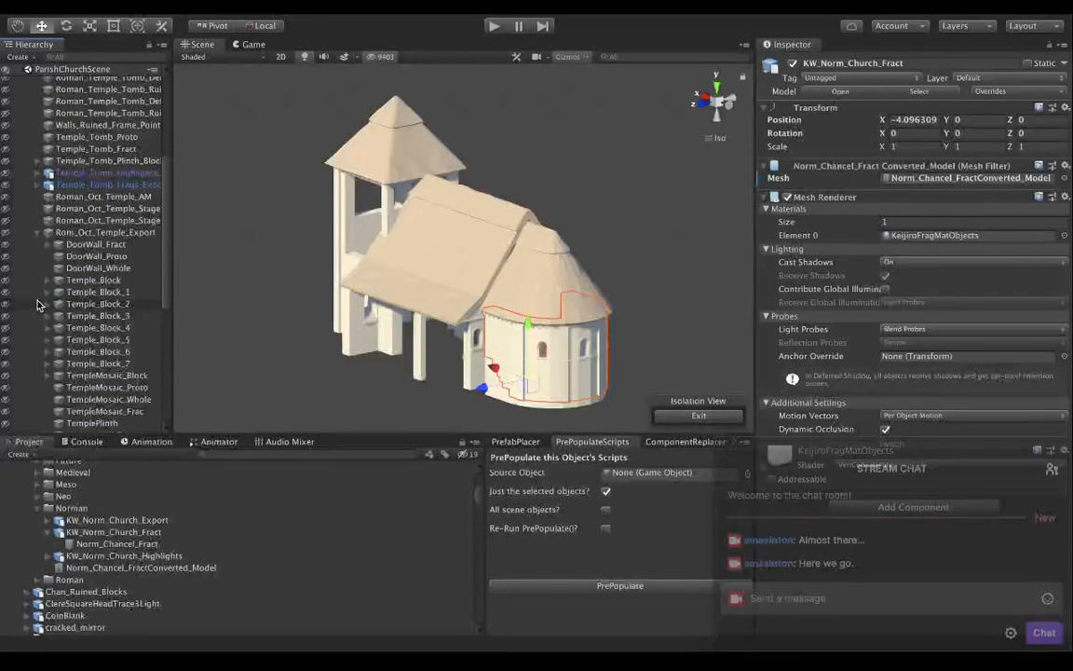
click(98, 244)
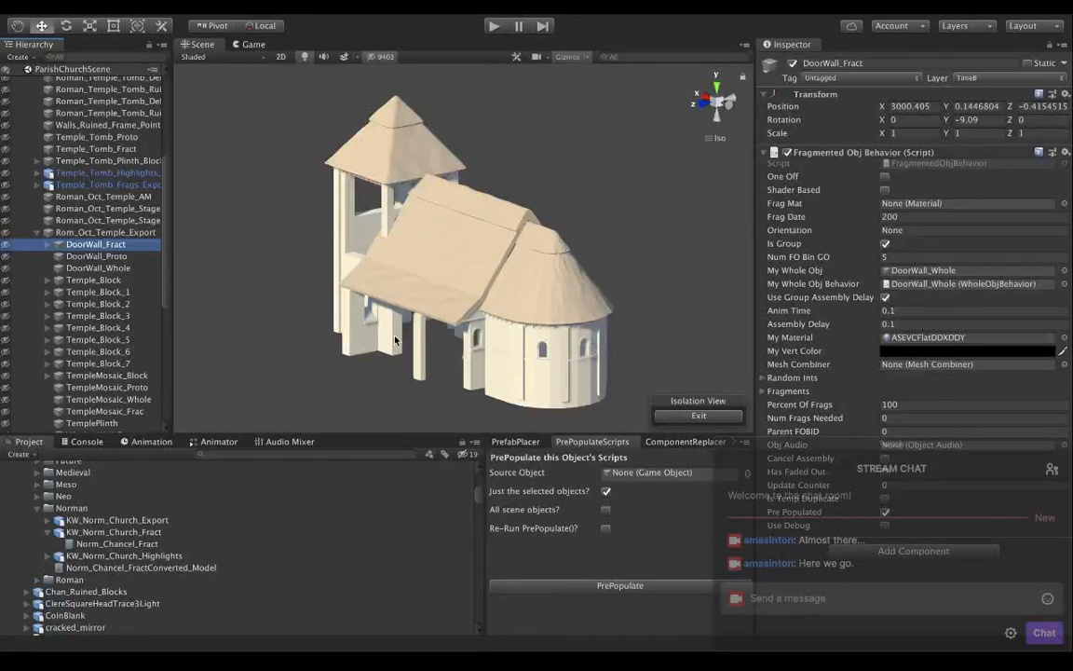
Review KW_Norm_Church_Fract's components in the Norman group again and compare them with DoorWall_Fract under Rom_Oct_Temple_Export.
scroll(75, 317, down, 7)
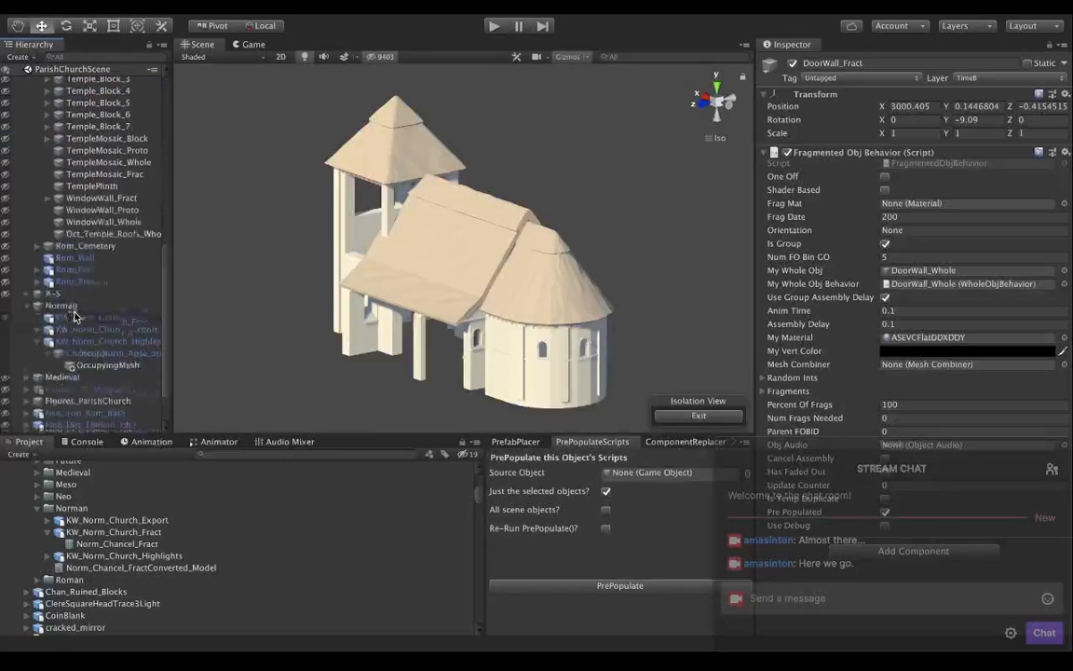
scroll(75, 317, down, 2)
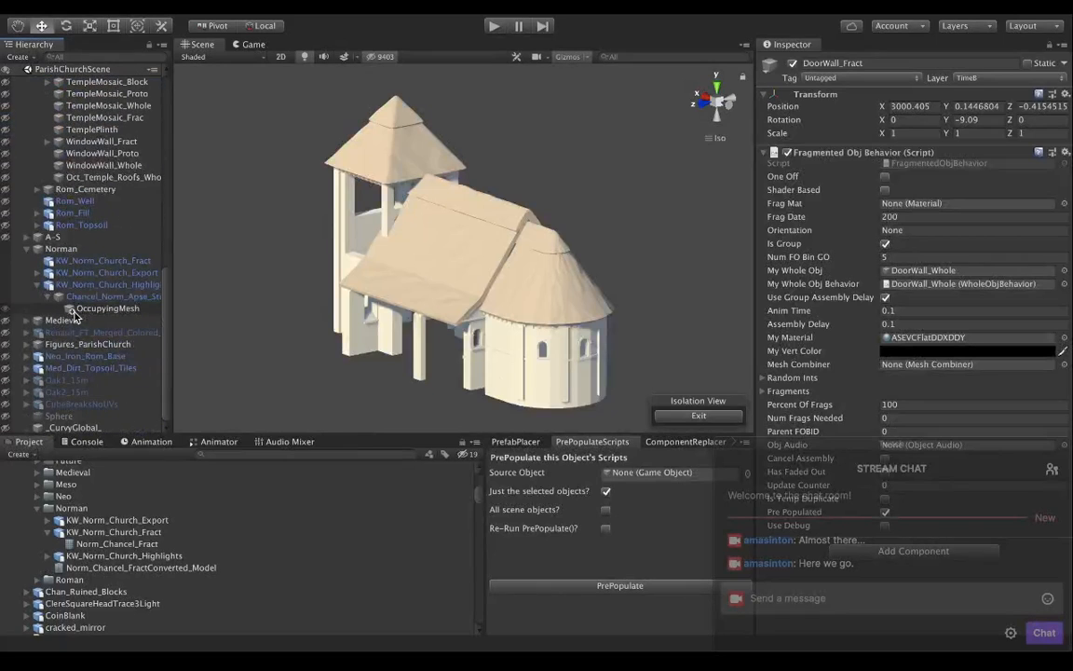
click(64, 261)
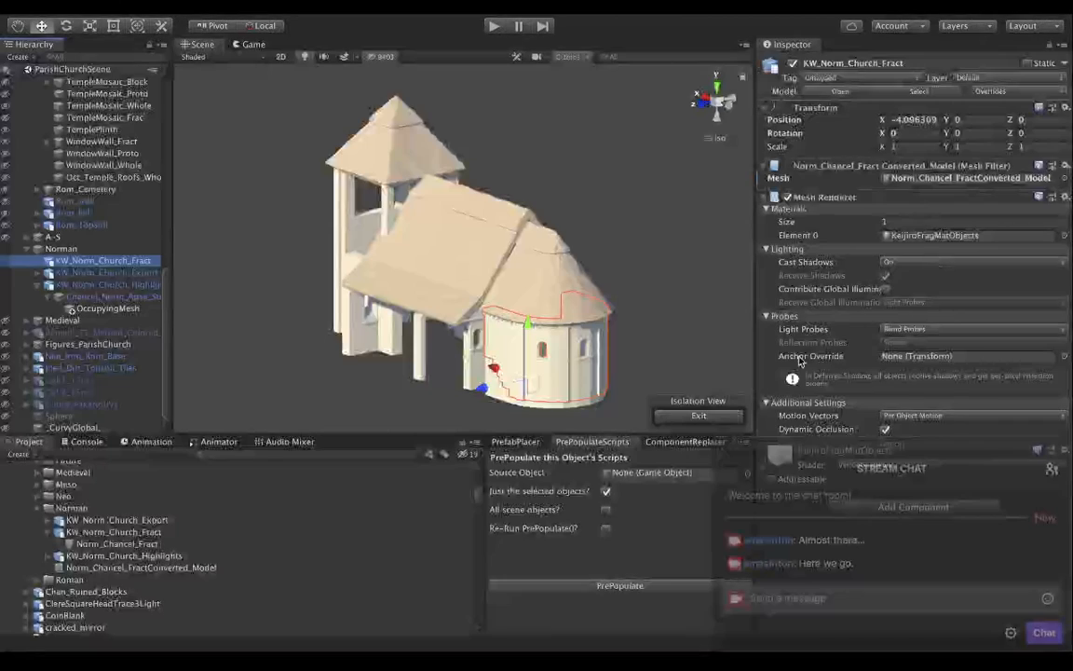
scroll(78, 275, up, 5)
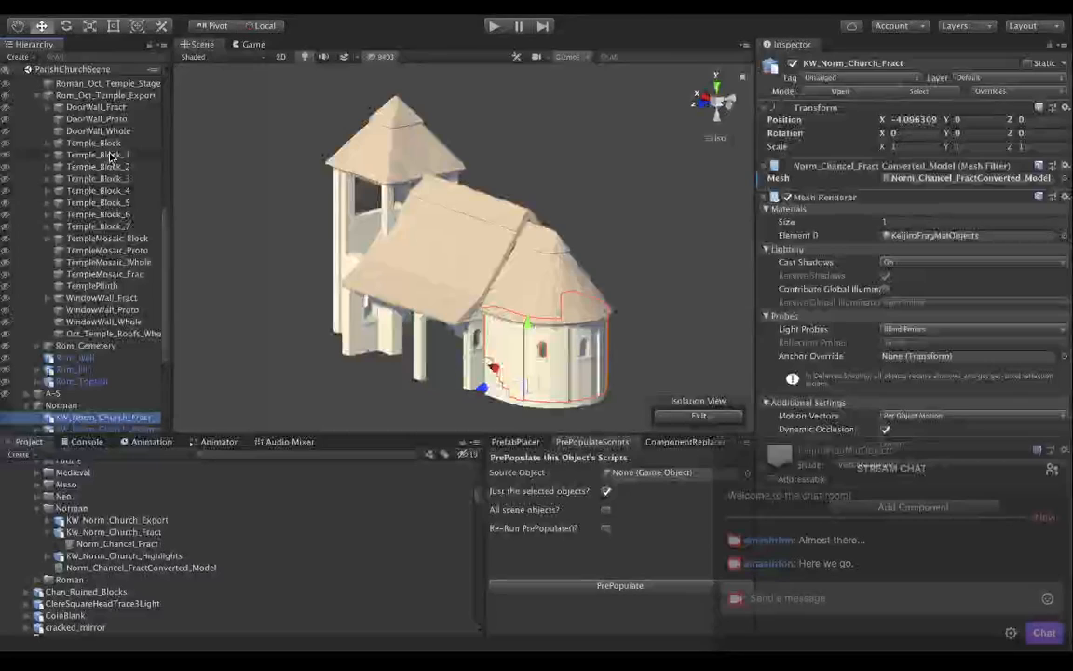
click(94, 108)
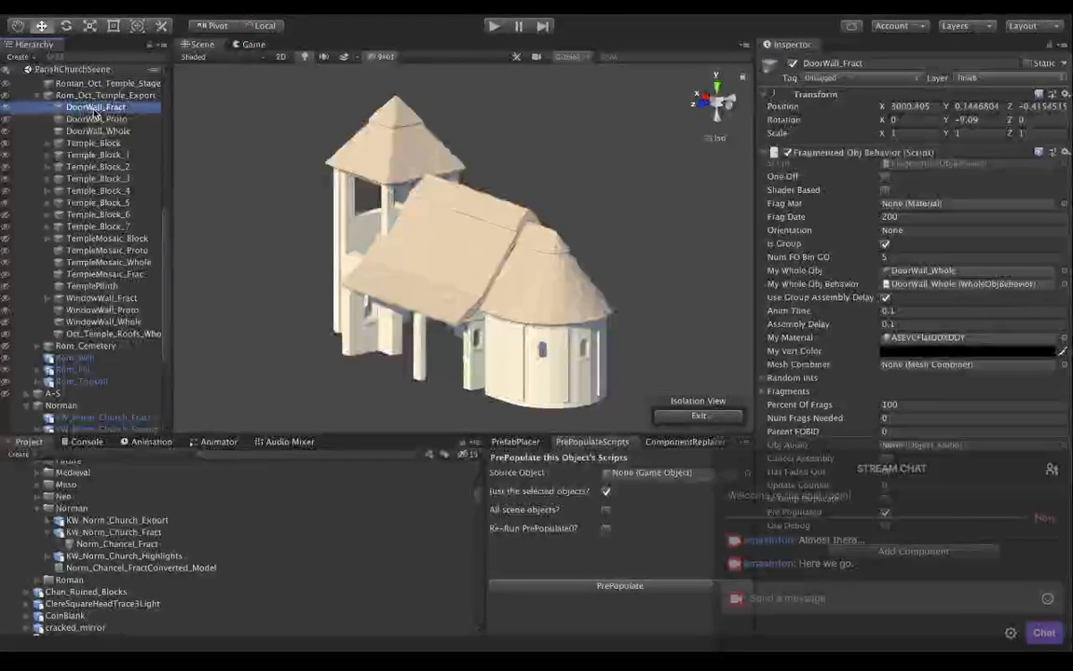
Inspect TempleMosaic_Frac's Mesh Renderer and shader-based Fragmented Obj Behavior settings, and glance at the Game view.
click(87, 275)
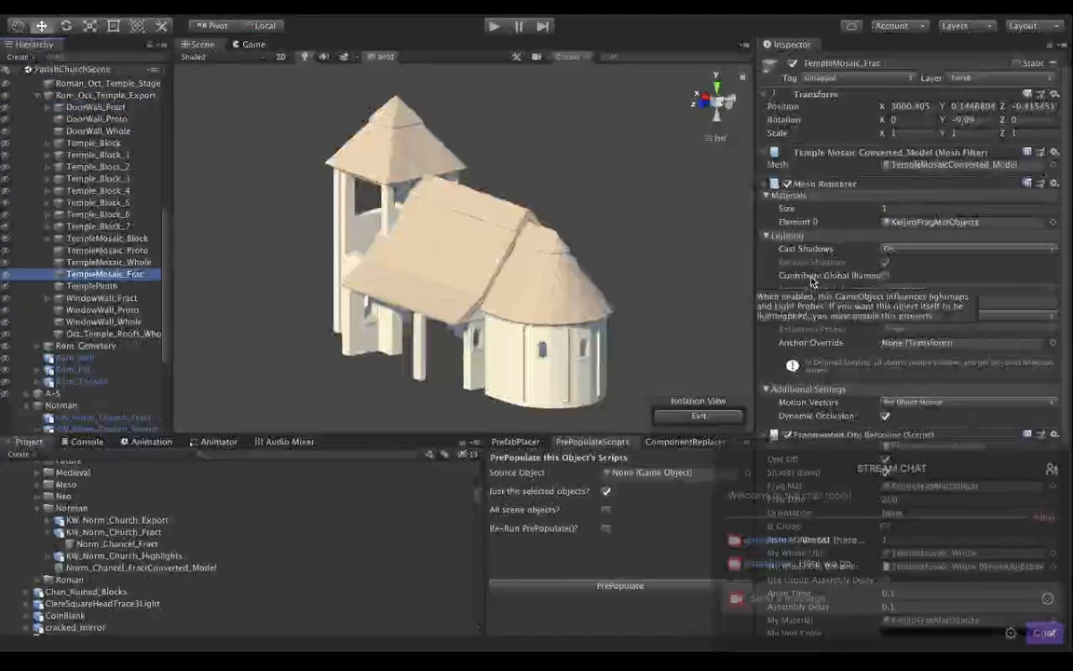
scroll(813, 282, down, 8)
scroll(813, 283, up, 8)
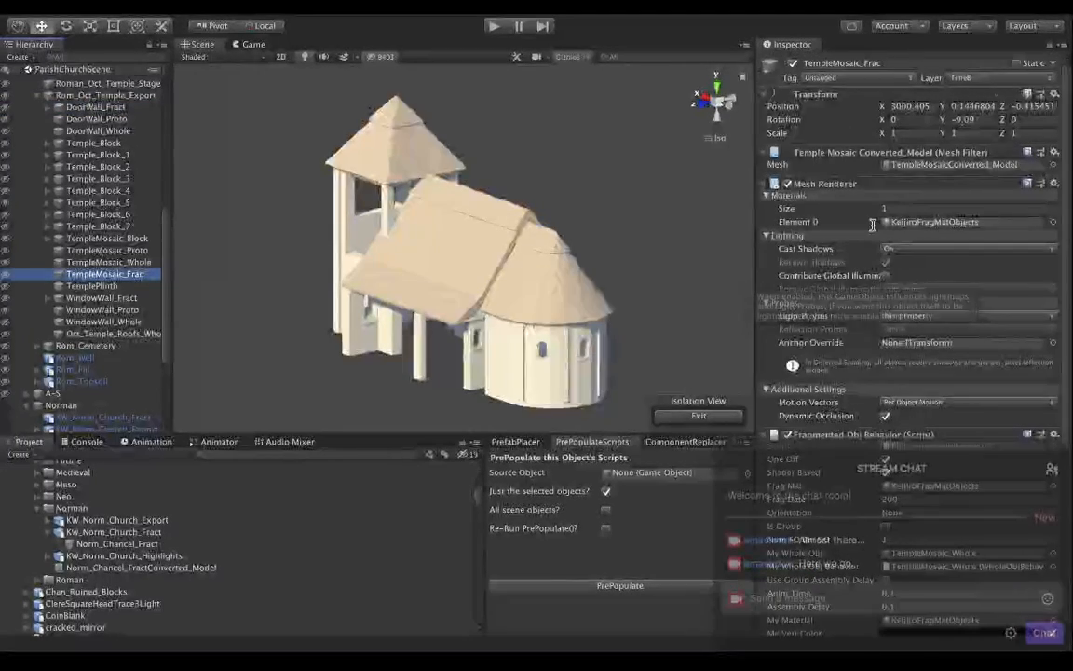
scroll(872, 224, down, 10)
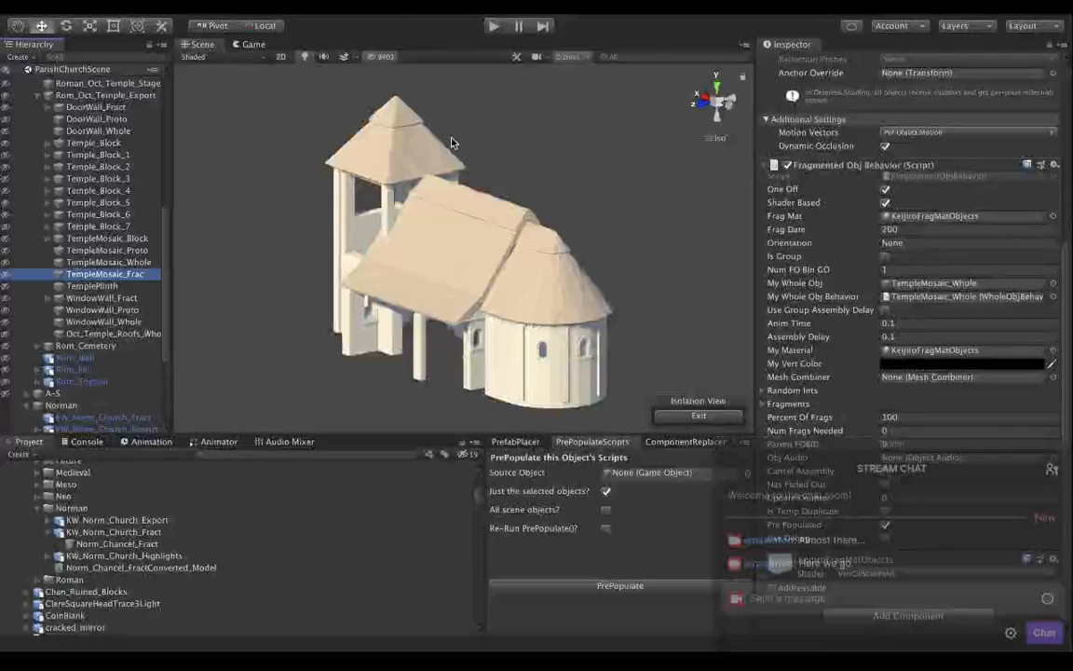
click(250, 44)
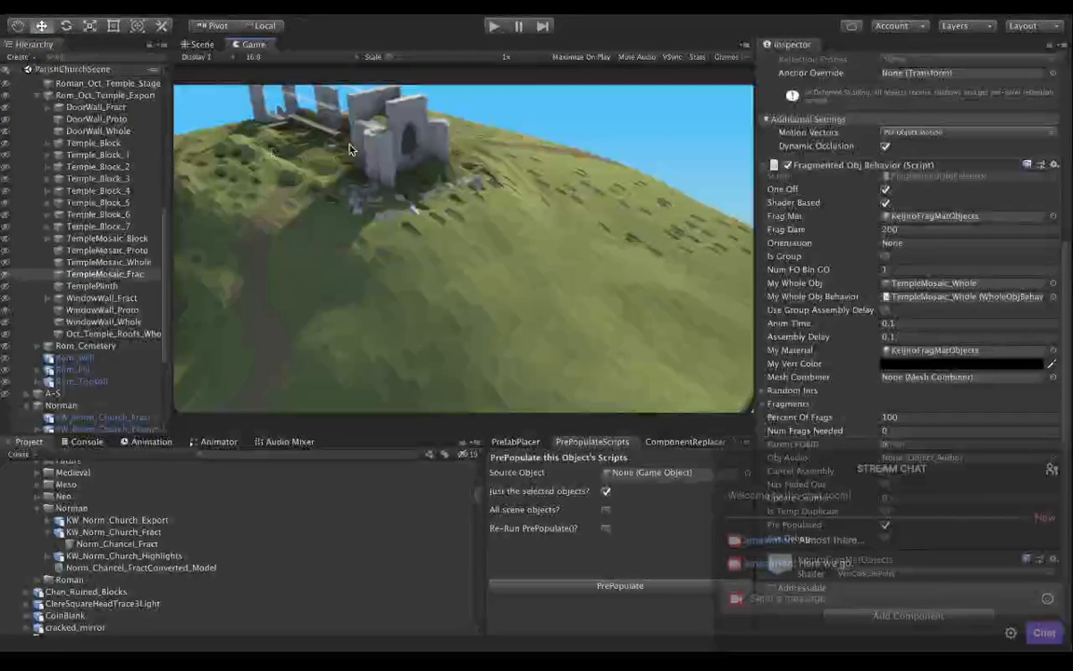
click(200, 43)
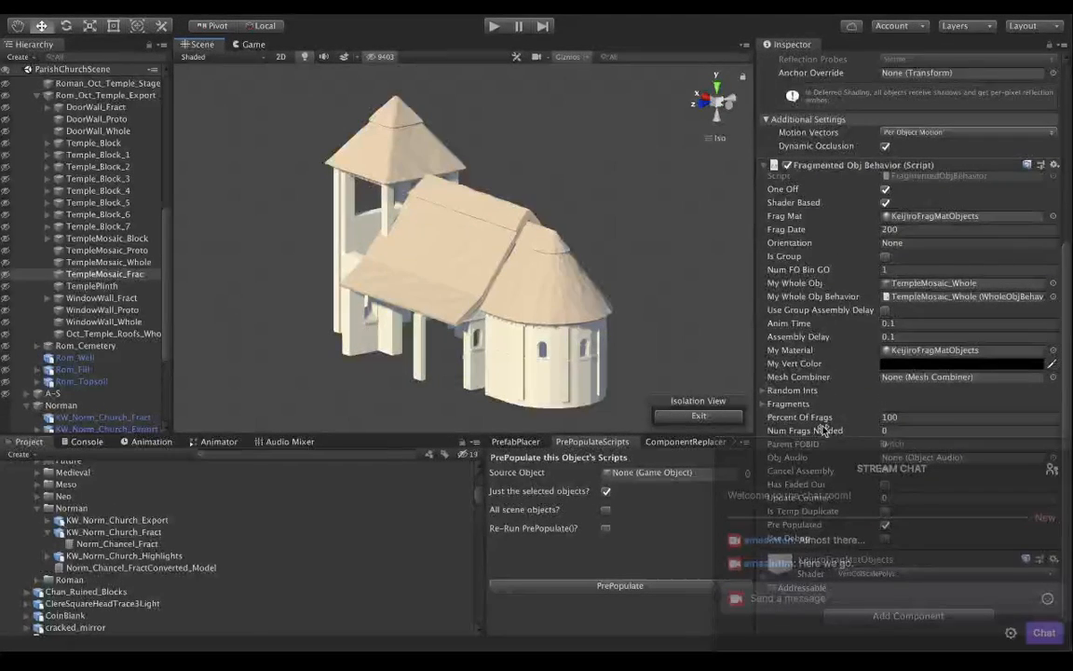
Move the floating Twitch chat window off the Inspector to uncover TempleMosaic_Frac's script settings.
drag(848, 448, 794, 448)
key(super+Tab)
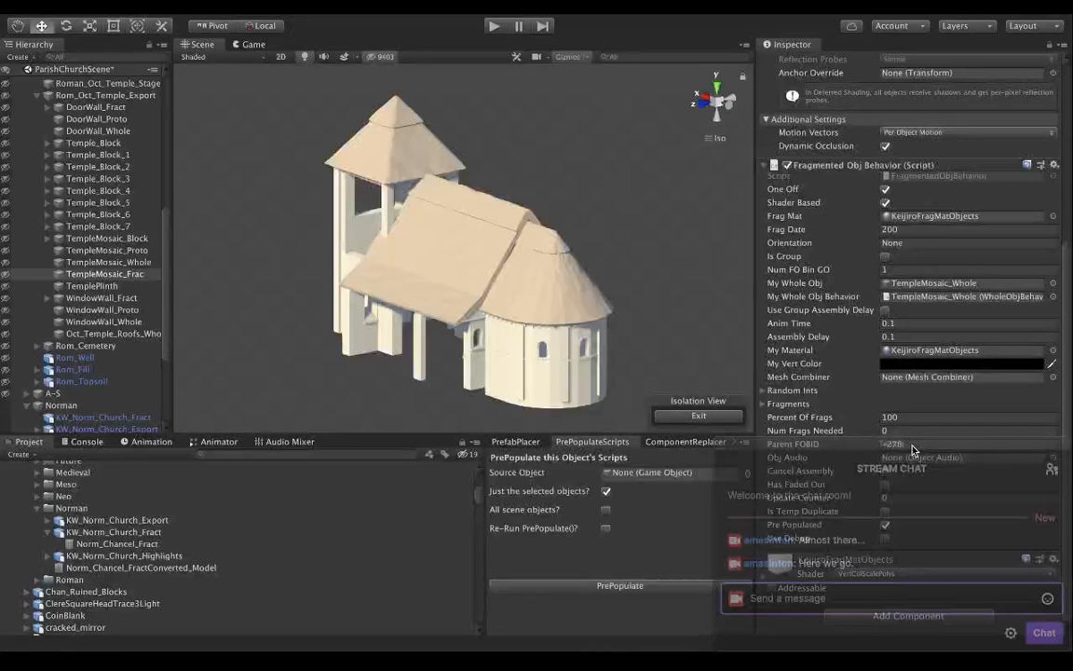
drag(912, 450, 403, 480)
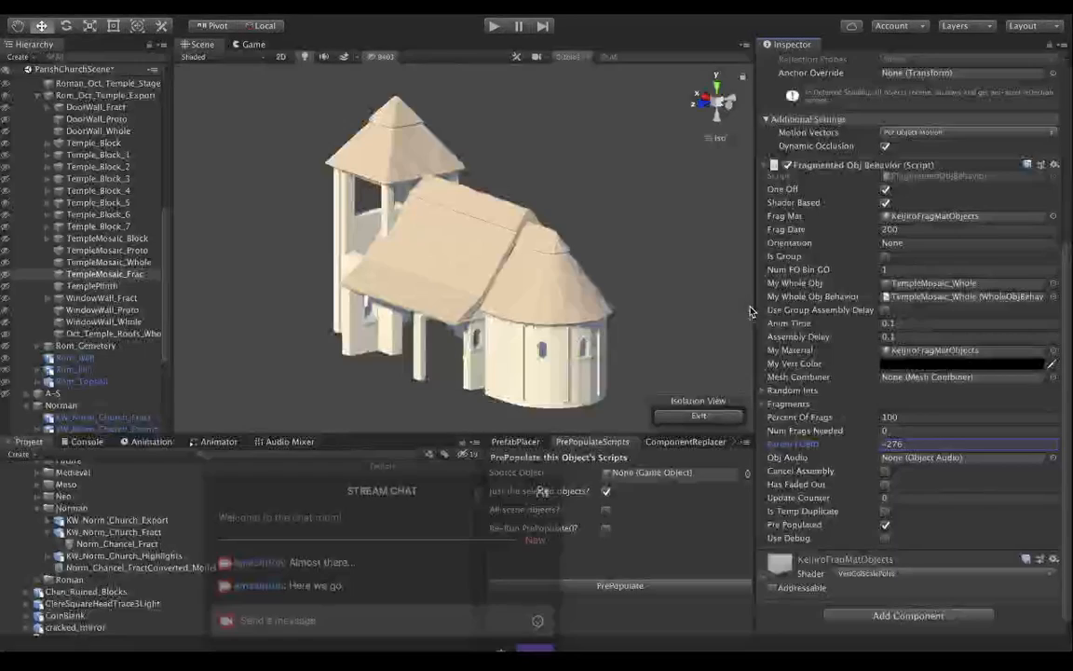
Examine the full Fragmented Obj Behavior settings of TempleMosaic_Frac, including Parent FOBID and the options below it.
click(803, 443)
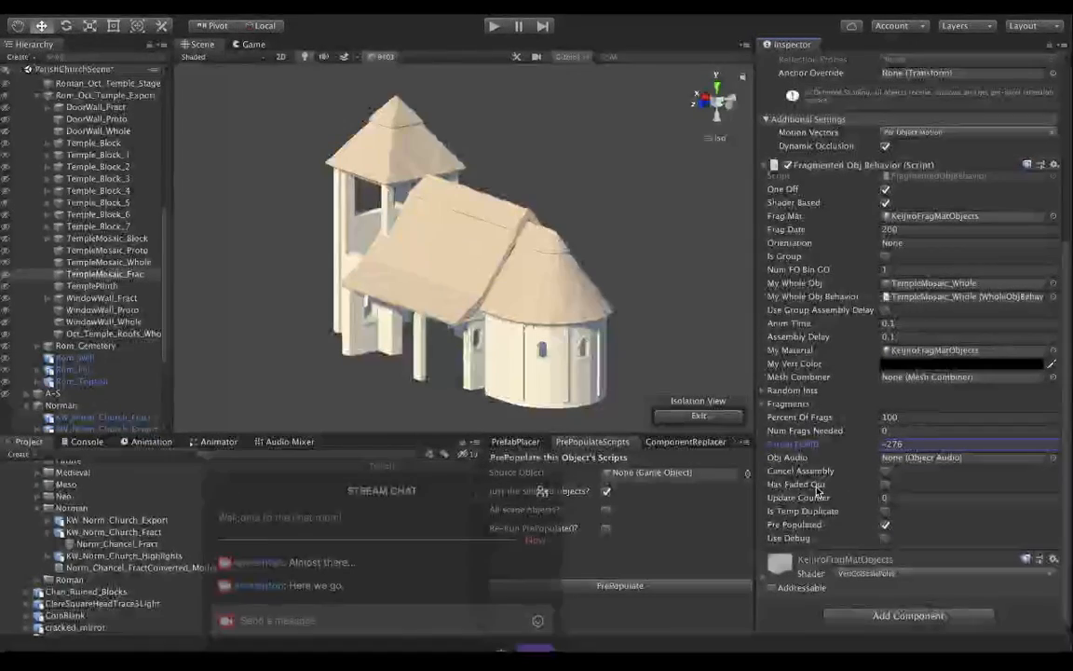
scroll(817, 420, up, 5)
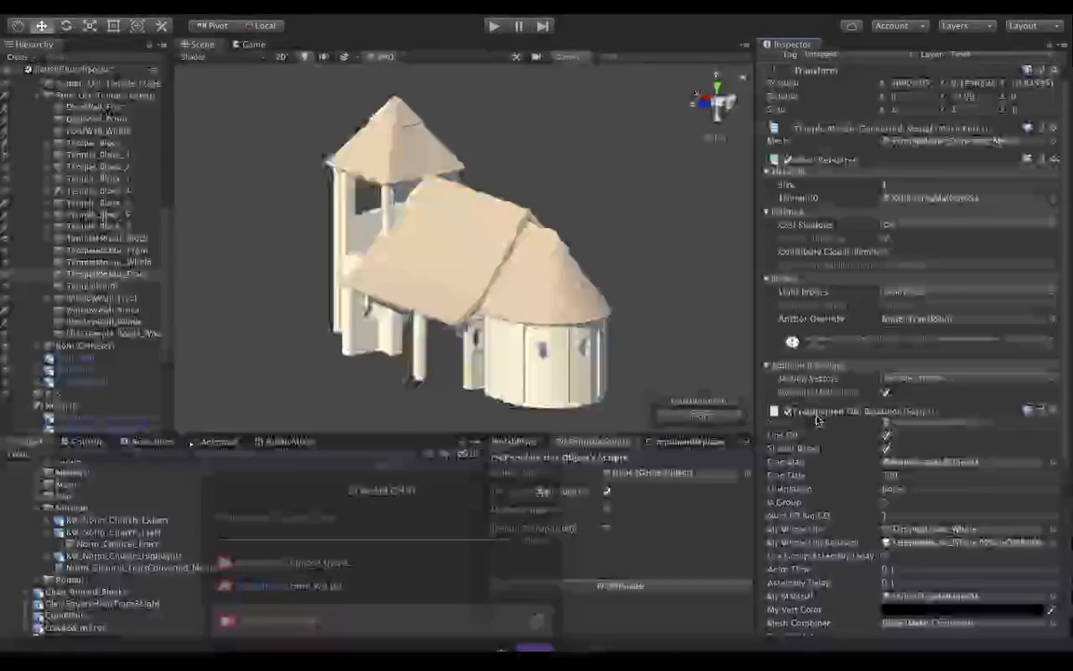
scroll(817, 419, down, 5)
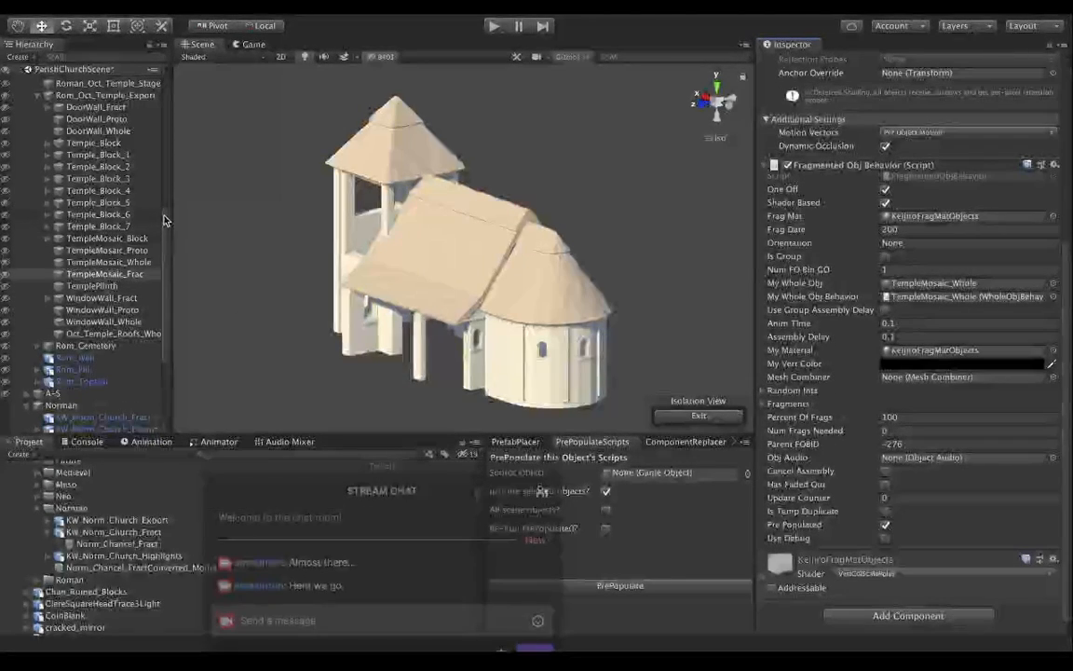
Collapse Rom_Oct_Temple_Export and inspect the Fragmented Obj Behavior script on Temple_Tomb_Fract in the Roman group.
click(31, 94)
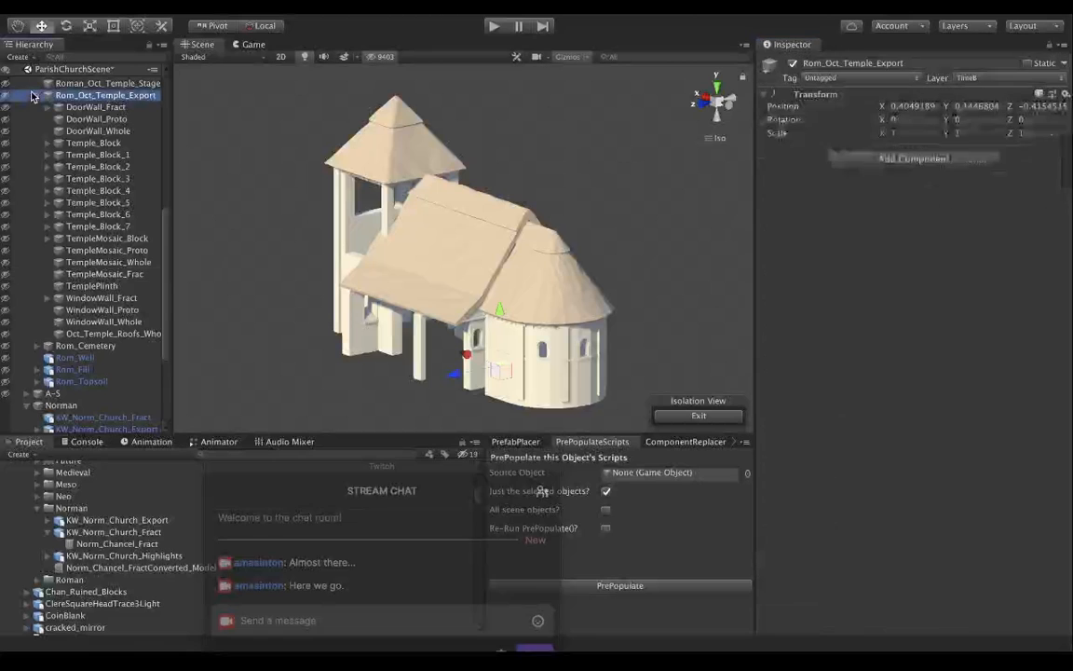
click(35, 94)
scroll(164, 224, up, 3)
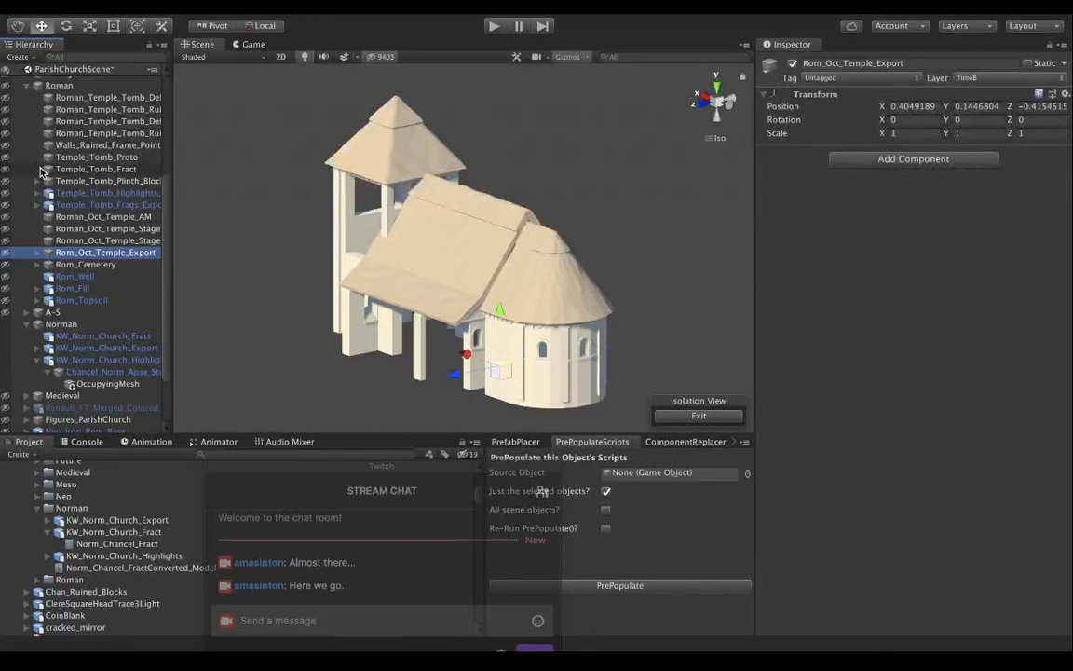
click(40, 170)
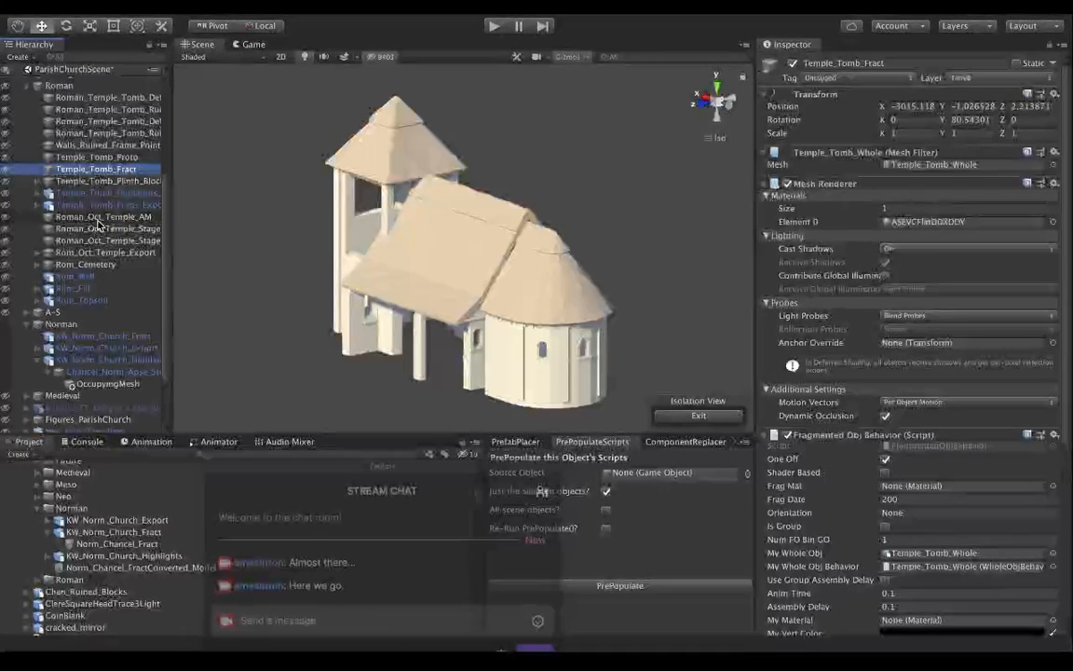
Expand the Roman temple tomb fragments export and inspect Plinth_Broken, Plinth_Top_Fallen_Block and the Rubble Builder script on Pillar_1_End.
click(36, 205)
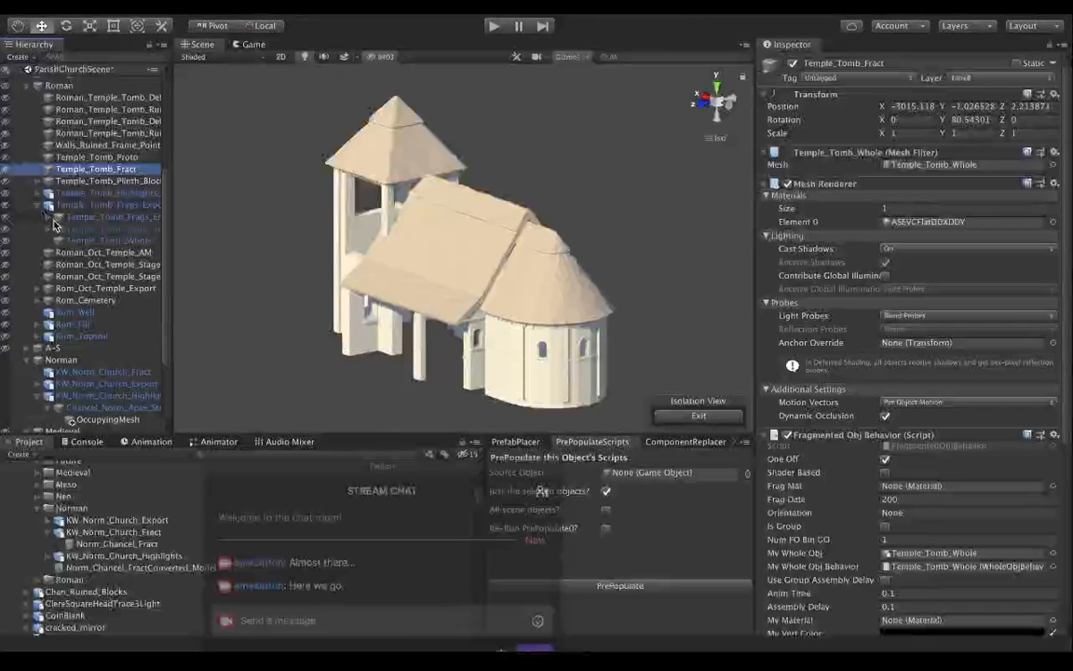
click(48, 217)
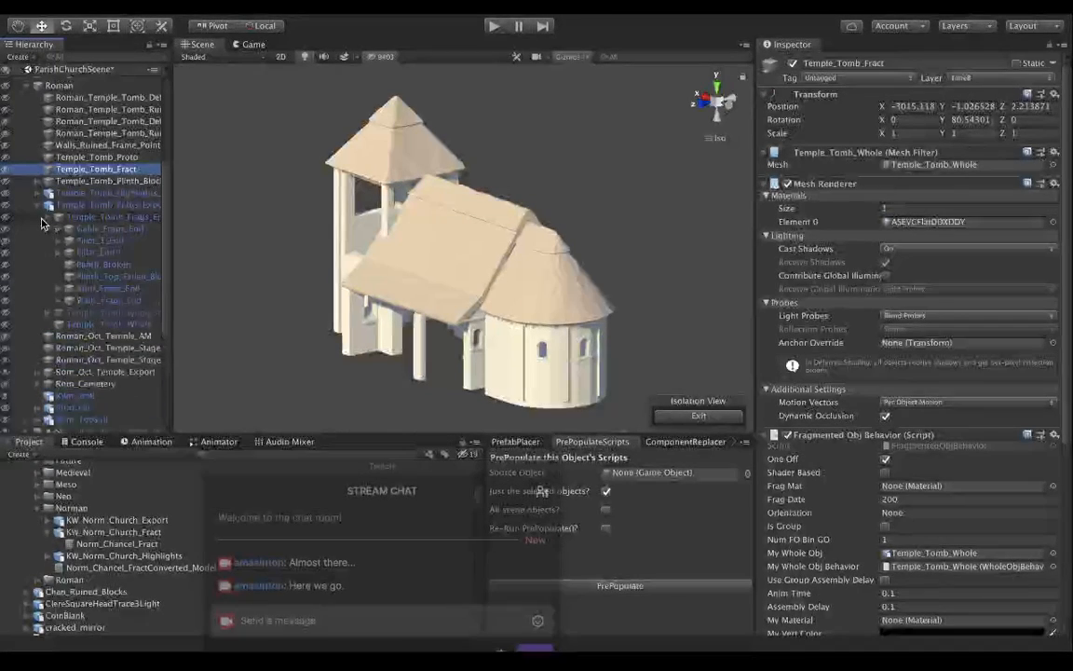
click(103, 265)
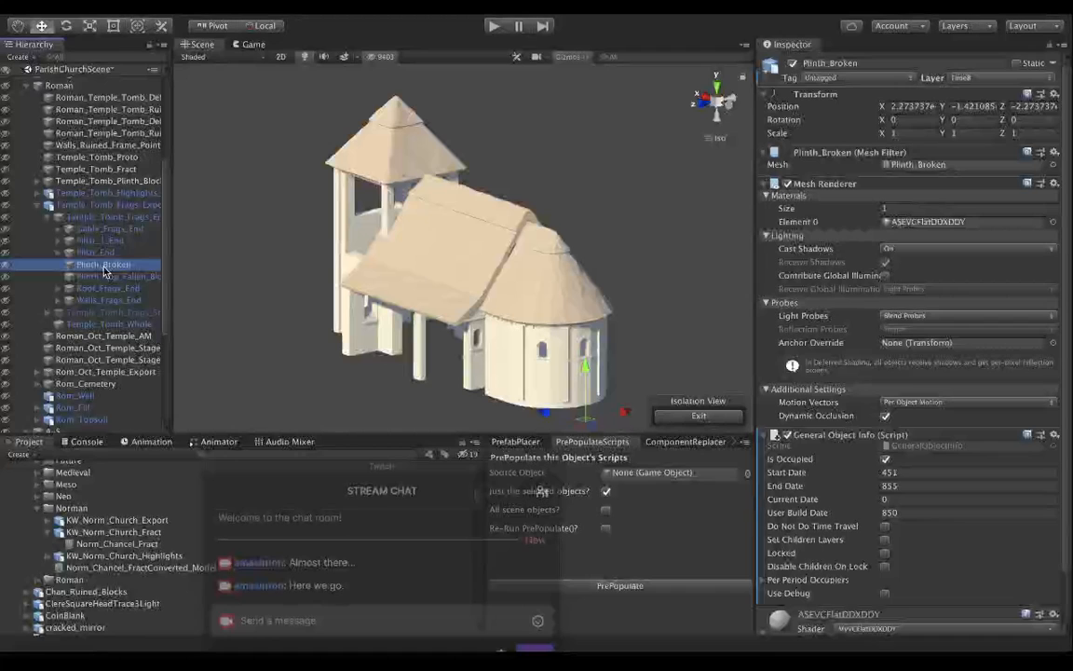
click(103, 277)
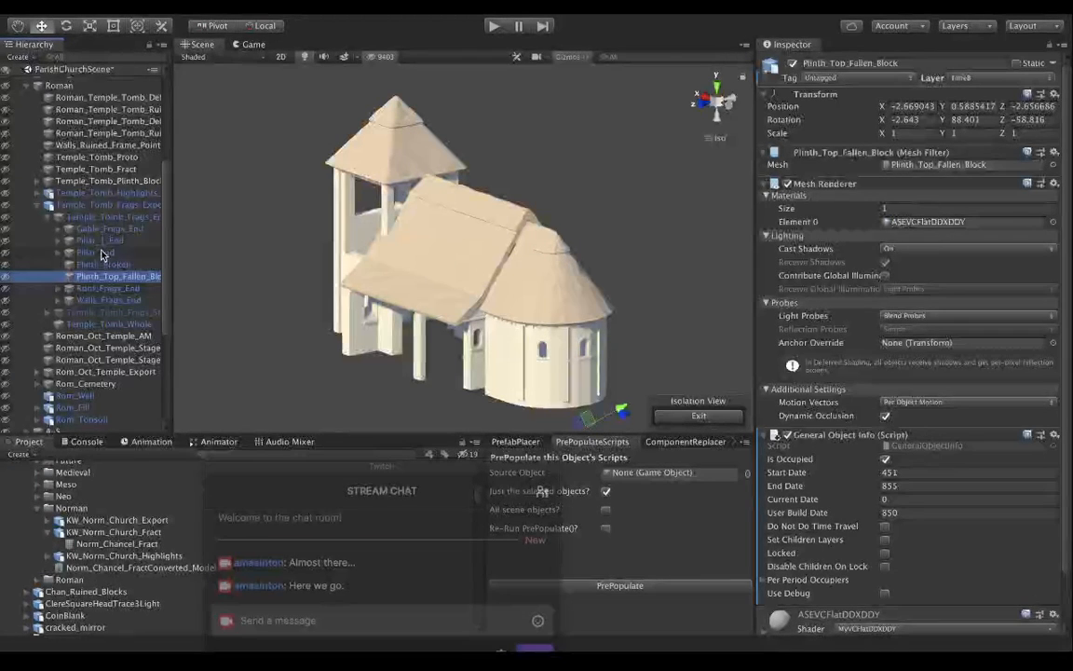
click(96, 241)
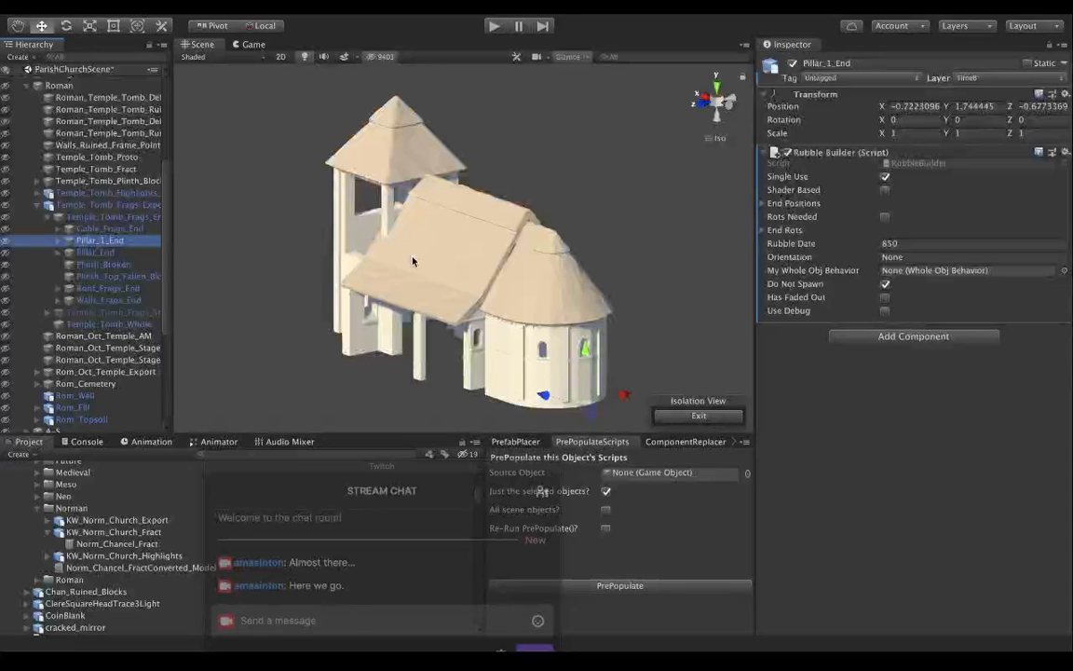
Add the Rubble Builder script to KW_Norm_Church_Fract and enable its Single Use and Shader Based options.
scroll(103, 316, down, 6)
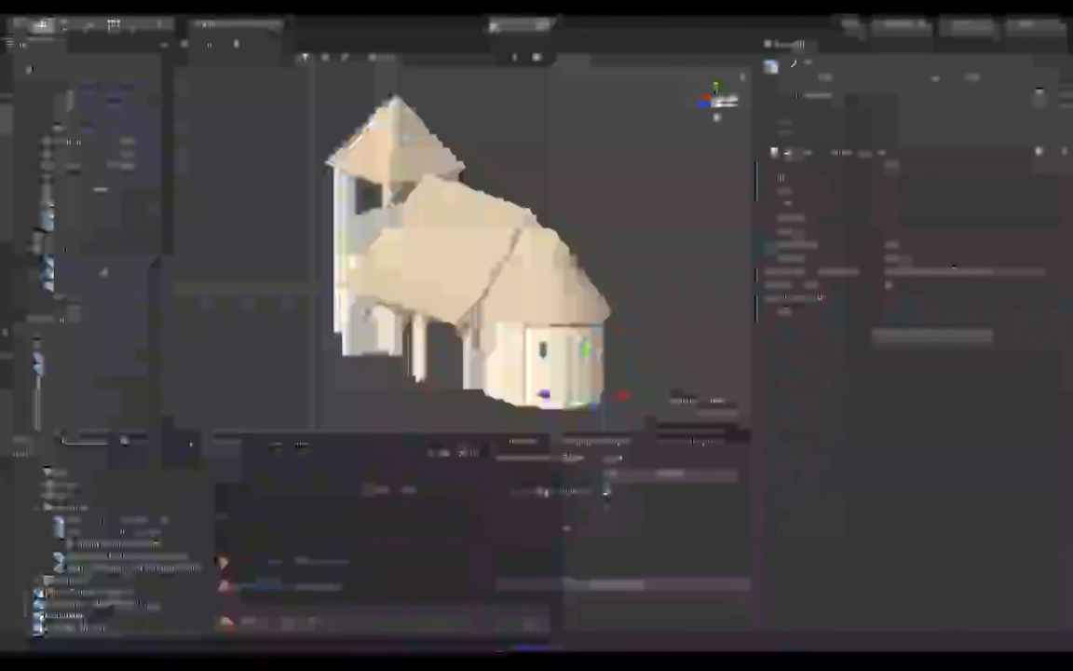
click(101, 264)
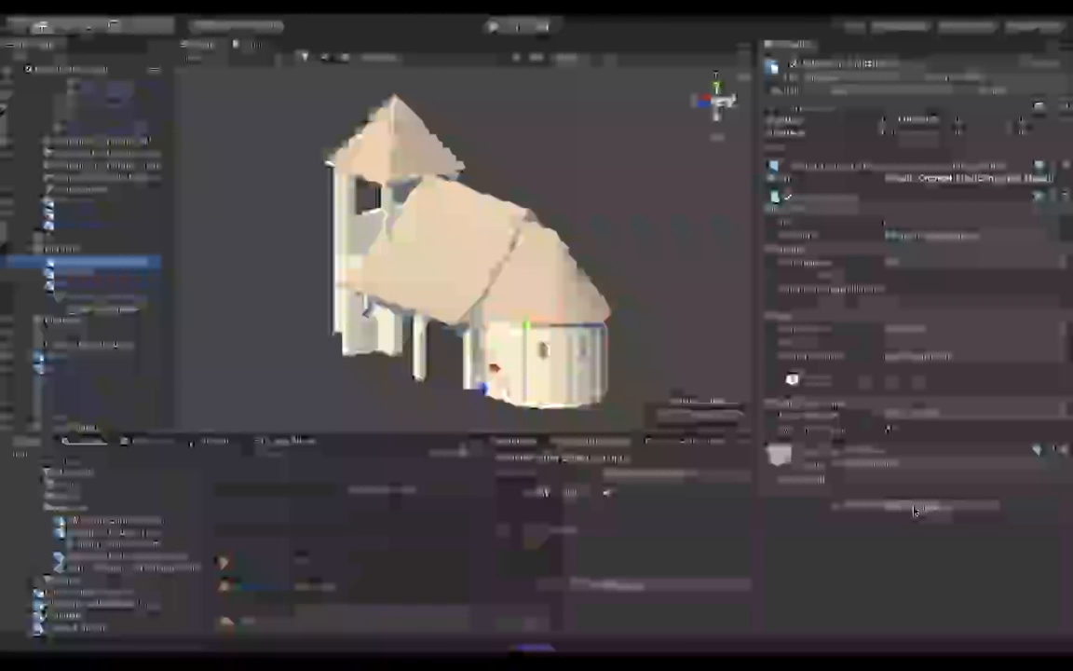
click(915, 509)
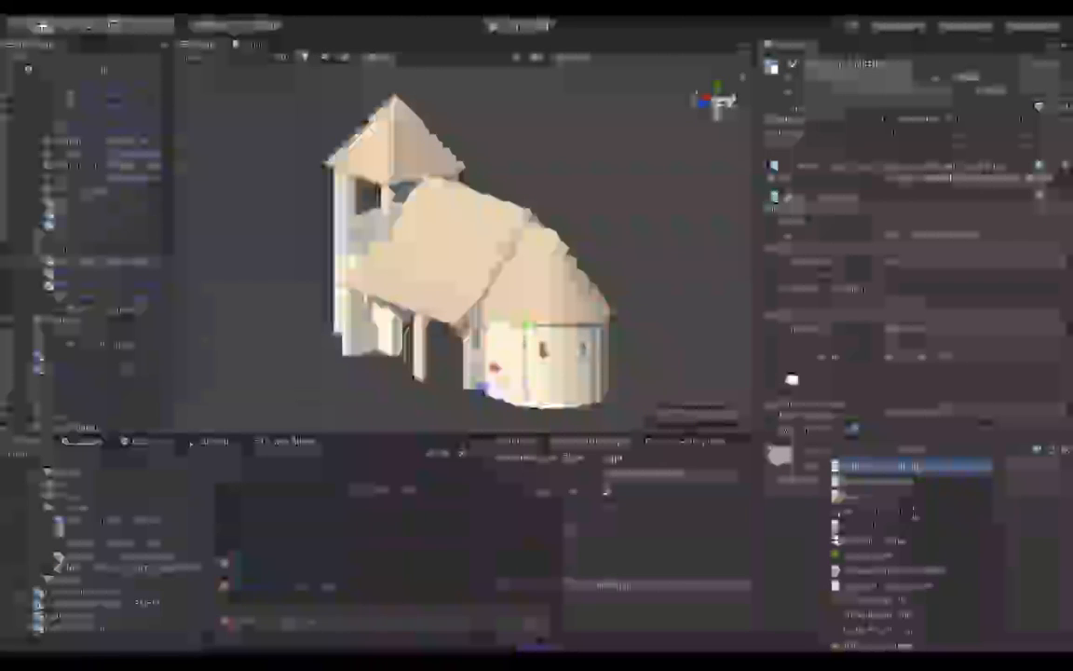
click(915, 510)
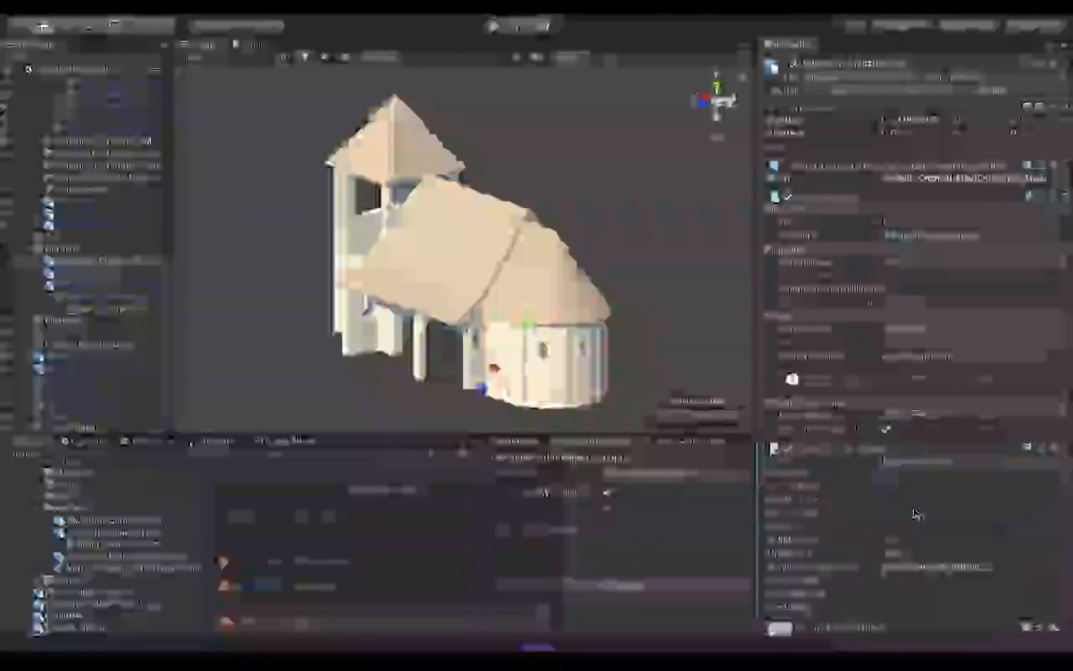
scroll(824, 478, down, 3)
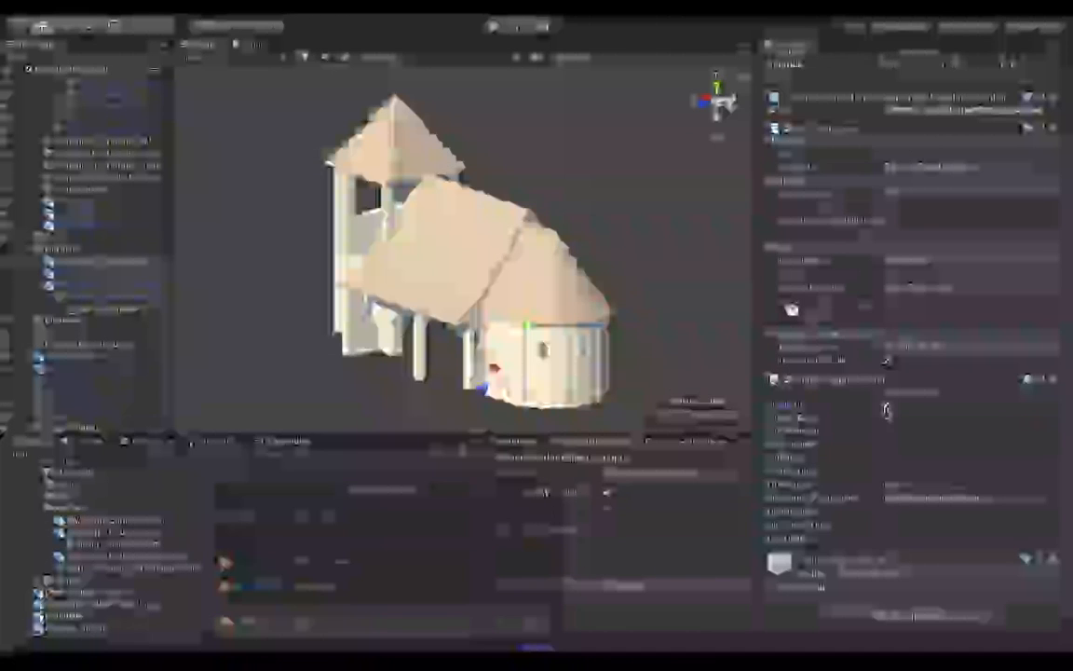
click(888, 406)
click(888, 419)
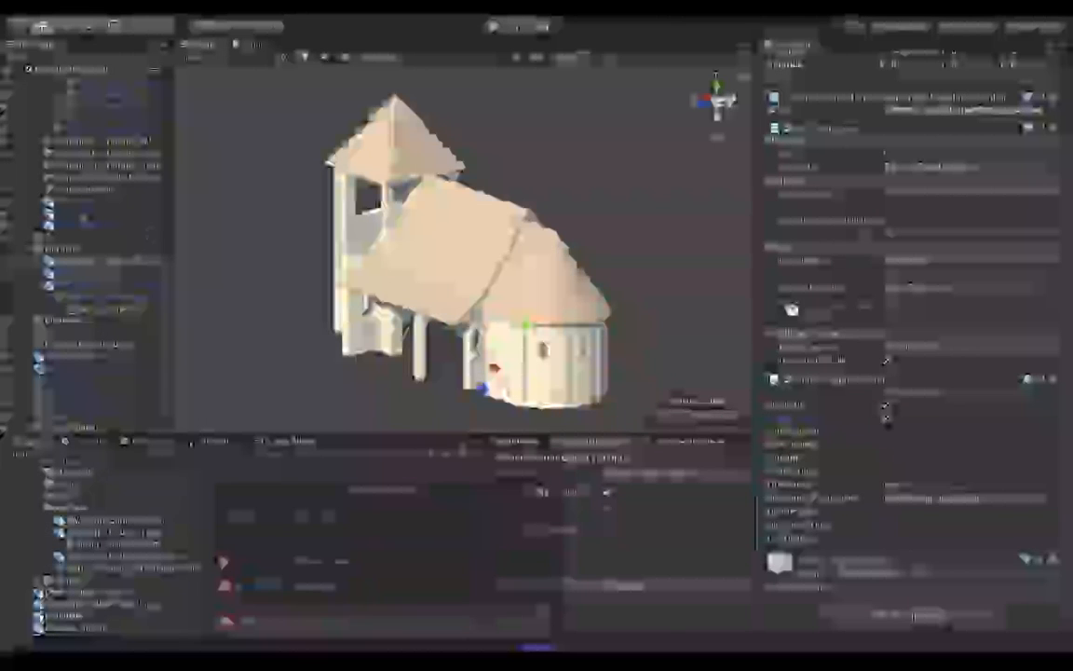
Check the Rubble Builder settings on Pillar_1_End in the Roman temple tomb fragments as a reference for the Norman chancel.
scroll(130, 266, up, 1)
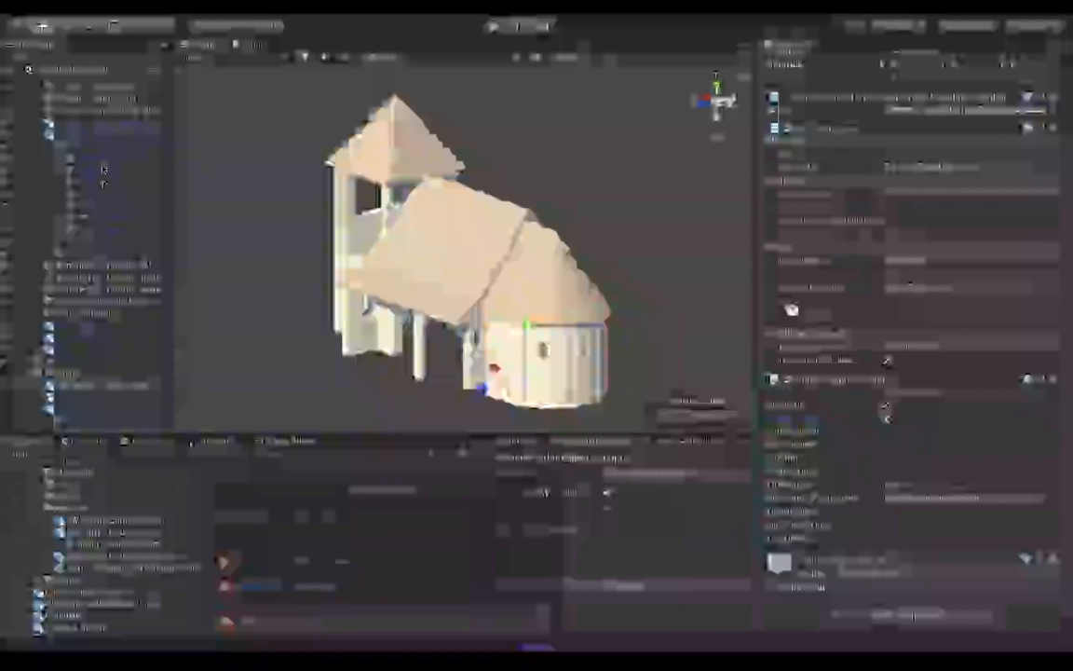
click(104, 170)
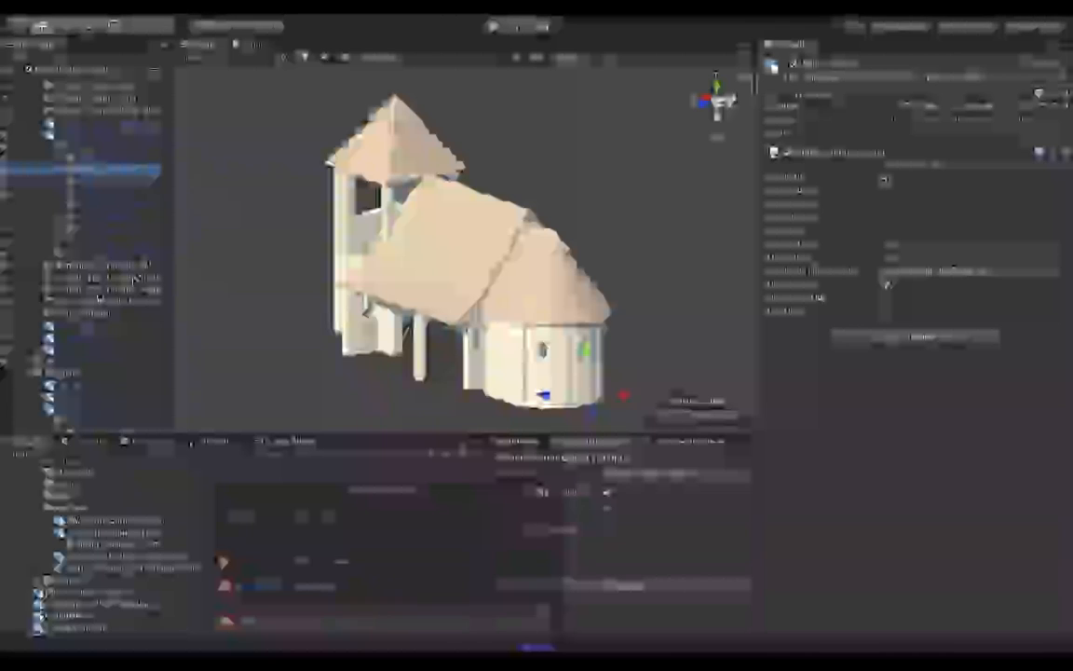
scroll(99, 296, down, 2)
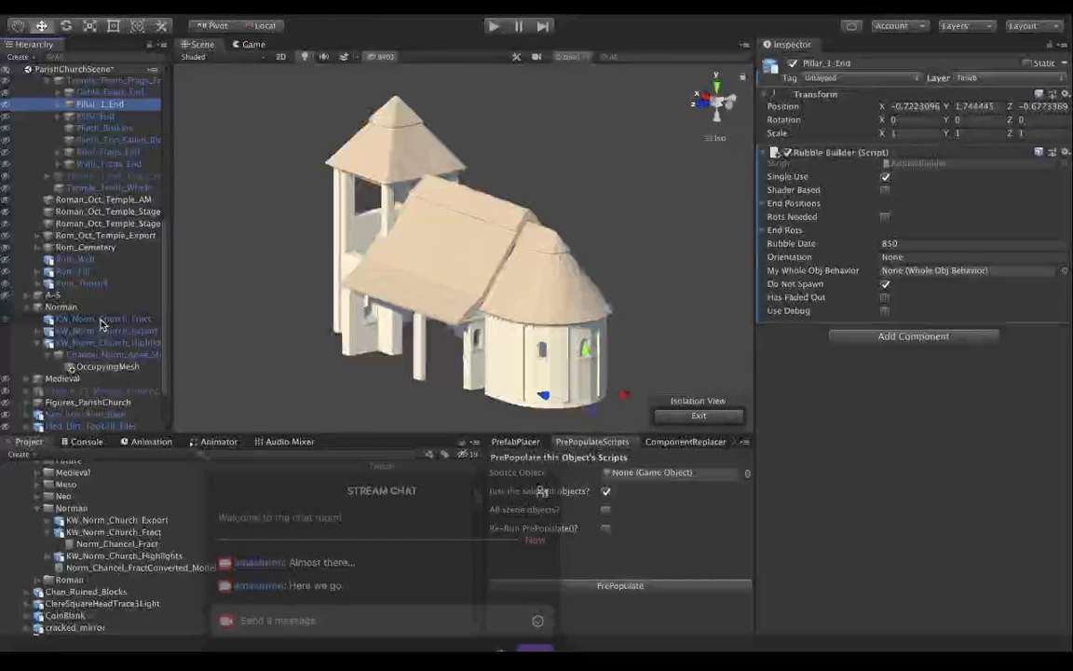
On KW_Norm_Church_Fract's Rubble Builder, enable Do Not Spawn, set Rubble Date to 1068 and Orientation to E.
click(101, 320)
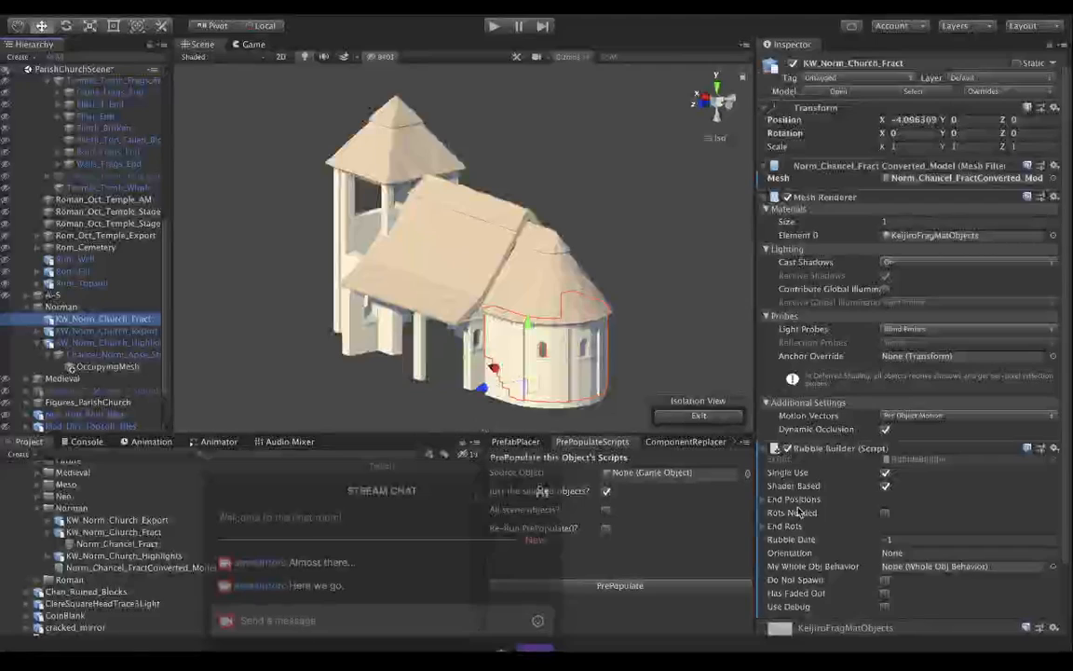
scroll(799, 512, down, 2)
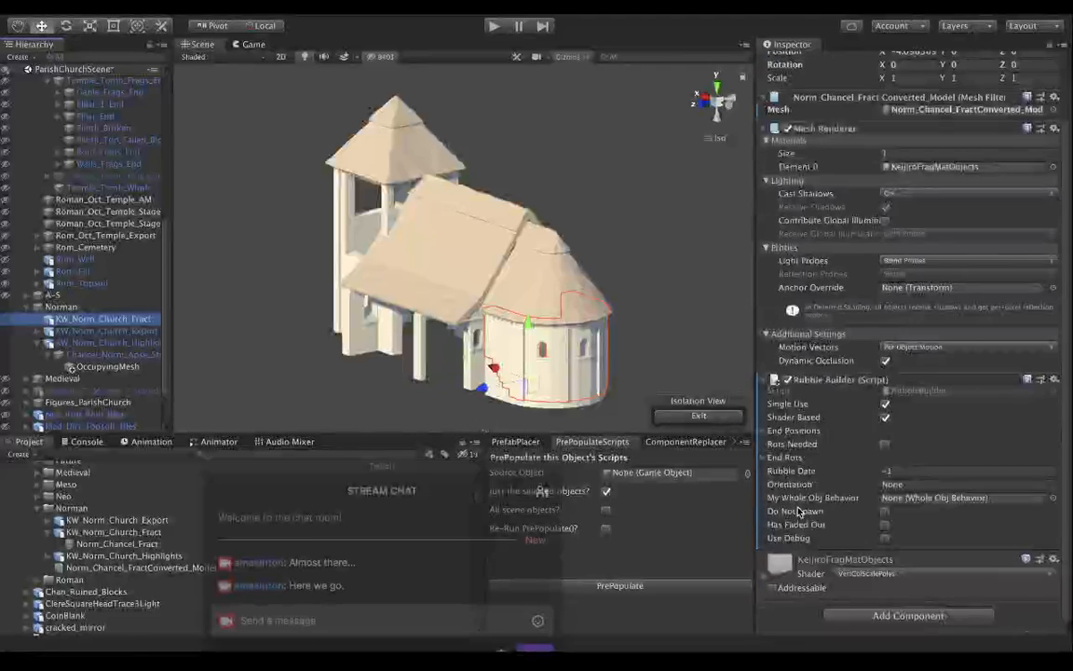
click(885, 511)
click(906, 473)
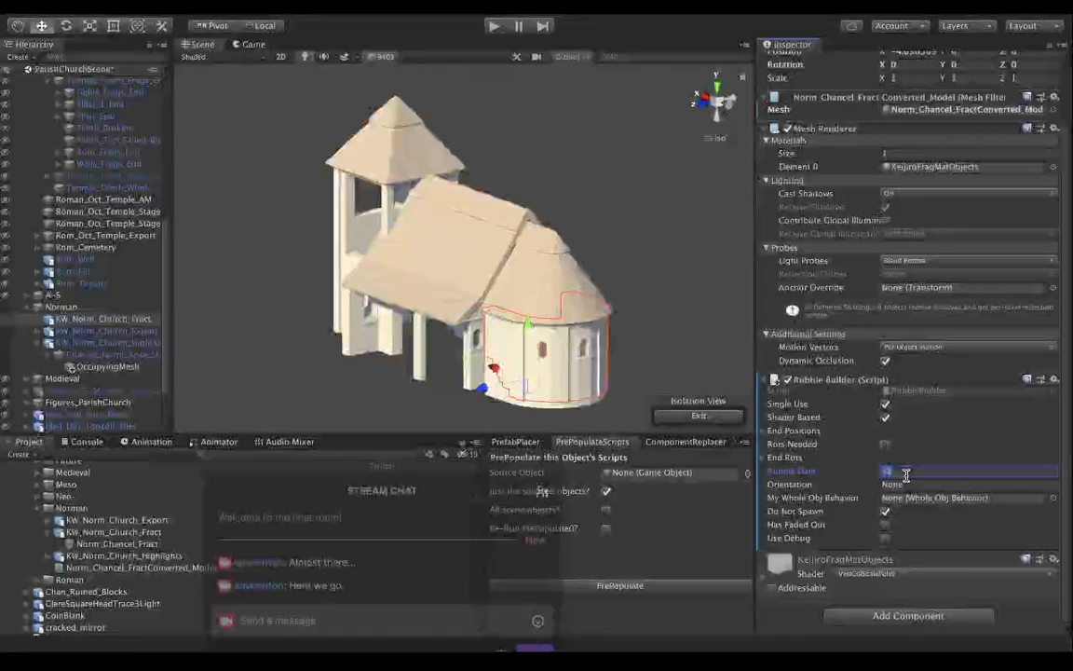
text(10)
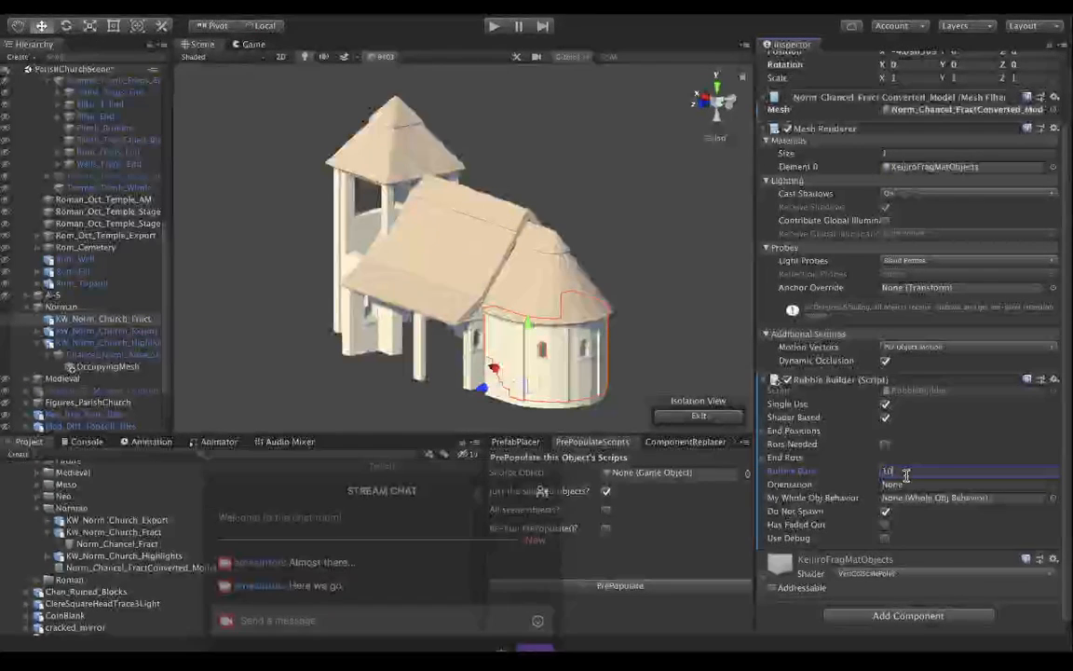
text(68)
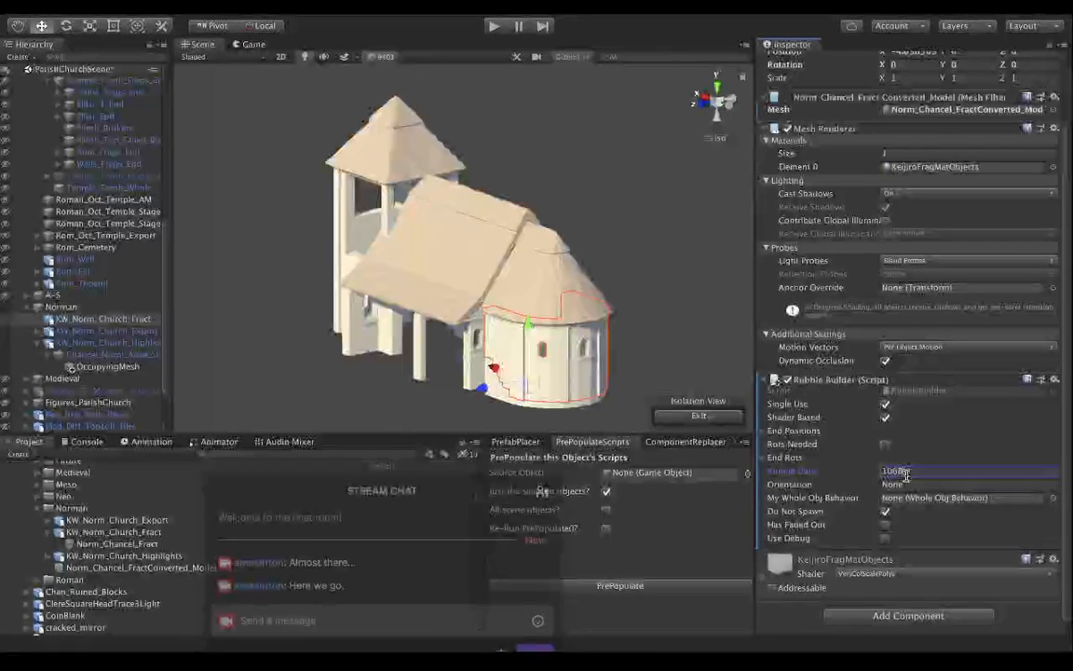
key(Tab)
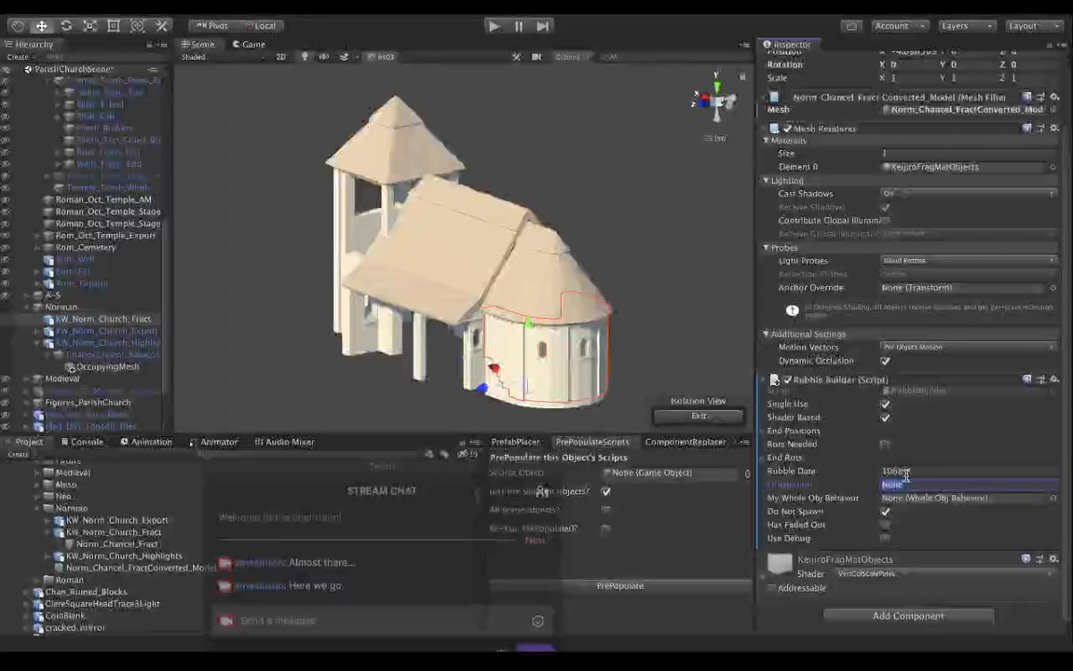
text(0)
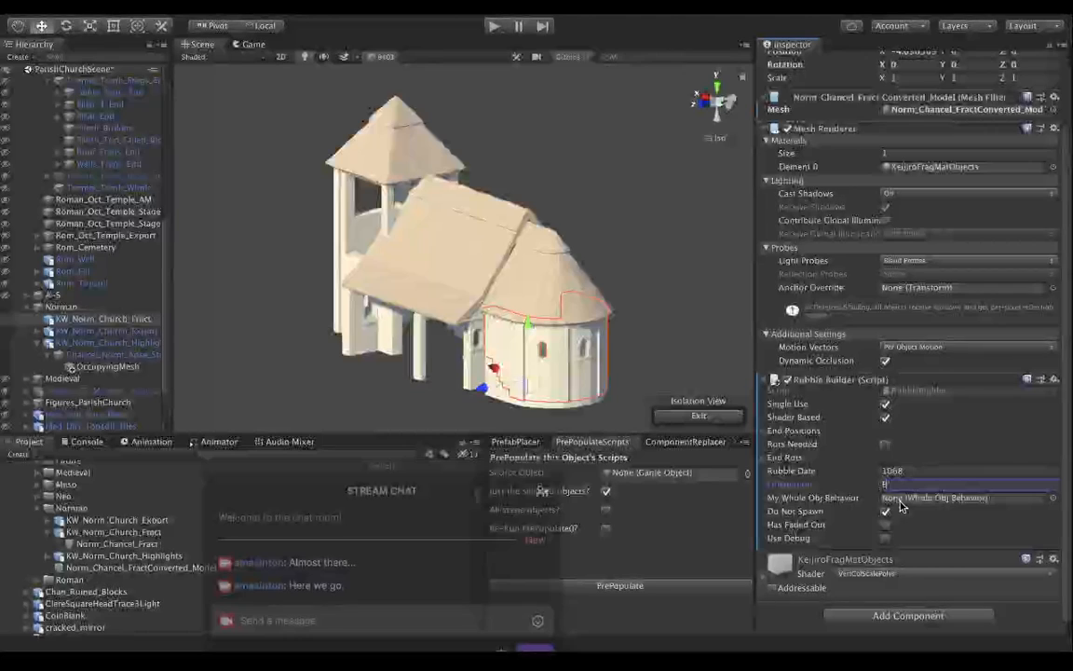
Expand KW_Norm_Church_Export, and examine the components on Pillar_1_End's child pieces, including Corinthian_Cap_1k_1 and the Pillar_Shaft_Base parts.
click(36, 331)
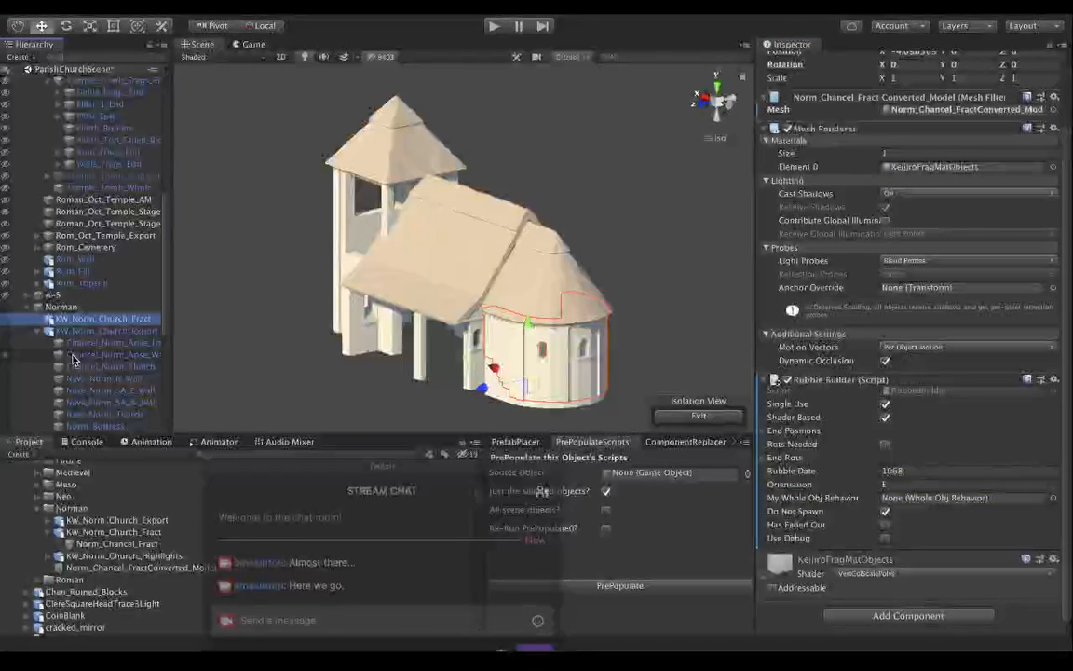
scroll(86, 310, up, 3)
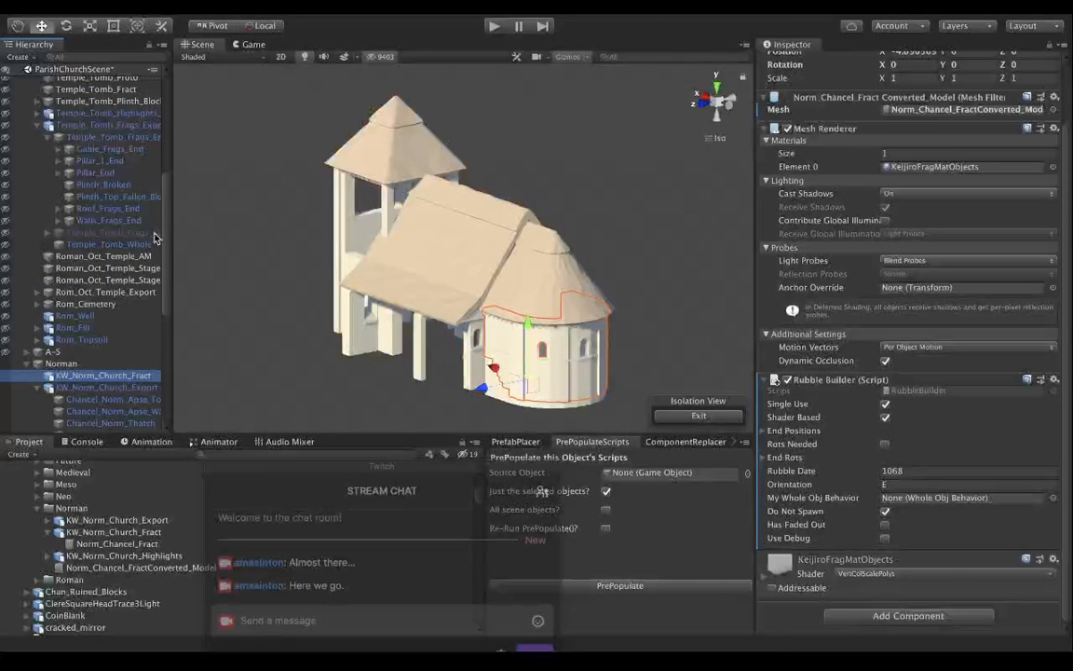
click(119, 161)
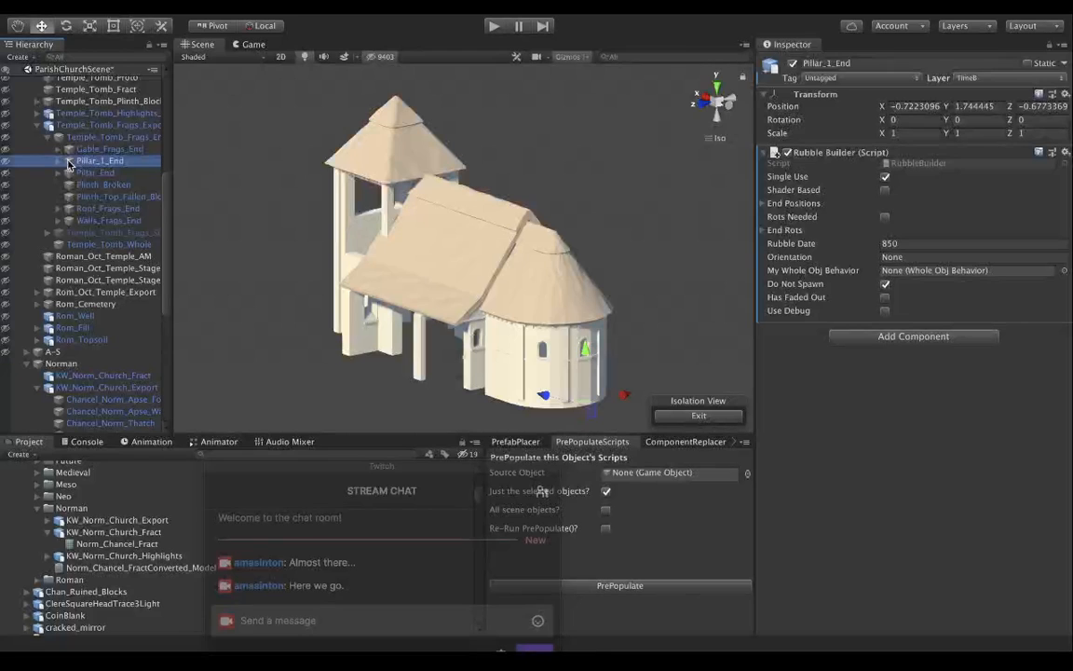
click(56, 162)
click(89, 175)
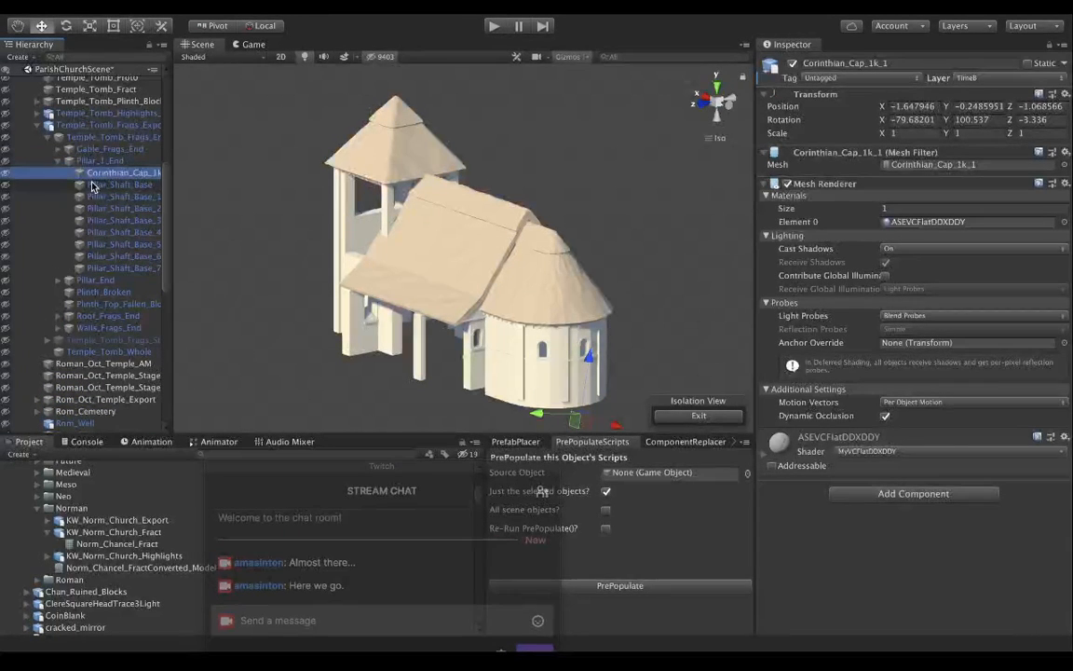
click(91, 186)
click(93, 197)
click(96, 210)
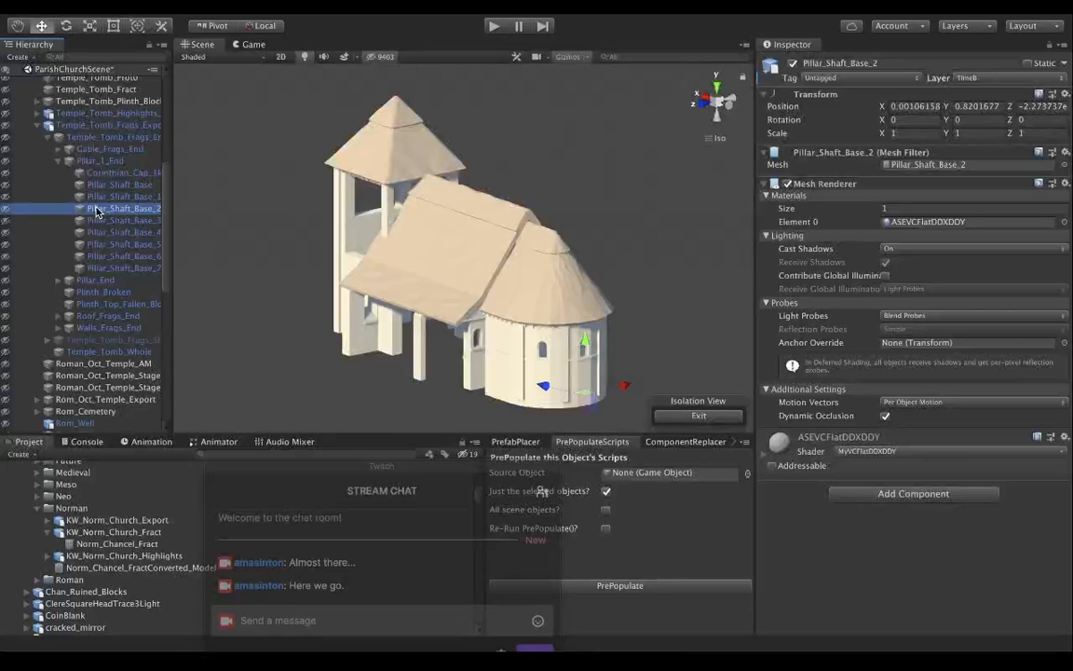
click(58, 162)
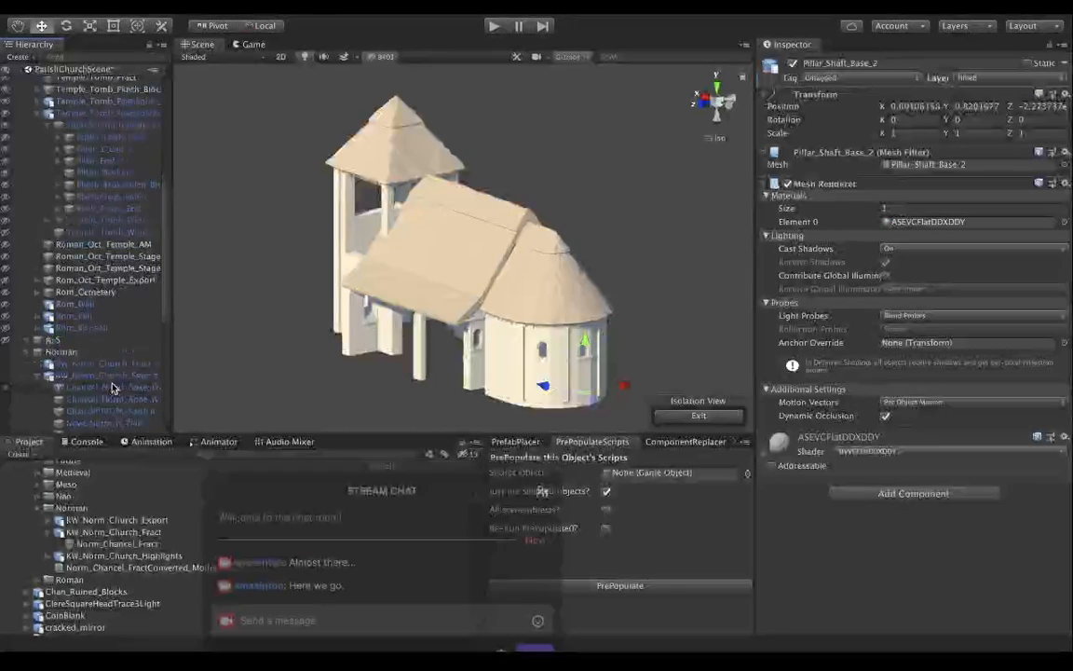
Compare the Rebuild From Rubble settings on Chancel_Norm_Apse_Stubs with the Rubble Builder settings on KW_Norm_Church_Fract.
scroll(112, 386, down, 5)
scroll(112, 387, down, 2)
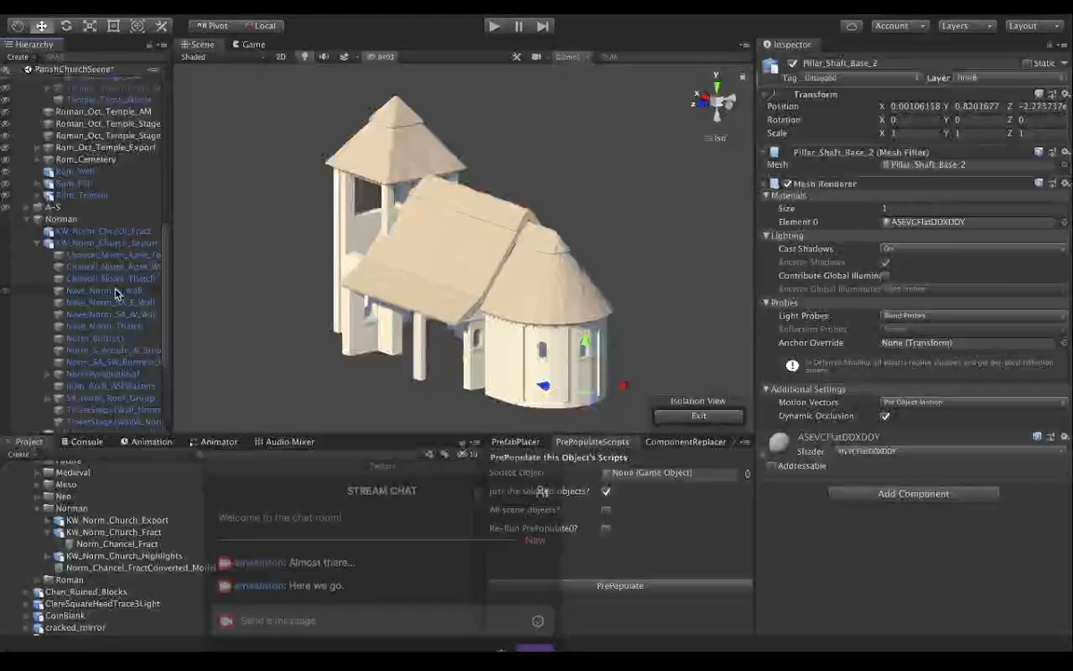
scroll(115, 295, down, 3)
scroll(116, 294, down, 1)
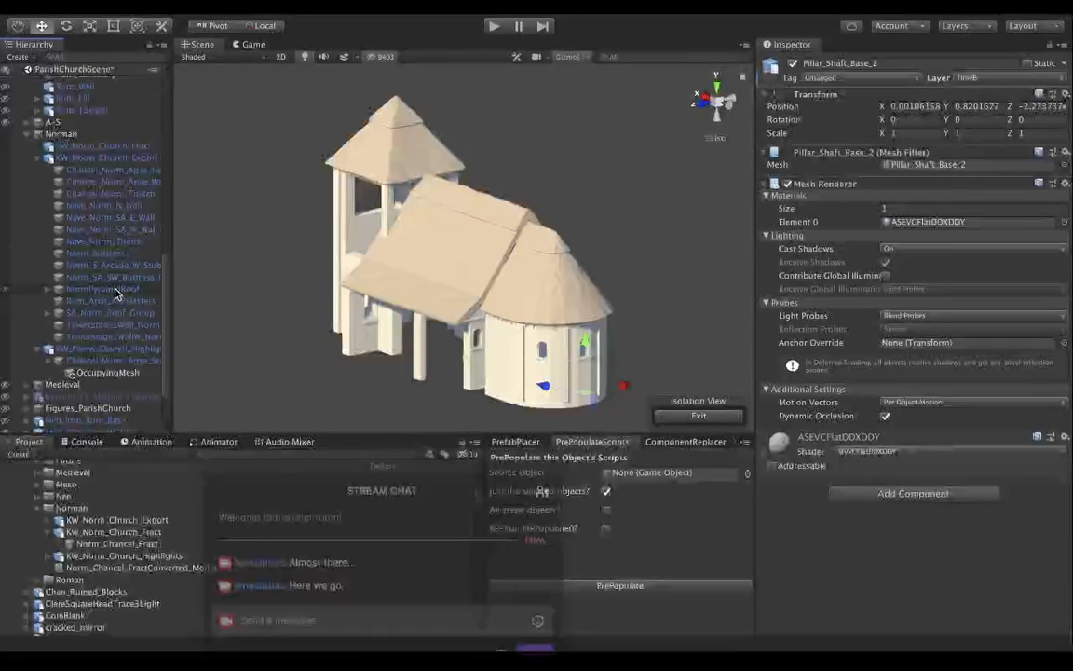
click(98, 361)
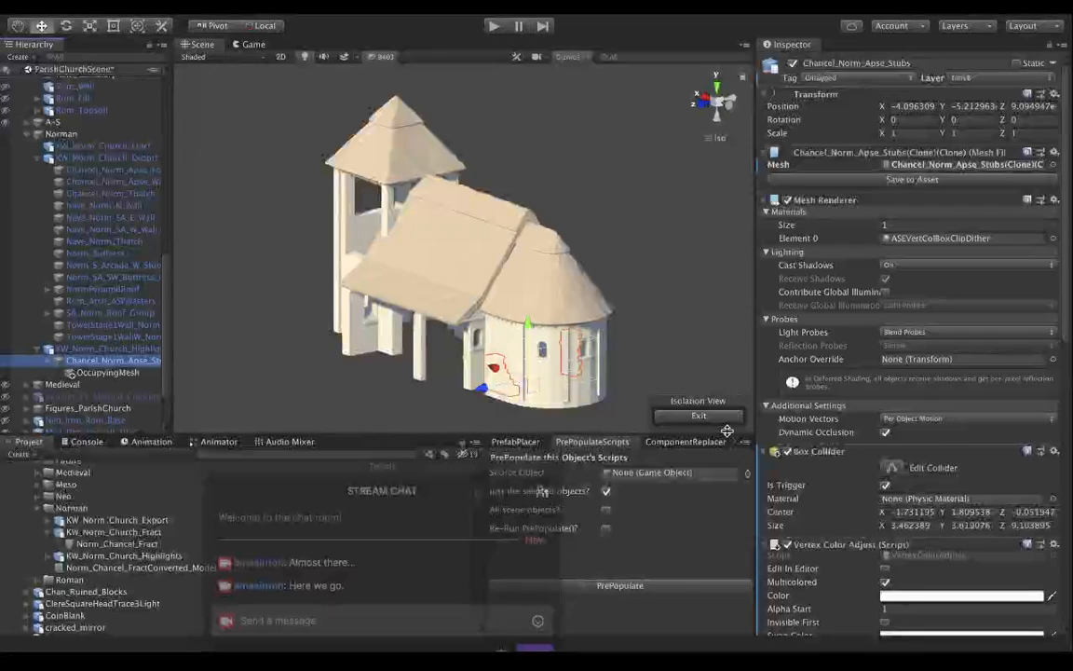
scroll(768, 372, down, 10)
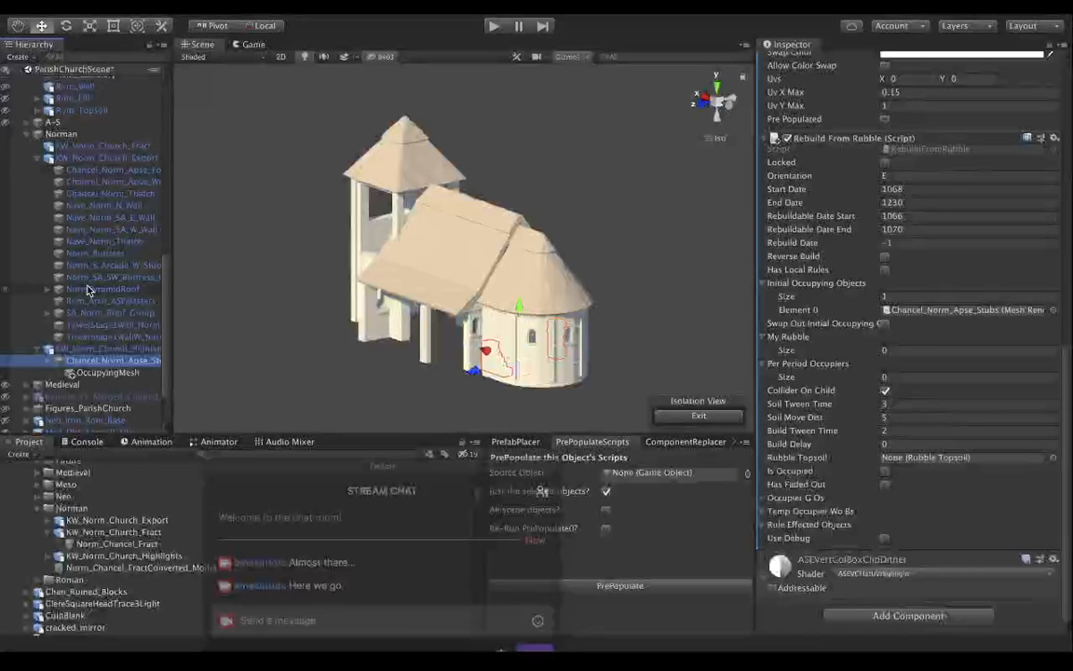
click(50, 148)
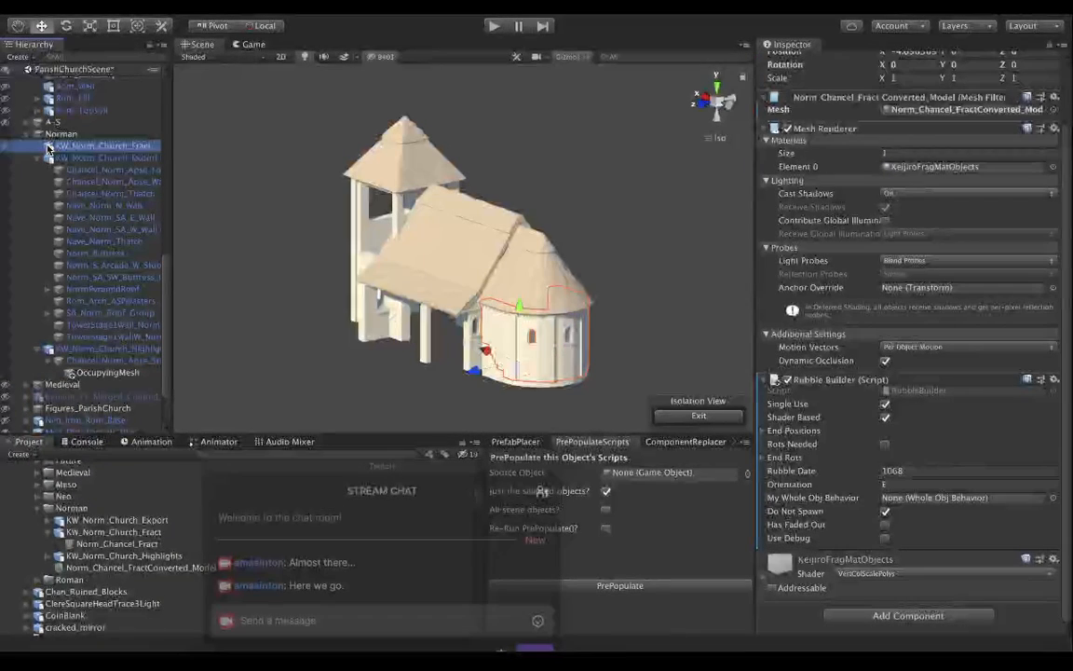
Add KW_Norm_Church_Fract to My Rubble in Chancel_Norm_Apse_Stubs' Rebuild From Rubble script, and prepopulate the selected object's scripts.
click(81, 362)
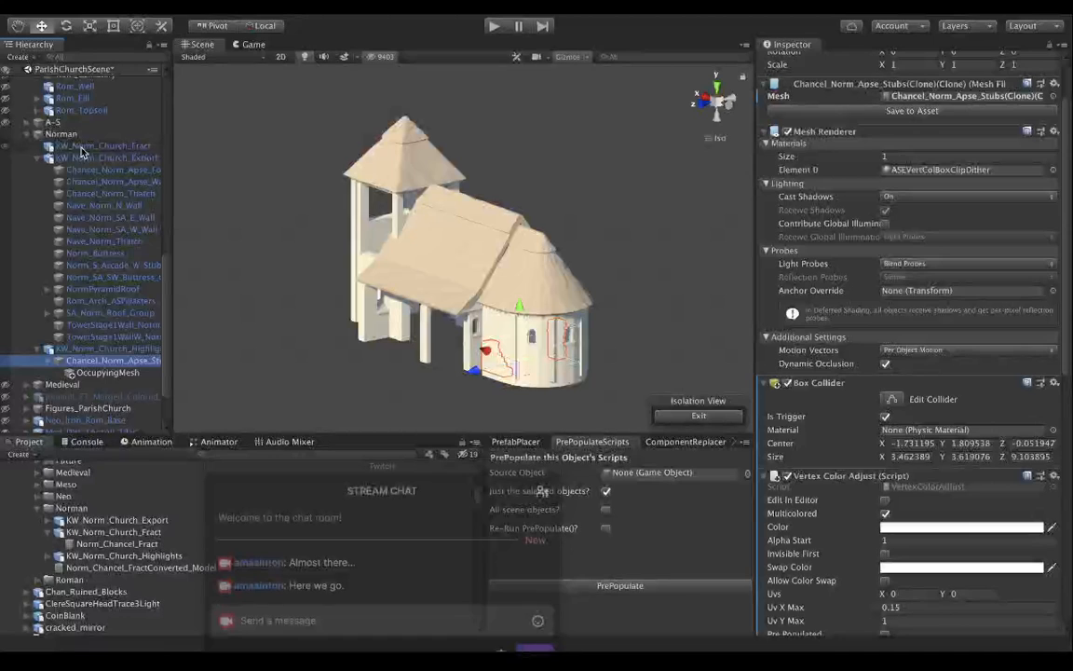
scroll(798, 433, down, 10)
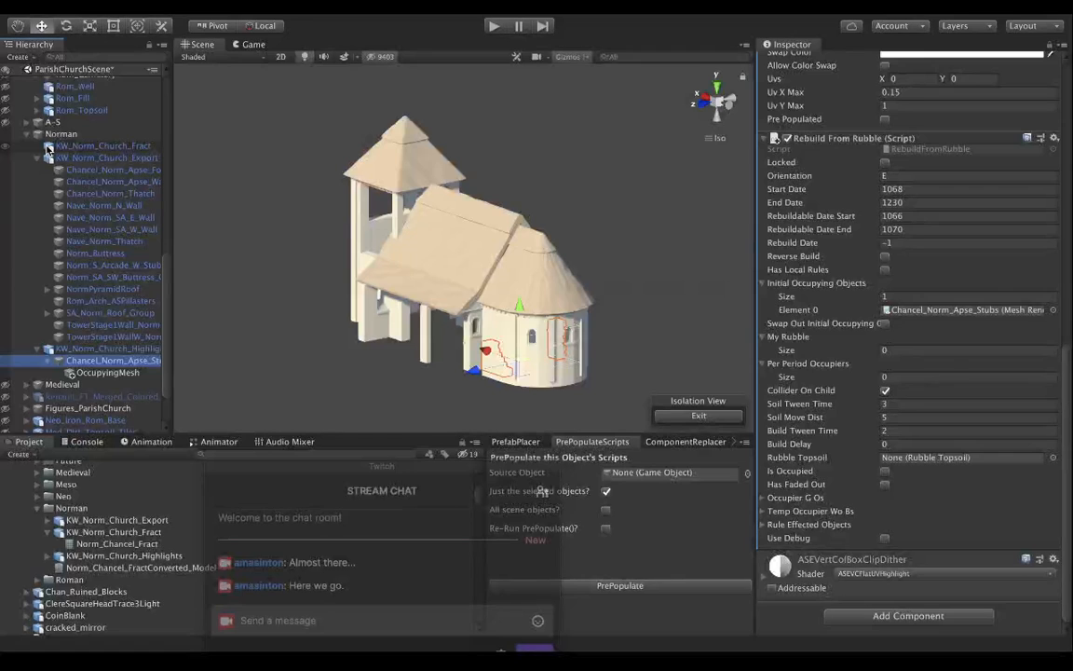
drag(48, 147, 807, 344)
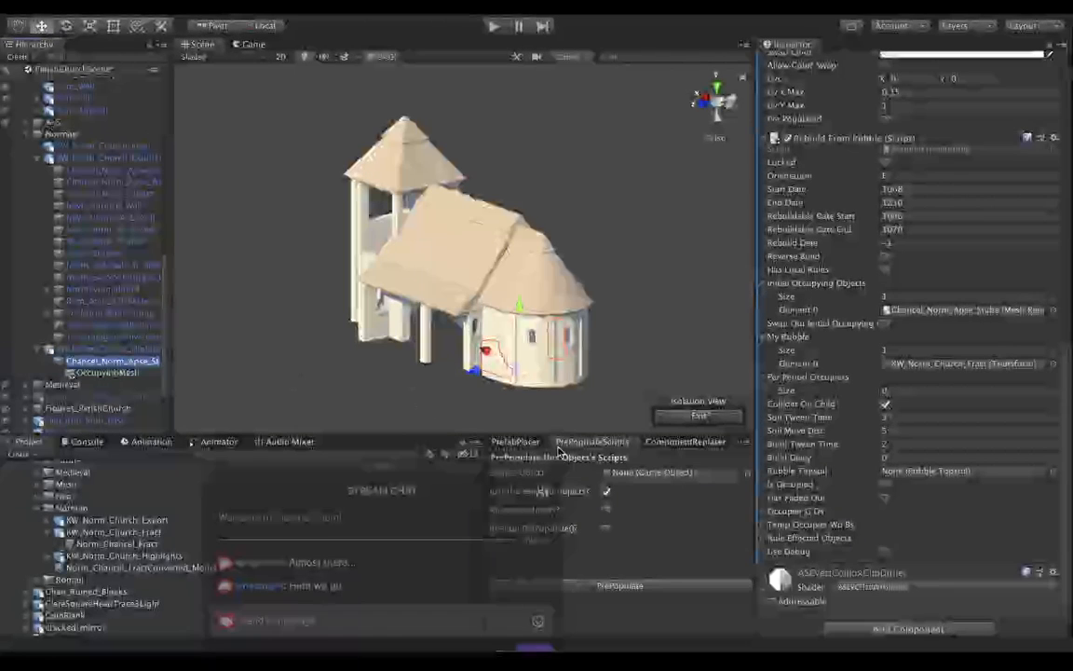
click(606, 443)
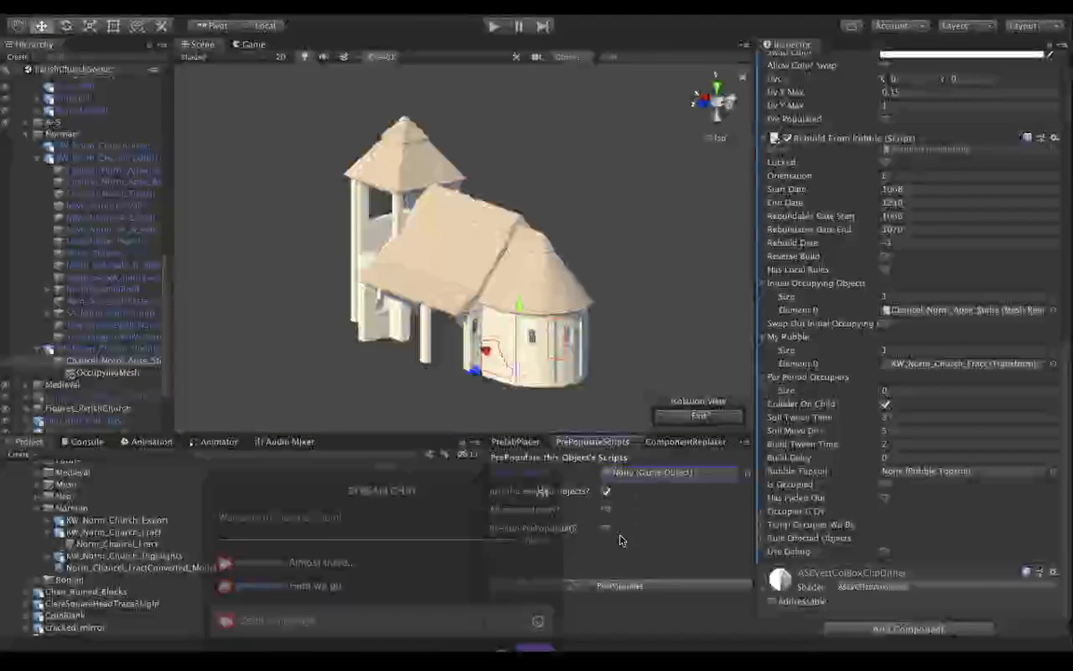
click(632, 587)
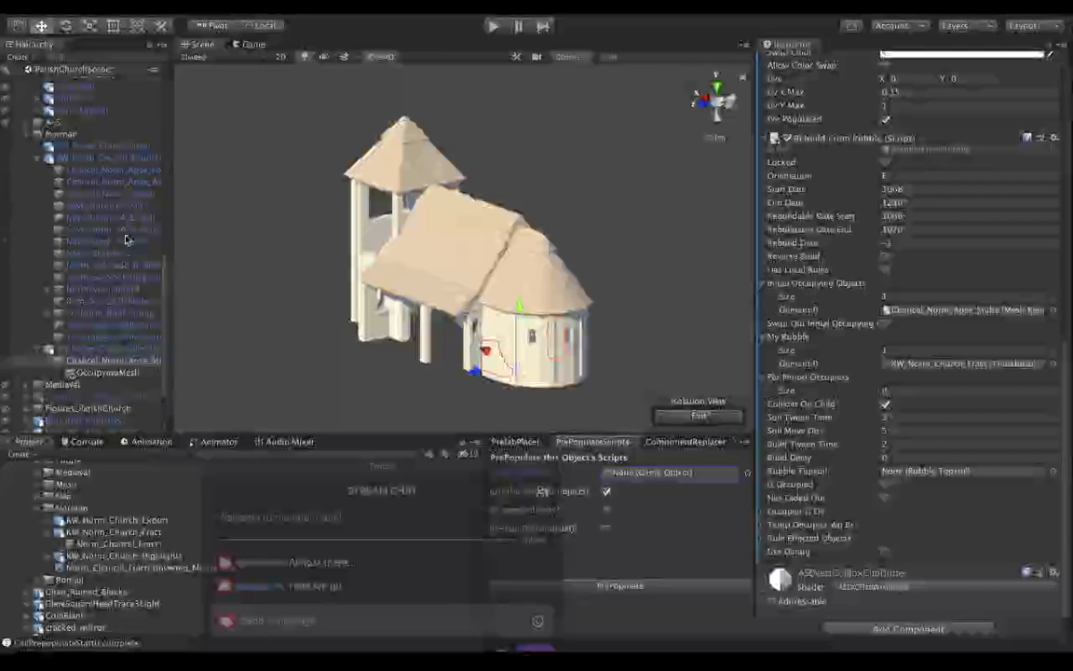
Add the Guid Component and Whole Obj Behavior scripts to Chancel_Norm_Apse_Wall_Whole.
click(122, 183)
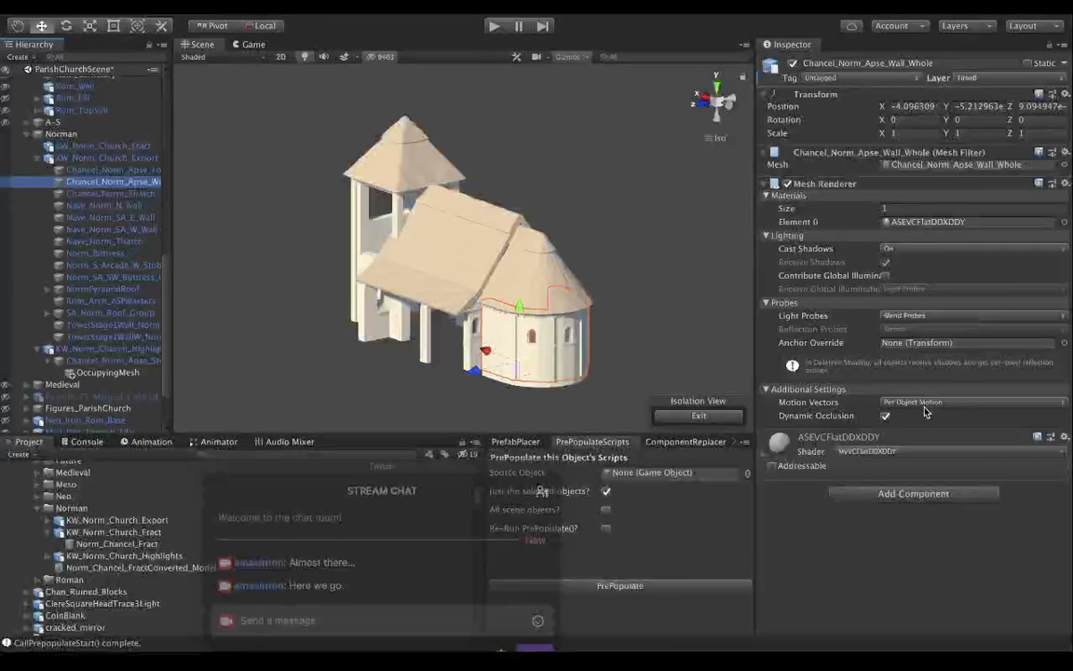
click(917, 493)
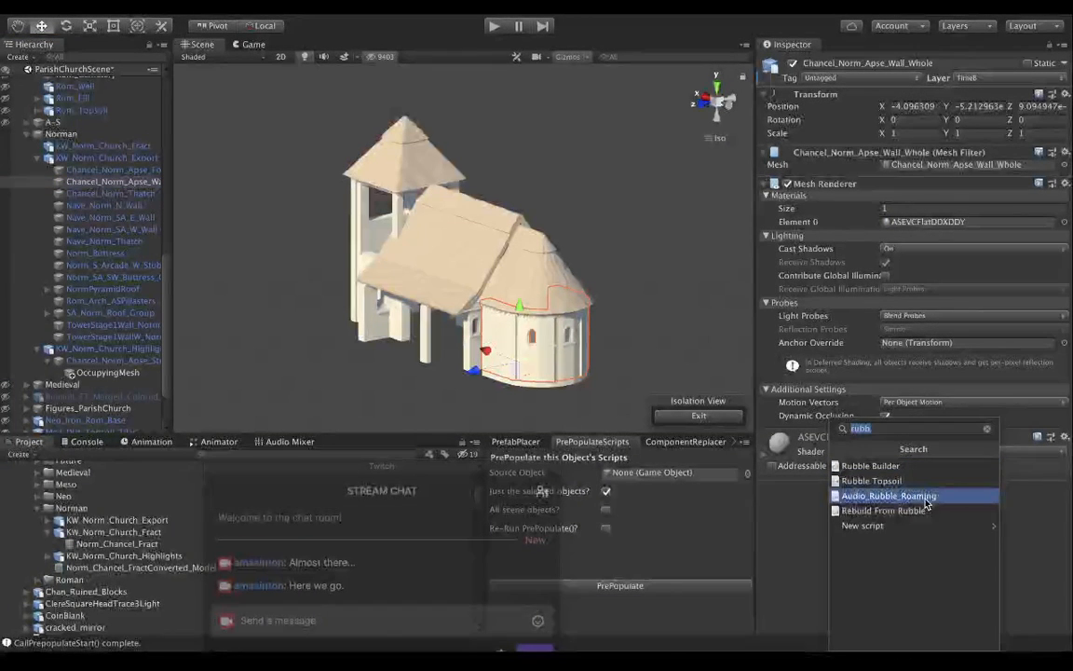
text(guid)
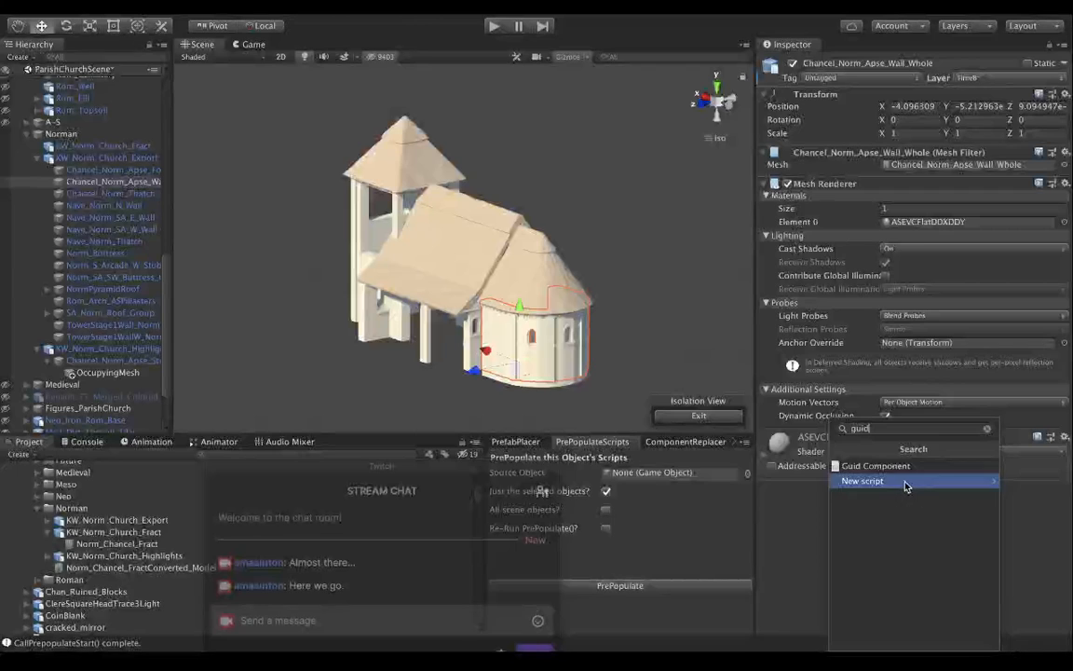
click(904, 466)
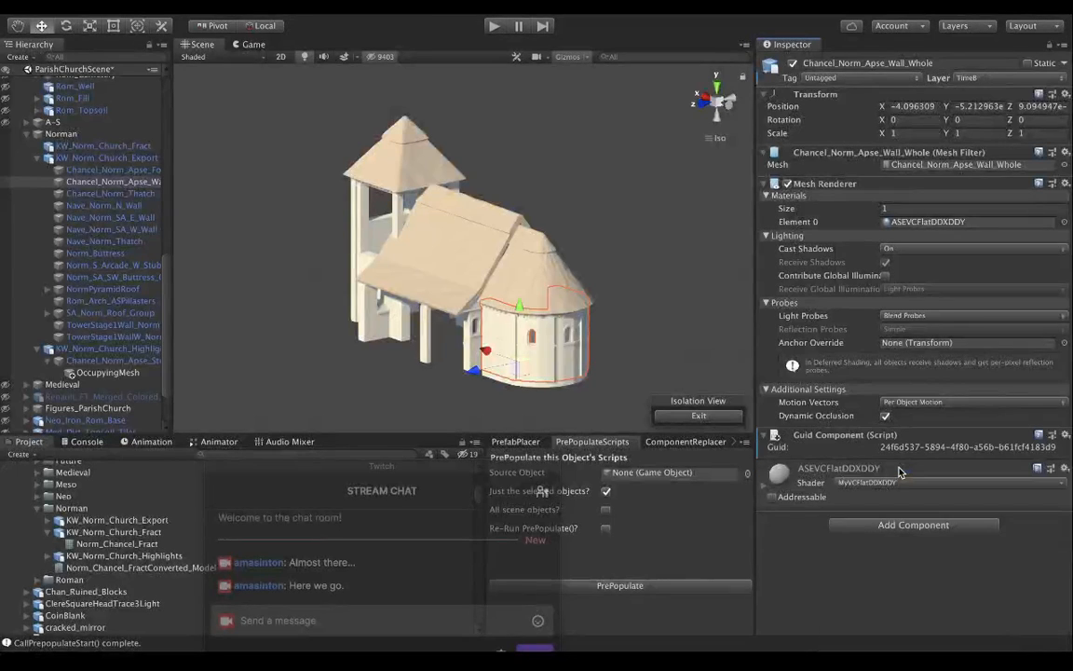
click(909, 526)
text(whole)
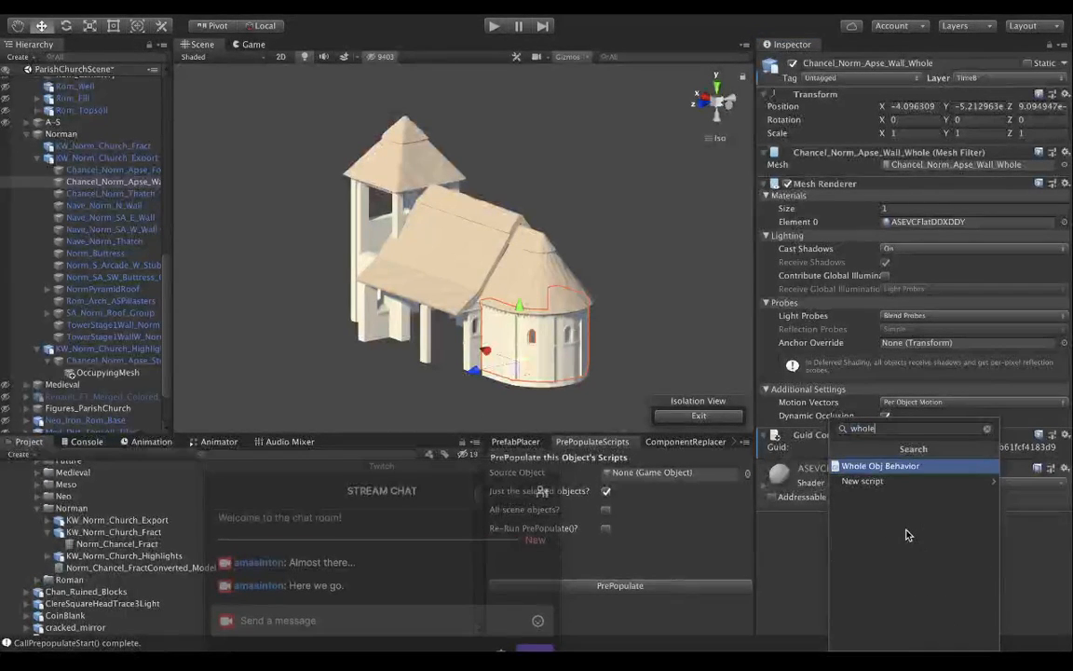
key(Return)
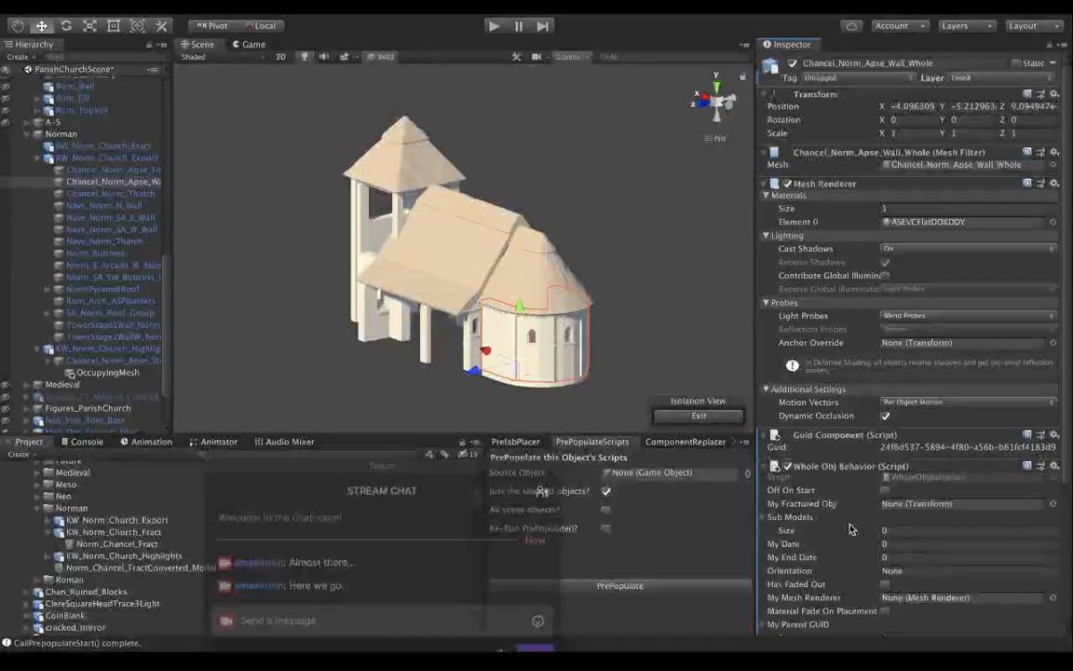
Enable Off On Start in the Whole Obj Behavior script of Chancel_Norm_Apse_Wall_Whole.
scroll(875, 529, down, 4)
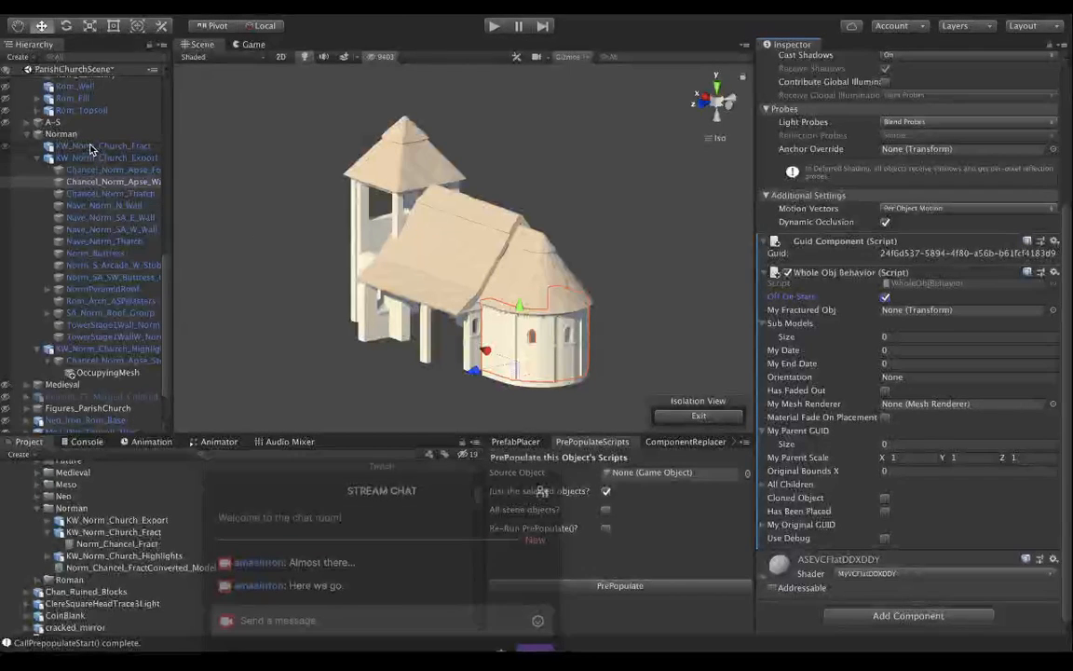
drag(91, 149, 892, 315)
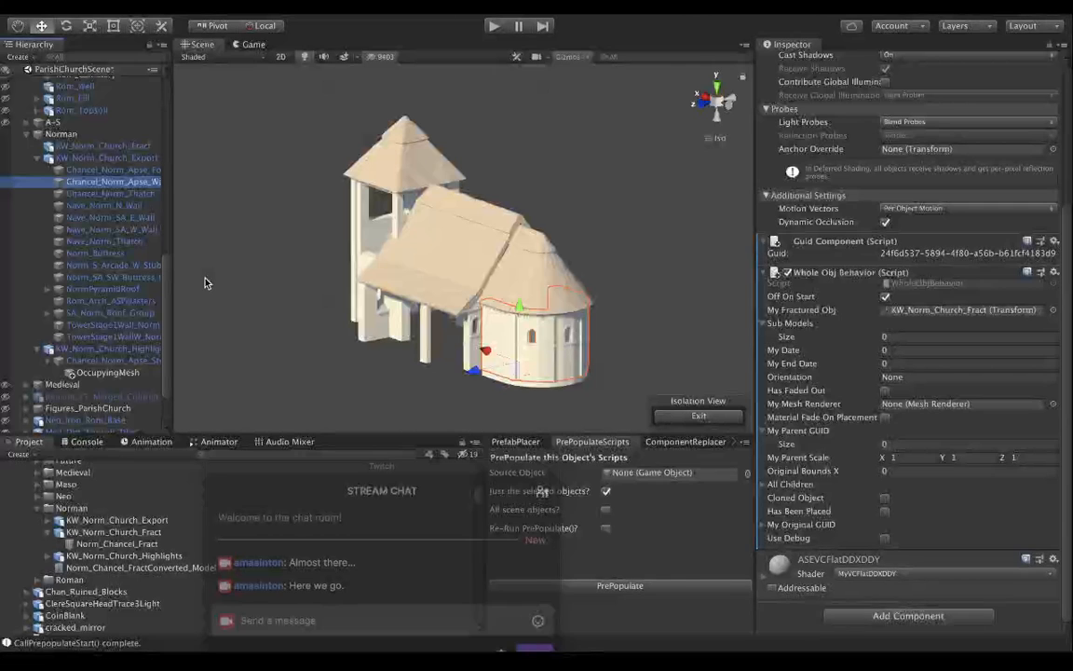
click(1054, 311)
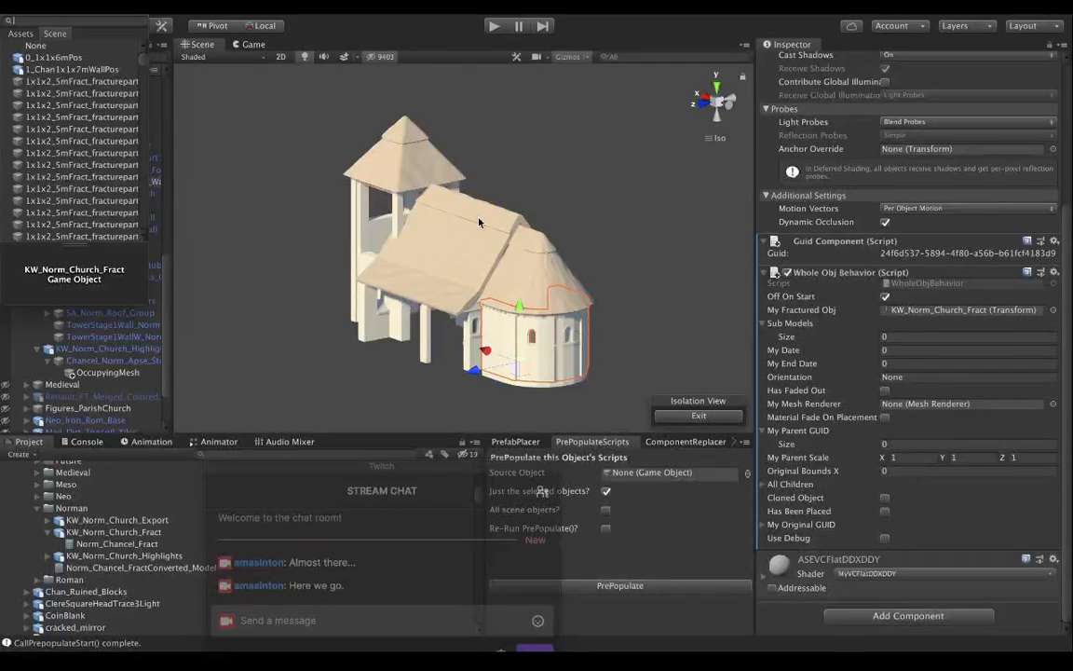
click(40, 43)
click(10, 13)
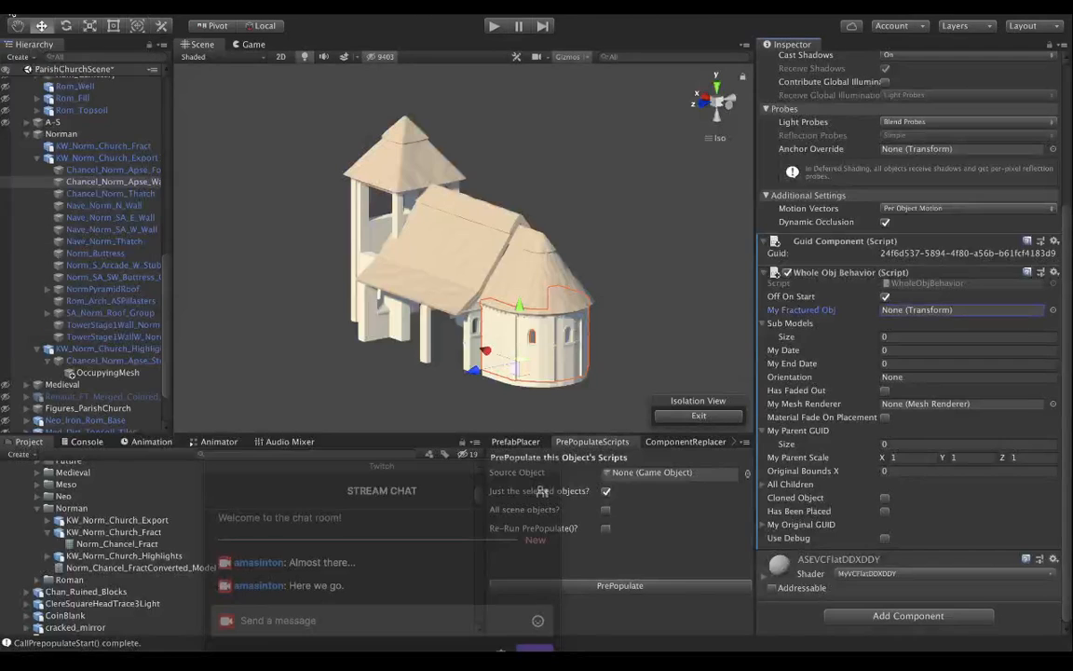
Assign the Mesh Renderer of Chancel_Norm_Apse_Wall_Whole to My Mesh Renderer in its Whole Obj Behavior script.
click(765, 324)
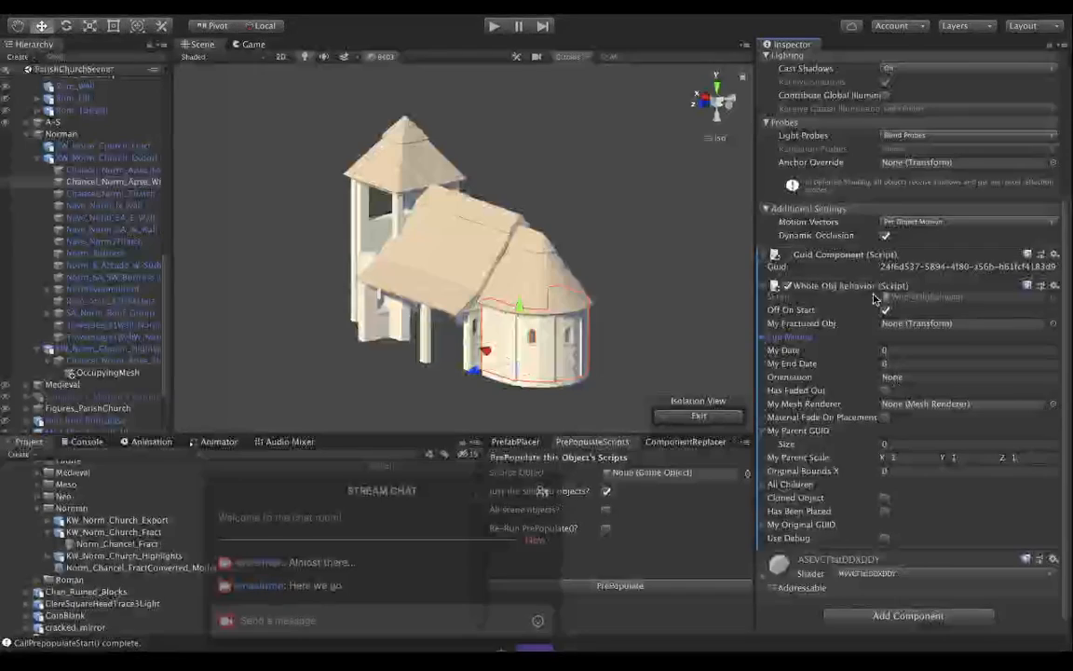
scroll(871, 294, up, 5)
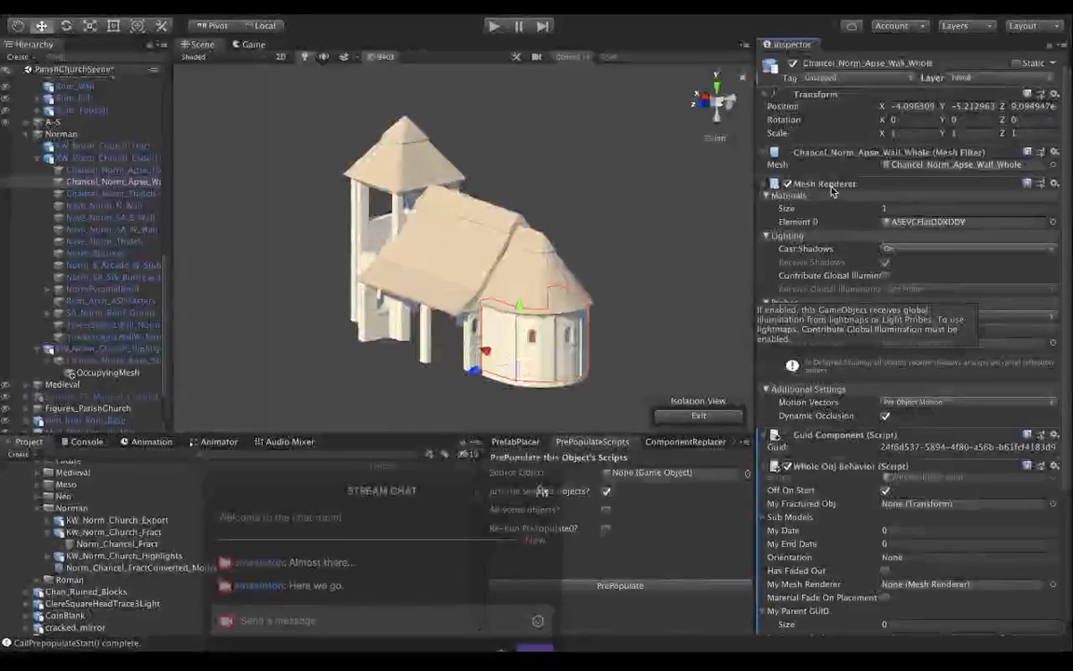
drag(890, 489, 898, 587)
scroll(822, 546, down, 3)
scroll(822, 546, down, 1)
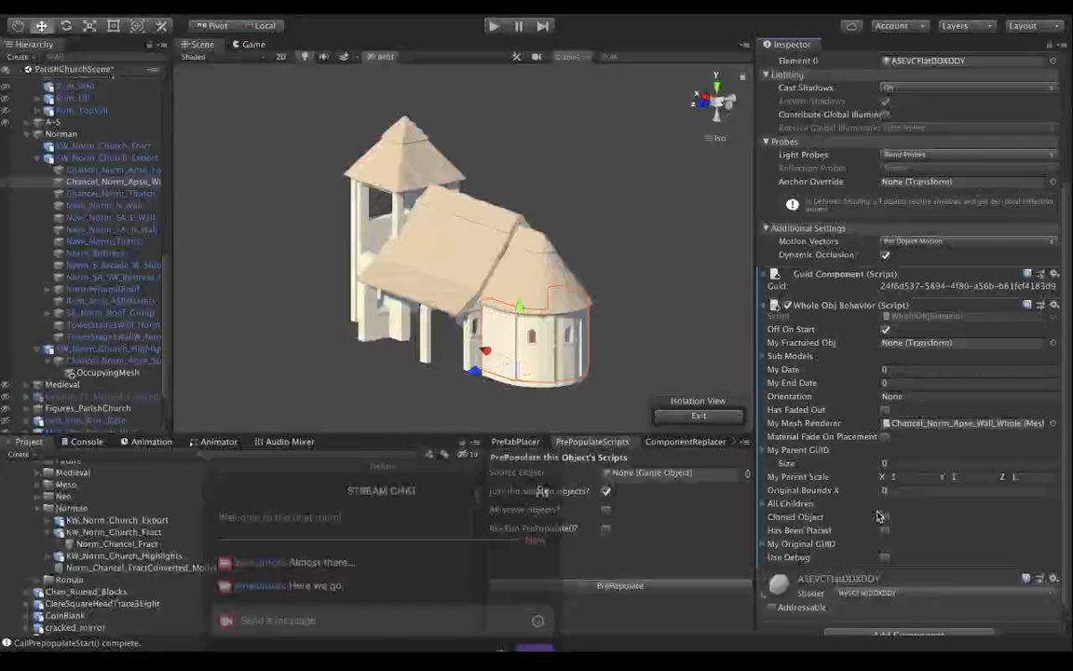
scroll(877, 517, down, 1)
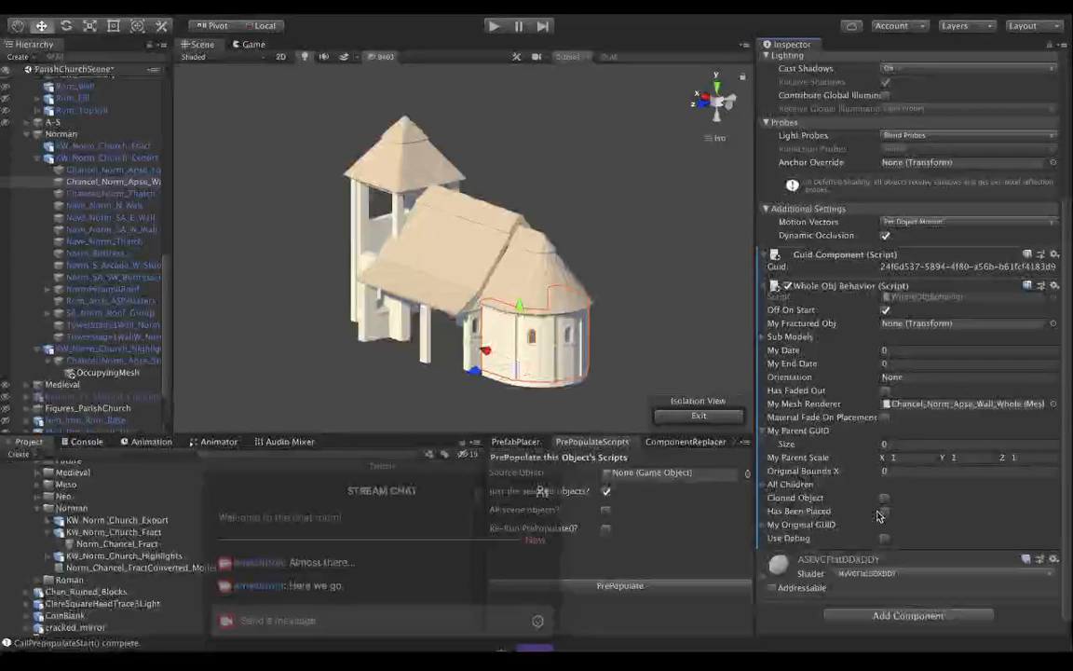
Check the Whole Obj Behavior settings on Temple_Tomb_Whole for reference, and prepopulate the scripts of Chancel_Norm_Apse_Wall_Whole.
scroll(81, 229, up, 5)
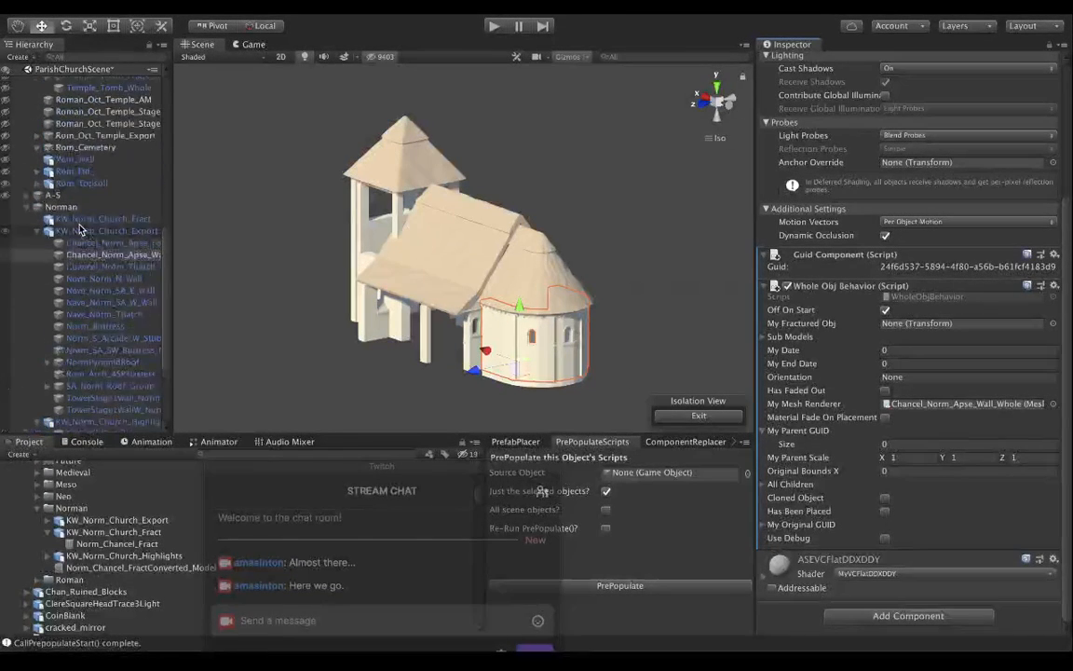
scroll(81, 229, up, 5)
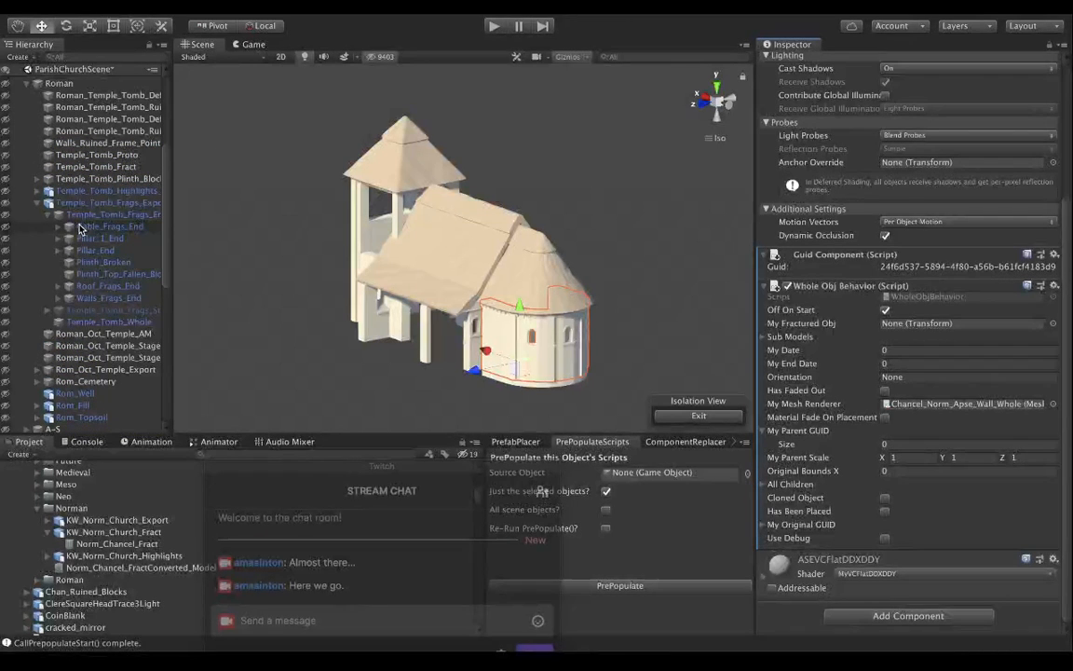
click(71, 323)
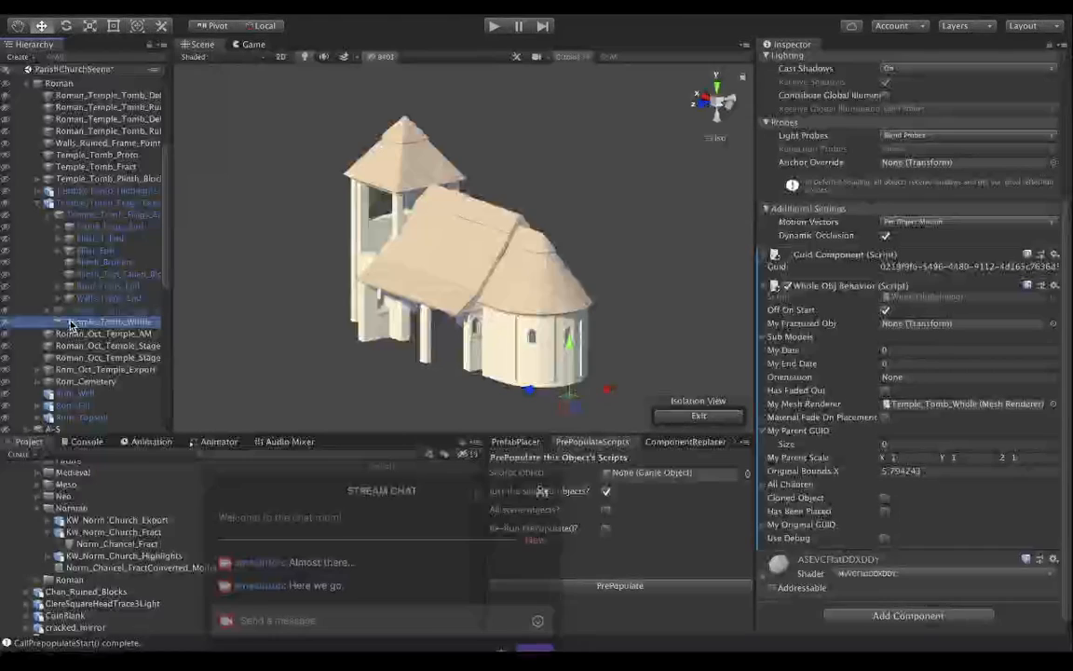
scroll(79, 299, down, 5)
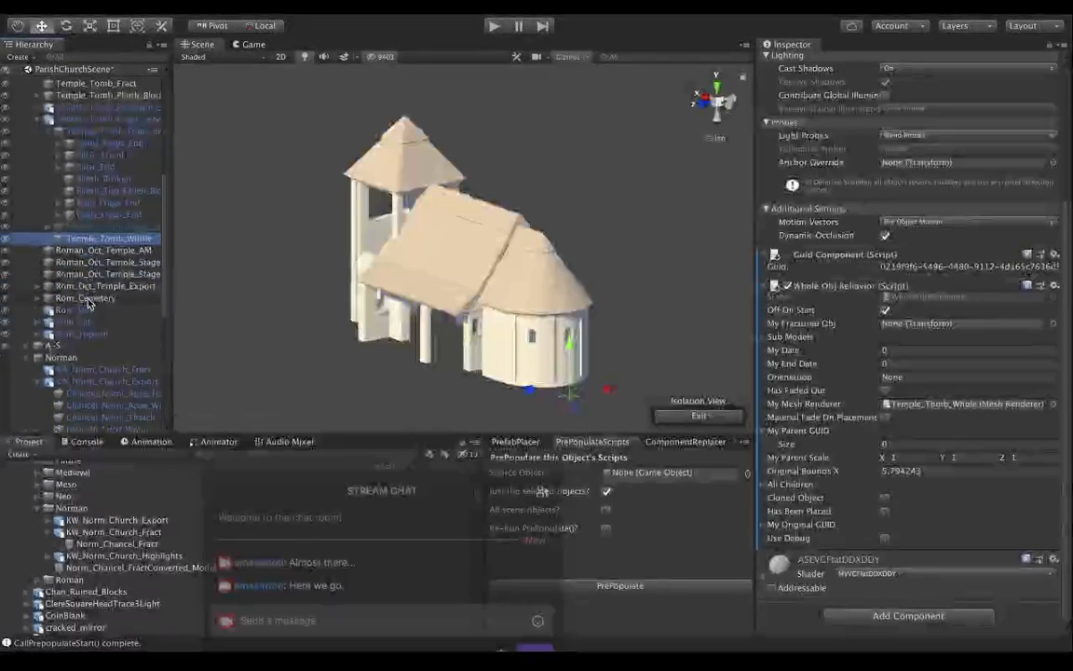
scroll(89, 303, down, 1)
click(110, 204)
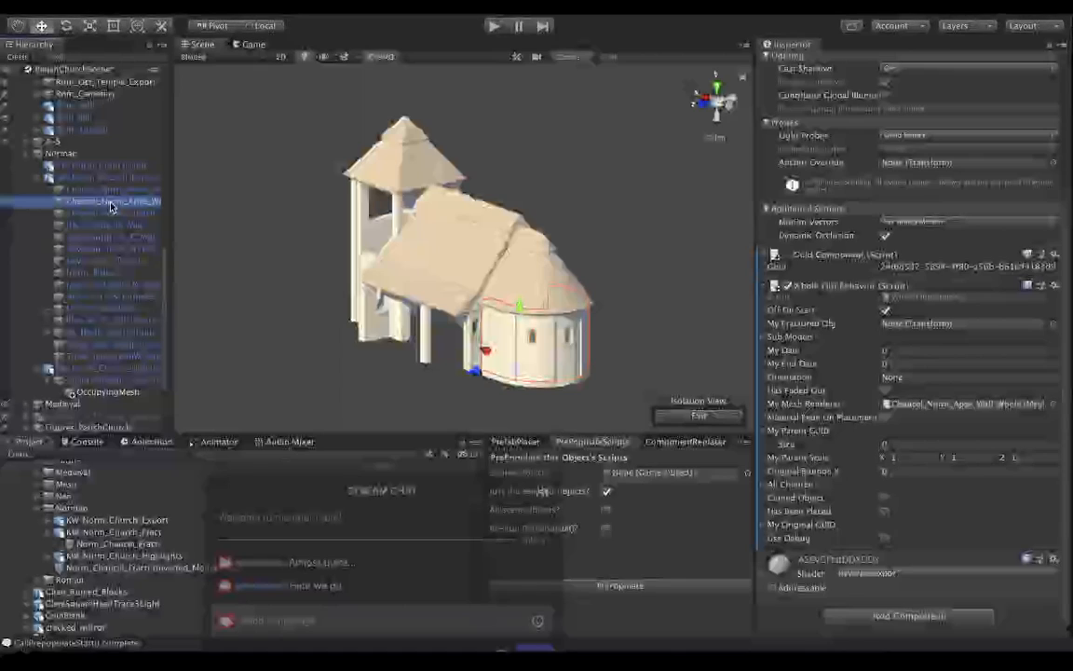
click(691, 588)
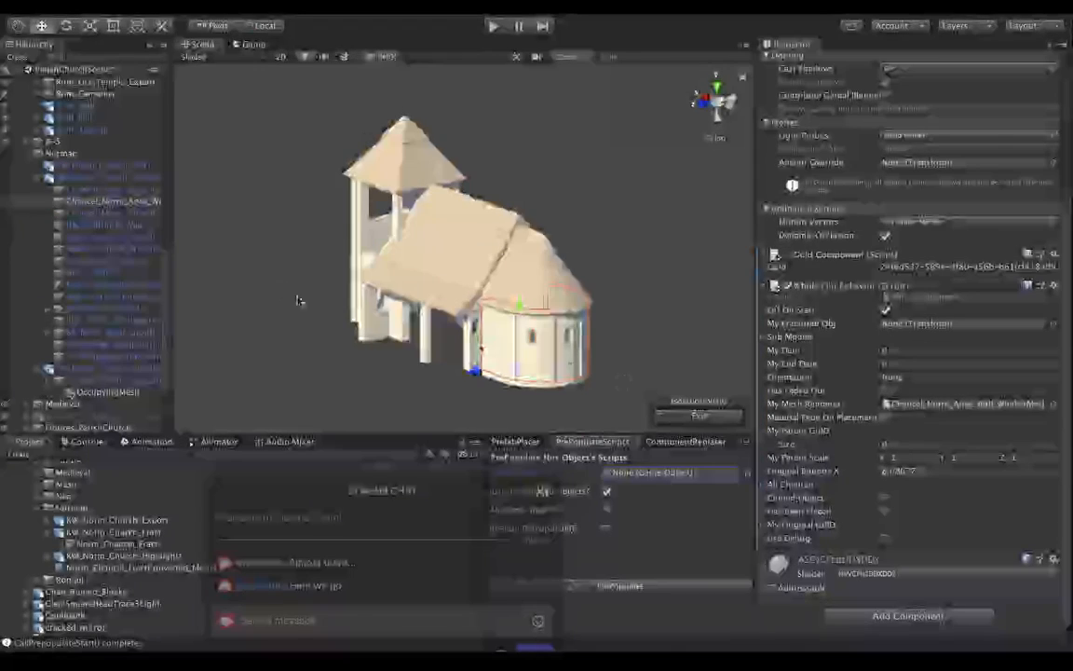
Set My Whole Obj Behavior in KW_Norm_Church_Fract's Rubble Builder to Chancel_Norm_Apse_Wall_Whole, and prepopulate the fractured object's scripts.
click(104, 166)
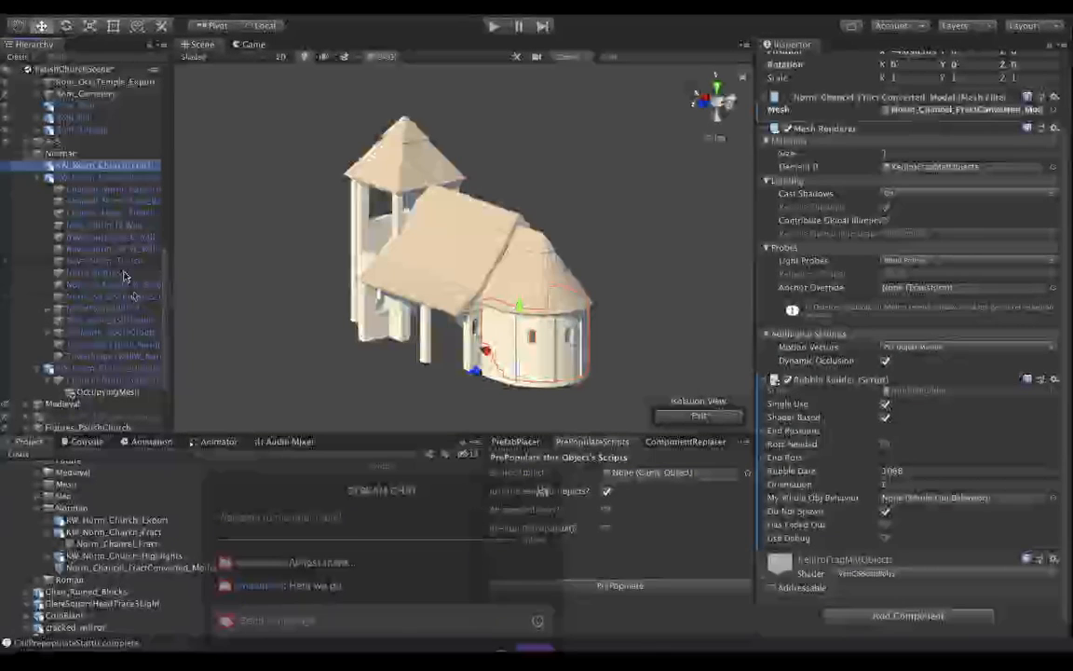
click(87, 202)
drag(87, 203, 896, 496)
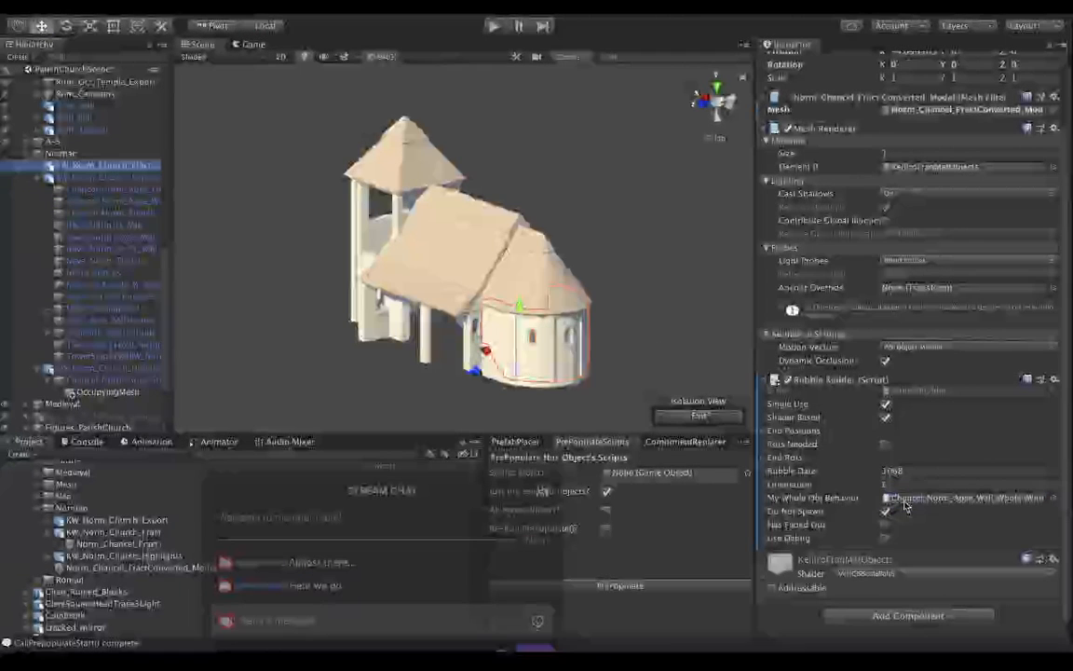
click(624, 586)
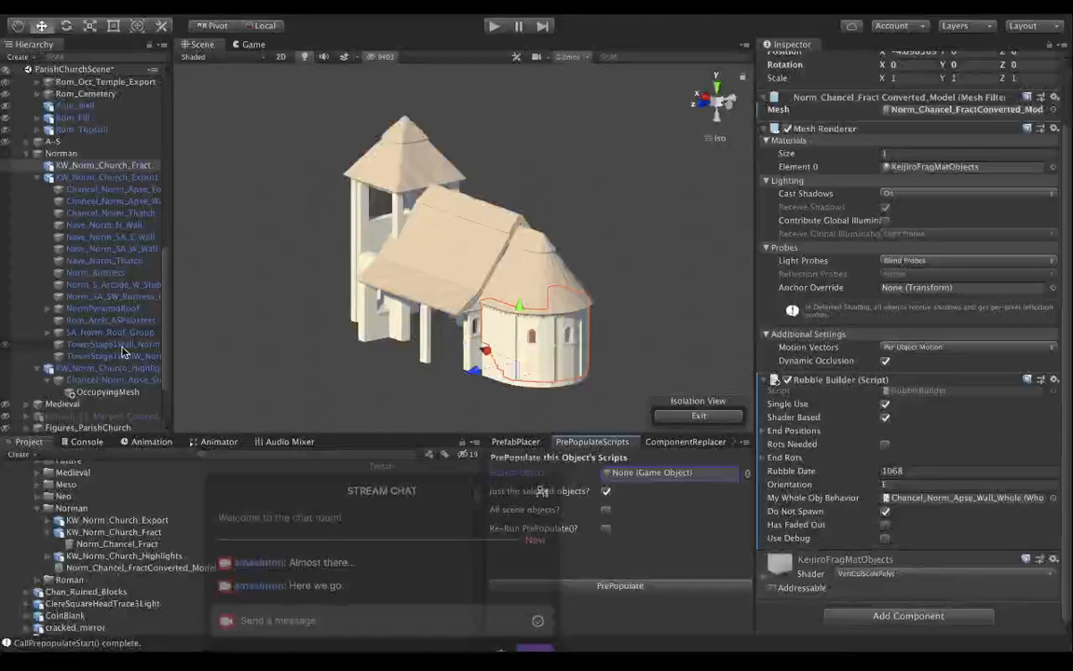
Review the components on the Chancel_Norm_Apse stubs, KW_Norm_Church_Fract, Chancel_Norm_Apse_Wall_Whole and Chancel_Norm_Thatch.
click(127, 381)
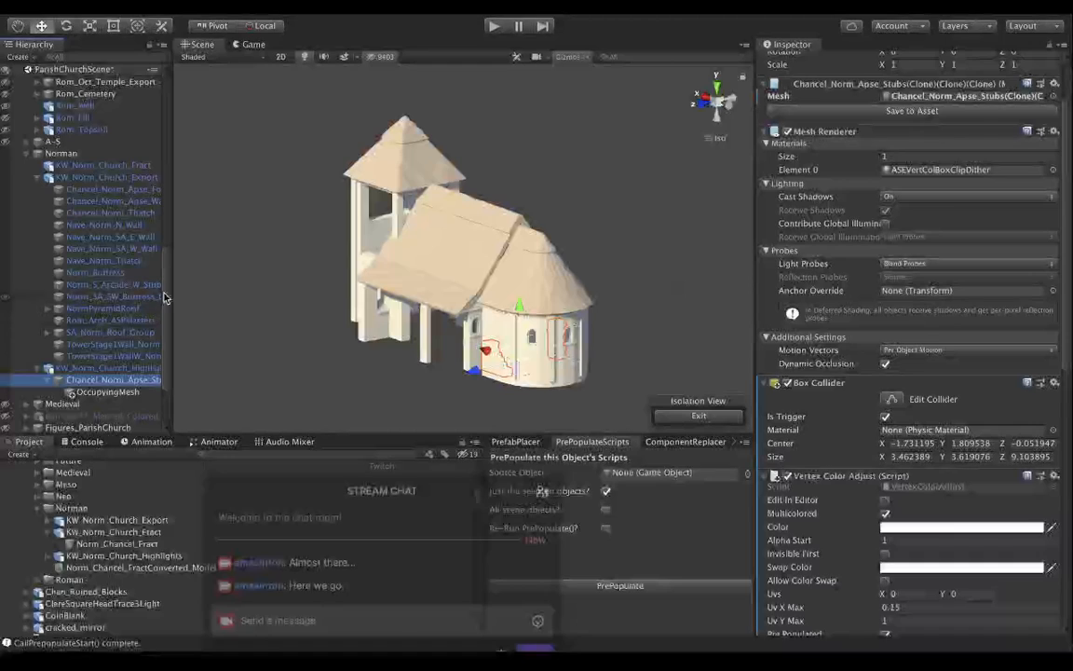
click(128, 166)
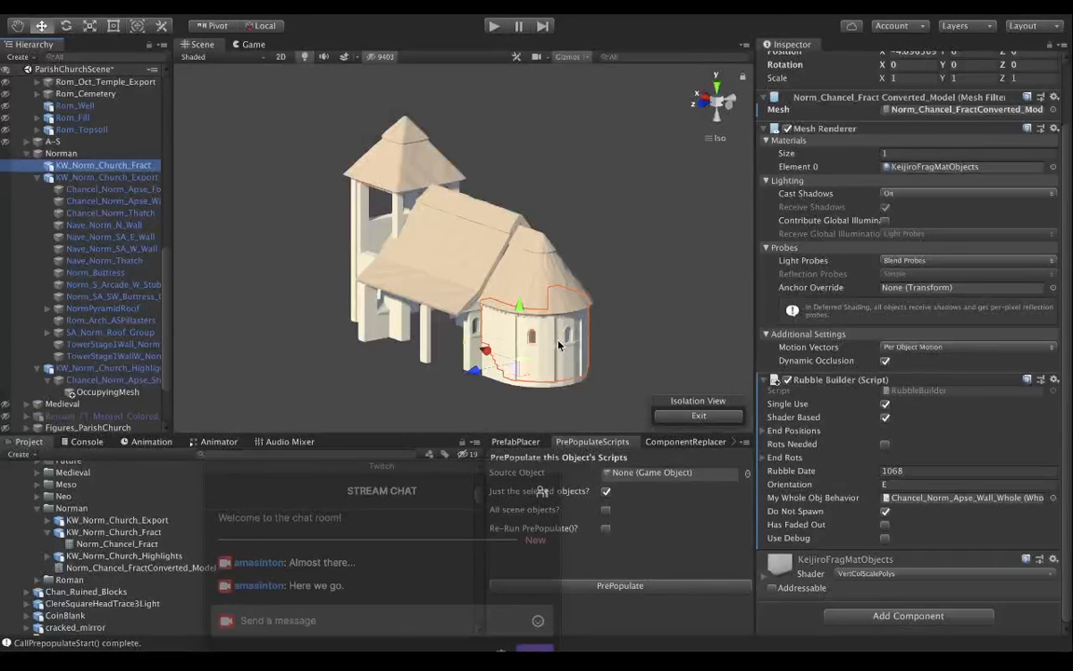
click(109, 201)
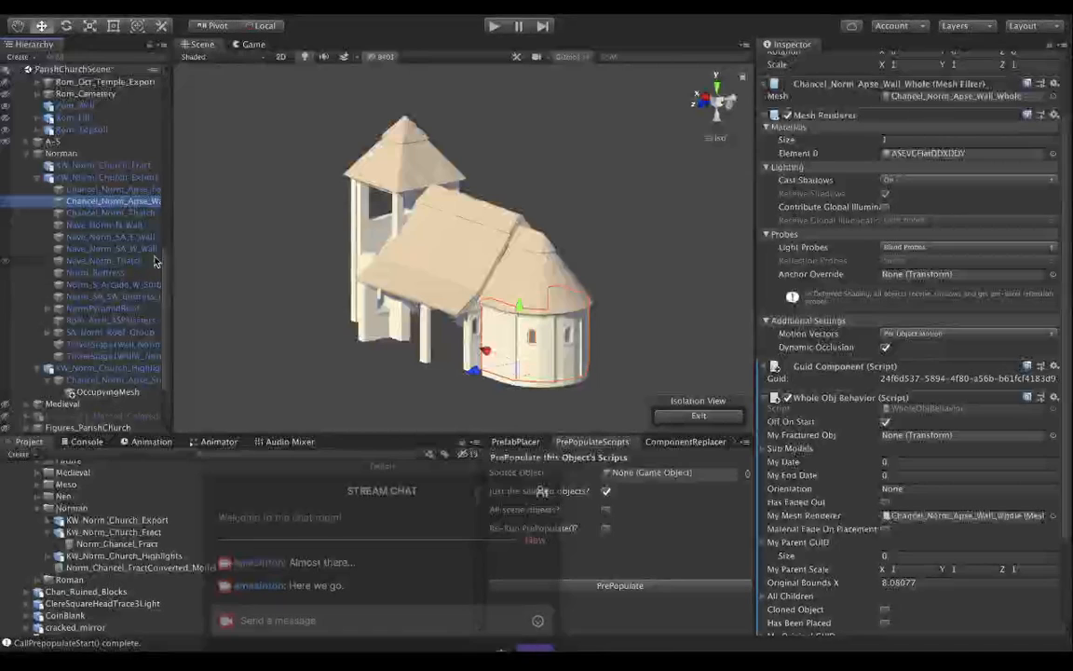
click(121, 213)
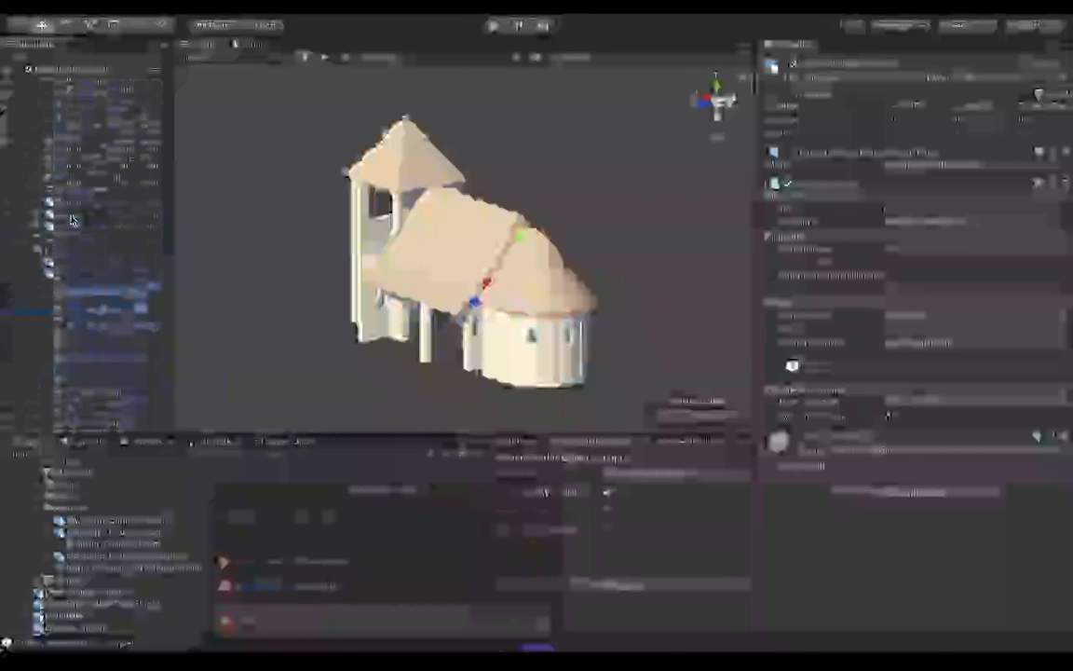
Find Nave_Norm_Roof_Group under KWFinishingDetails, and examine its General Object Info and Furniture Behavior scripts, including Per Period Occupiers.
click(36, 186)
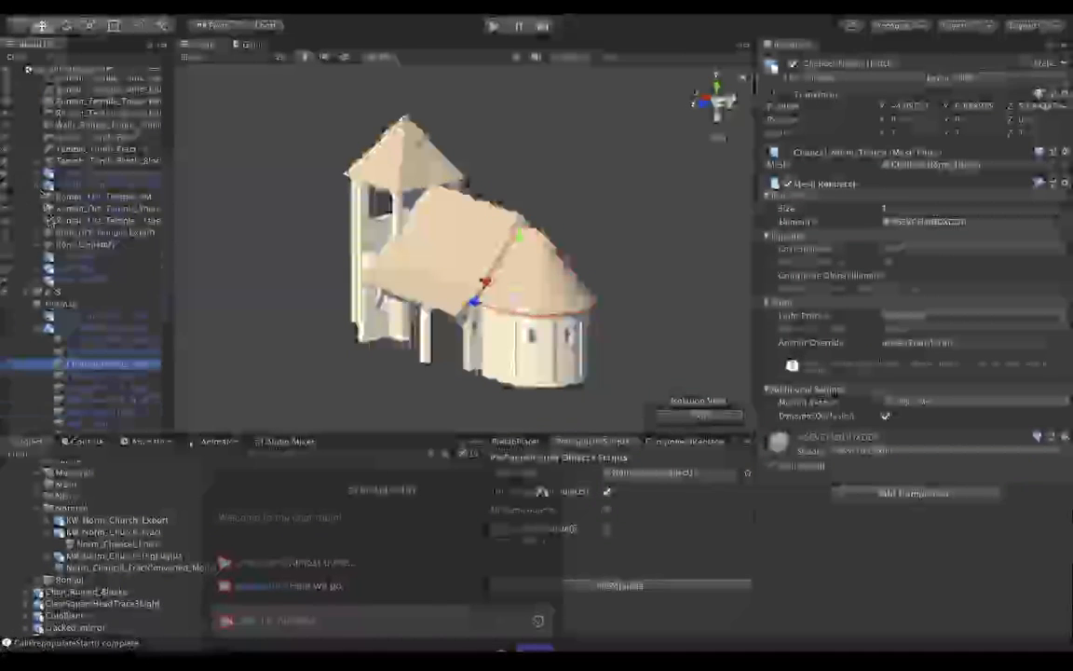
scroll(48, 221, up, 10)
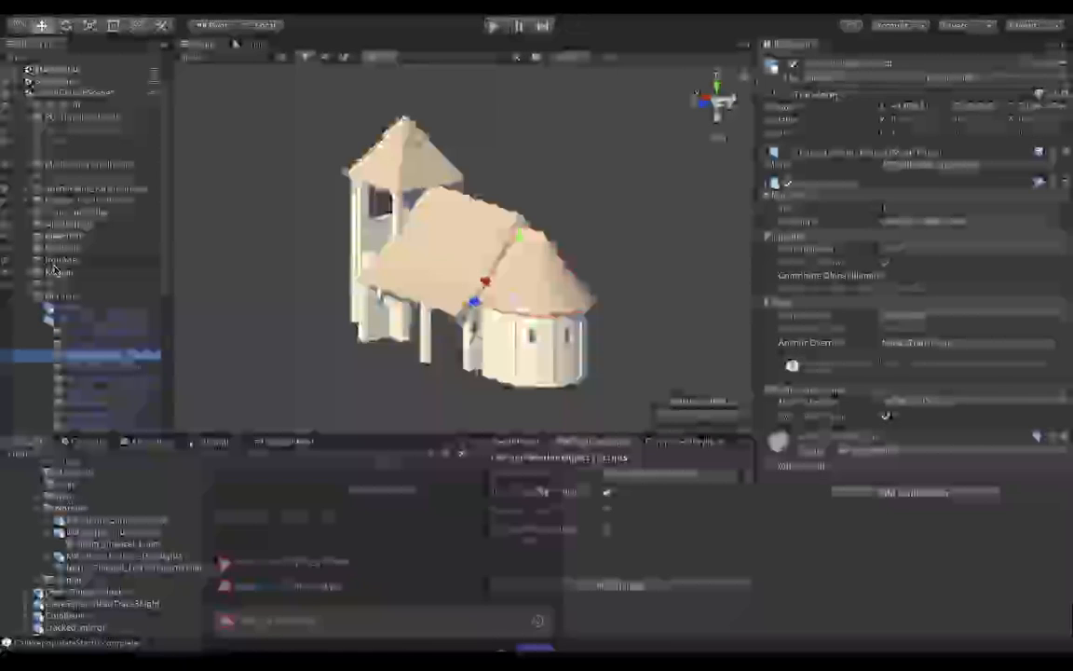
click(28, 165)
click(39, 213)
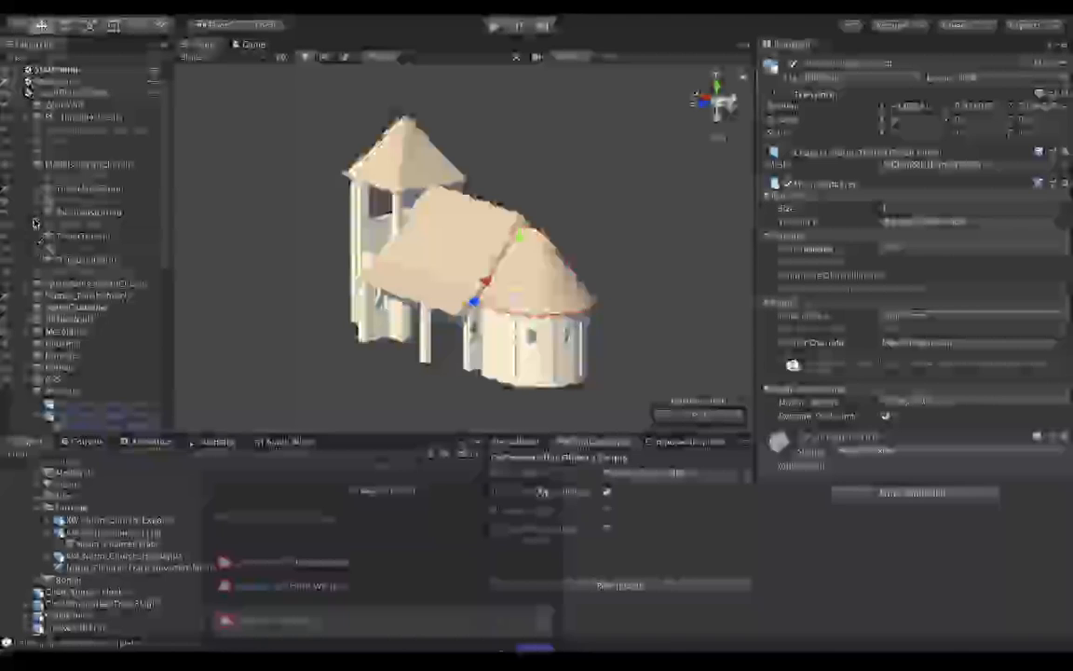
scroll(36, 228, down, 5)
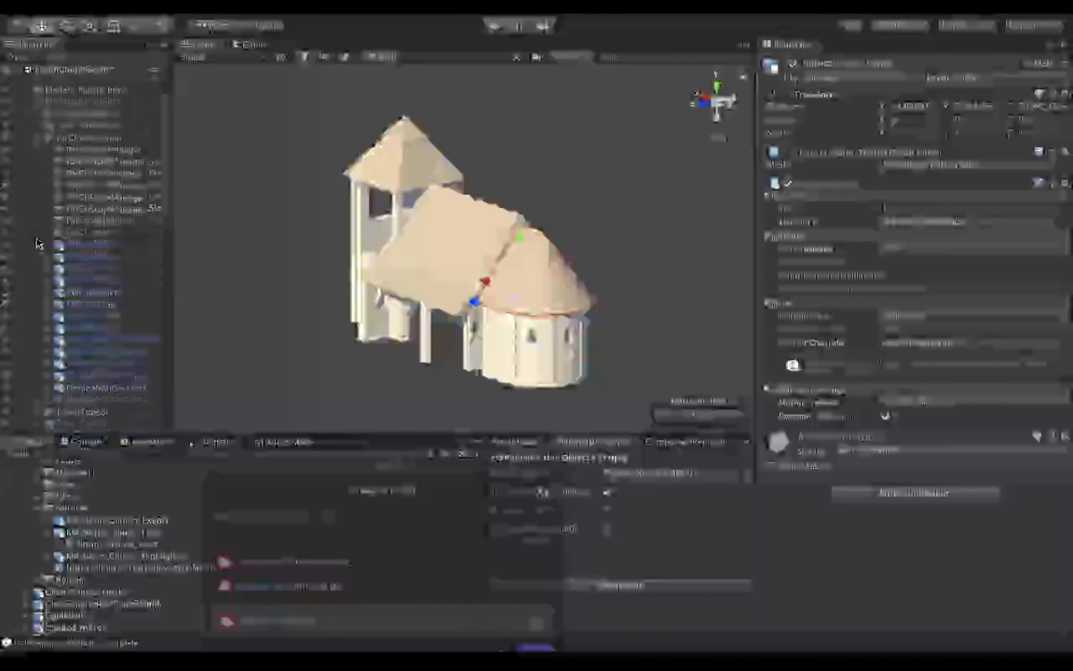
scroll(37, 244, down, 1)
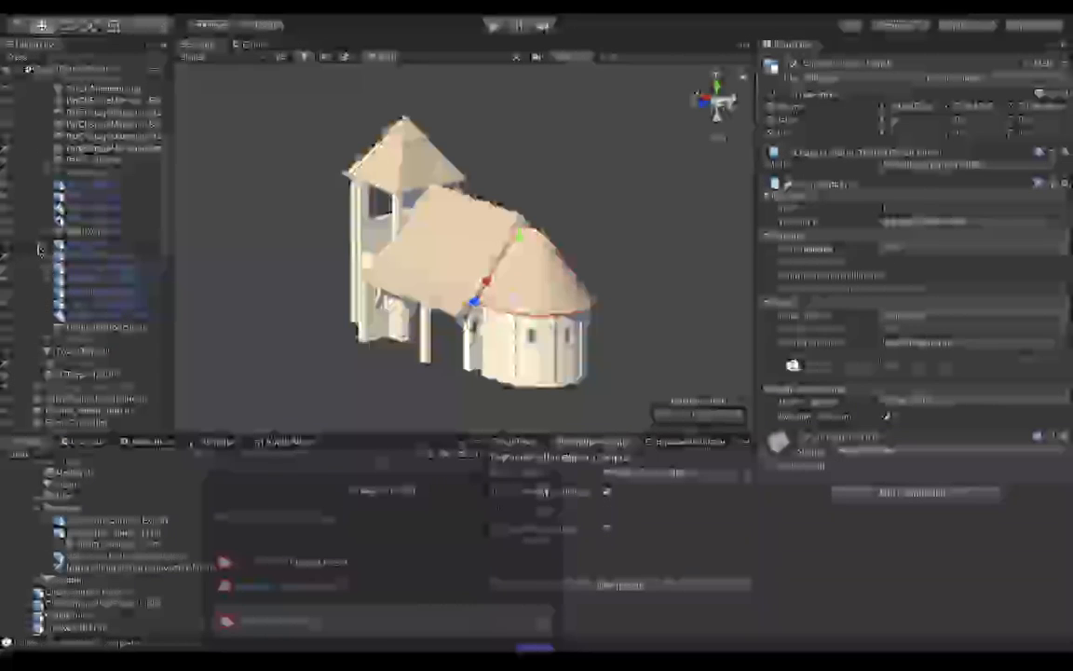
click(45, 295)
scroll(45, 295, down, 5)
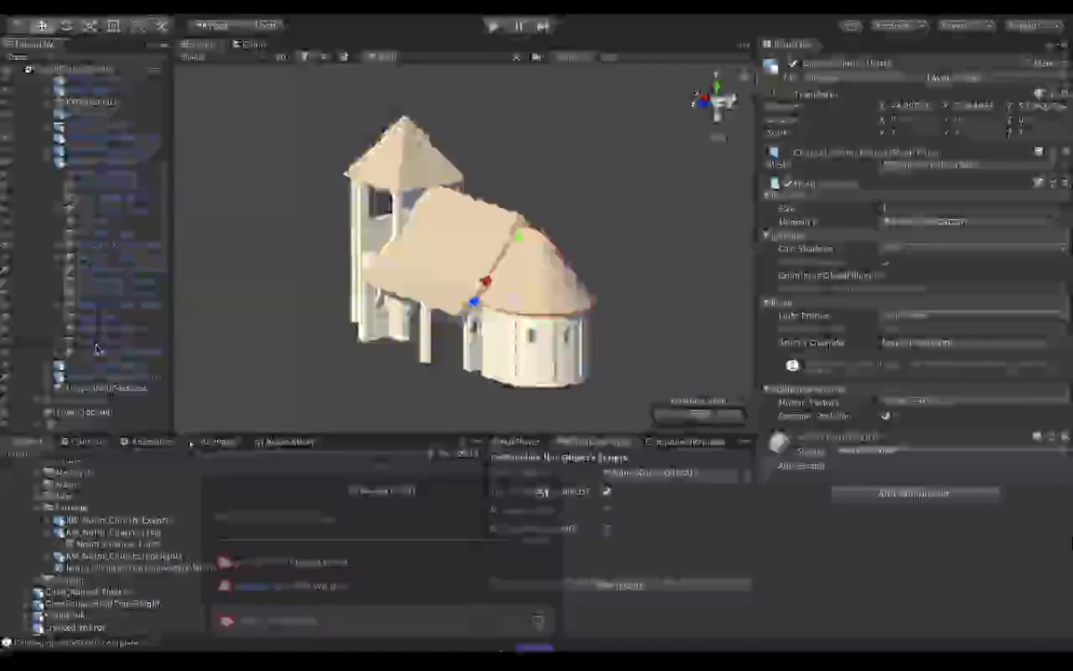
click(57, 345)
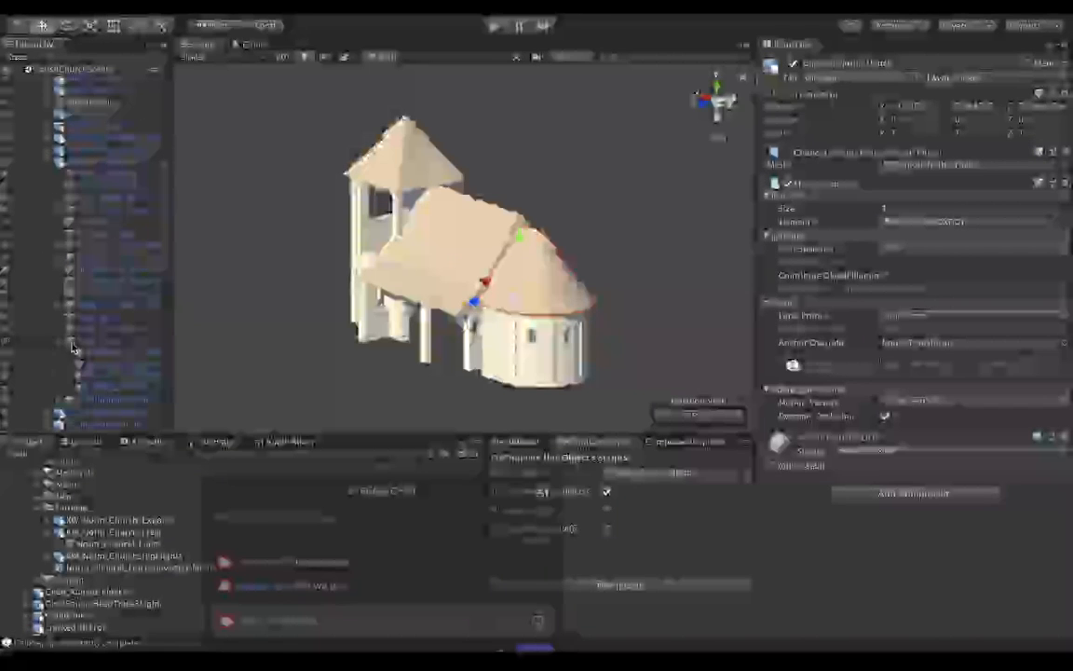
scroll(72, 346, down, 1)
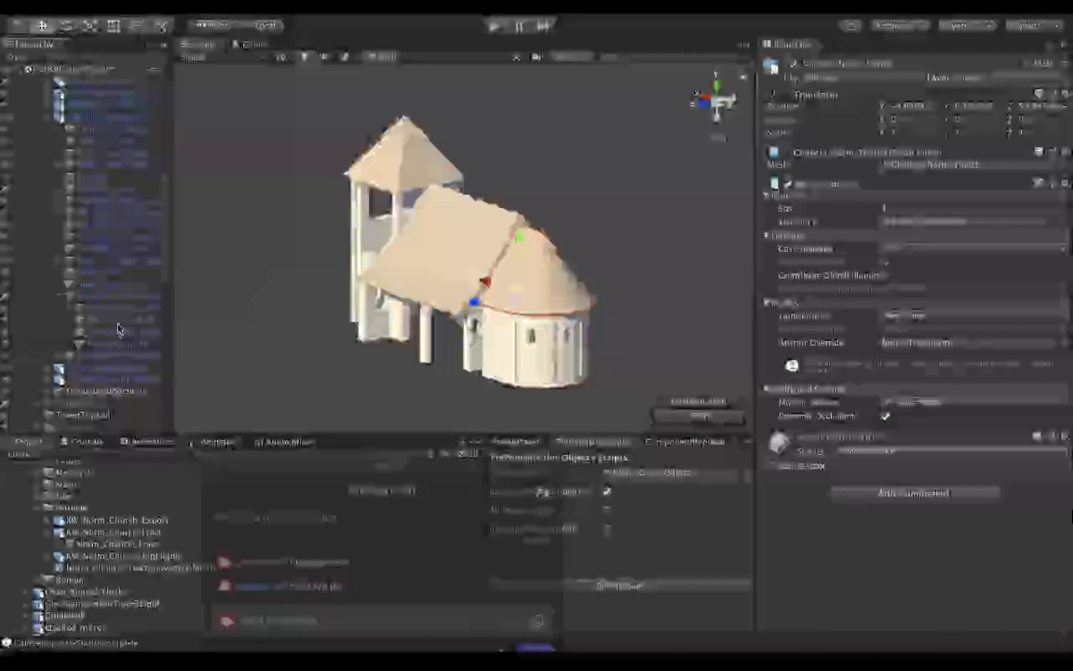
click(110, 297)
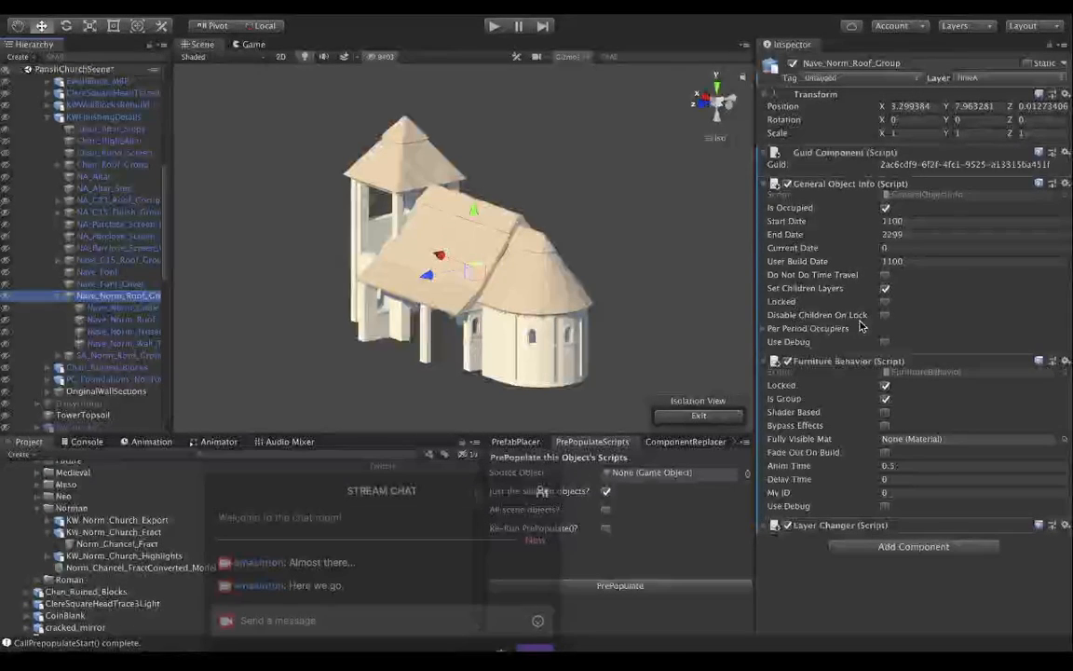
click(763, 332)
click(763, 332)
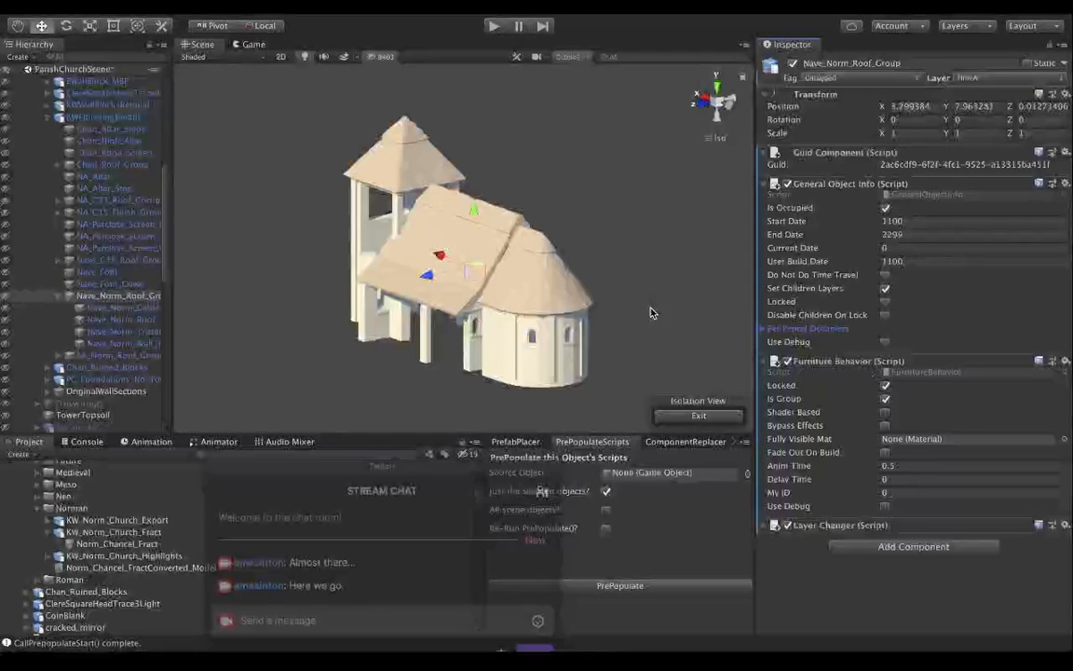
Examine the material, Vertex Color Adjust and Furniture Behavior settings on Nave_Norm_Roof.
click(143, 320)
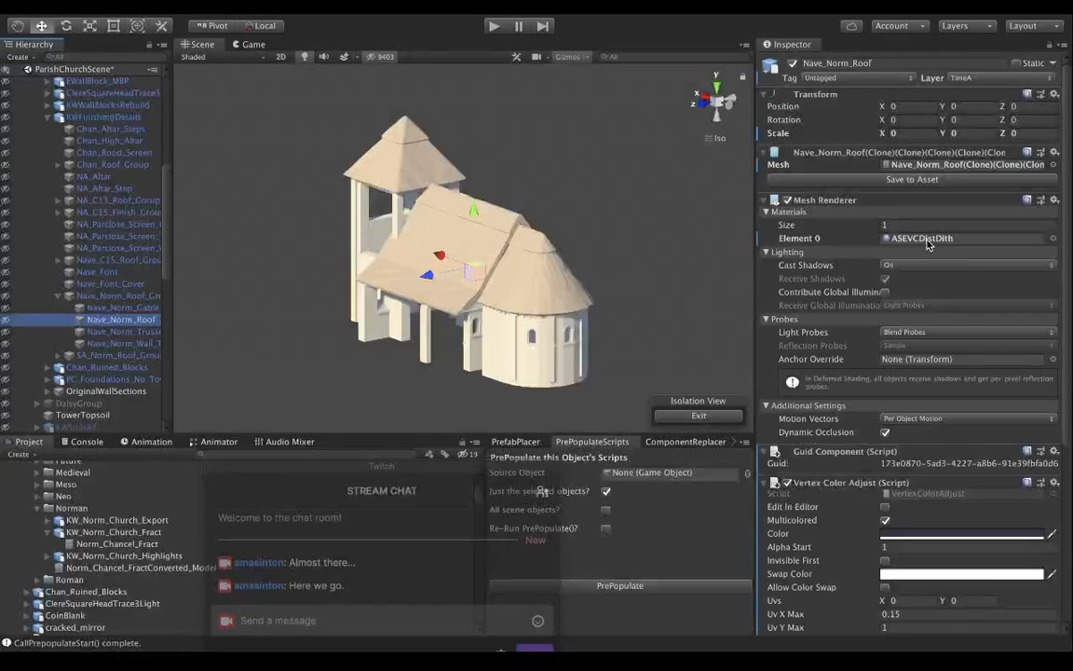
scroll(809, 297, down, 3)
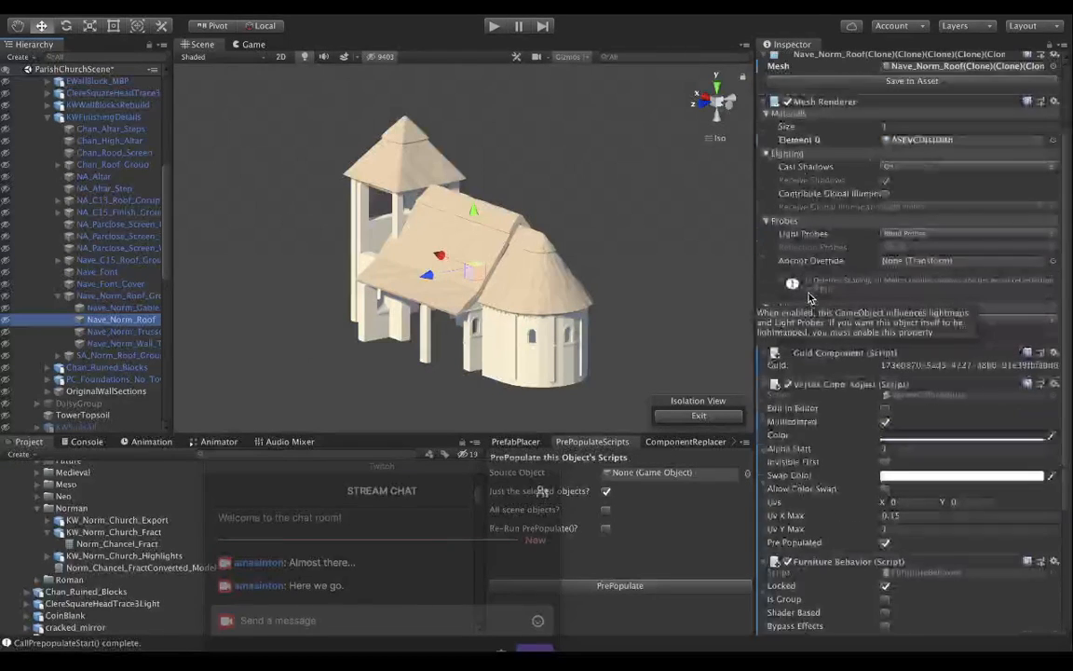
scroll(810, 297, up, 3)
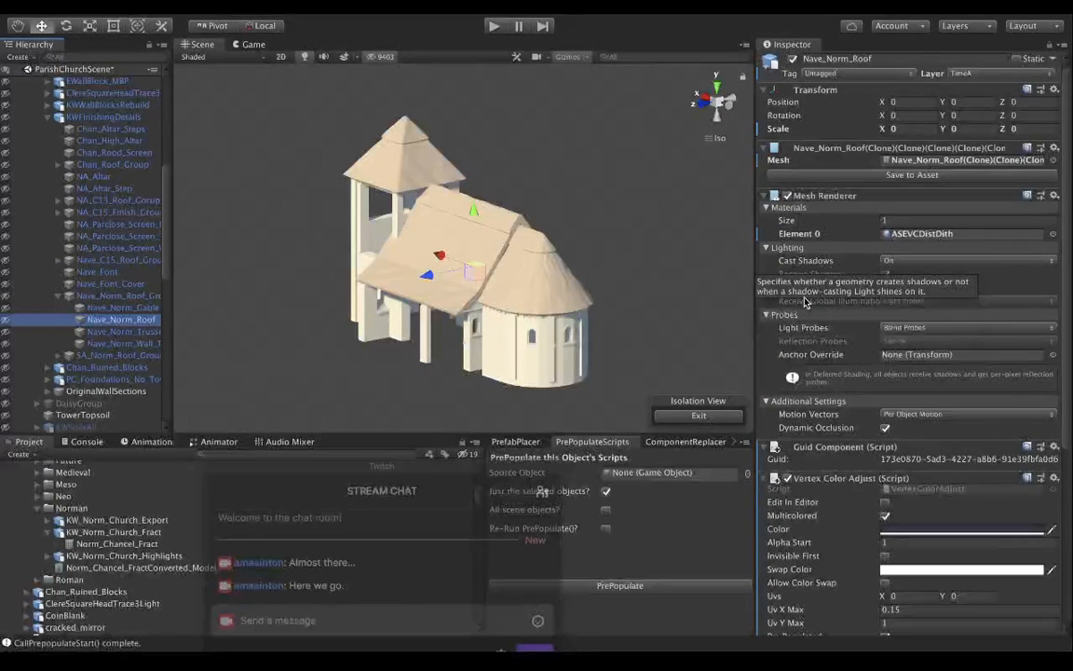
scroll(807, 302, down, 4)
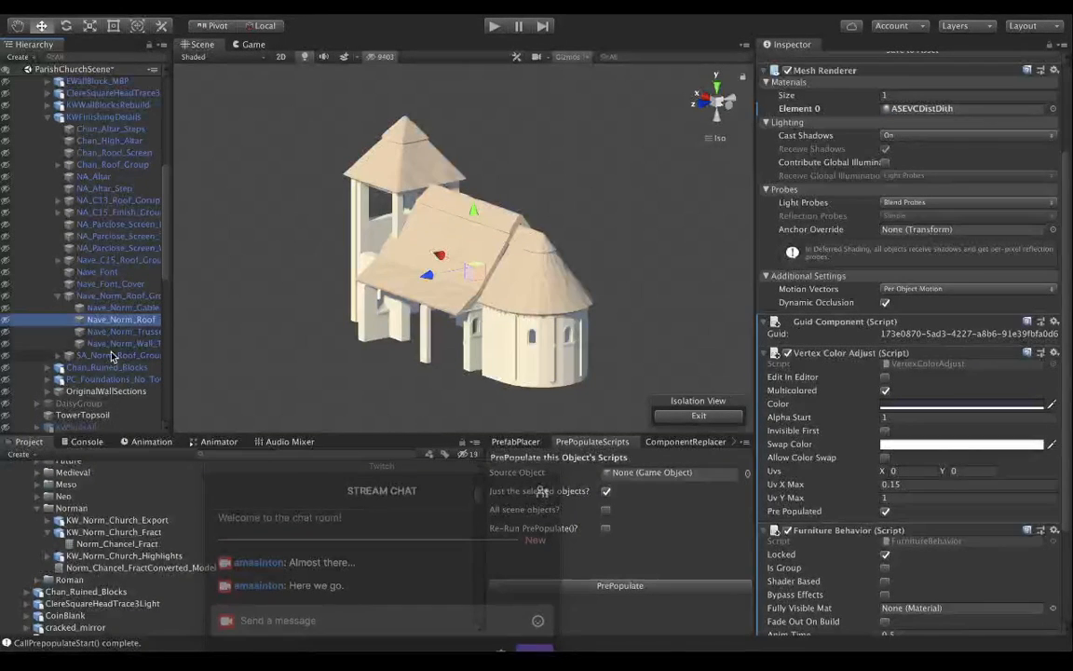
Assign the ASEVCDistDith material to Chancel_Norm_Thatch under KW_Norm_Church_Export.
scroll(102, 366, down, 6)
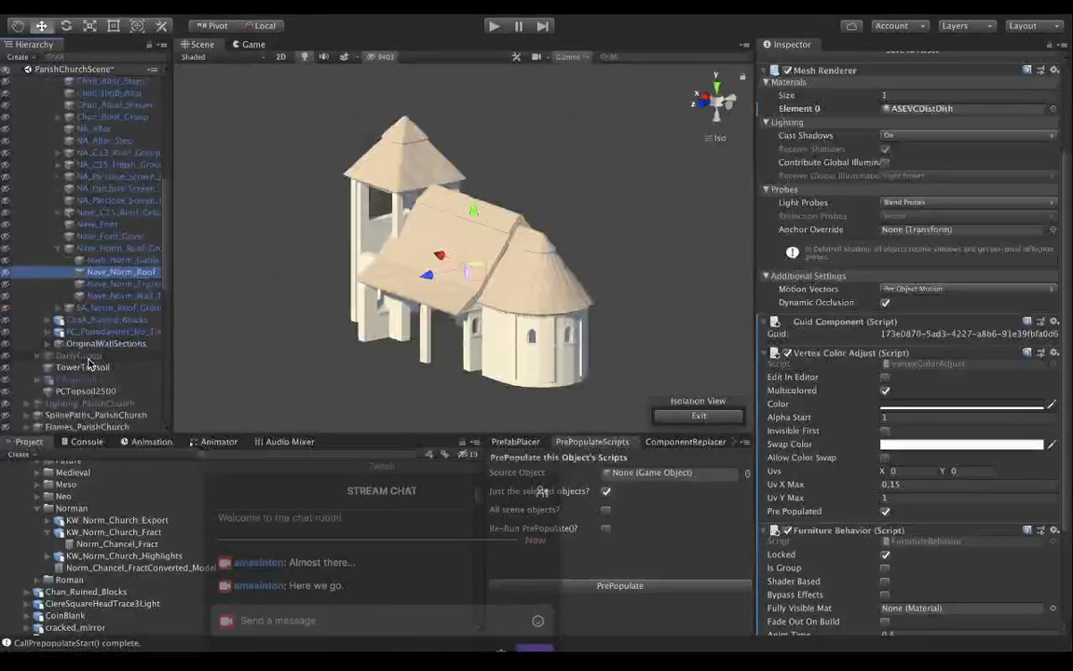
scroll(90, 363, down, 12)
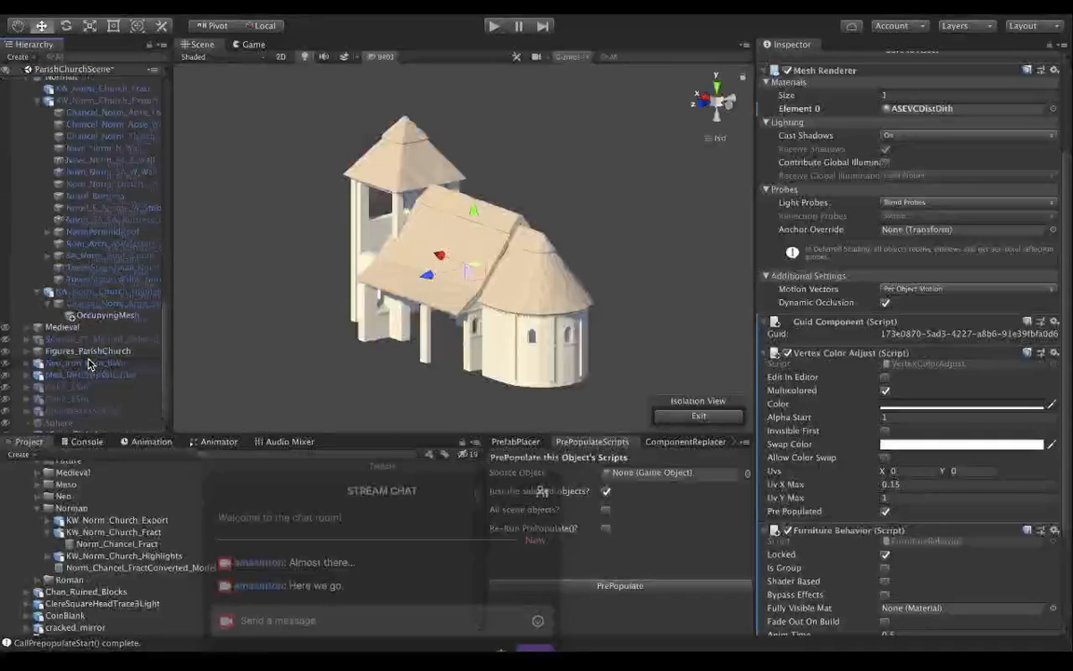
scroll(89, 354, up, 1)
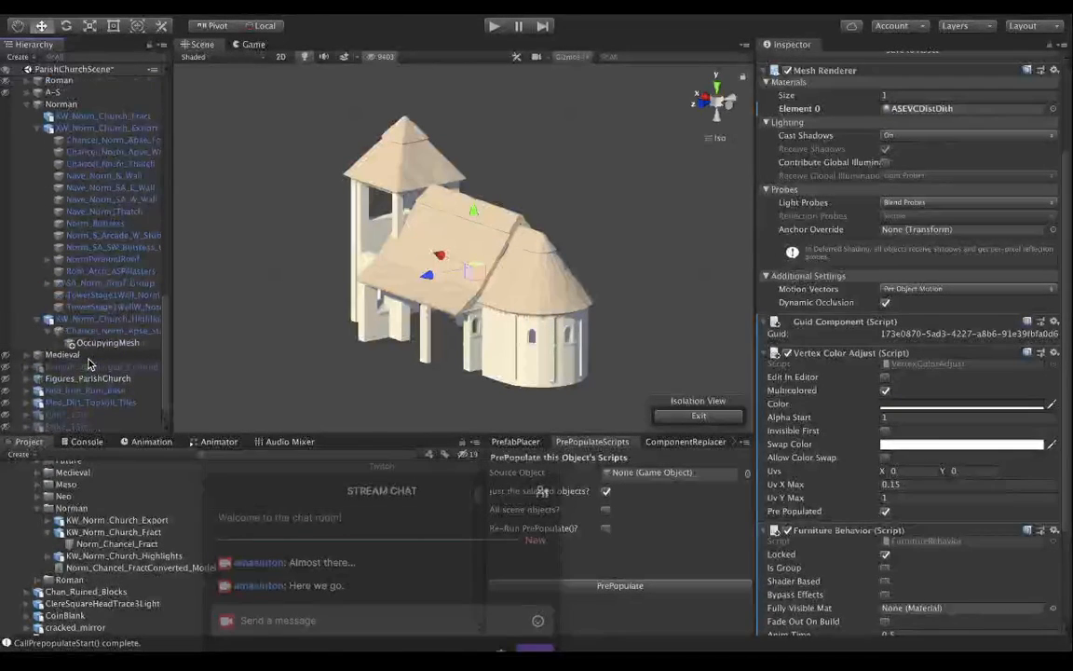
click(121, 164)
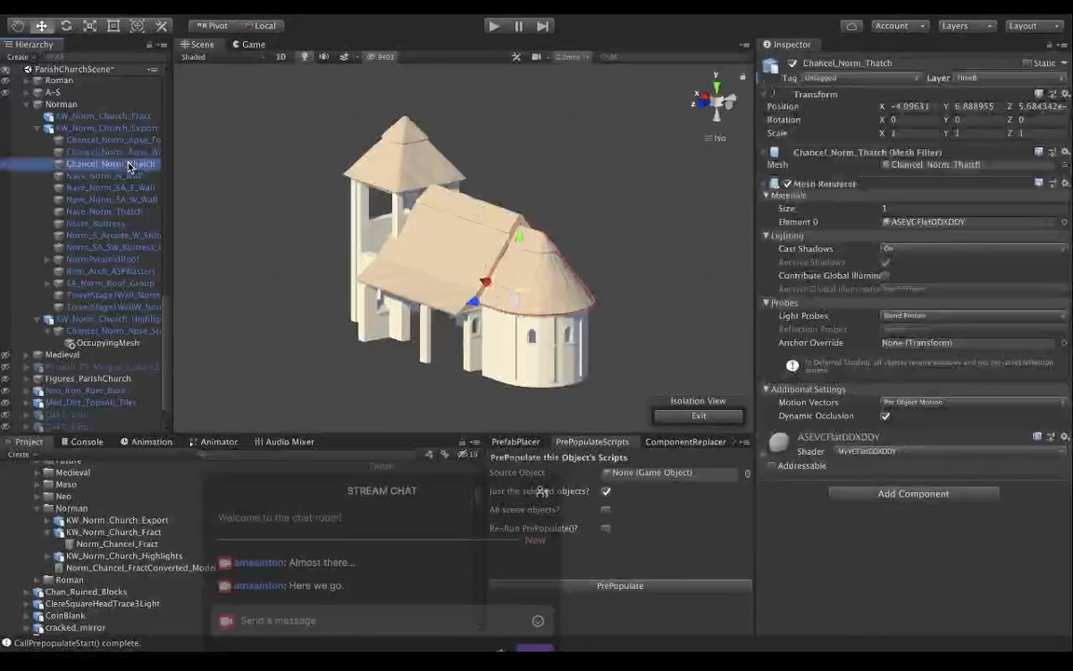
click(1065, 223)
text(asev)
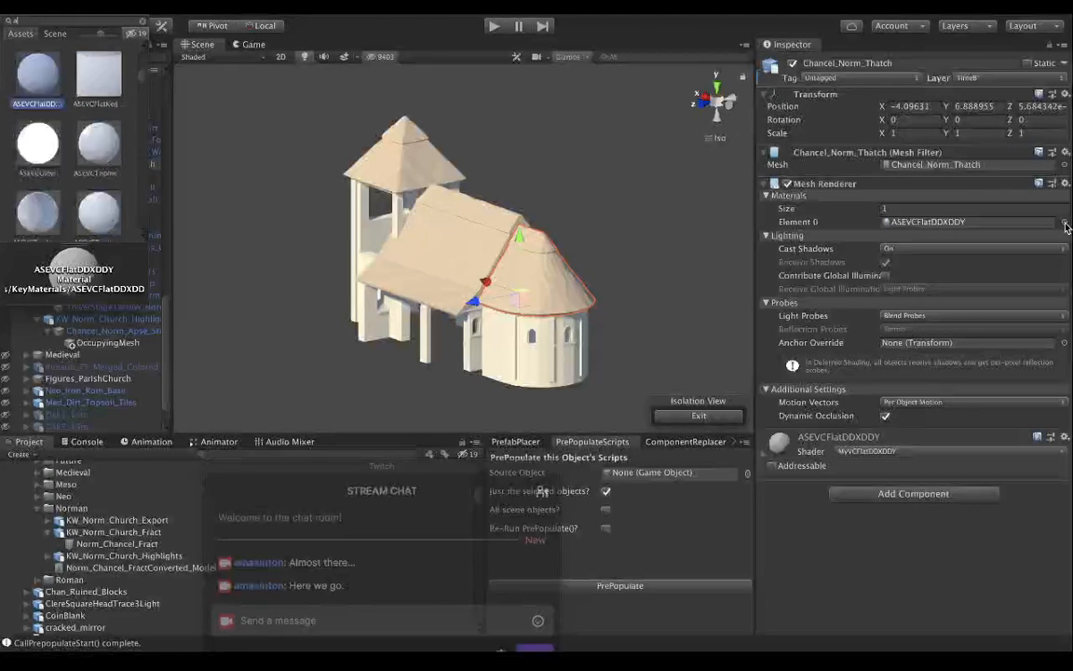
text(dist)
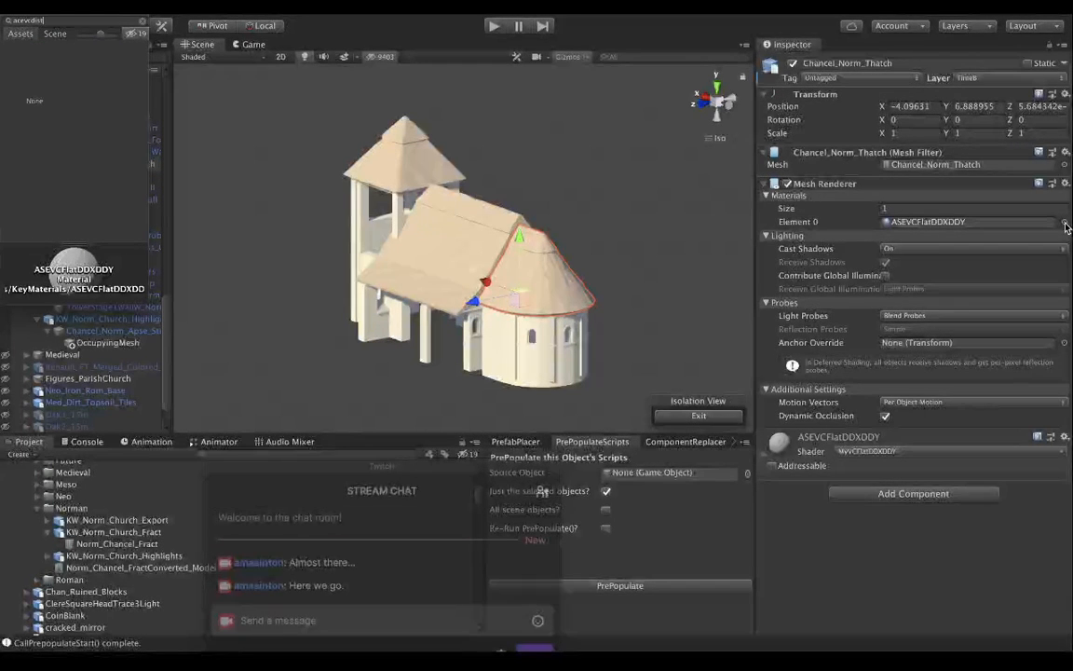
key(BackSpace)
key(BackSpace)
key(BackSpace)
key(BackSpace)
key(BackSpace)
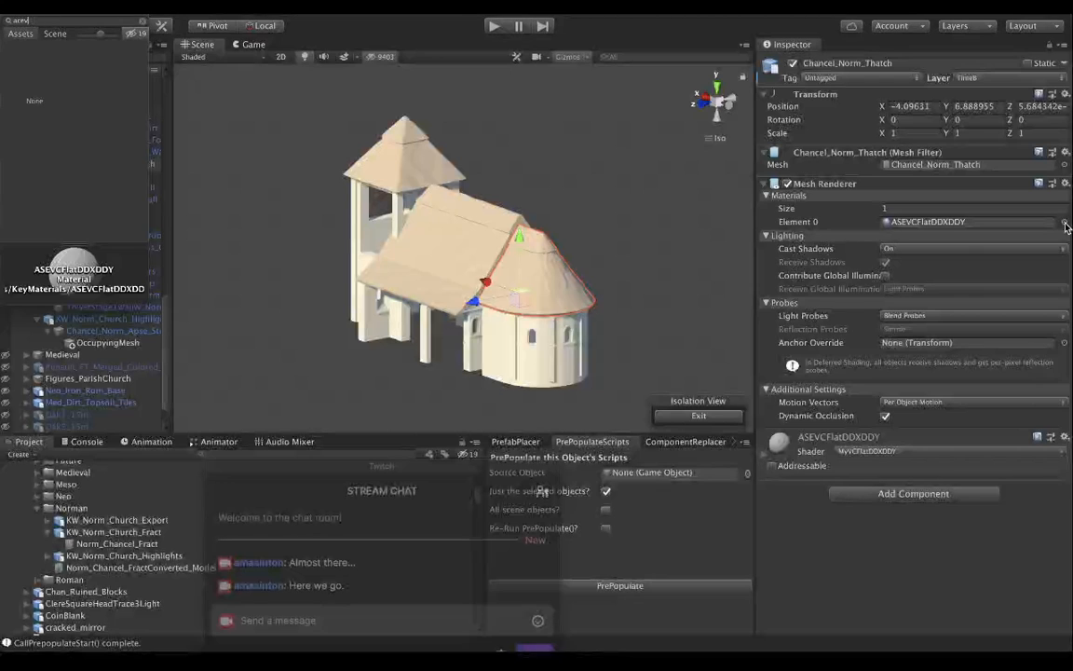
text(vcdist)
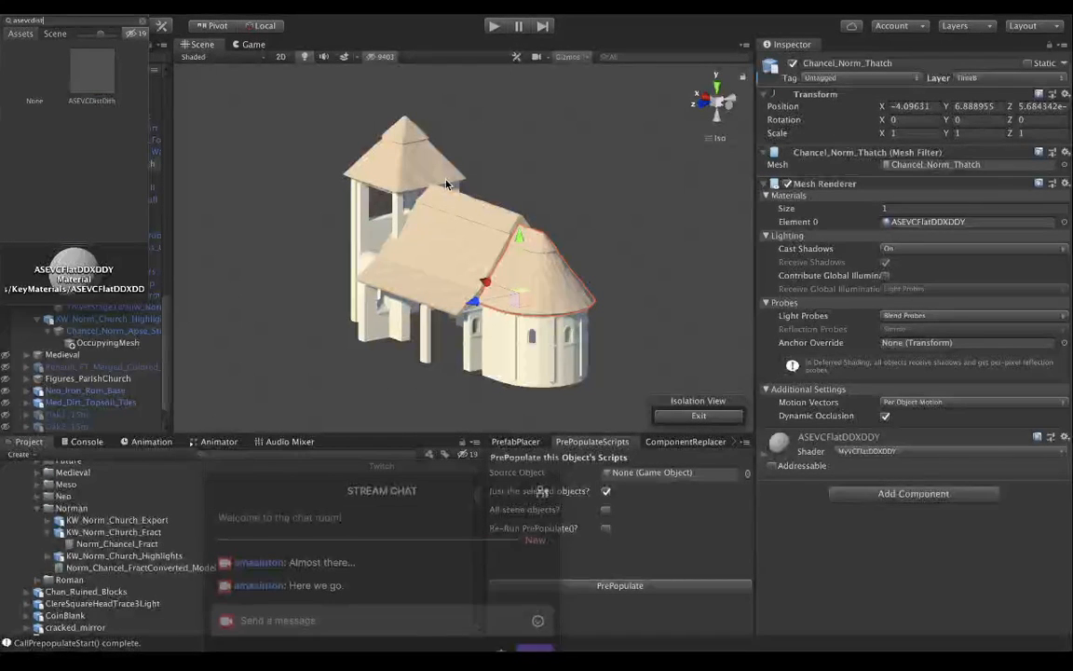
click(93, 86)
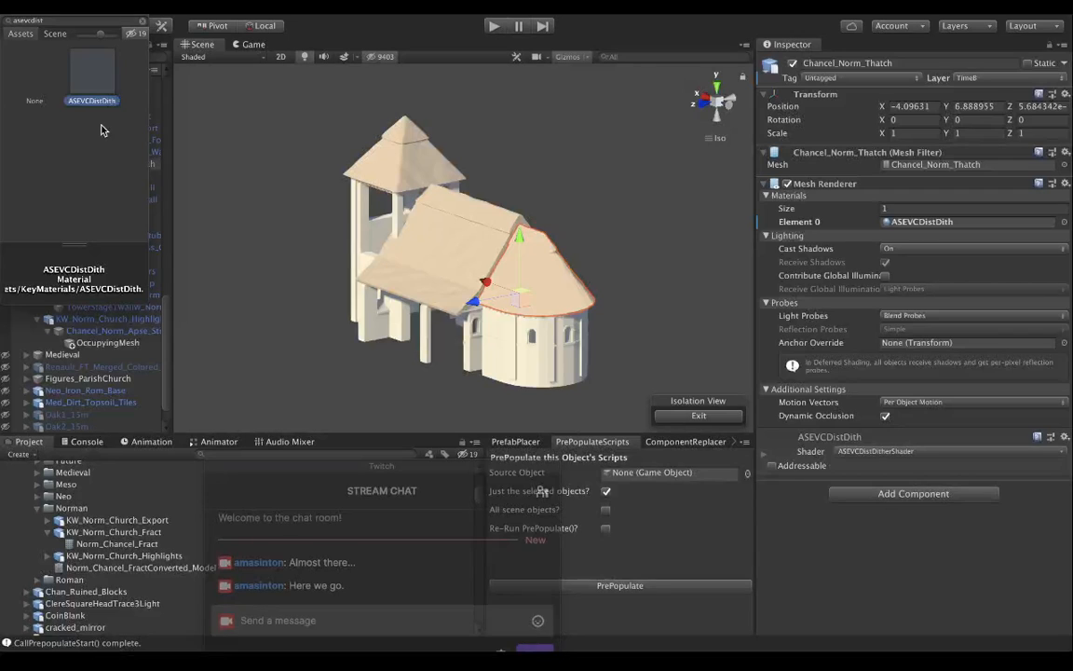
Try alternative dither materials on Chancel_Norm_Thatch and return it to ASEVCDistDith.
click(65, 19)
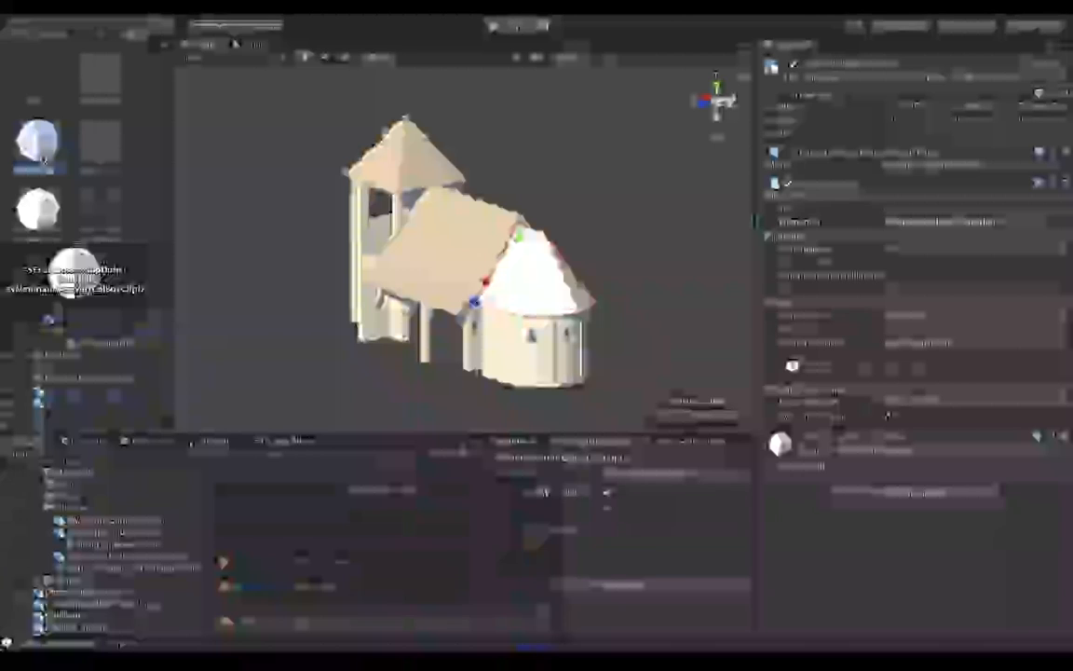
click(44, 210)
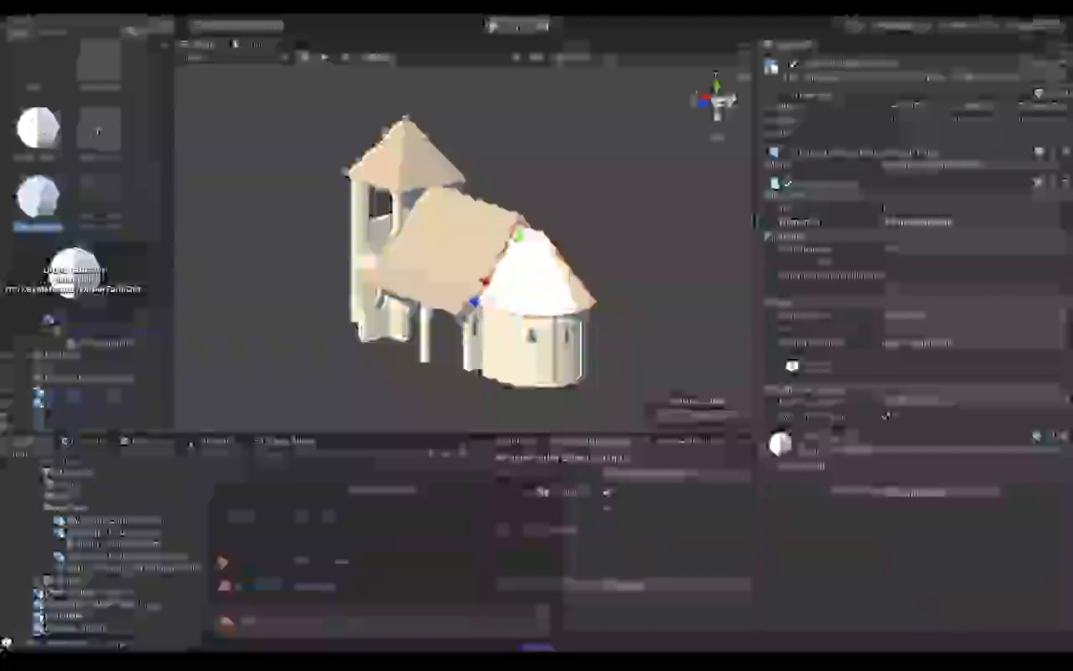
scroll(99, 133, up, 1)
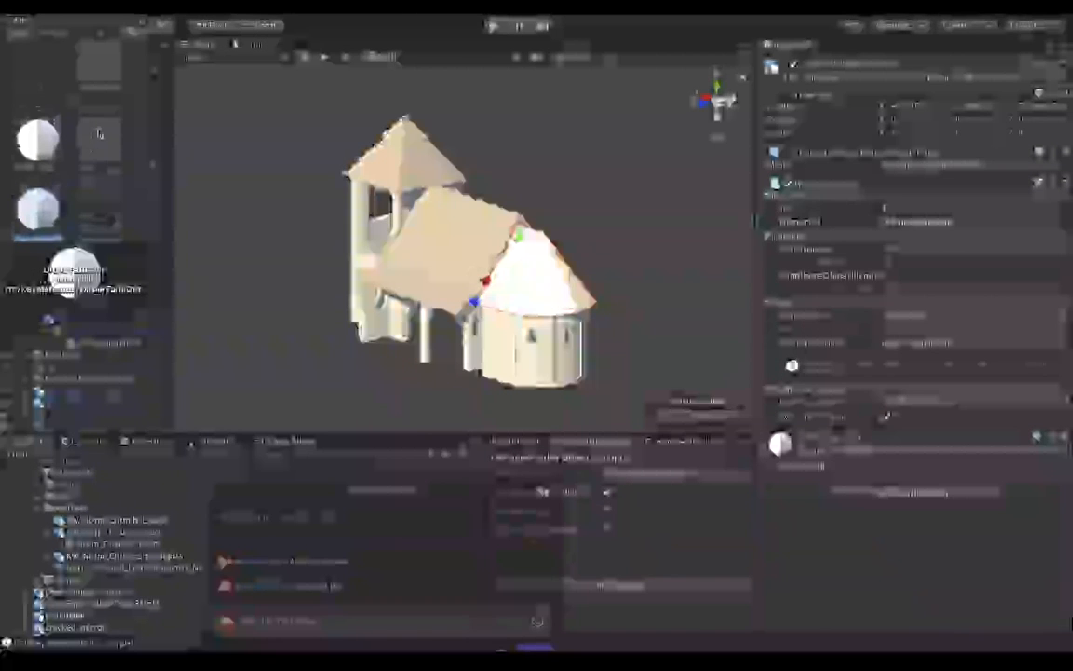
click(104, 76)
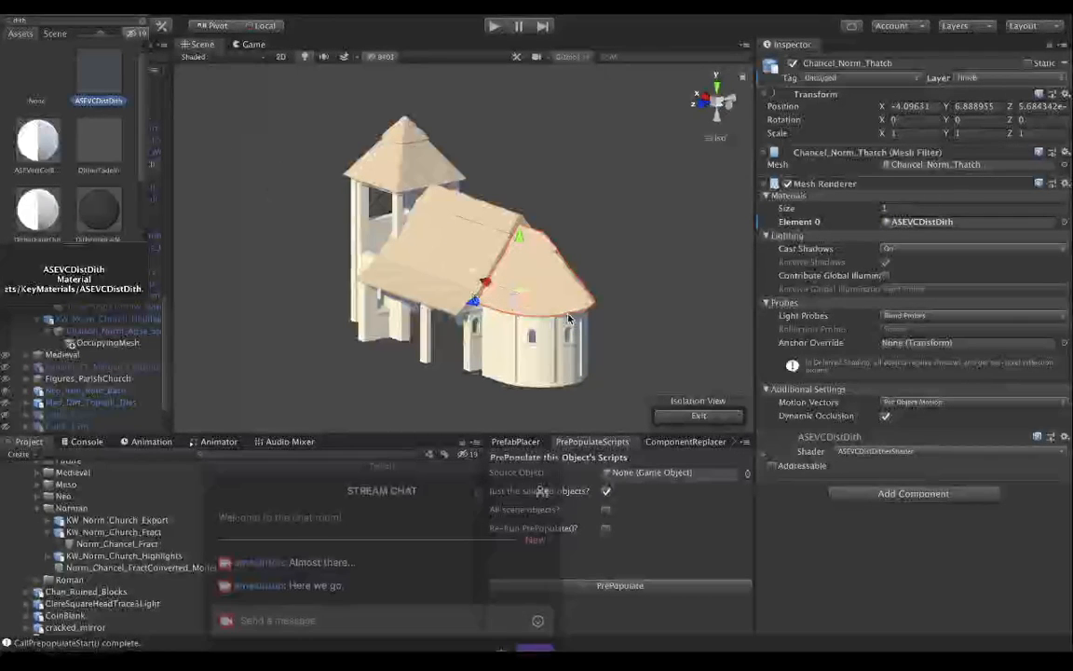
click(7, 11)
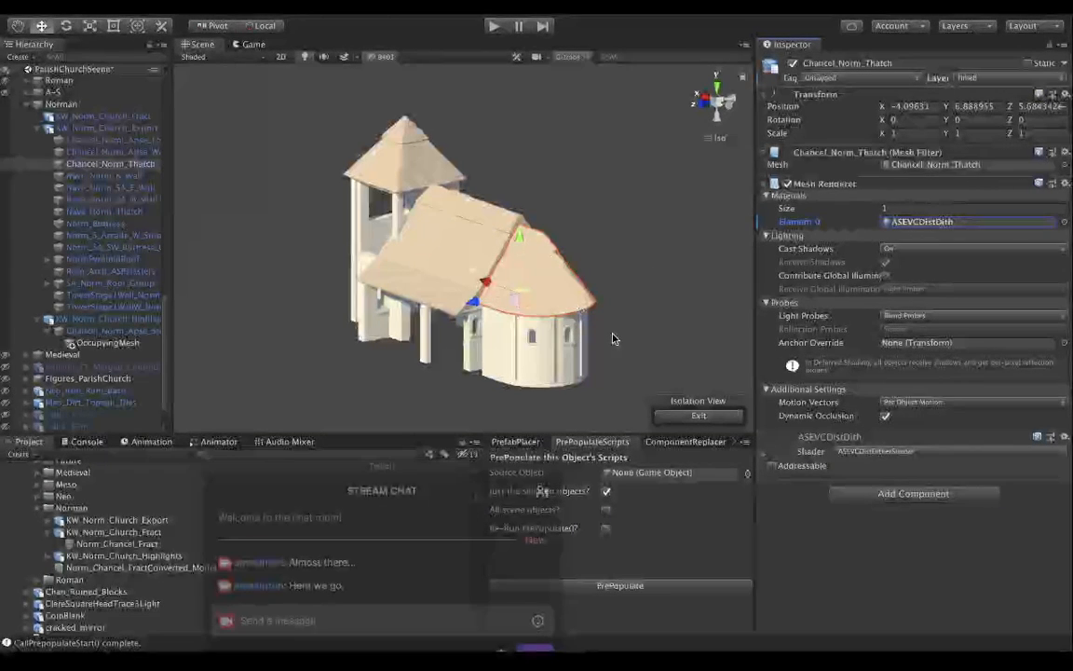
Test different Dither_Distance values in the ASEVCDistDith shader settings and restore the distance to 35.
click(764, 454)
scroll(763, 453, down, 2)
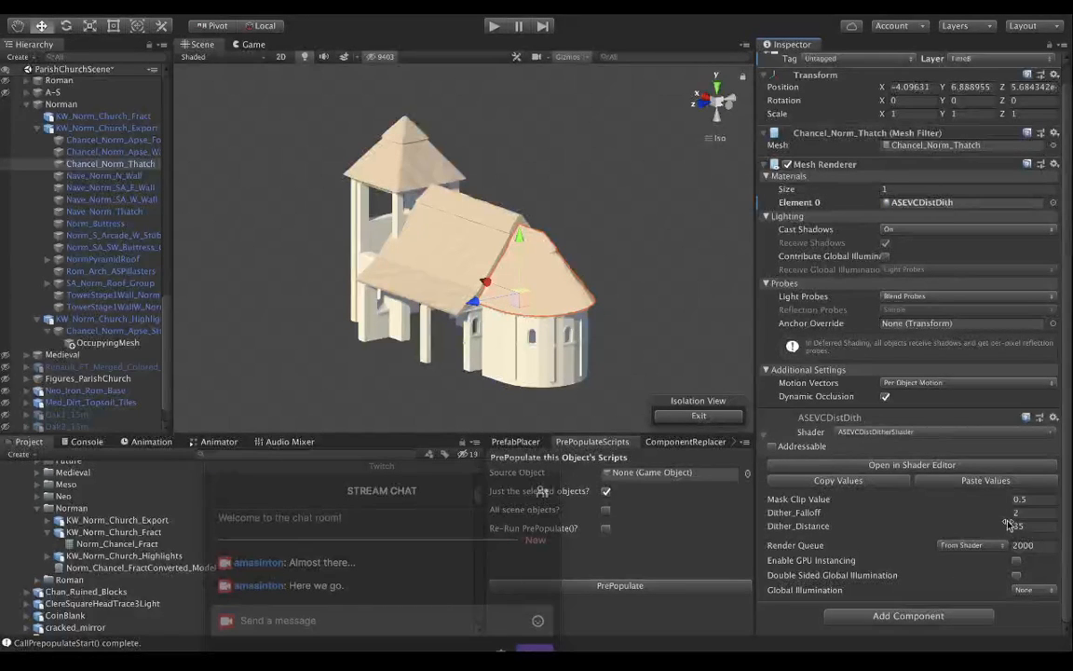
drag(1011, 527, 532, 548)
drag(812, 530, 948, 531)
key(ctrl+z)
text(35)
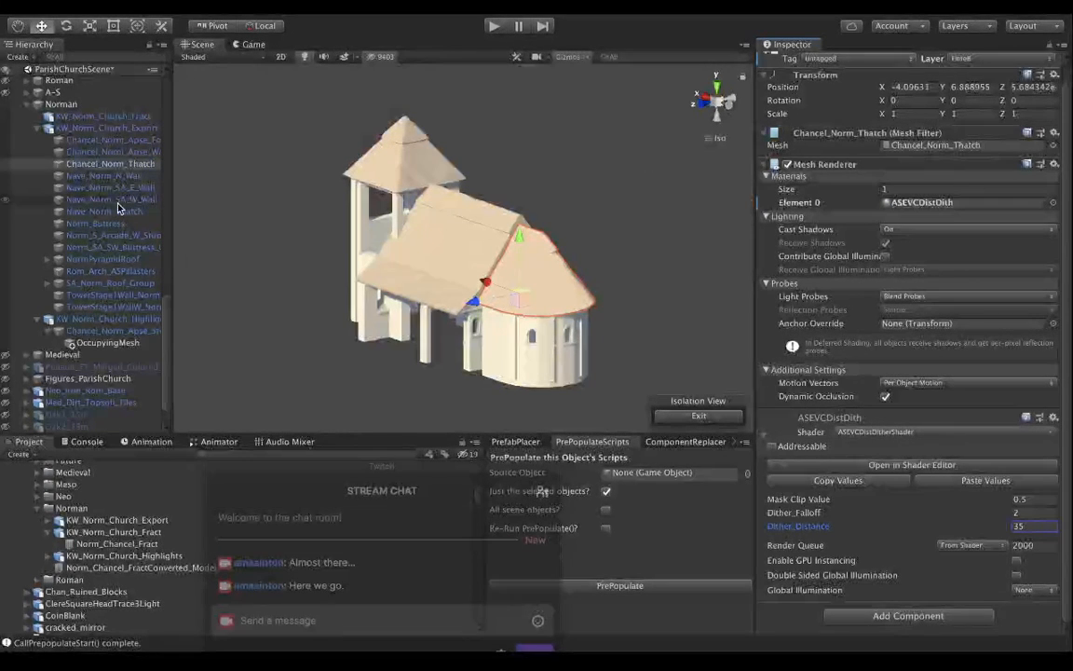
click(93, 163)
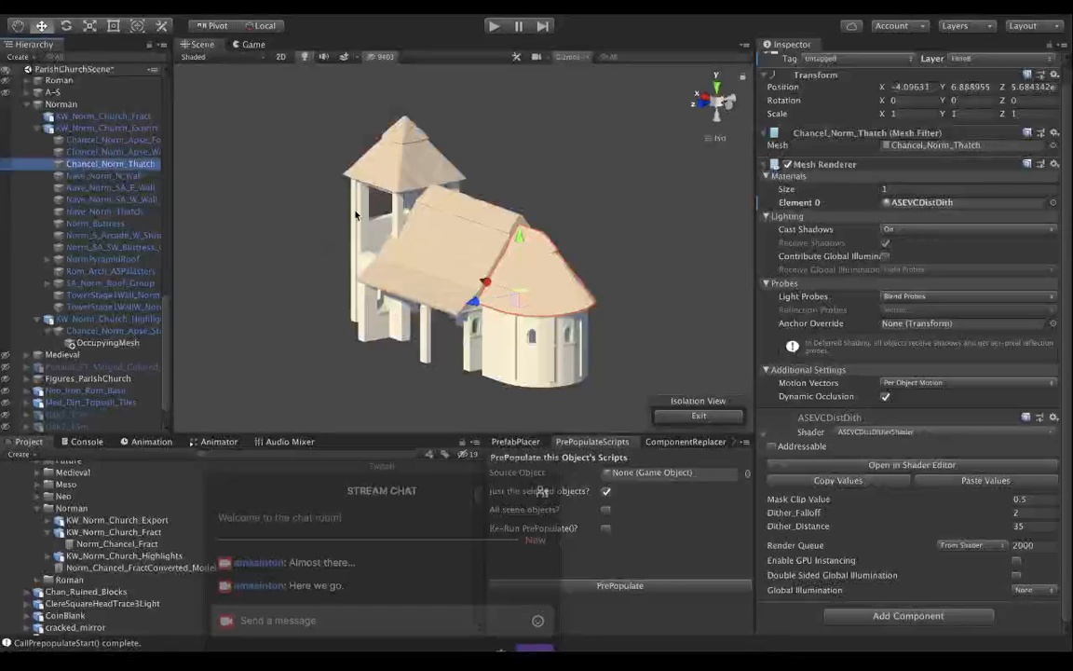
click(763, 435)
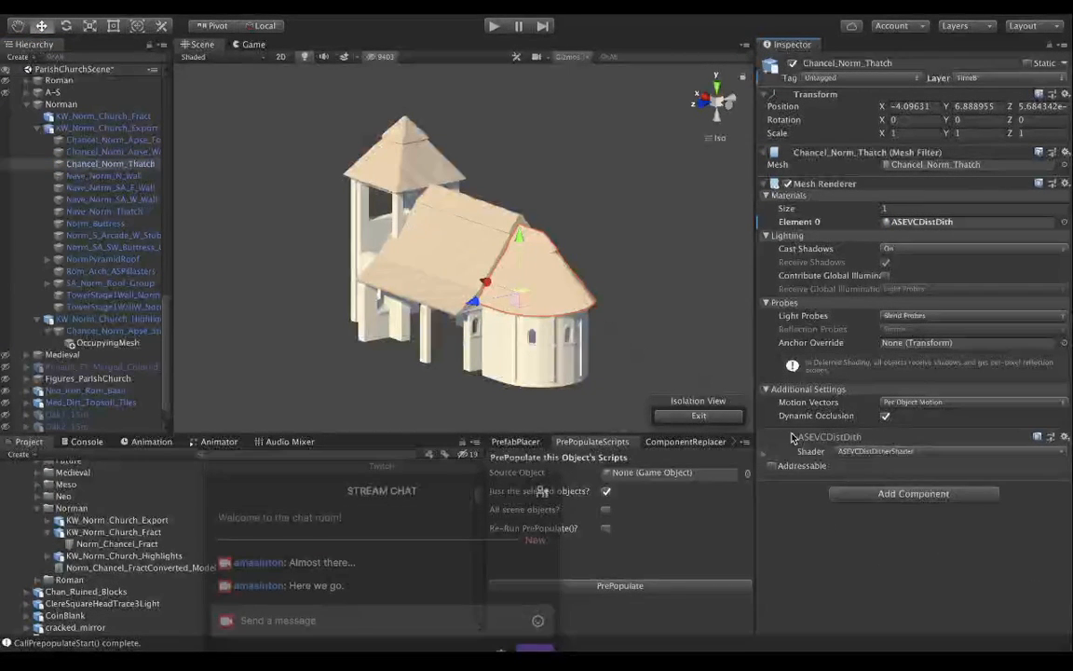
Add the Guid Component and General Object Info scripts to Chancel_Norm_Thatch.
click(916, 496)
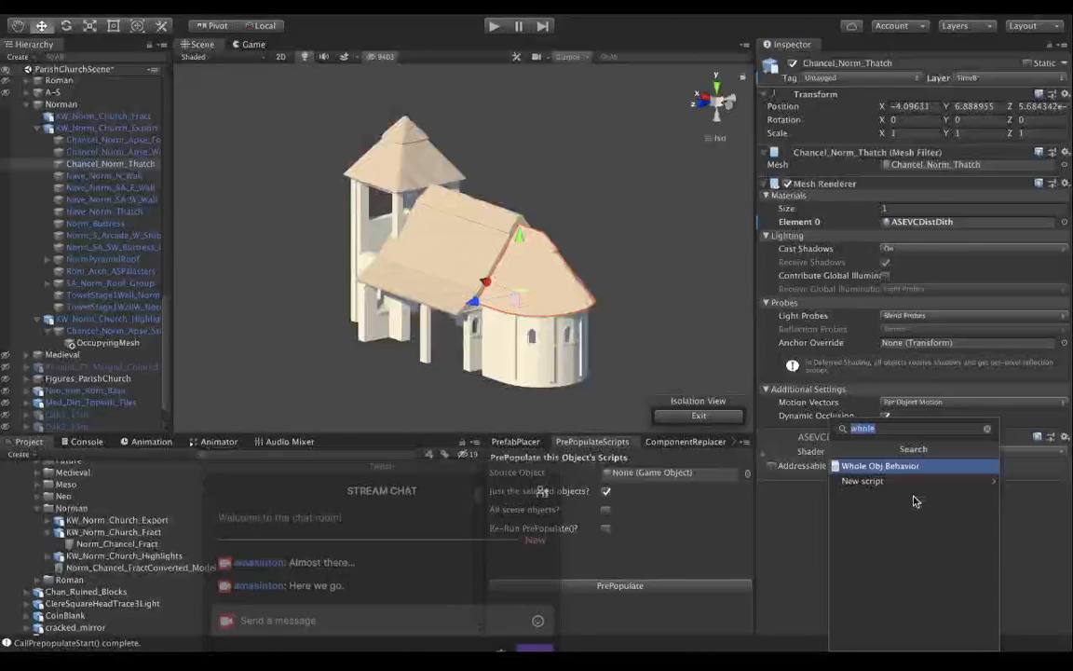
text(guid)
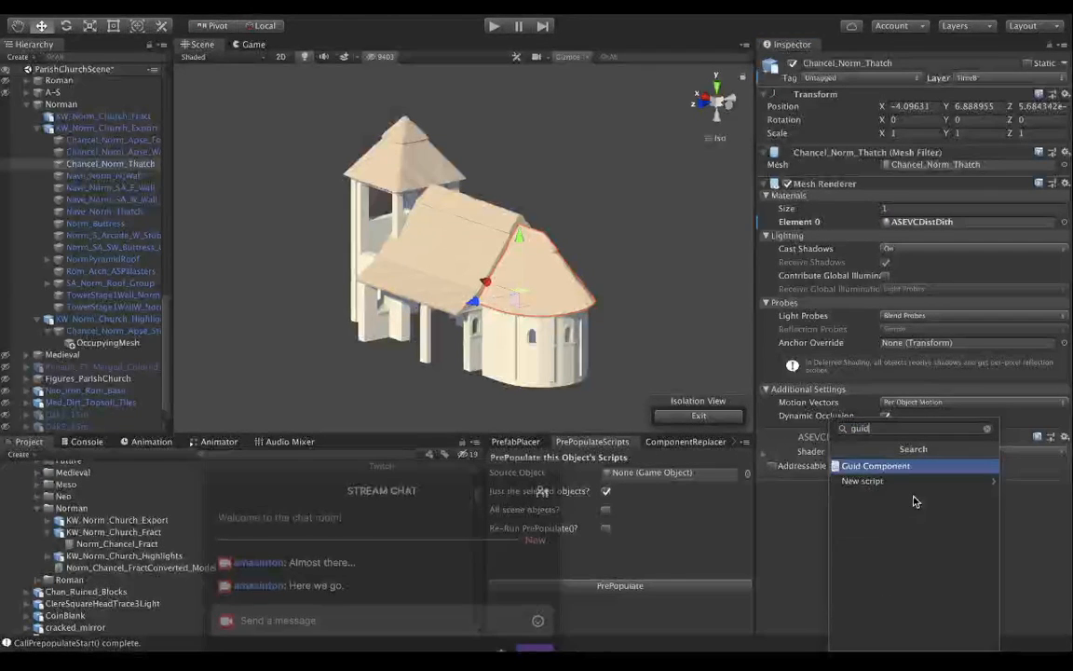
key(Return)
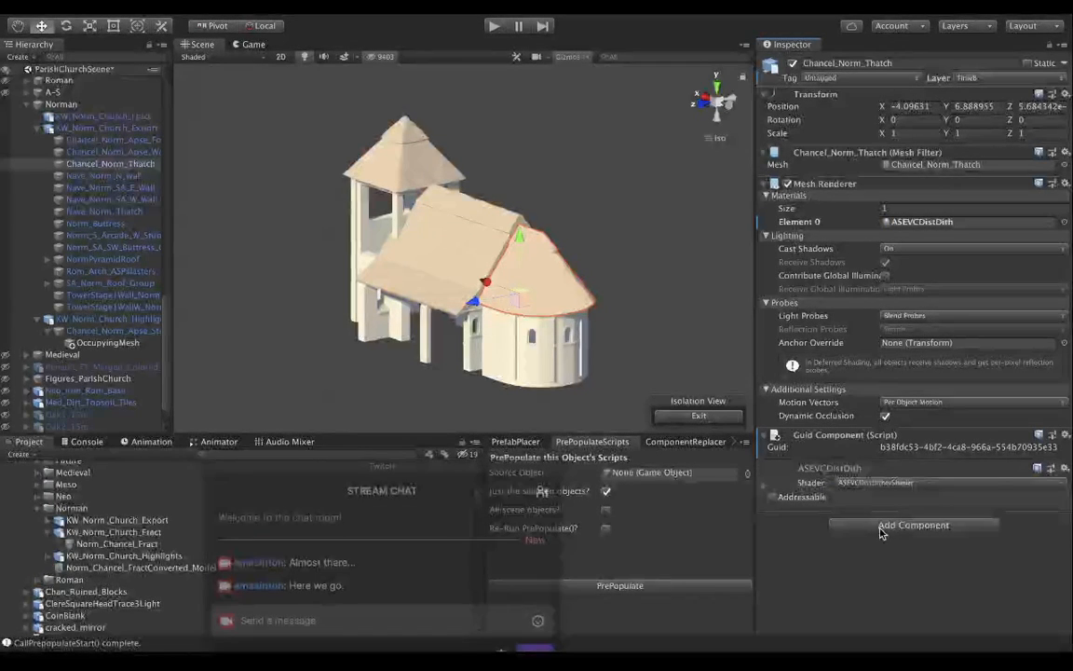
click(886, 524)
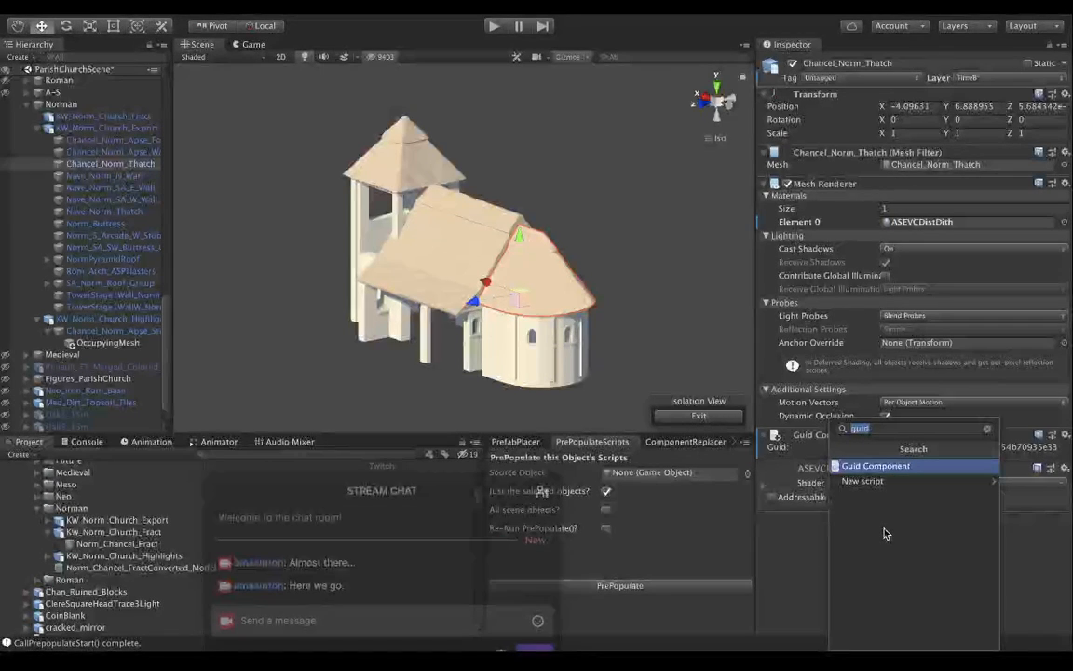
text(gener)
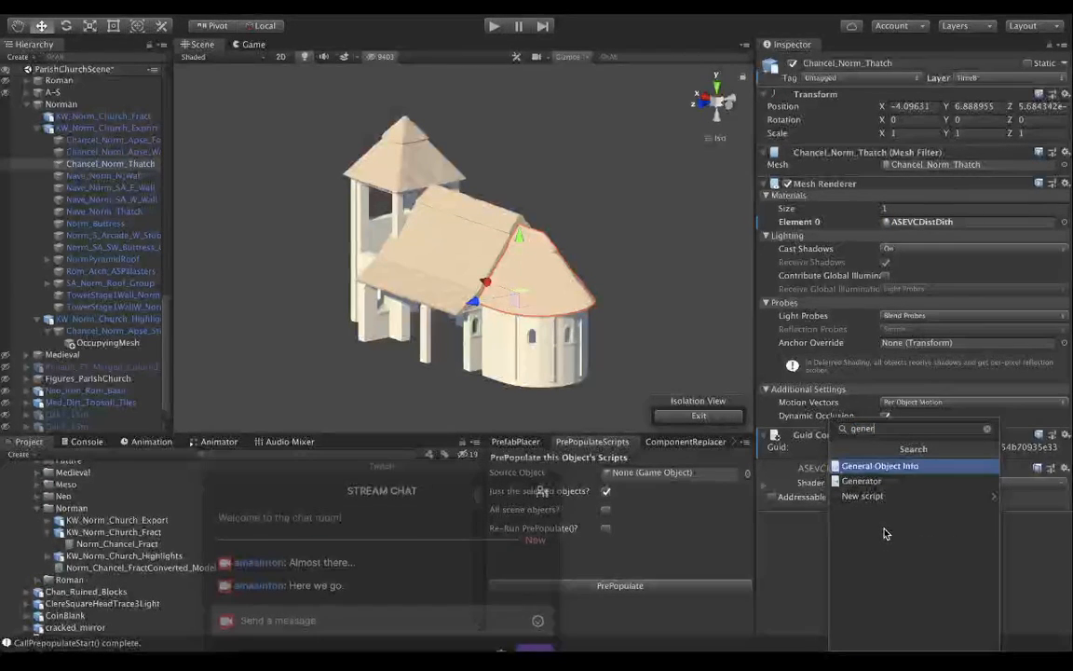
key(Return)
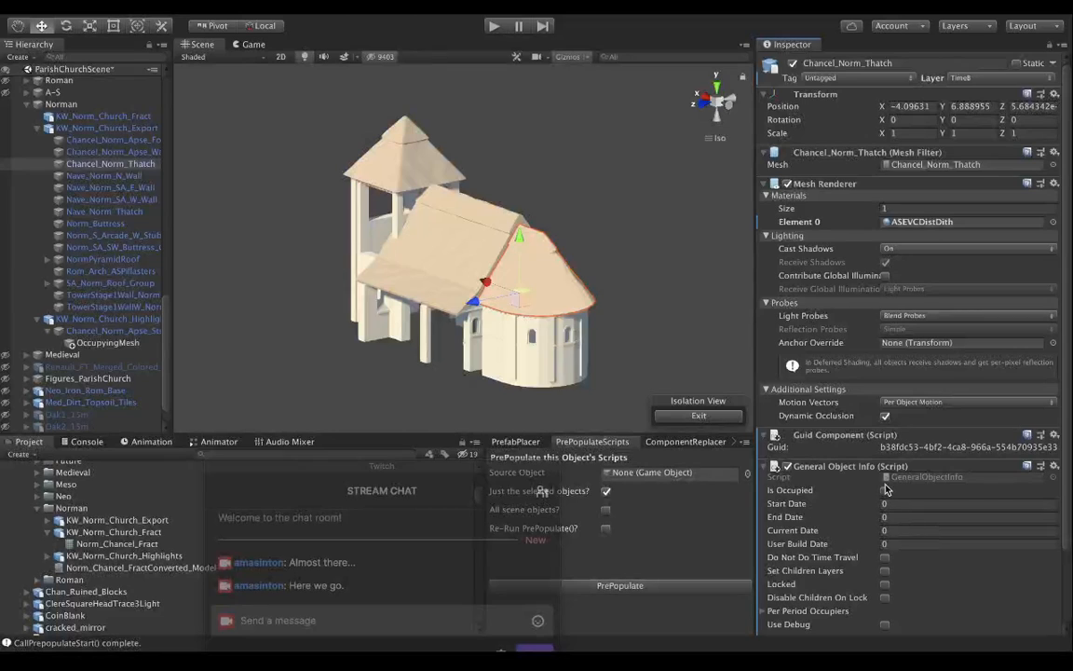
Mark Chancel_Norm_Thatch as occupied in General Object Info, with start date 1068 and end date 1230.
click(885, 490)
click(902, 517)
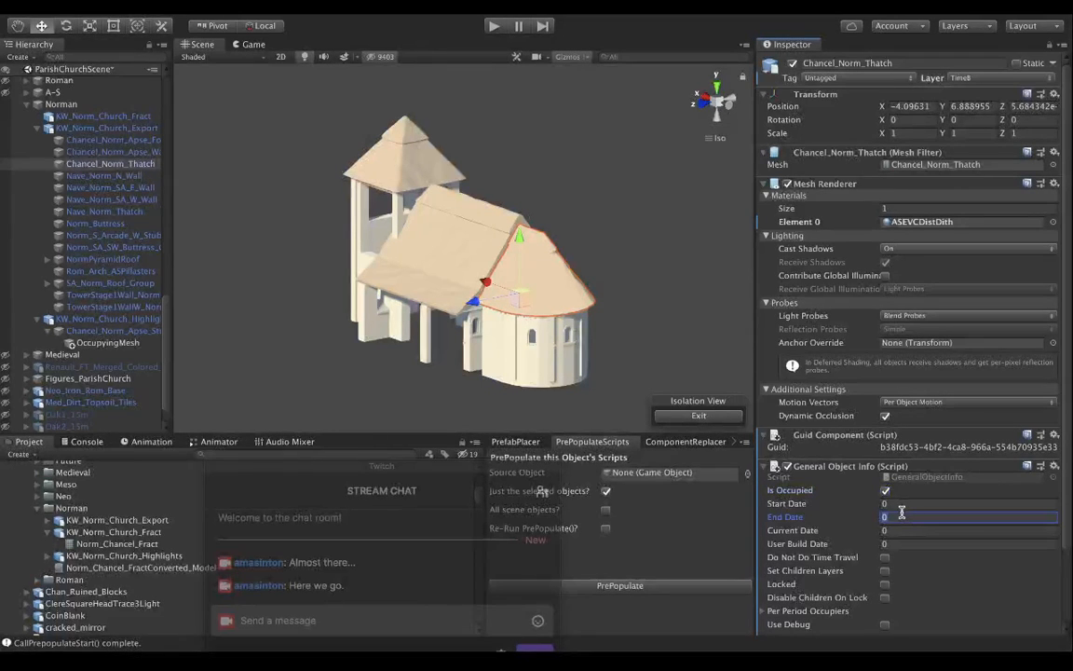
click(898, 503)
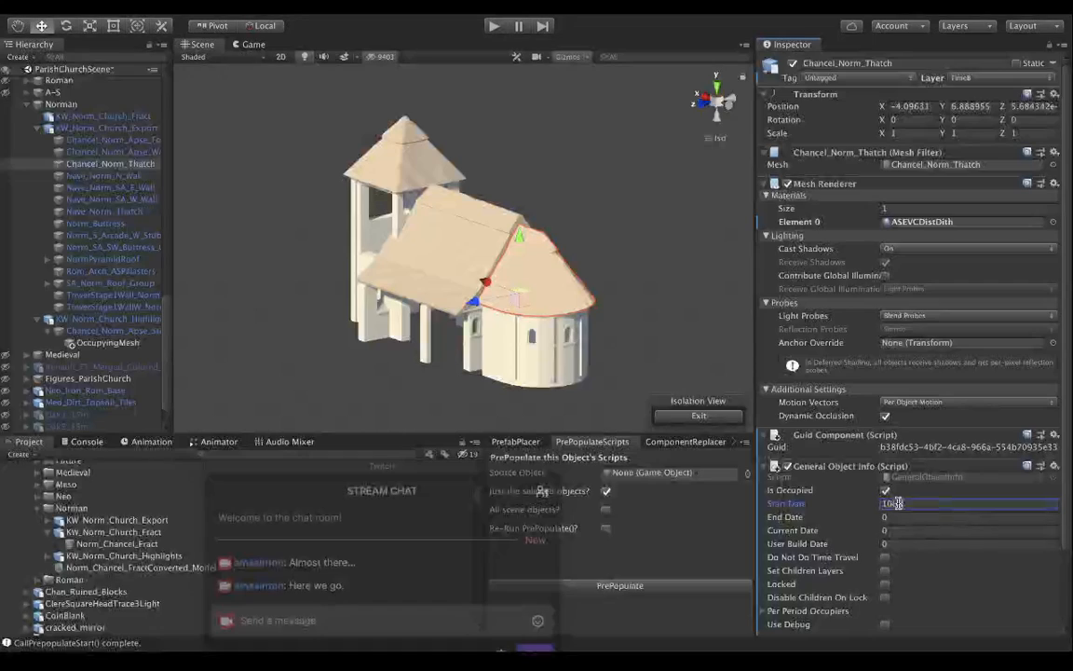
key(Tab)
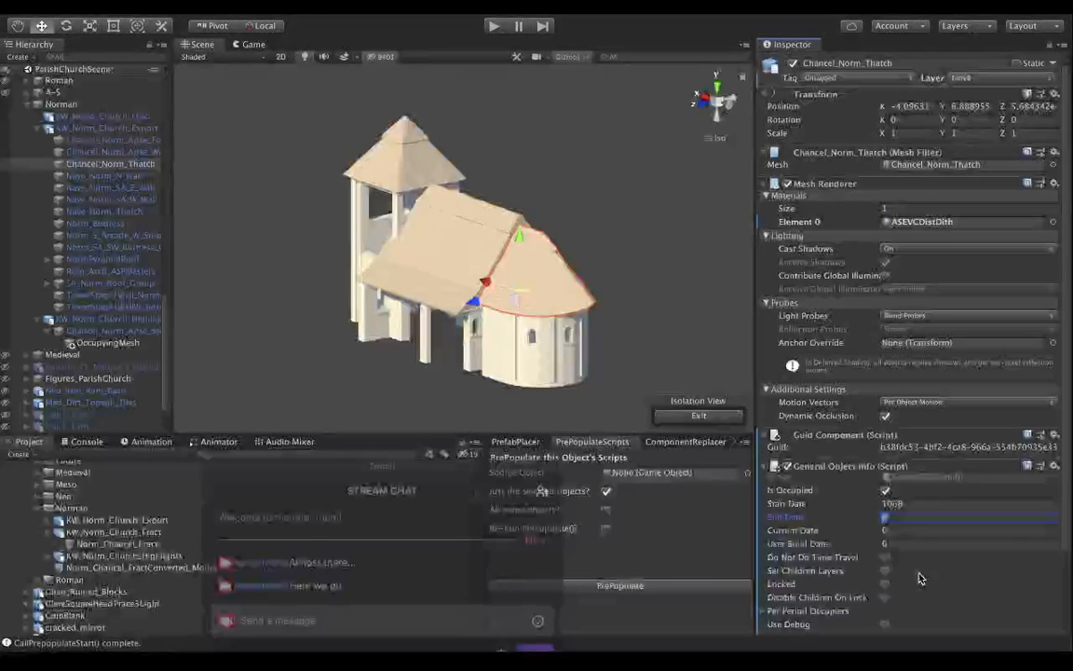
text(1230)
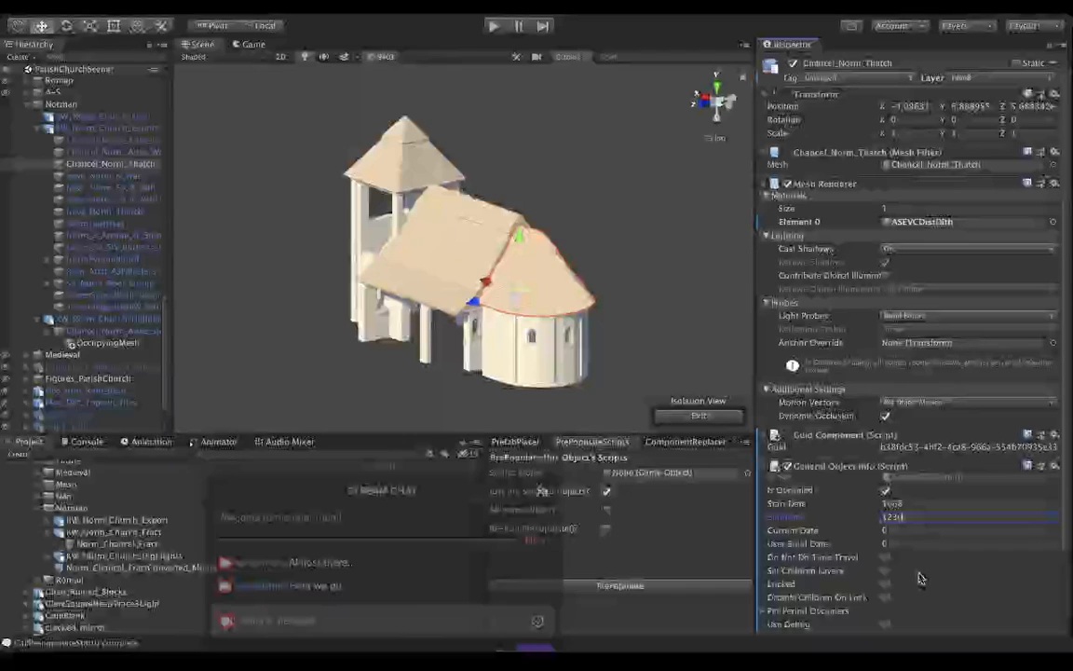
key(Tab)
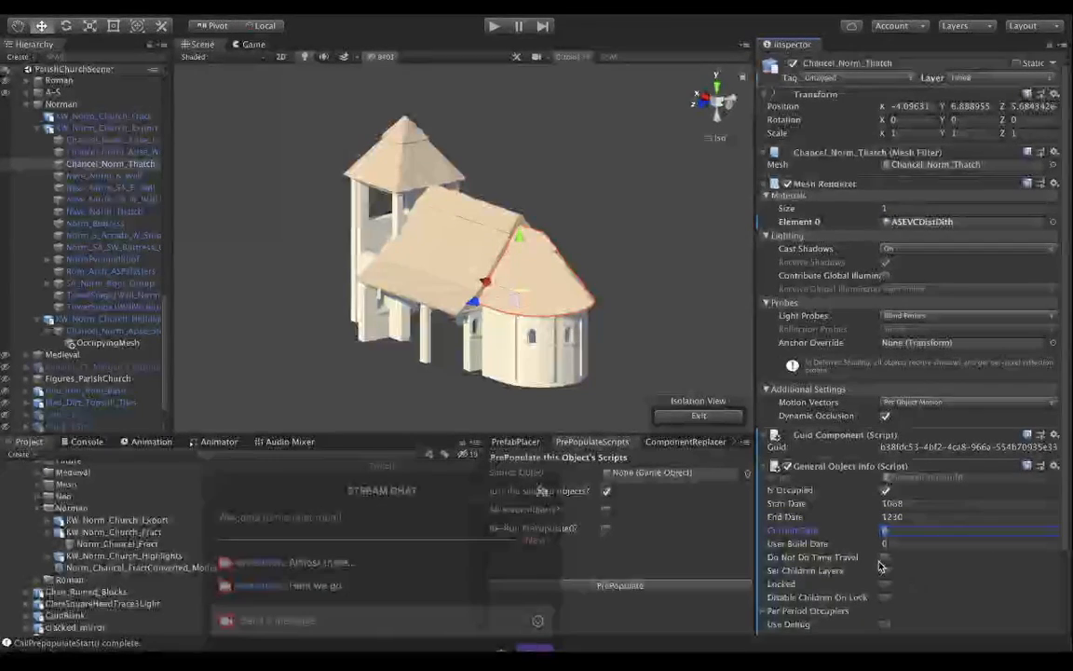
scroll(895, 557, down, 3)
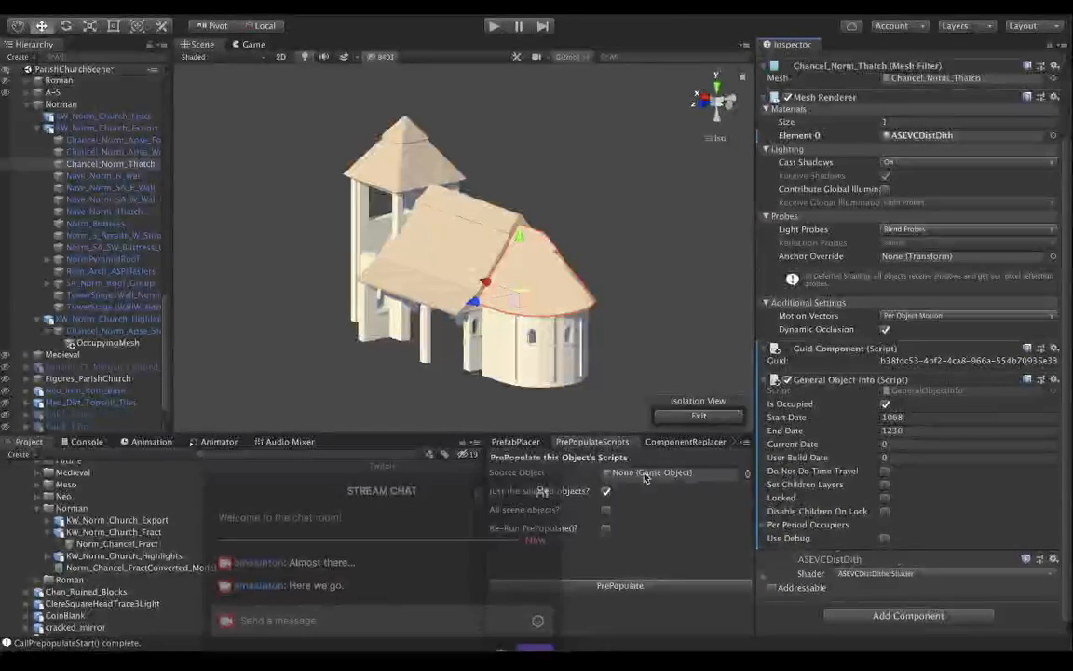
Check the General Object Info and Furniture Behavior settings on Nave_Norm_Roof_Group, and return to Chancel_Norm_Thatch.
scroll(112, 236, up, 10)
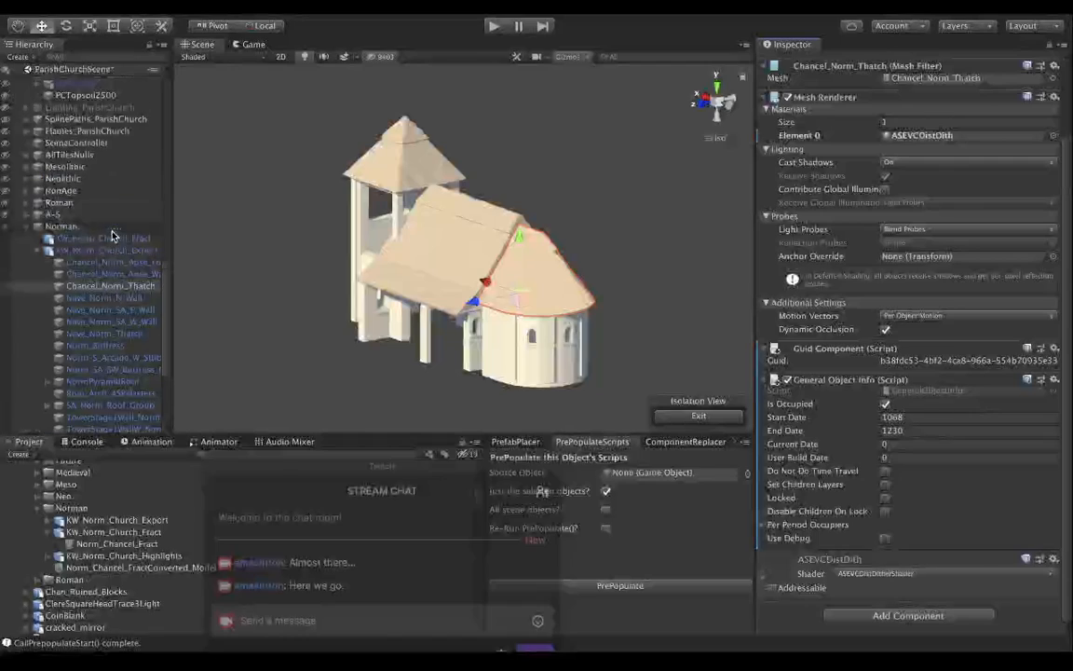
scroll(112, 236, up, 3)
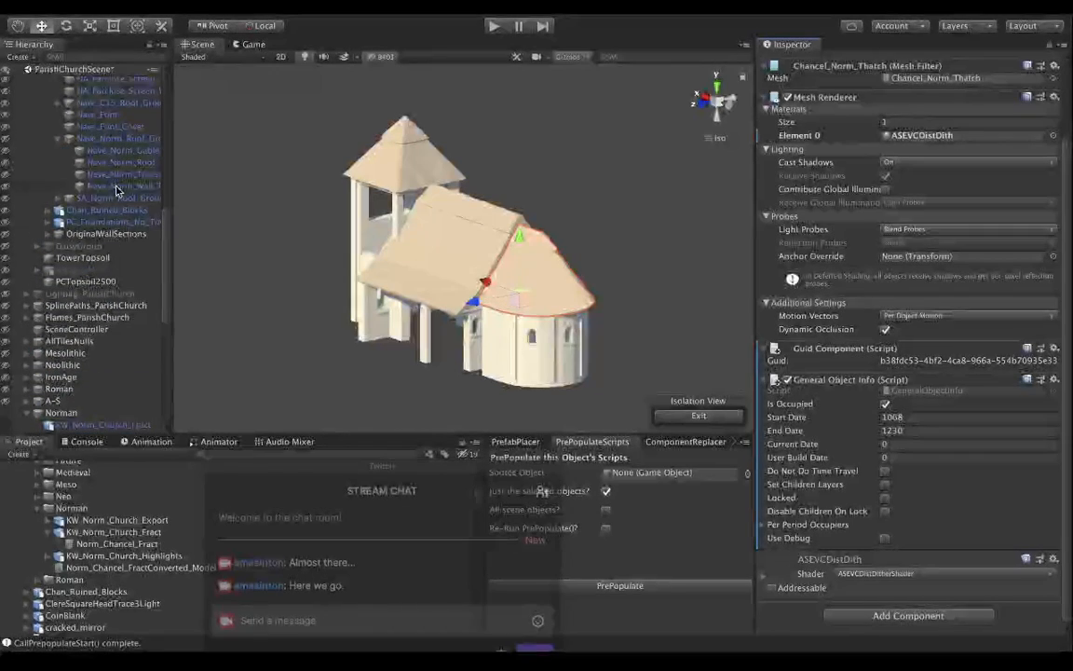
click(121, 140)
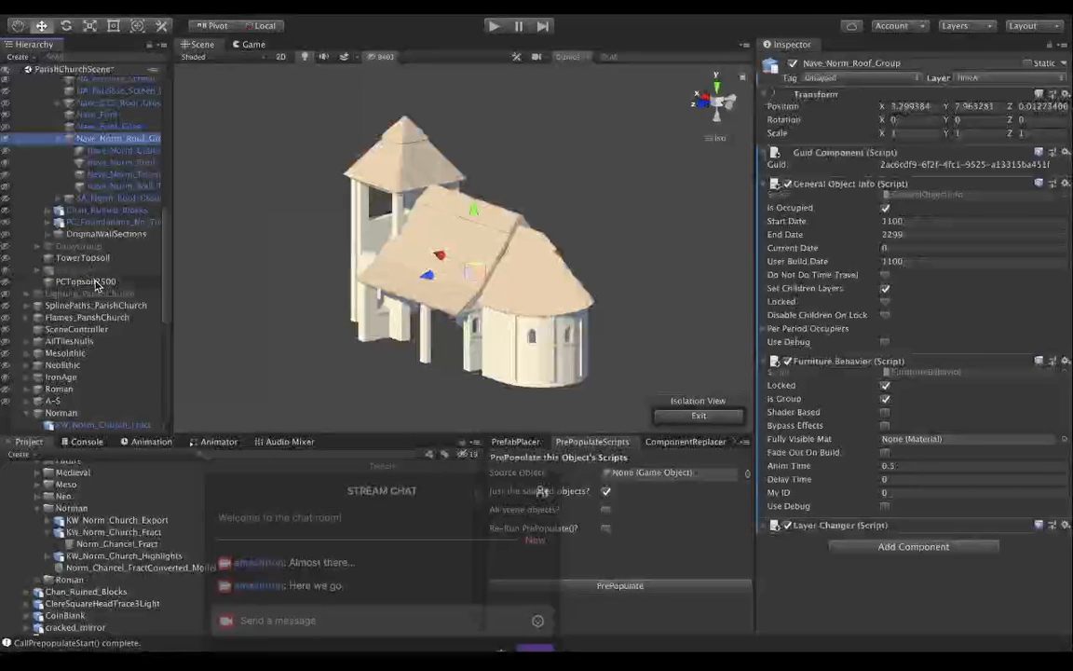
scroll(93, 261, down, 8)
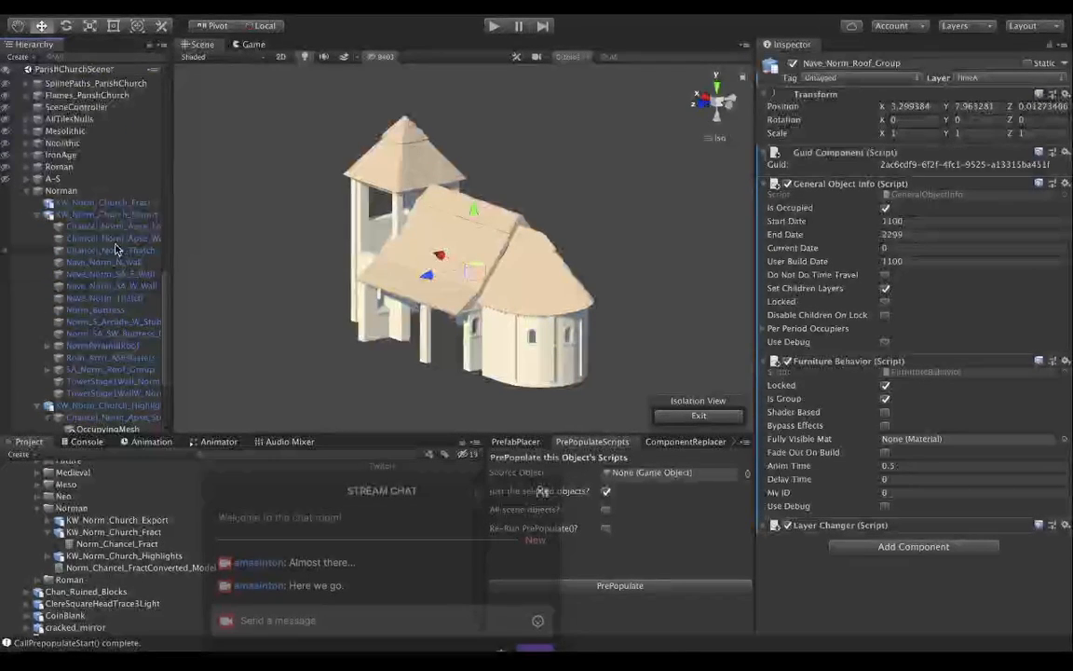
click(147, 250)
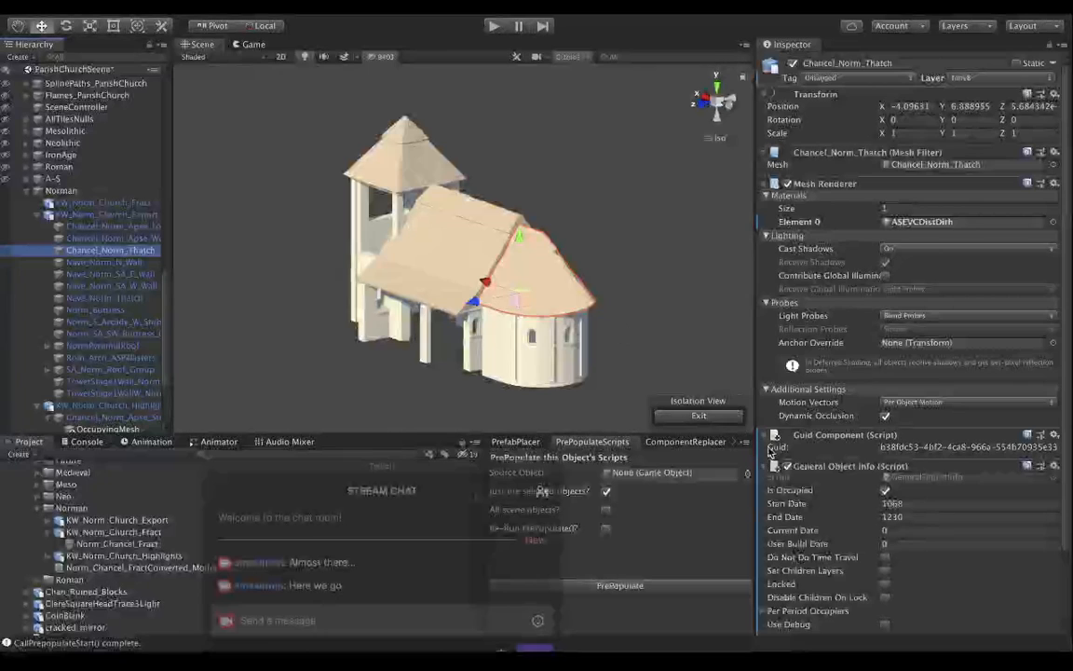
Set the User Build Date of Chancel_Norm_Thatch to 1070 in General Object Info.
scroll(833, 495, down, 3)
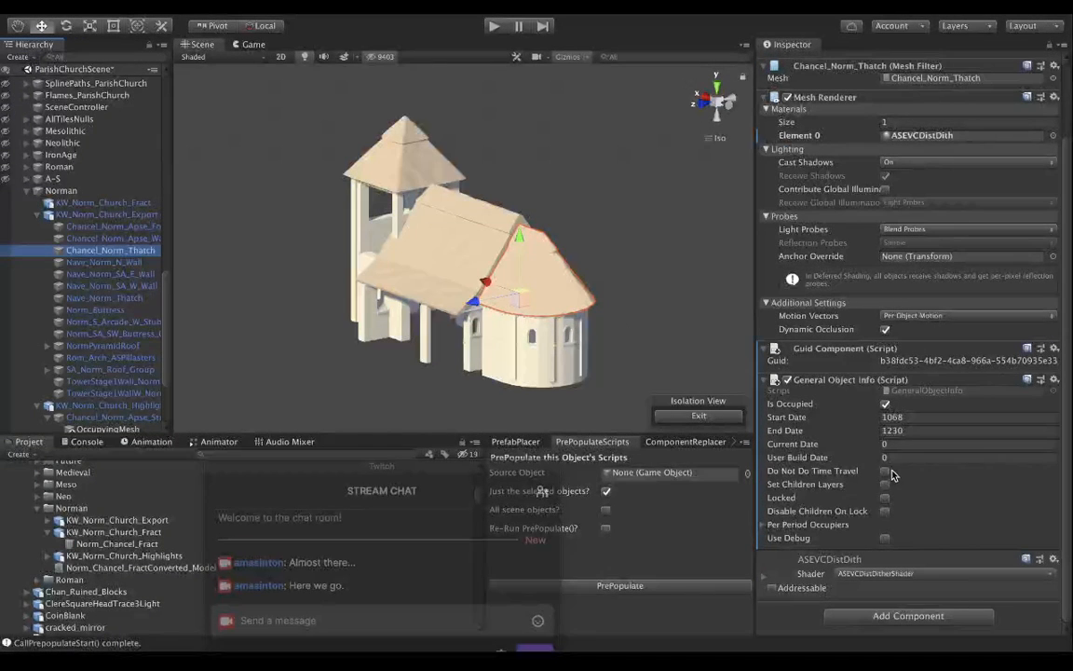
click(902, 457)
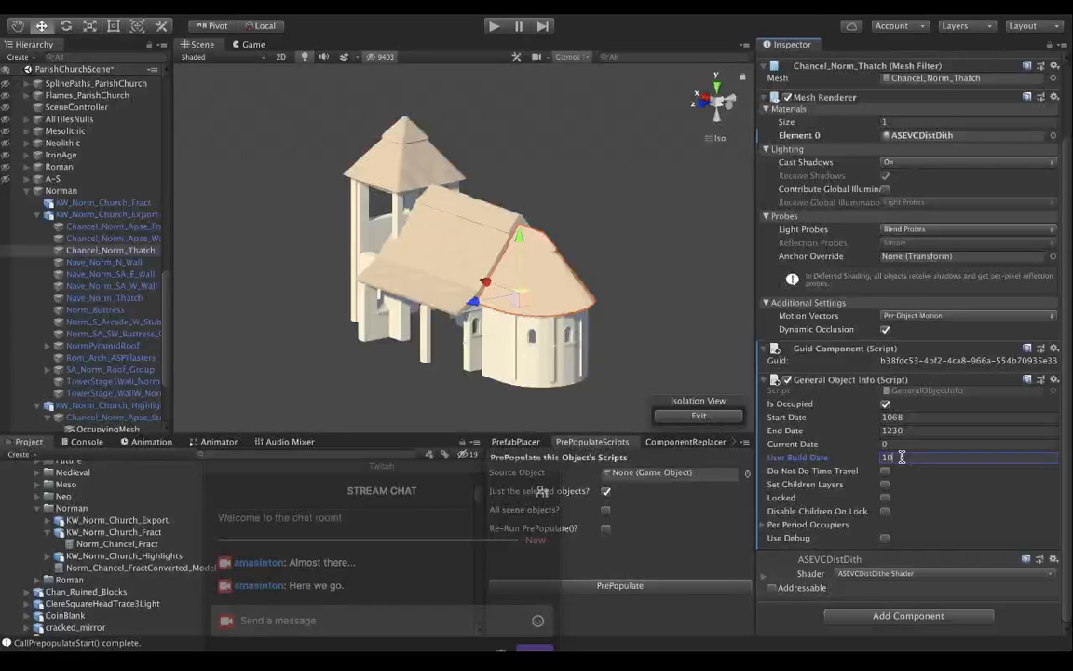
text(1070)
key(Tab)
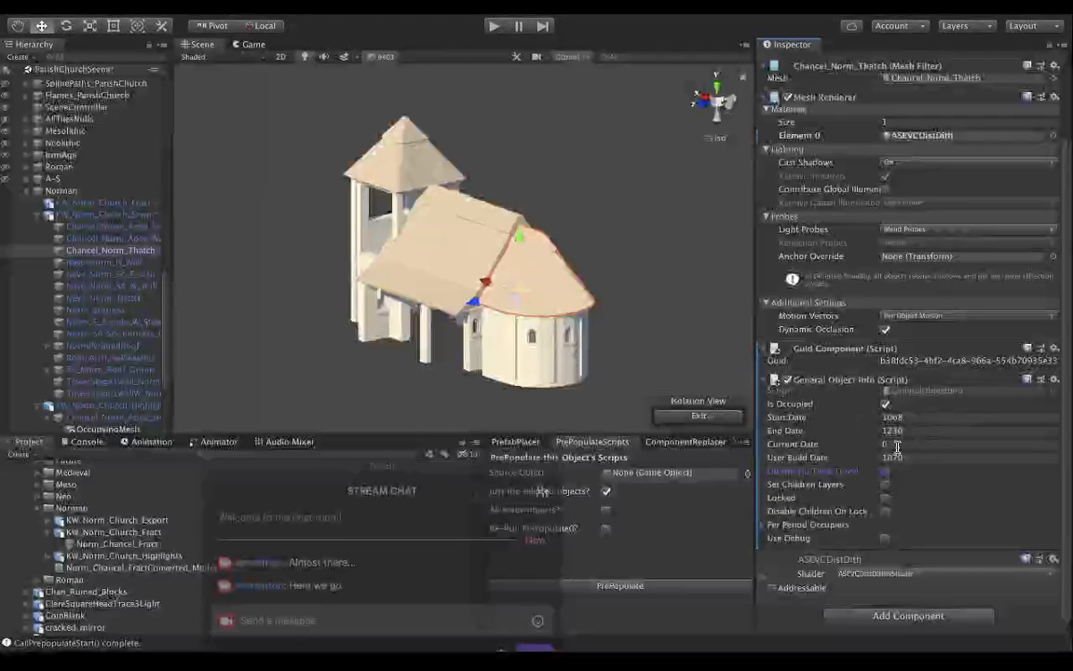
Add the Furniture Behavior script to Chancel_Norm_Thatch and mark it as Locked.
click(915, 619)
text(furni)
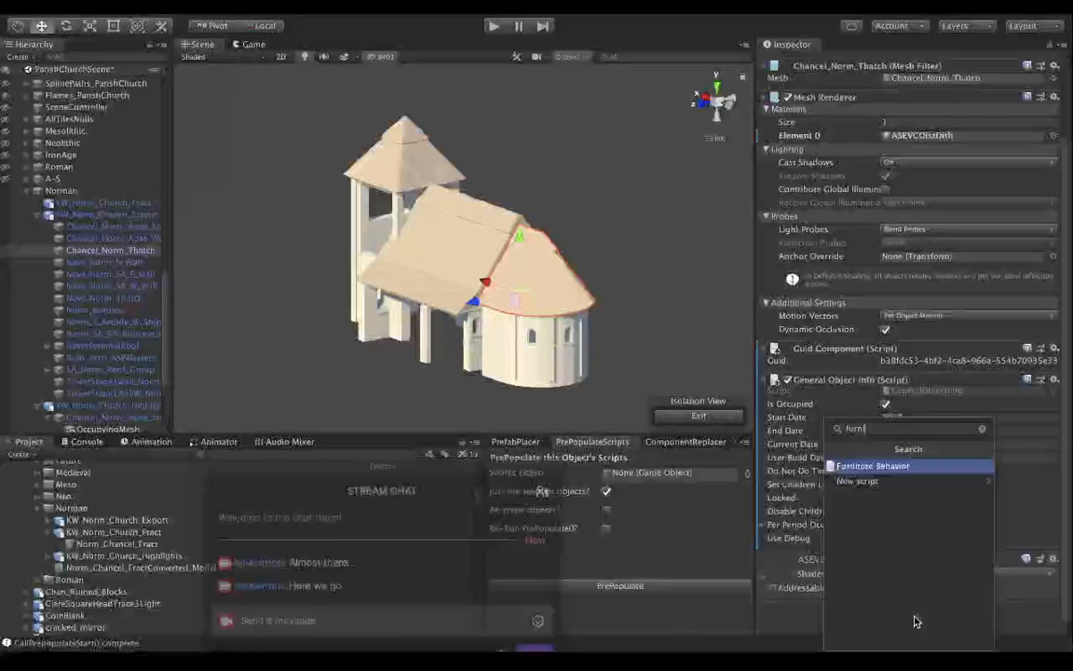
key(Return)
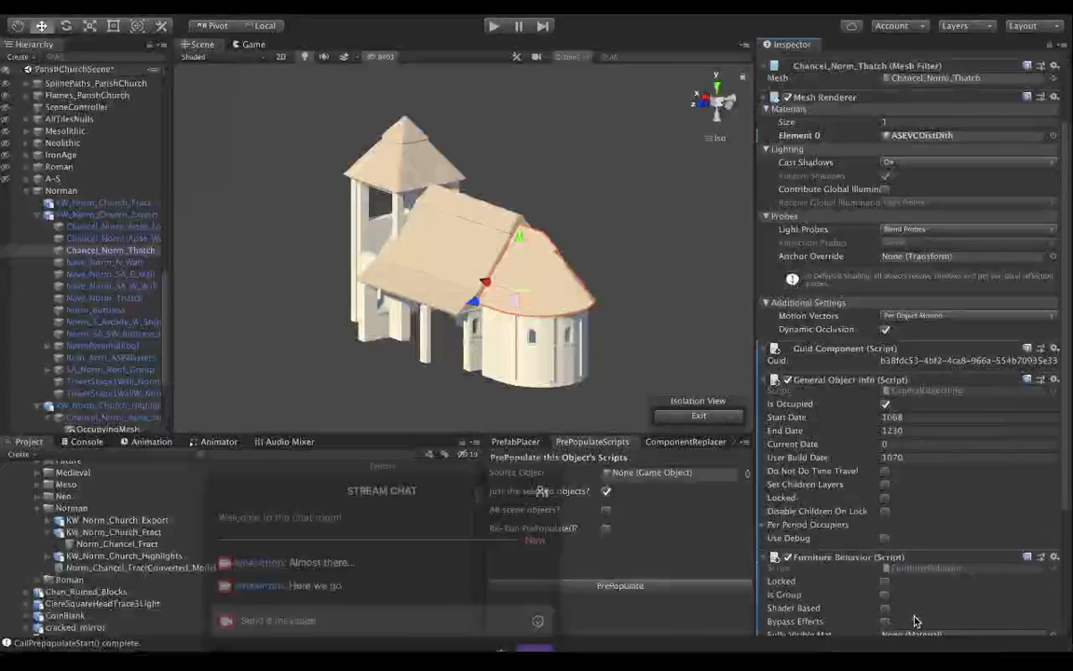
scroll(863, 557, down, 5)
click(885, 417)
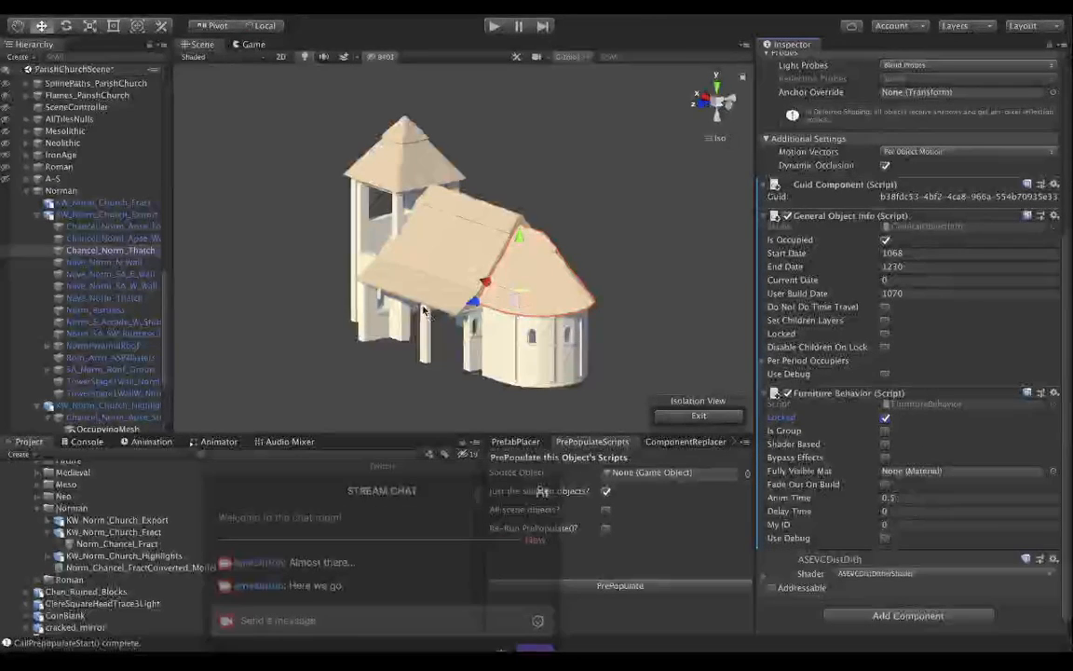
Compare the script settings on Nave_Norm_Roof_Group with those on Chancel_Norm_Thatch.
scroll(62, 261, up, 2)
scroll(61, 261, up, 10)
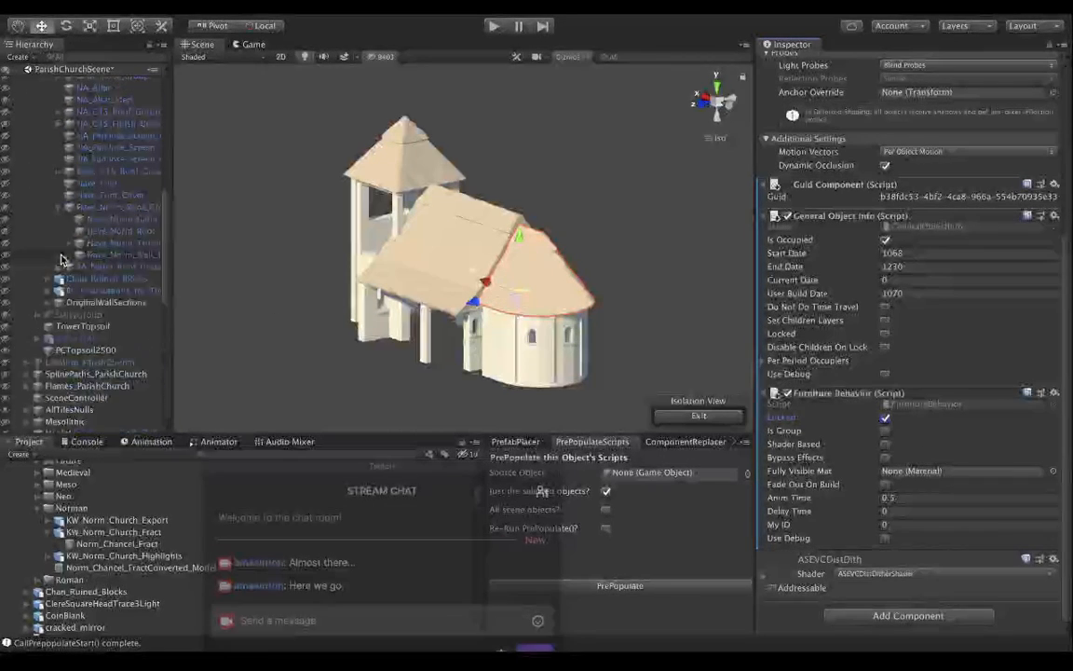
click(89, 207)
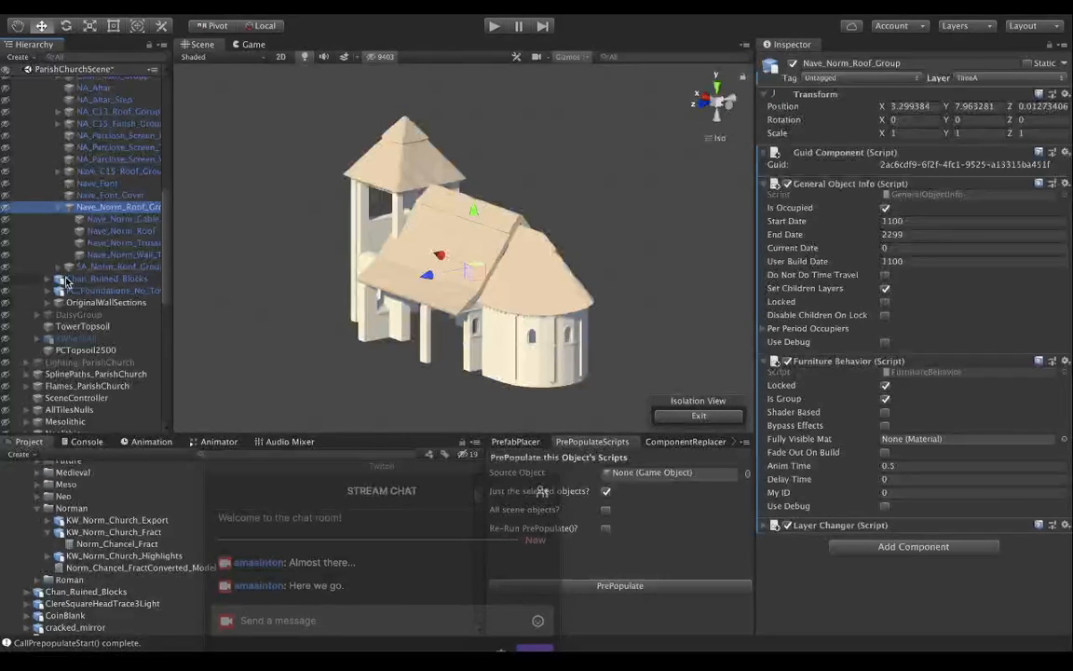
scroll(66, 281, down, 8)
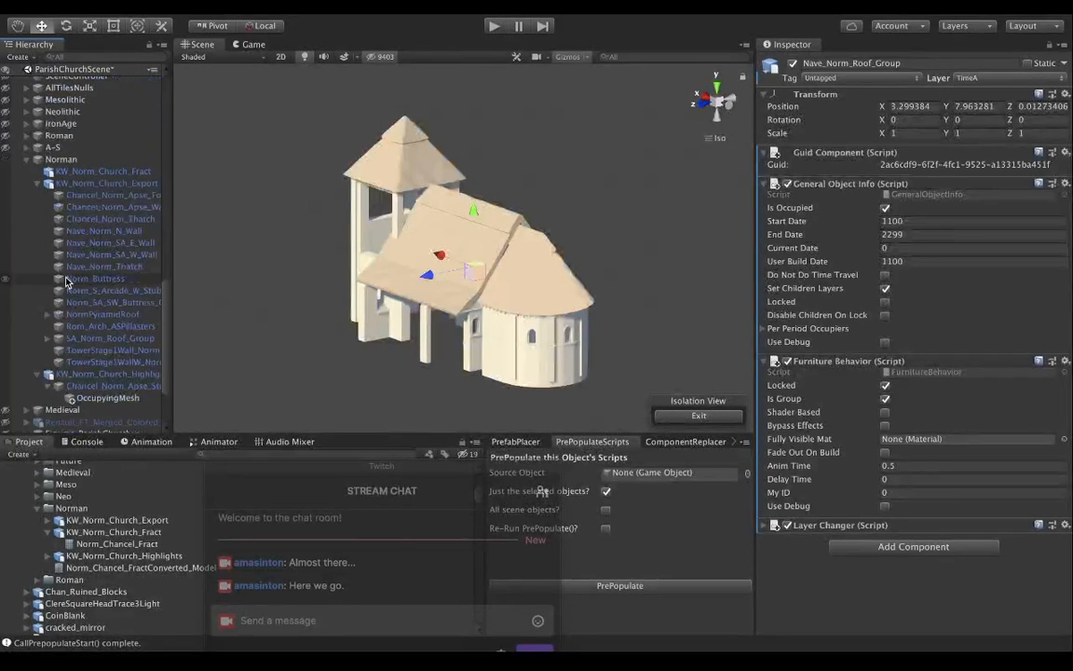
click(111, 220)
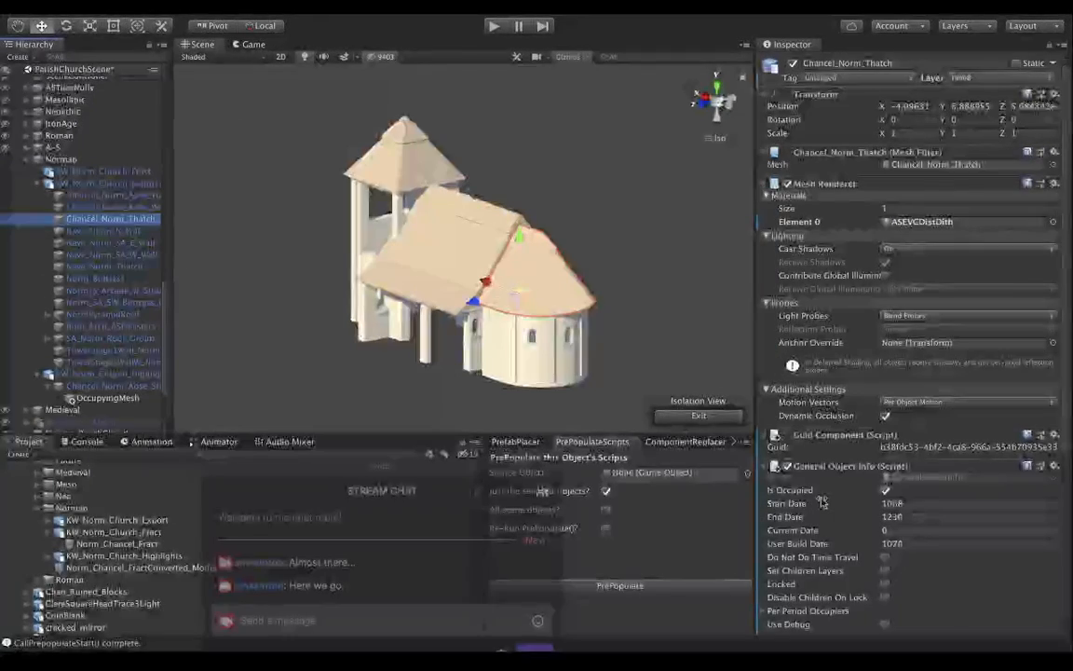
scroll(842, 517, down, 5)
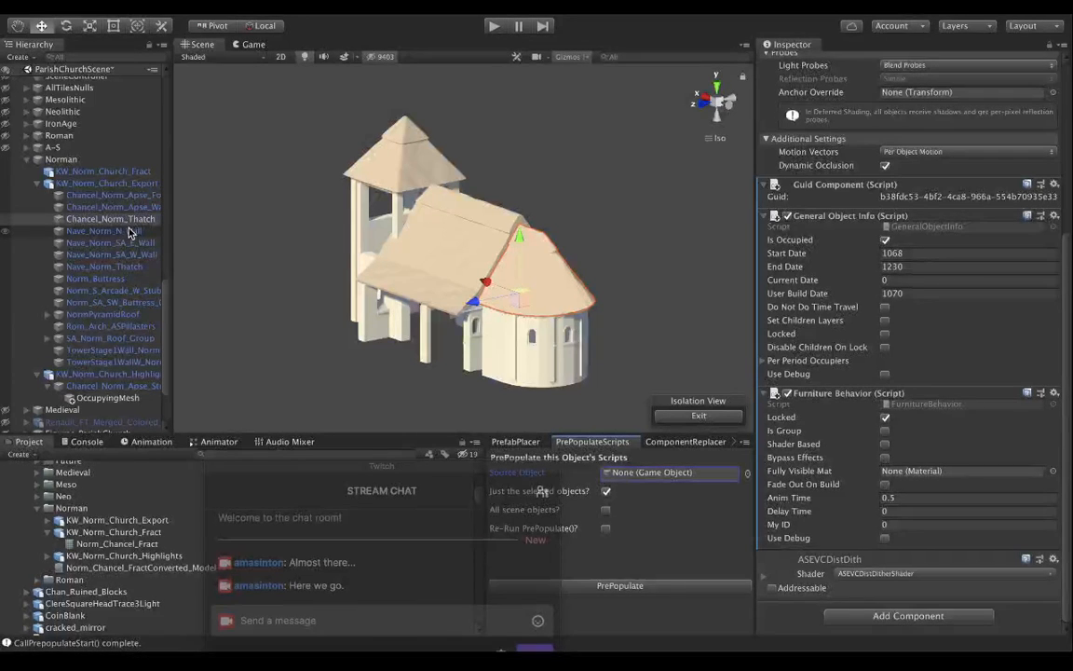
Add the General Object Info script to Chancel_Norm_Apse_Foundations in the KW_Norm_Church_Export group.
scroll(76, 187, up, 1)
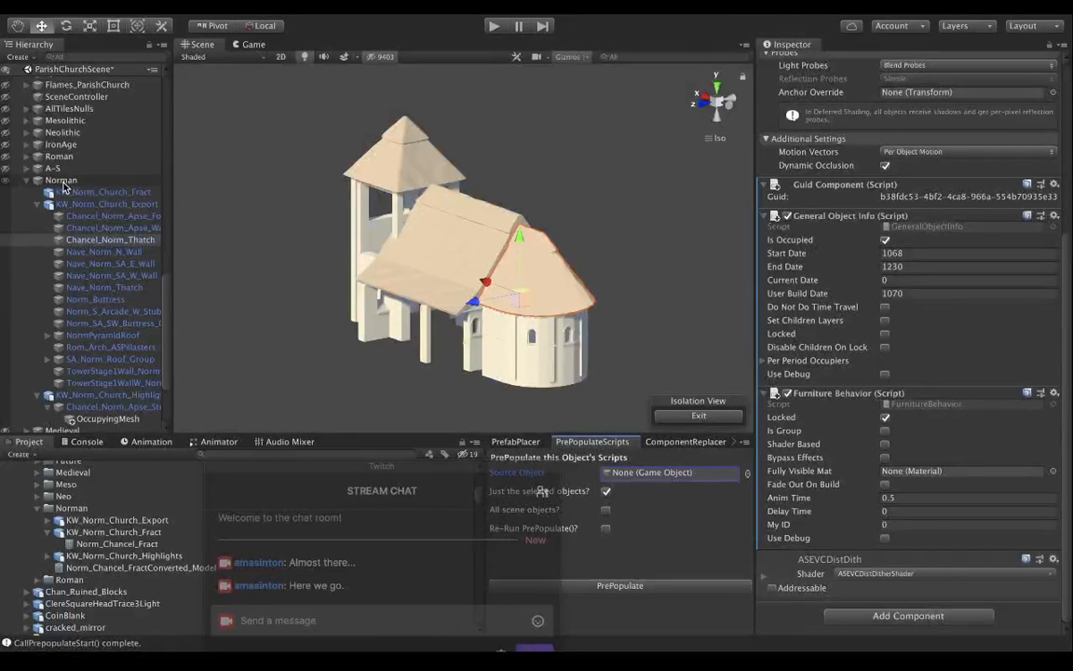
click(63, 183)
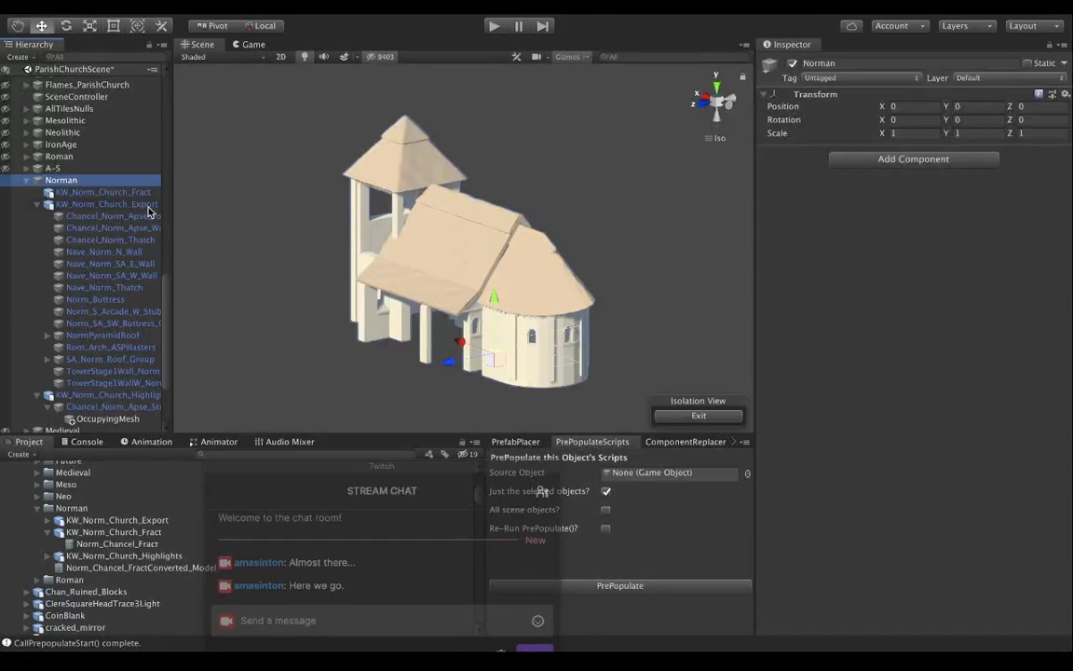
click(118, 216)
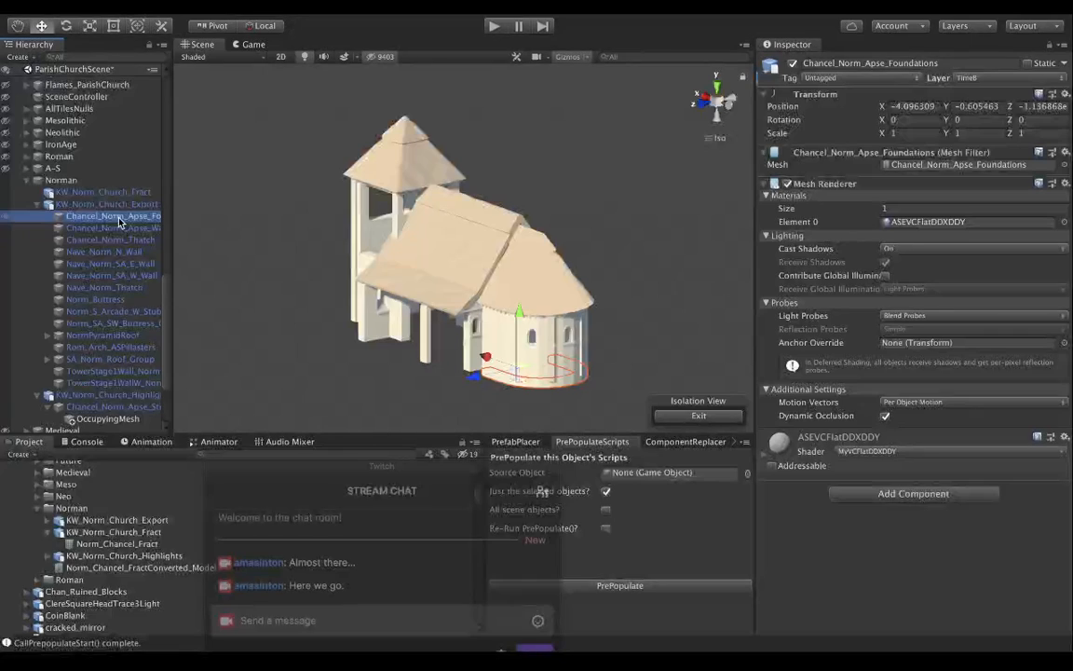
click(890, 493)
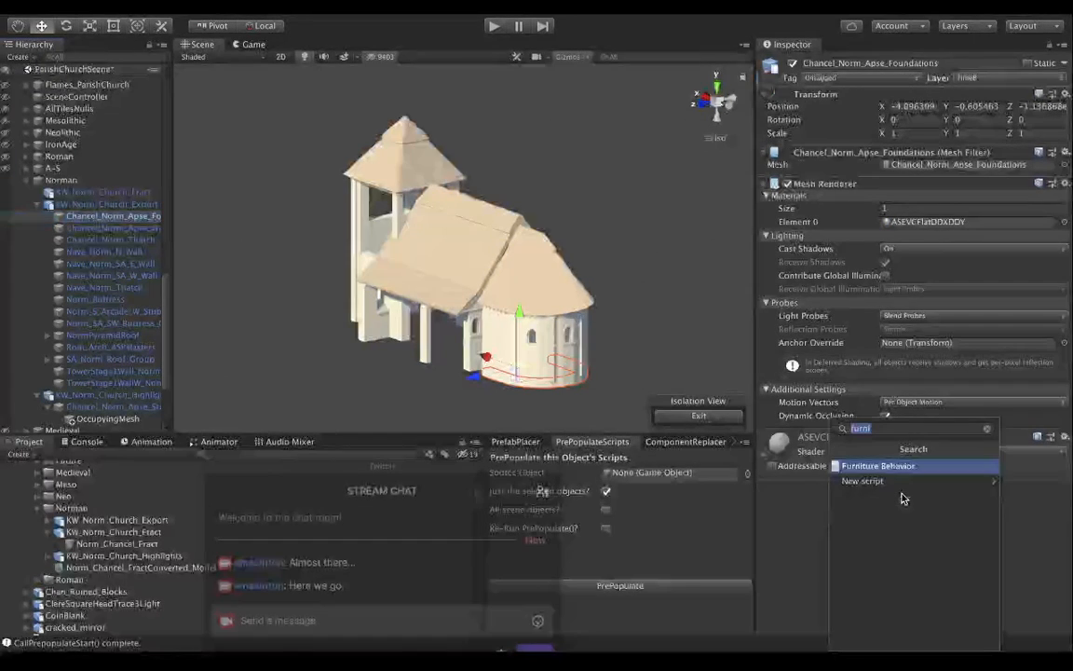
text(gen)
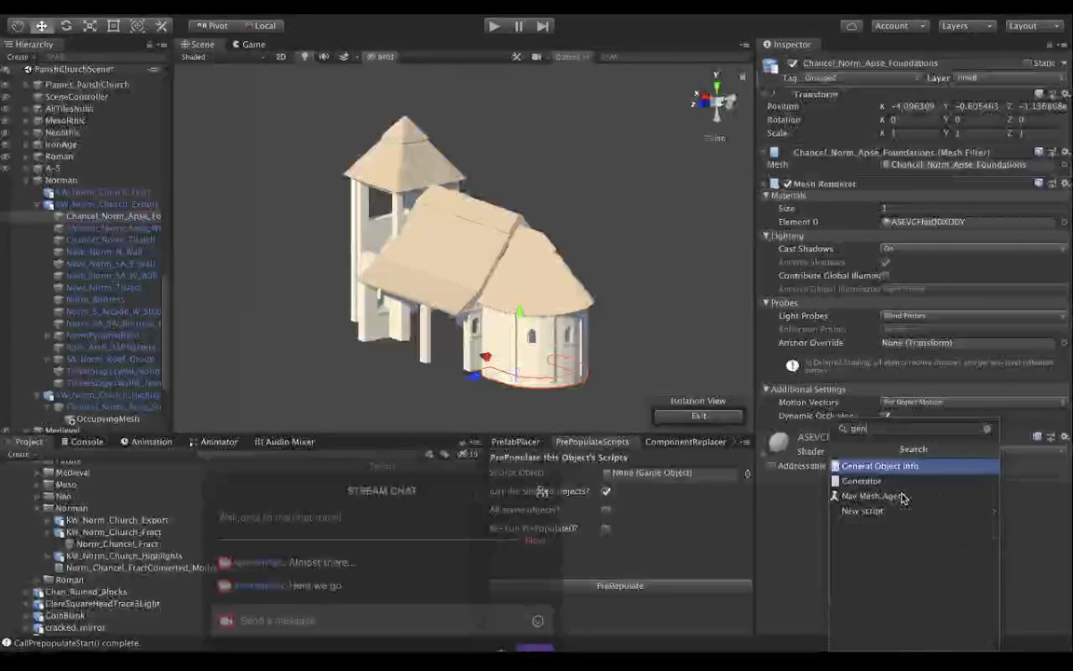
key(Return)
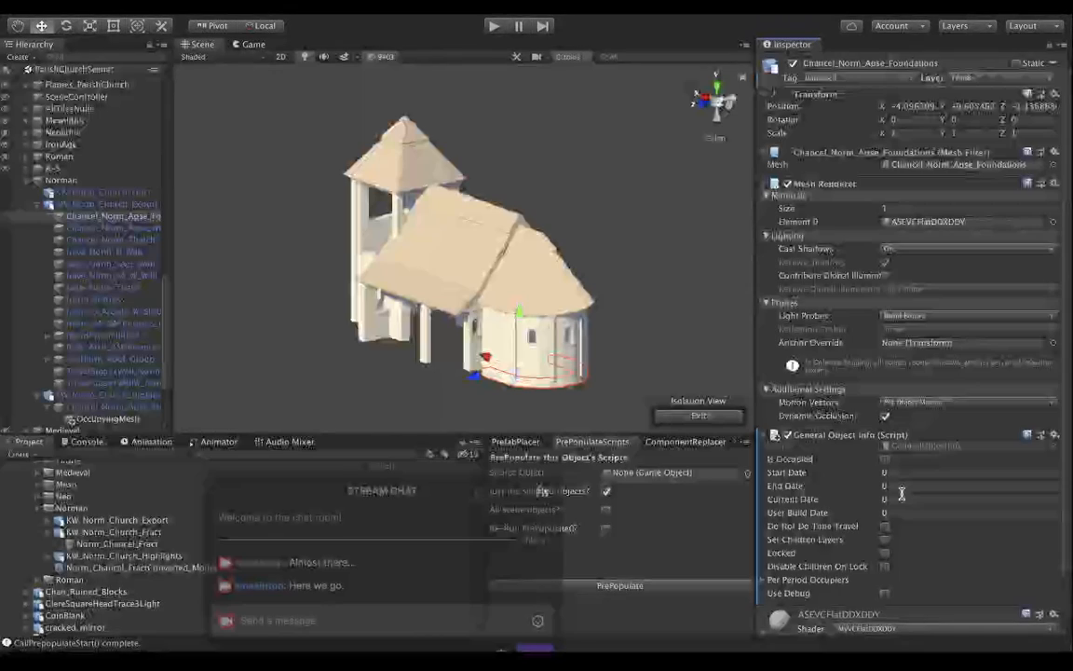
Mark Chancel_Norm_Apse_Foundations as occupied, with start date 1068 and end date 1230.
click(885, 459)
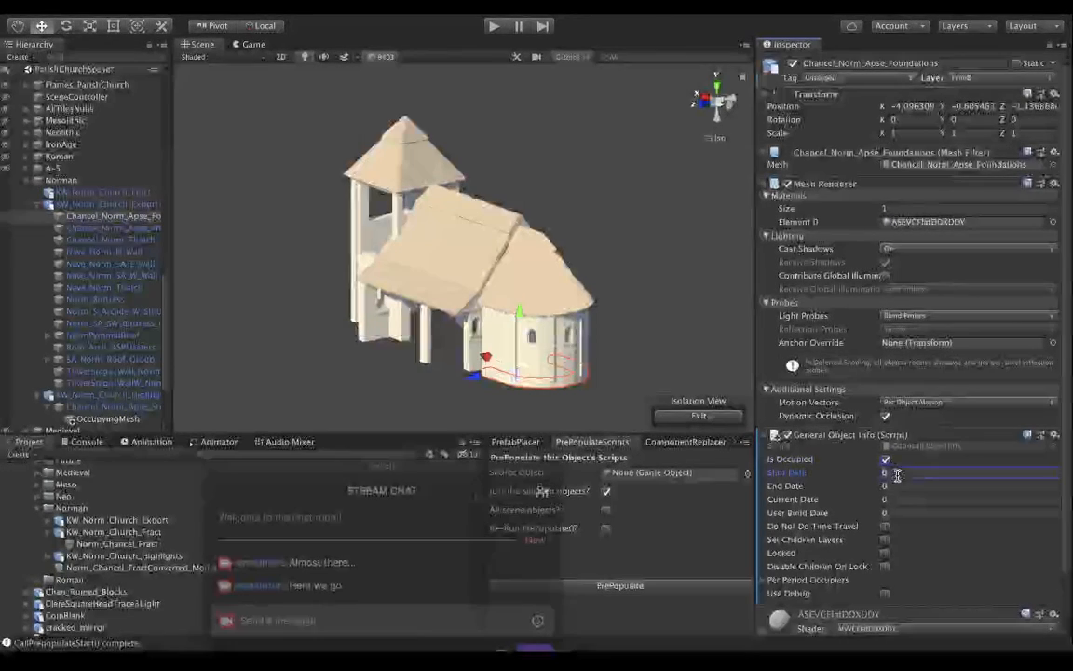
click(895, 473)
text(1980)
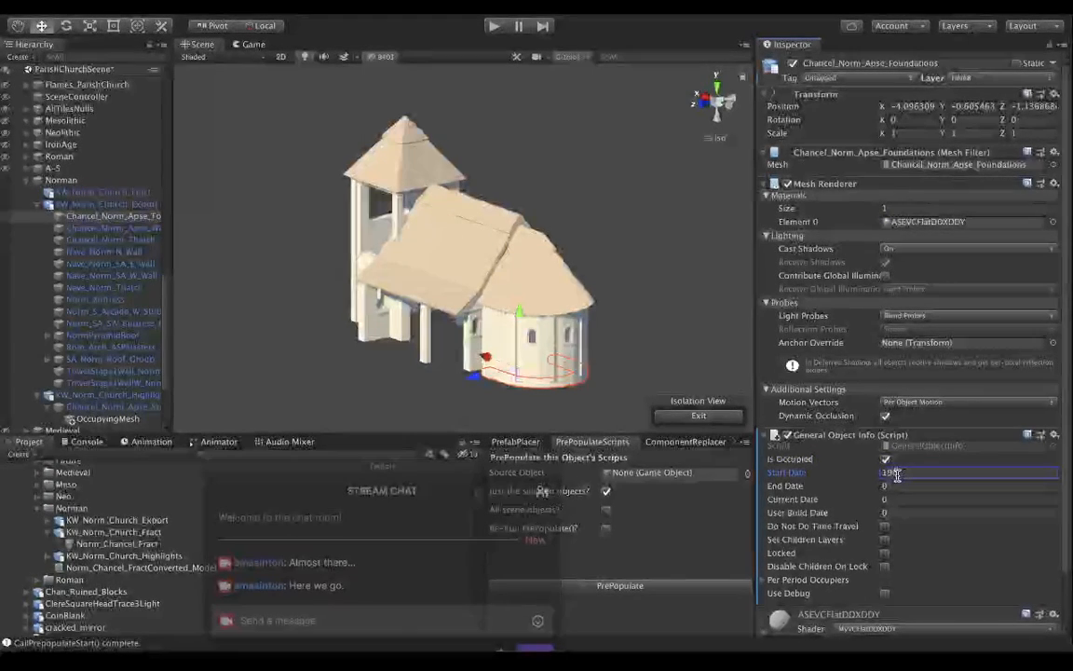
key(BackSpace)
key(BackSpace)
key(BackSpace)
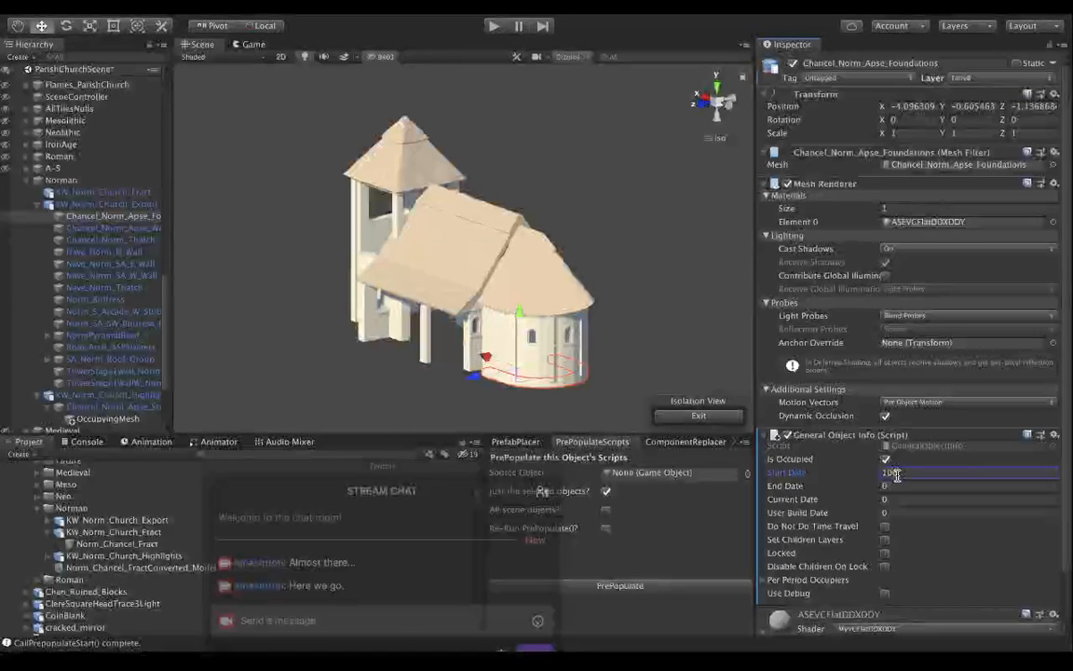
key(Tab)
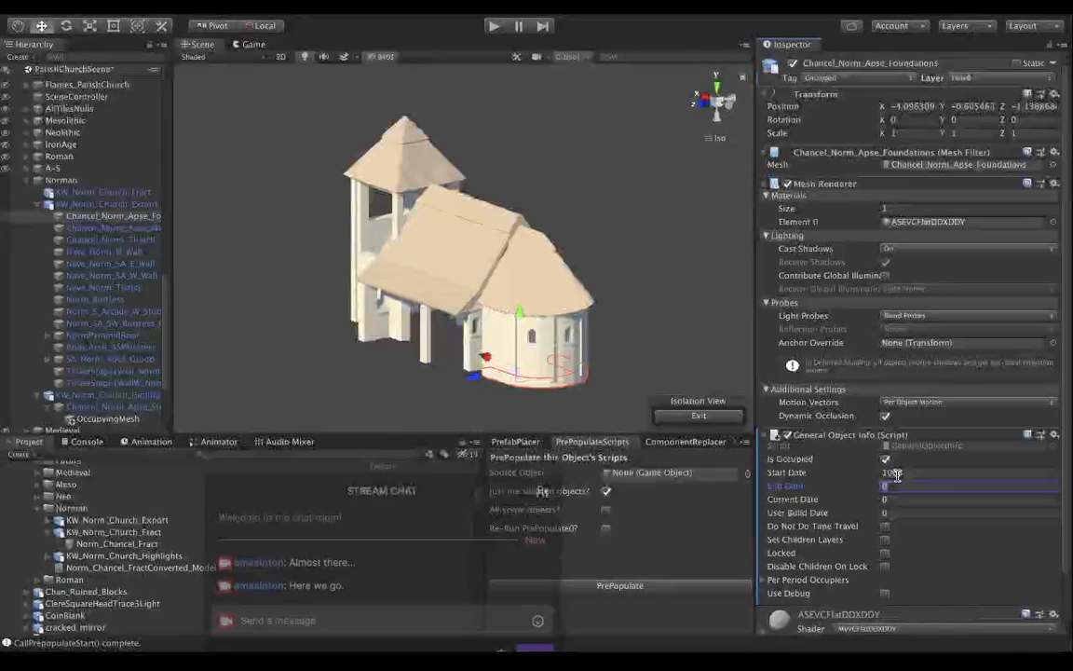
text(123)
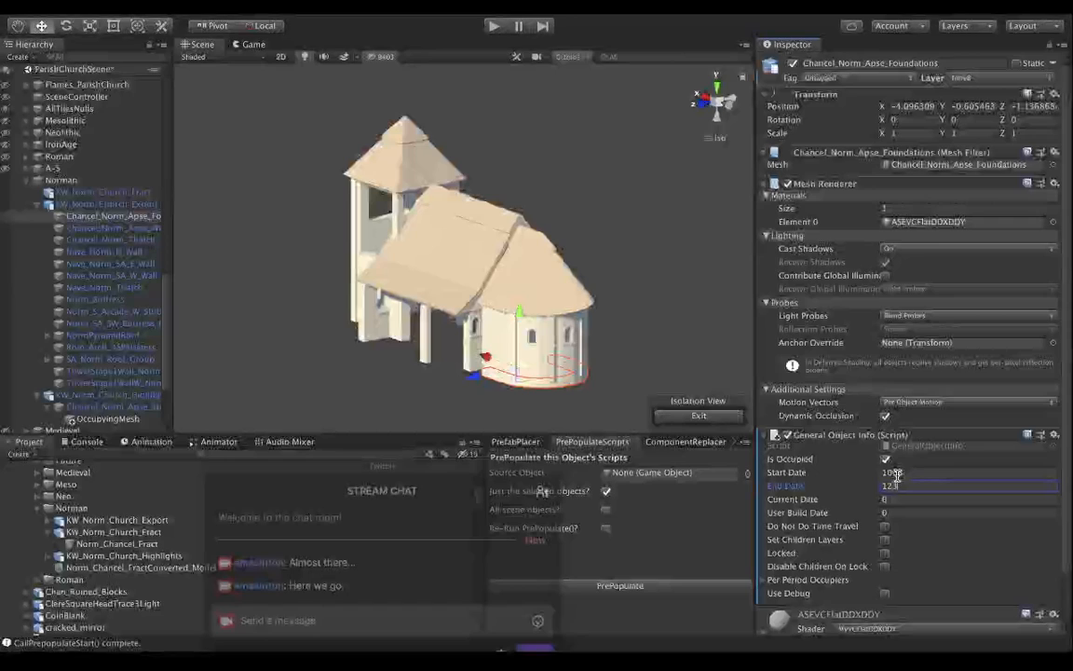
key(Tab)
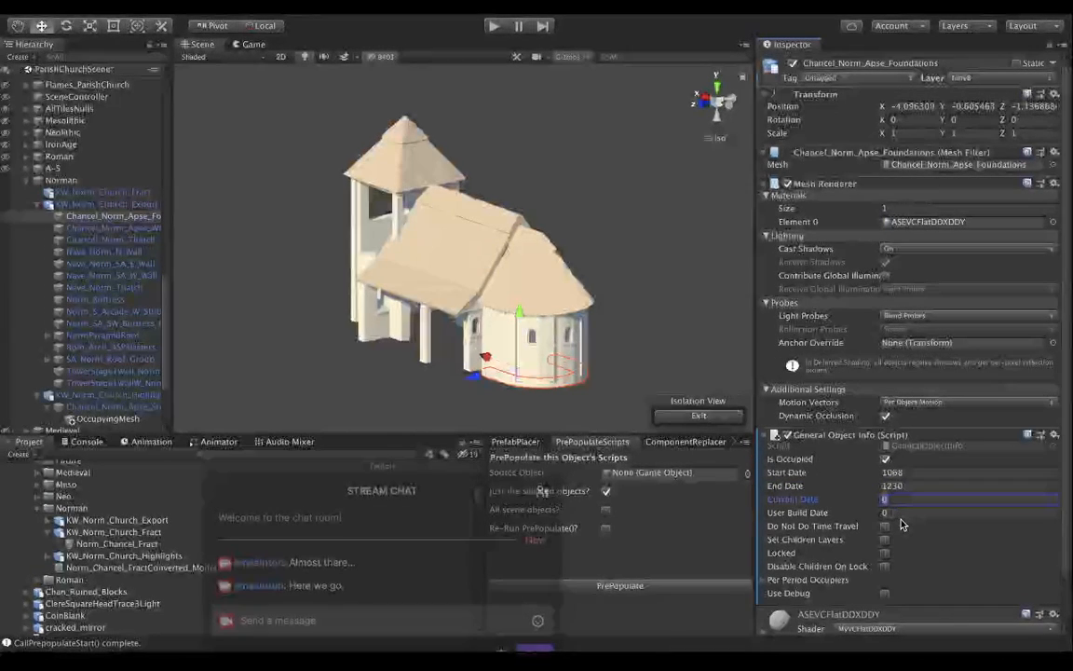
Set the User Build Date of Chancel_Norm_Apse_Foundations to 1070.
click(896, 514)
text(1)
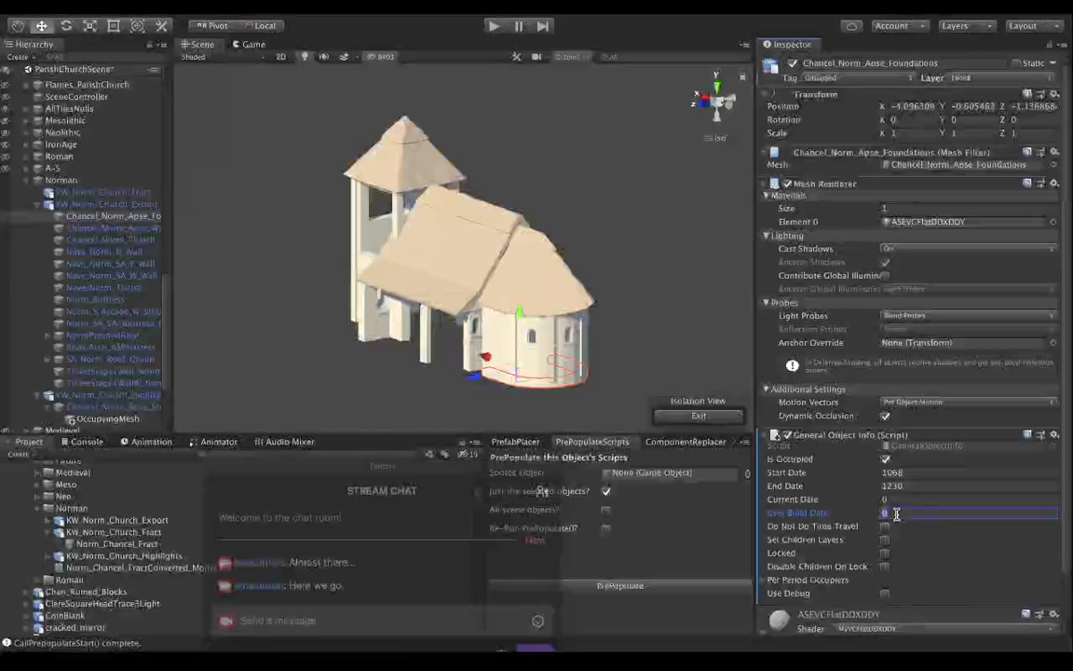
text(070)
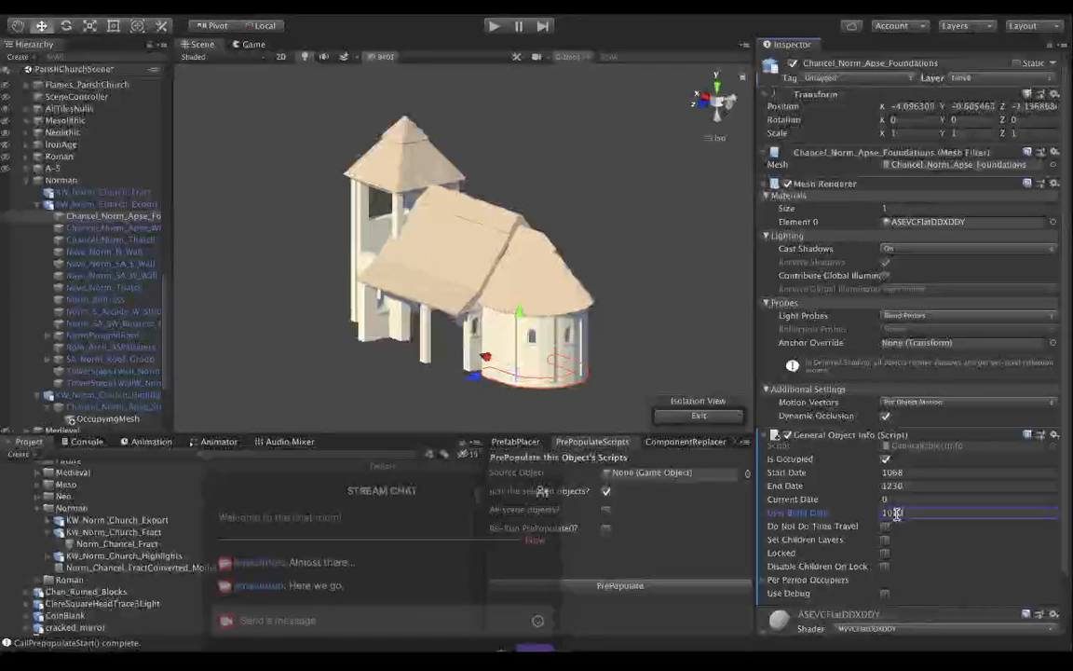
key(Tab)
Add the Guid Component script to Chancel_Norm_Apse_Foundations.
scroll(886, 551, down, 3)
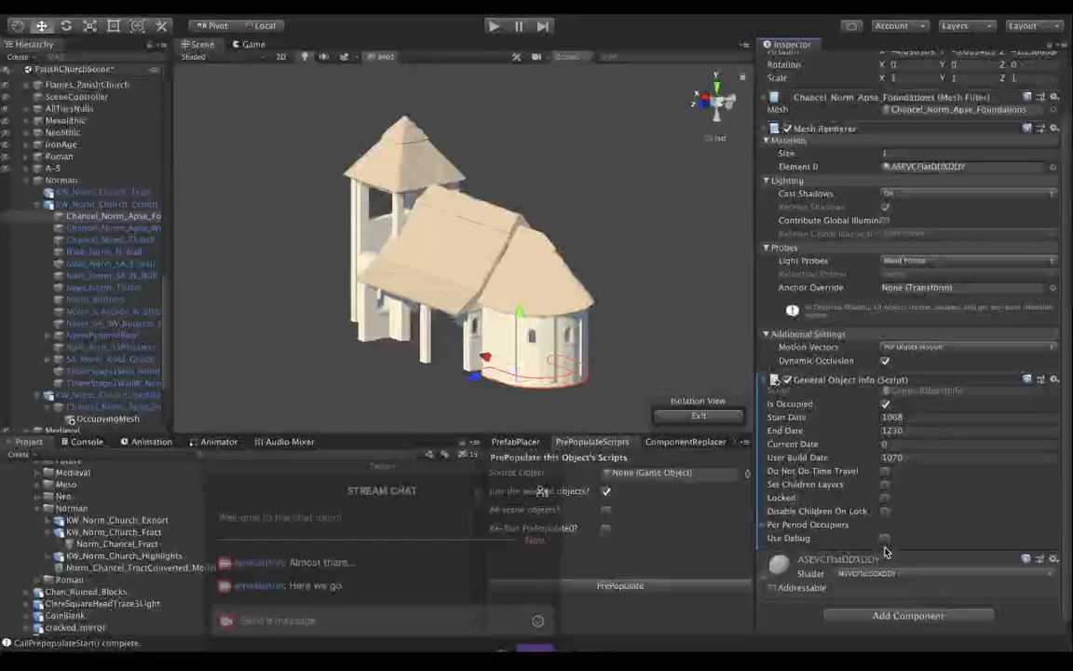
click(893, 617)
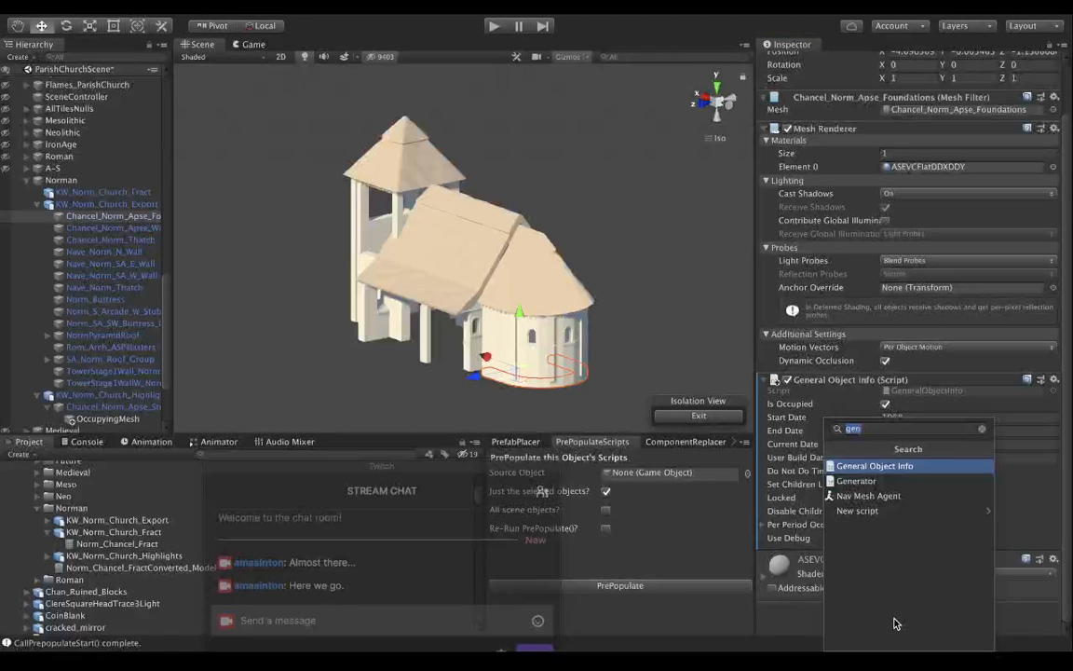
text(guid)
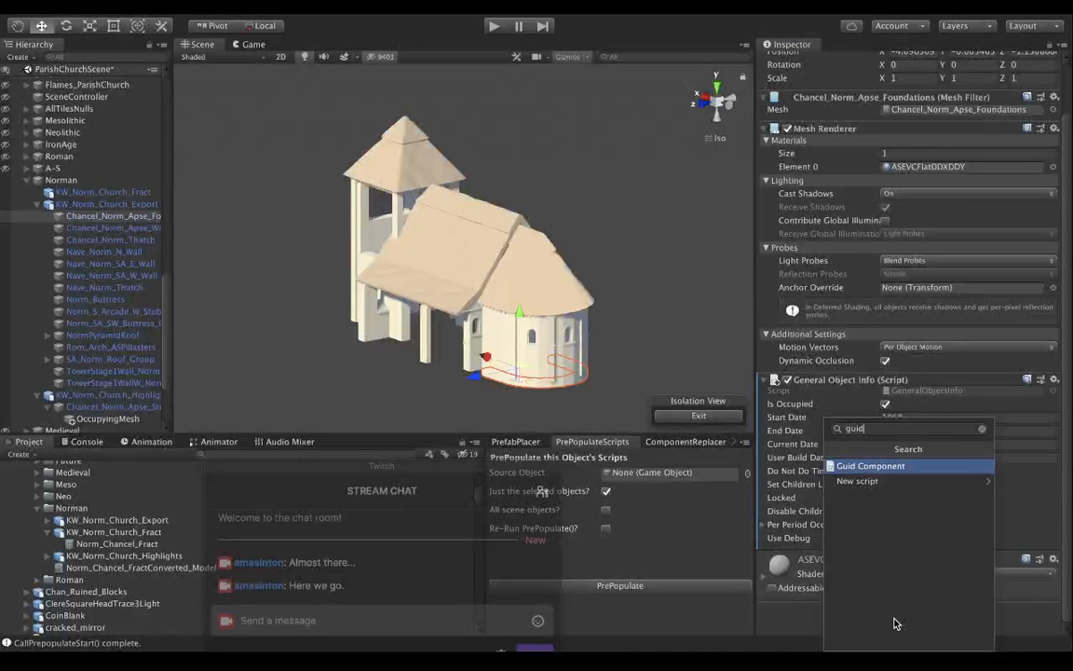
key(Return)
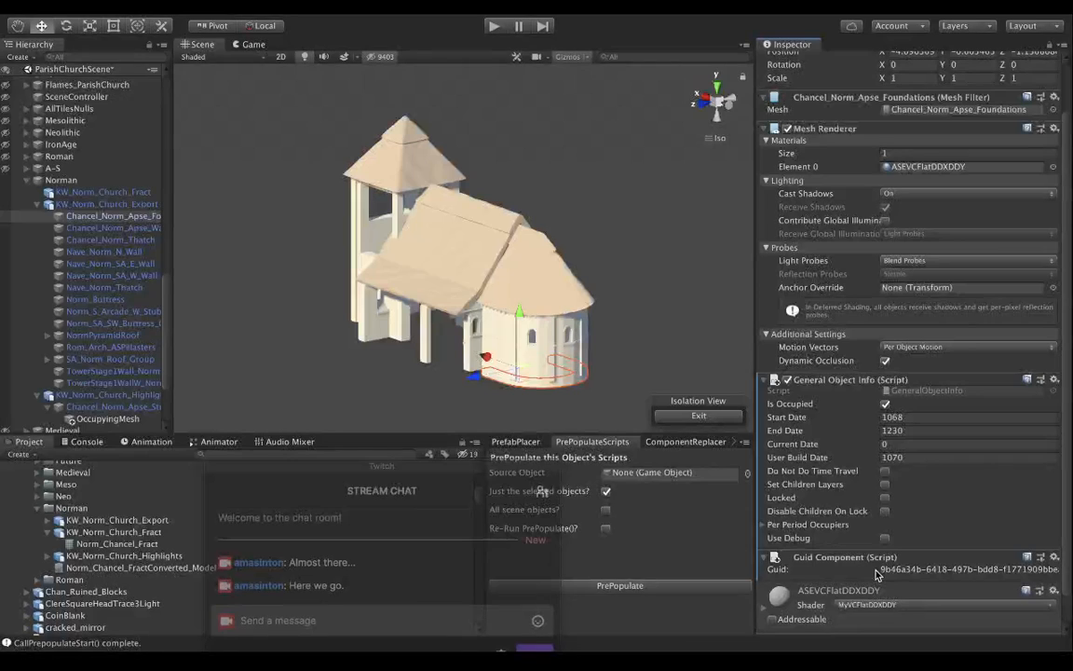
scroll(868, 542, up, 3)
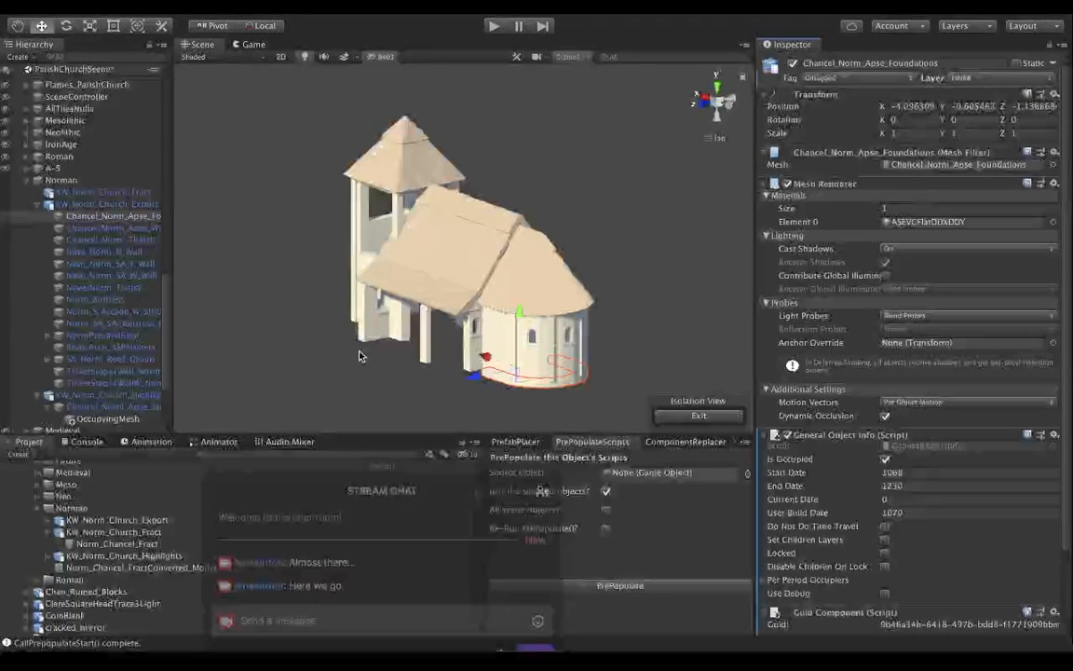
Examine the scripts and period dates of Chan_Aisle_Resp_W_Foundation in the PC_Foundations_No_Tower group.
scroll(78, 236, up, 10)
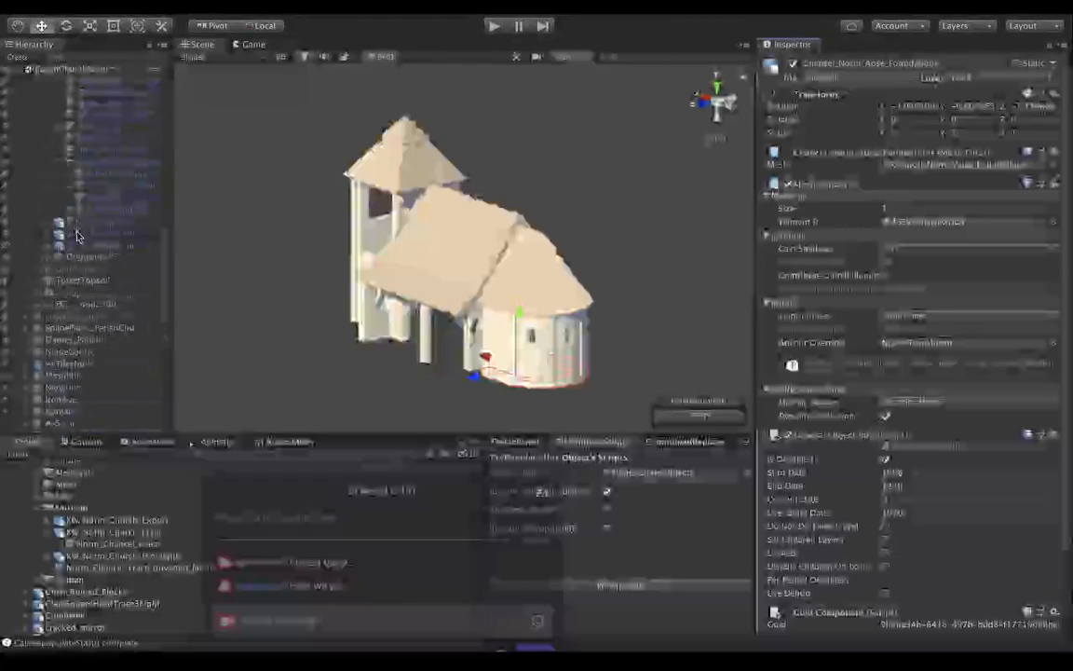
scroll(77, 236, up, 5)
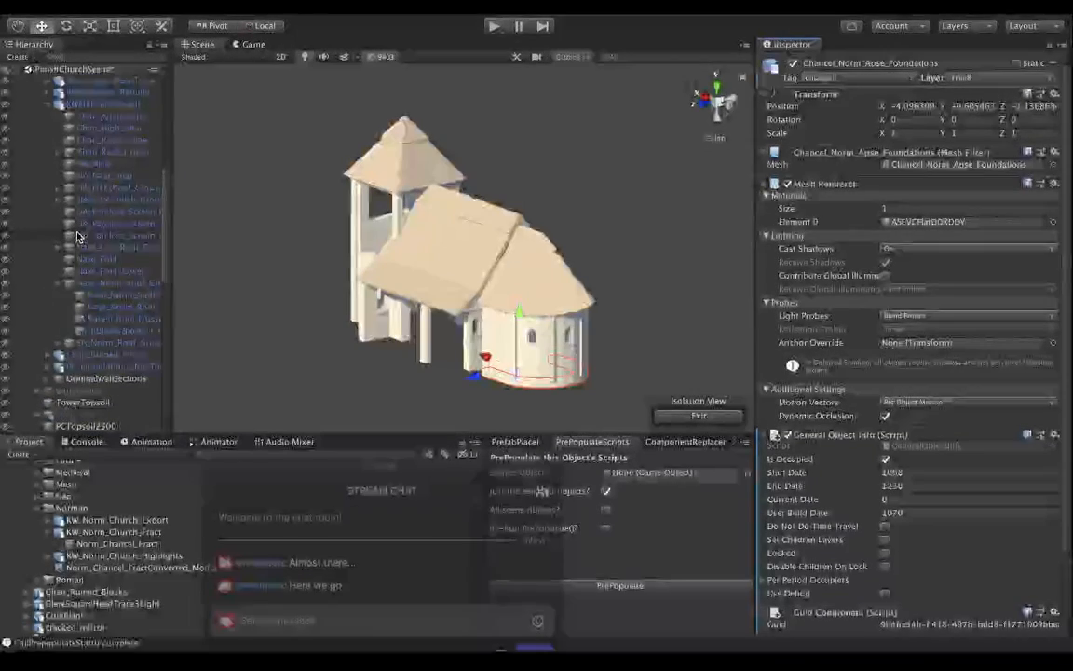
scroll(77, 235, up, 3)
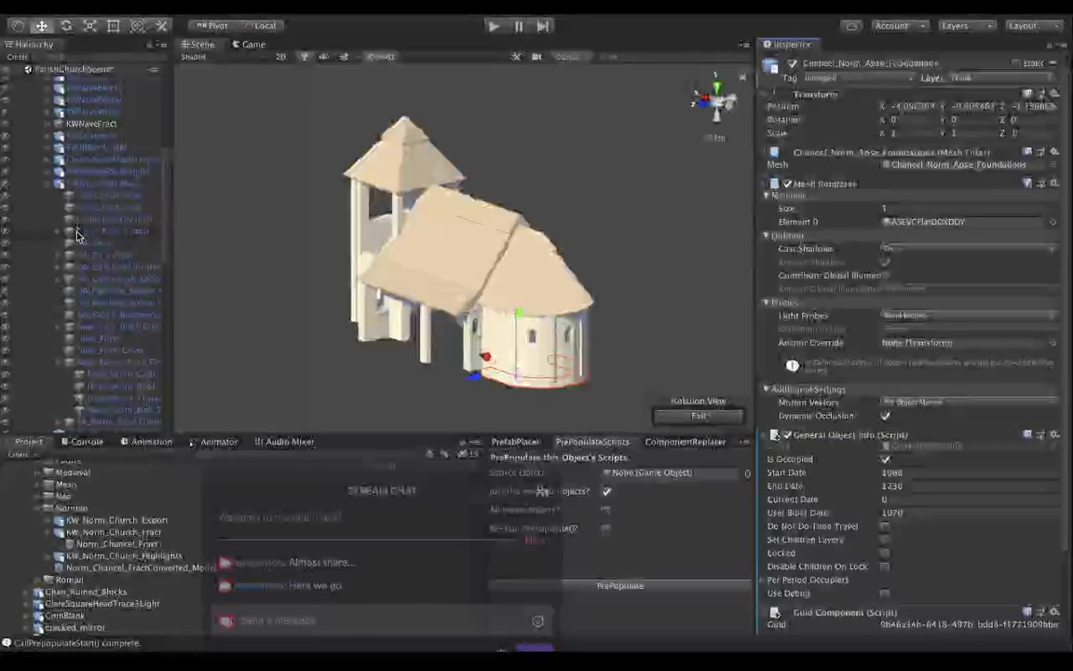
scroll(77, 236, up, 2)
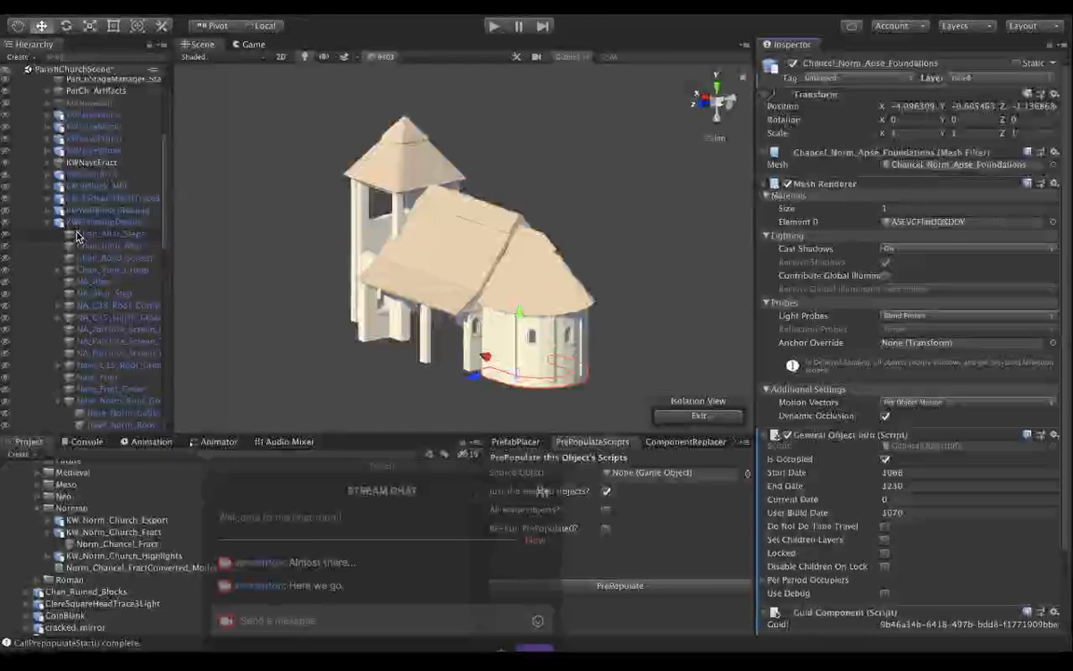
scroll(78, 235, up, 3)
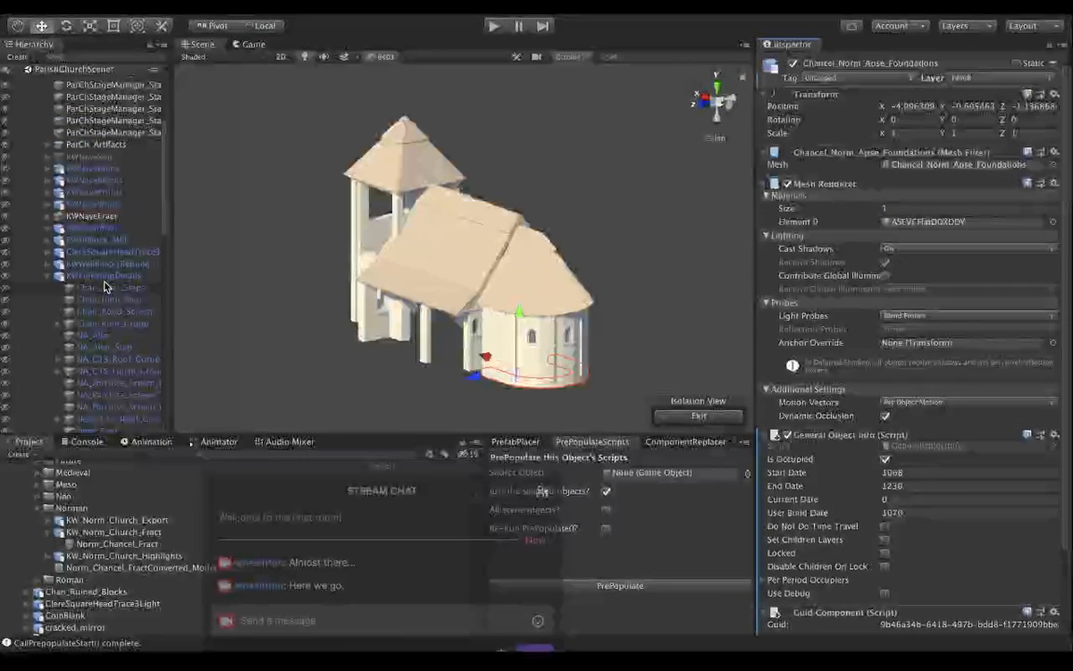
scroll(105, 286, down, 6)
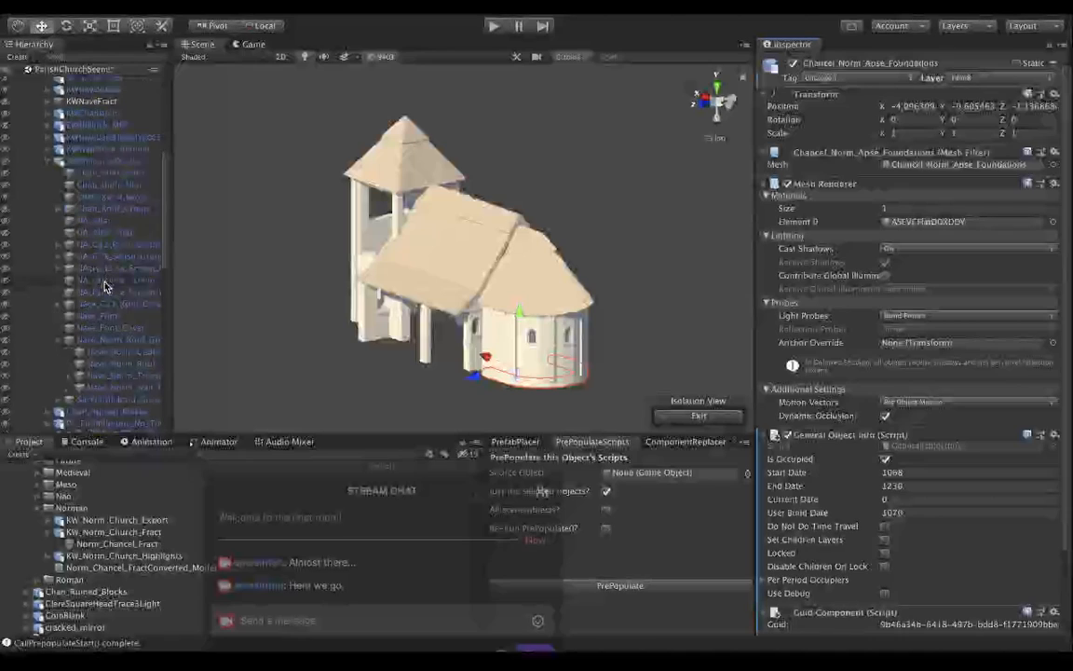
scroll(106, 286, down, 5)
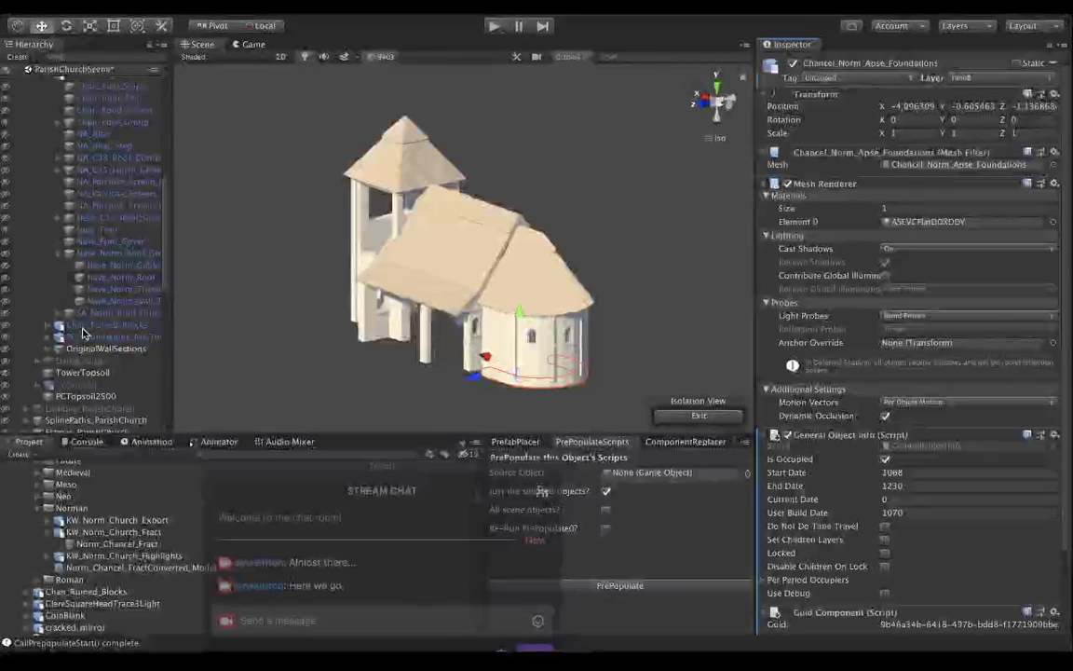
click(46, 338)
click(62, 340)
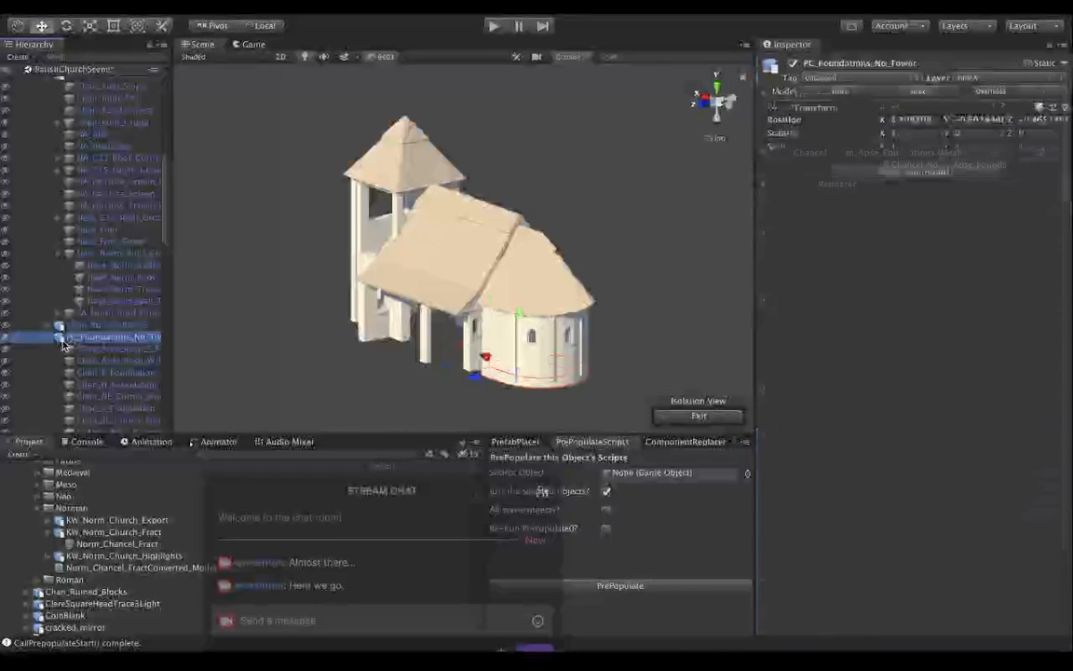
scroll(112, 247, down, 6)
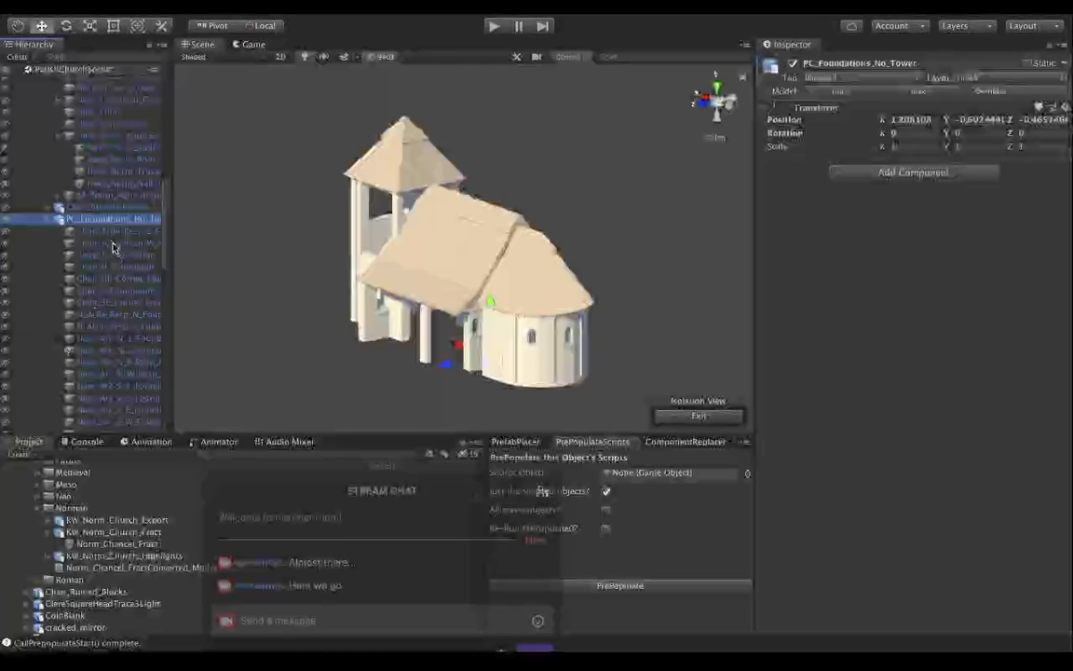
click(113, 244)
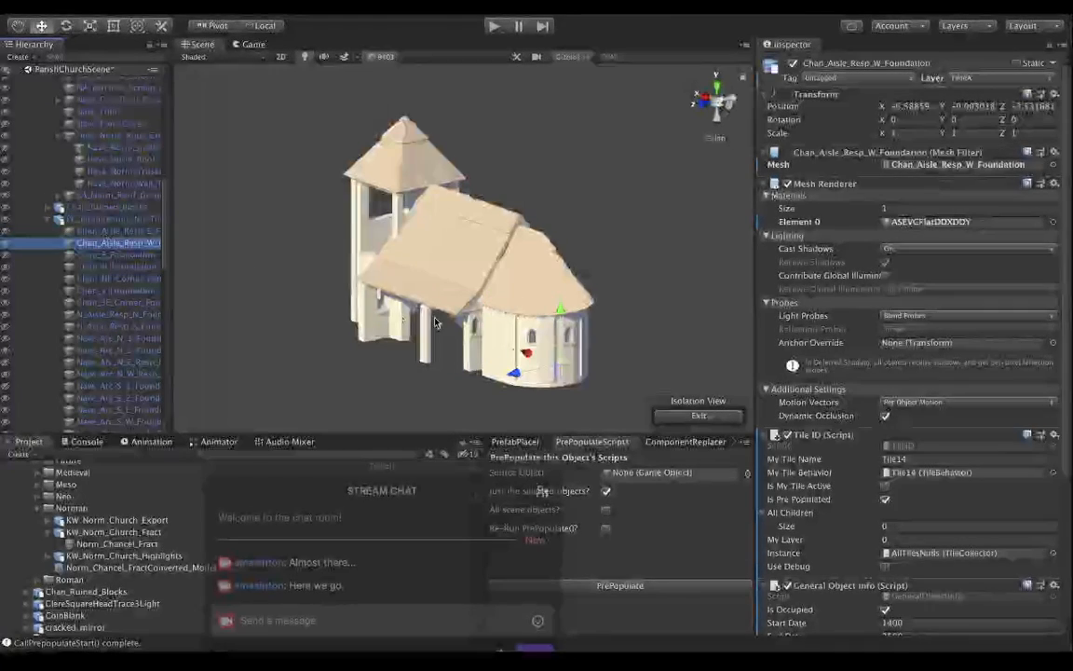
scroll(834, 488, down, 5)
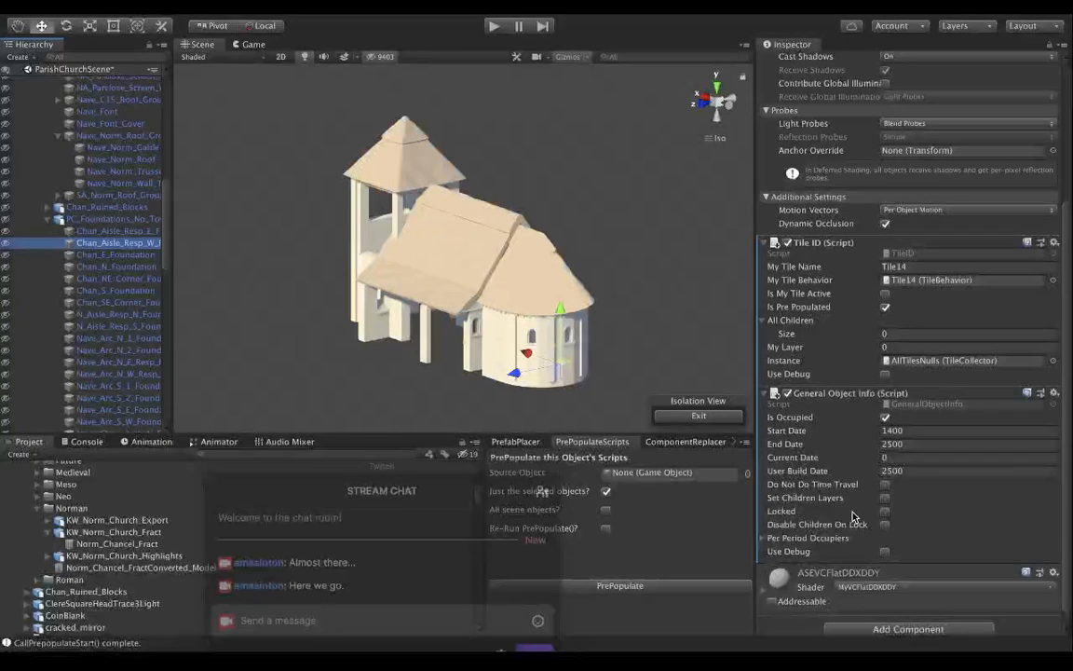
scroll(852, 517, down, 1)
scroll(853, 518, up, 10)
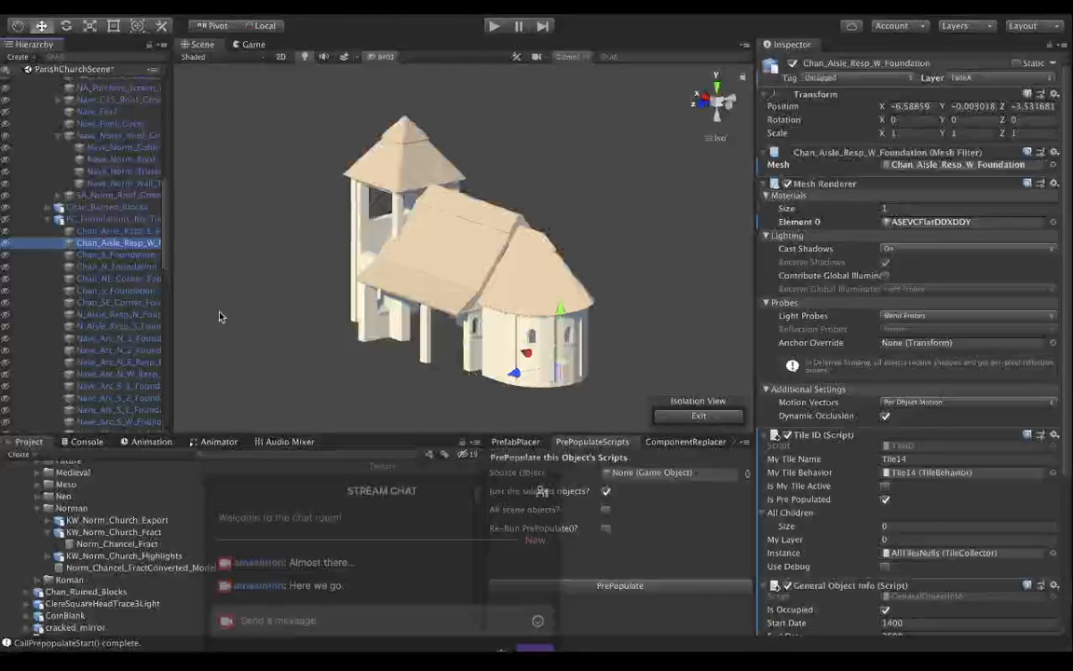
Collapse the PC_Foundations_No_Tower group and check the parish church site in the Game view, returning to the Scene view.
scroll(84, 223, down, 10)
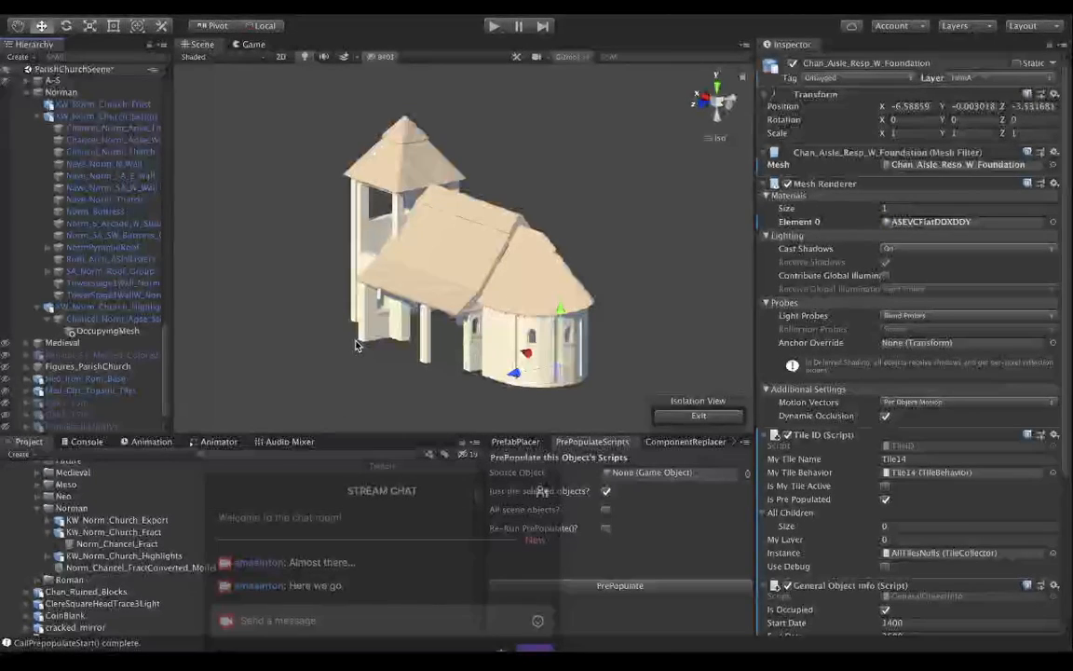
scroll(70, 211, up, 10)
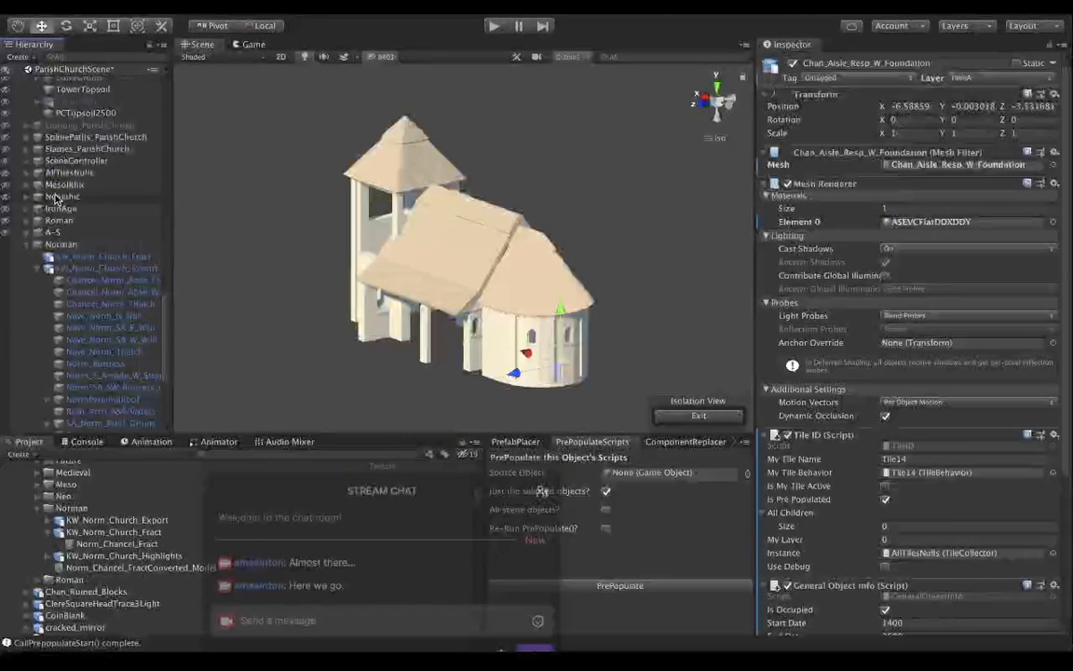
scroll(56, 198, up, 10)
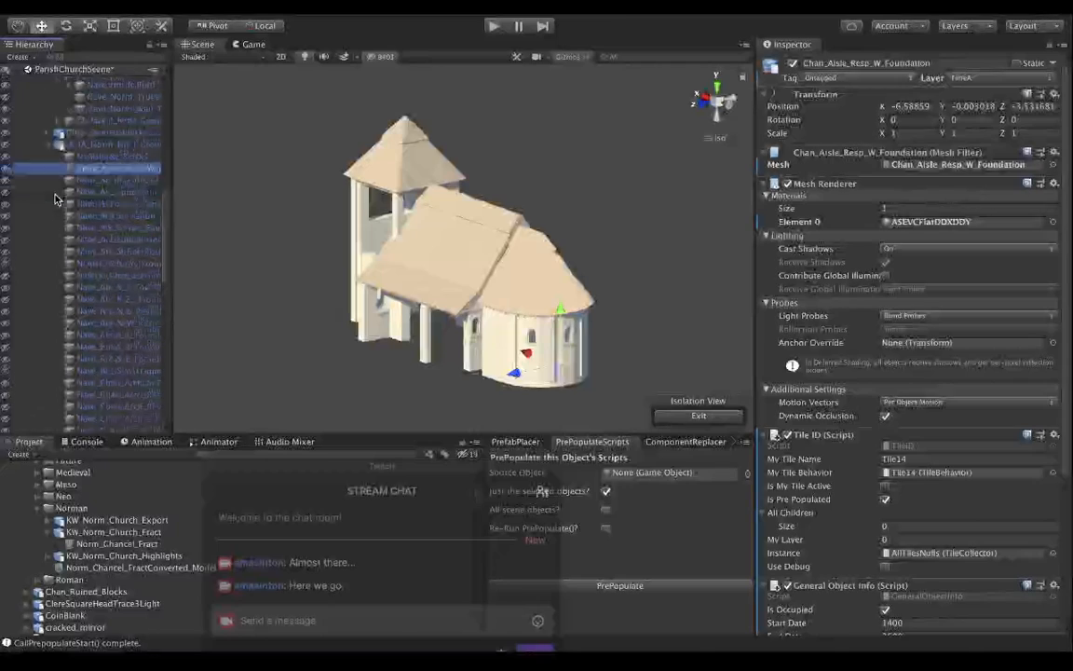
scroll(56, 196, up, 3)
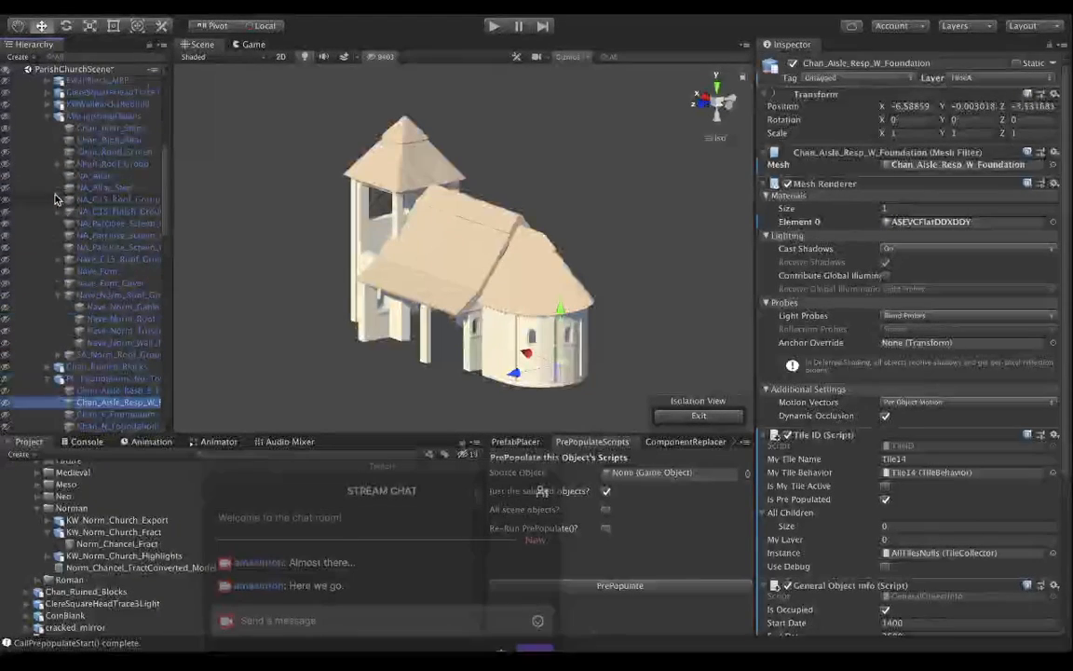
scroll(103, 233, down, 4)
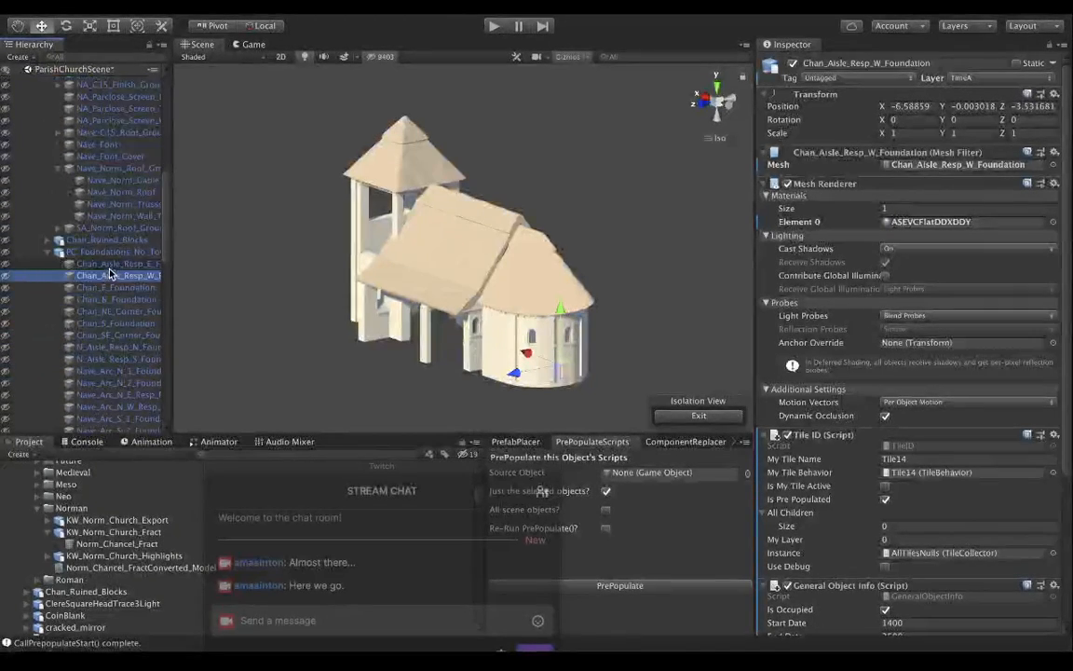
click(49, 252)
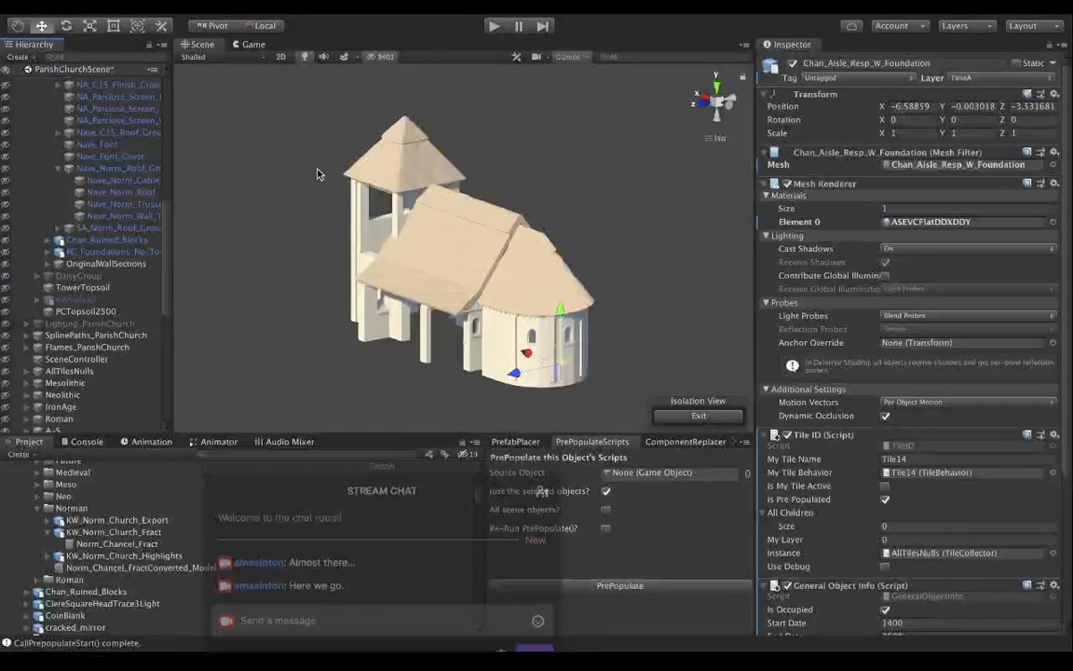
click(250, 44)
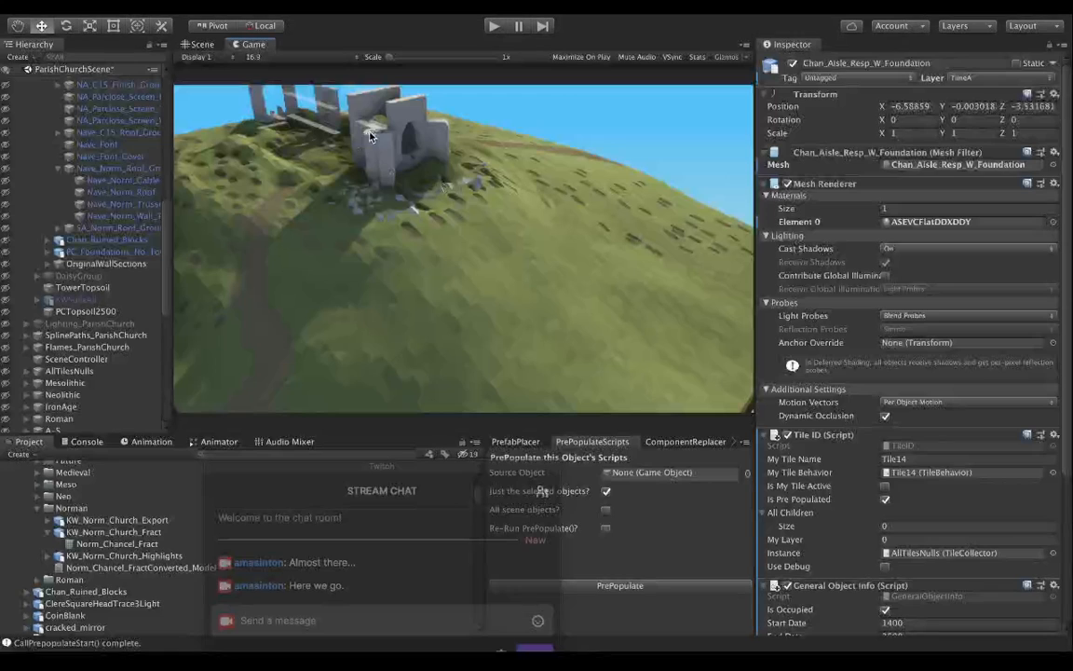
click(202, 46)
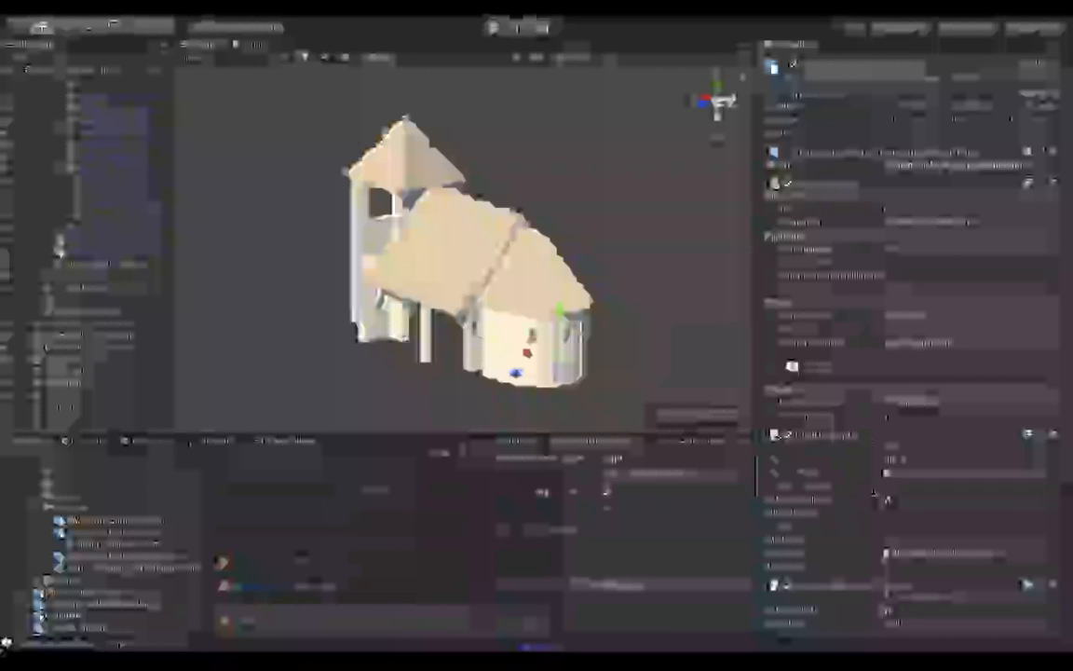
Create an empty child object under the Norman group.
scroll(856, 257, down, 5)
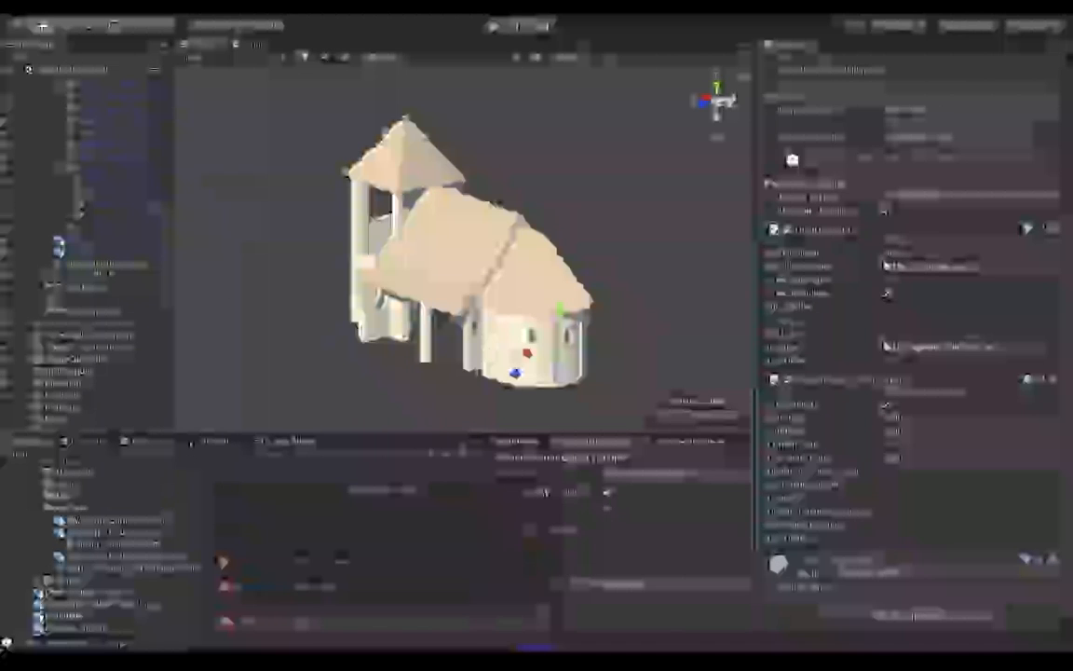
scroll(96, 271, up, 1)
scroll(96, 270, up, 5)
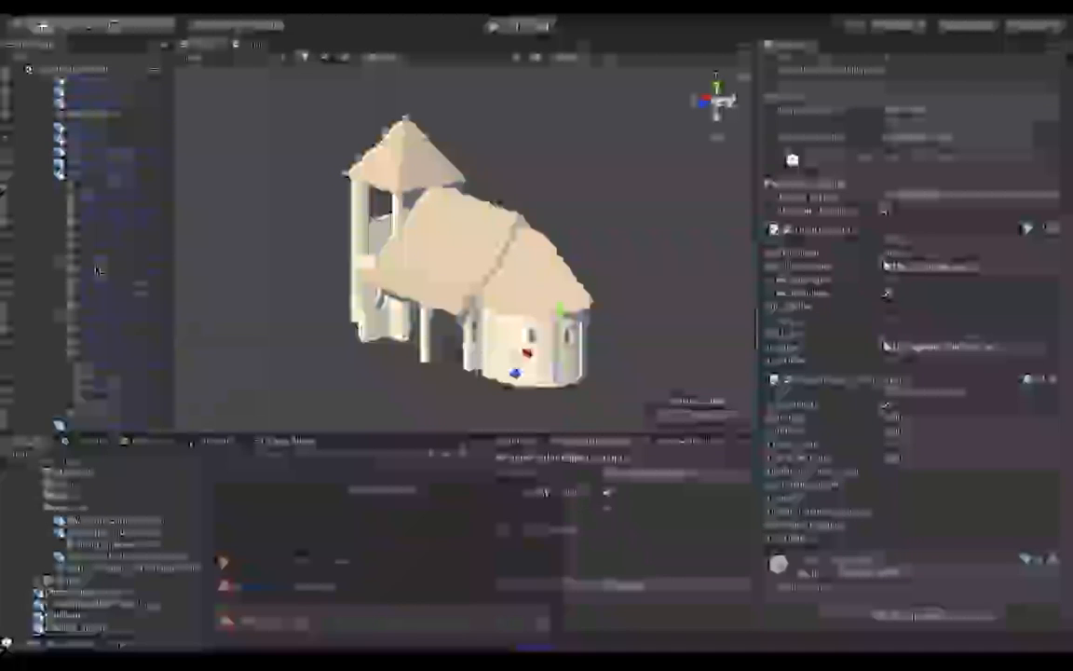
scroll(96, 270, up, 5)
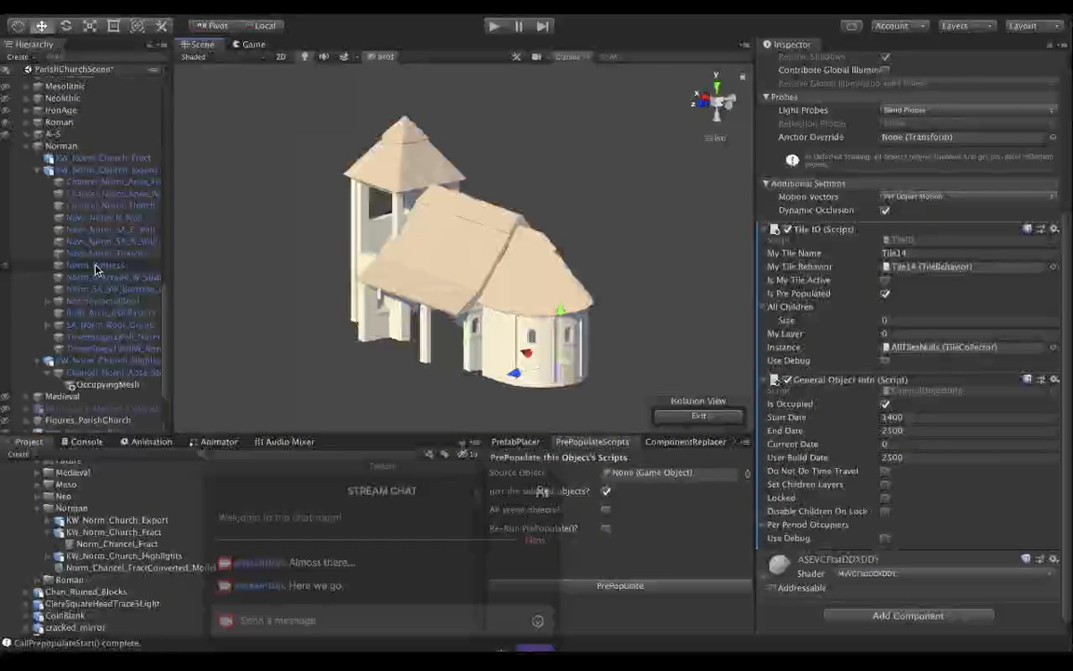
scroll(100, 182, up, 1)
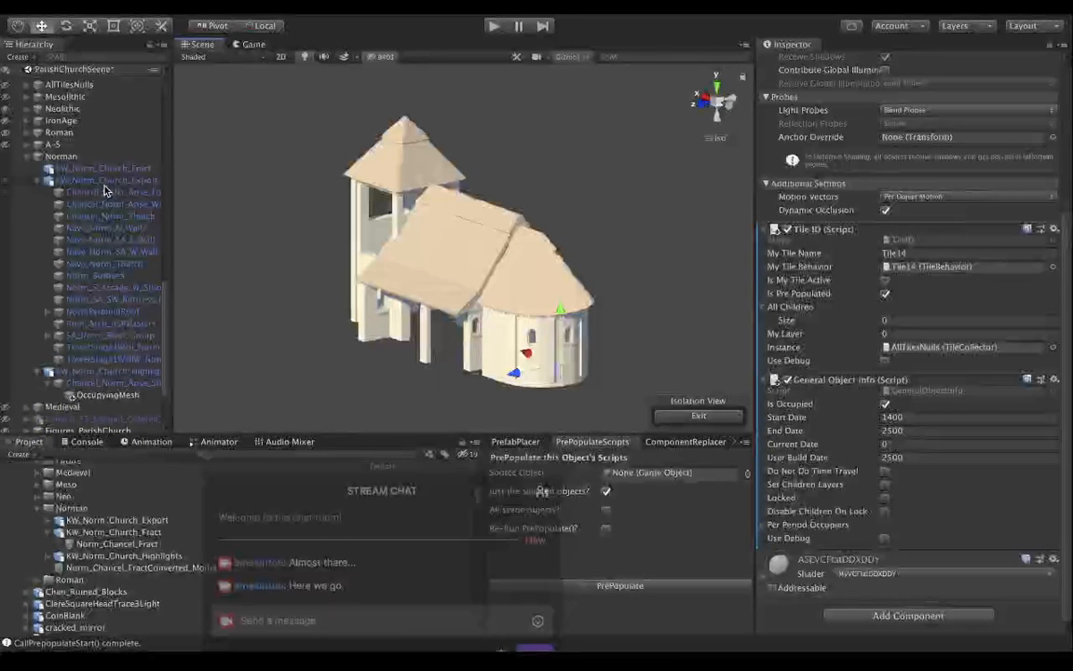
click(65, 159)
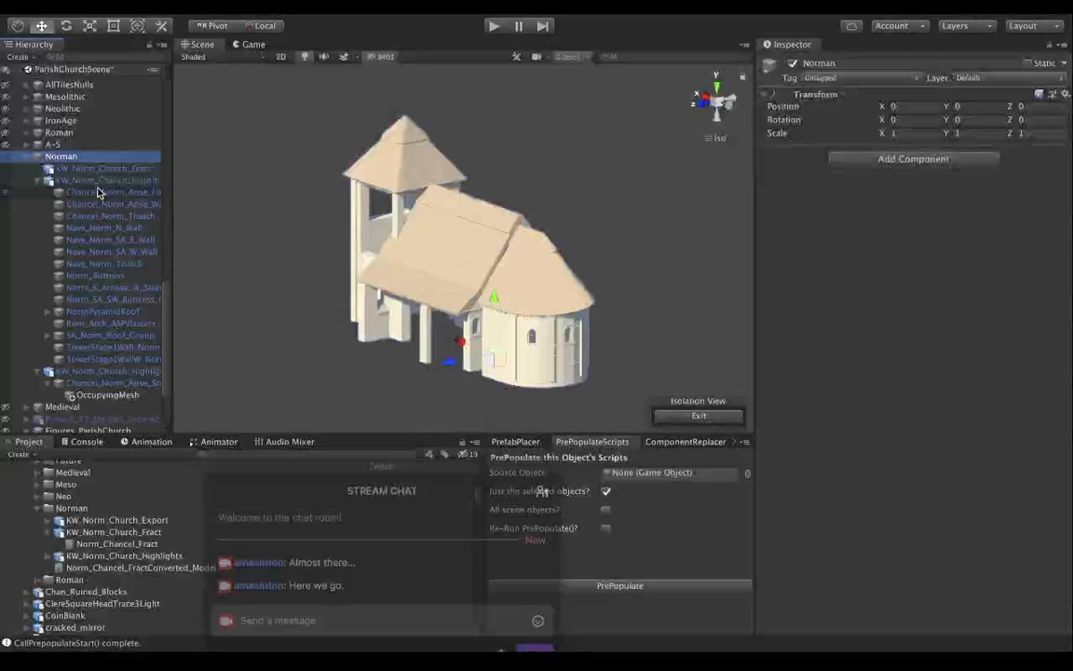
click(218, 2)
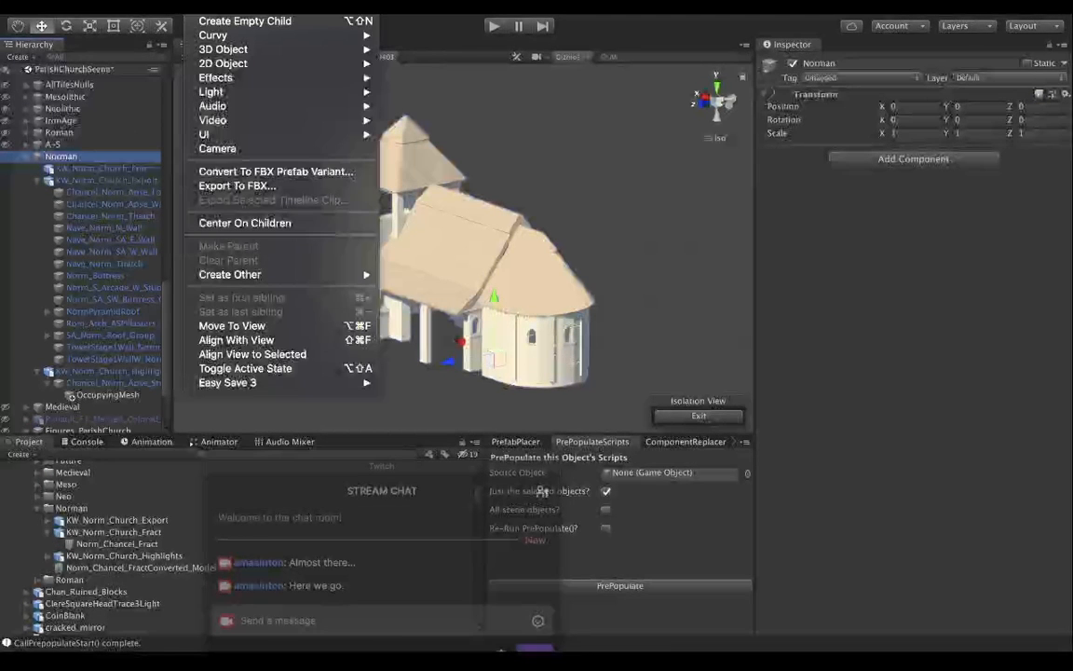
click(205, 21)
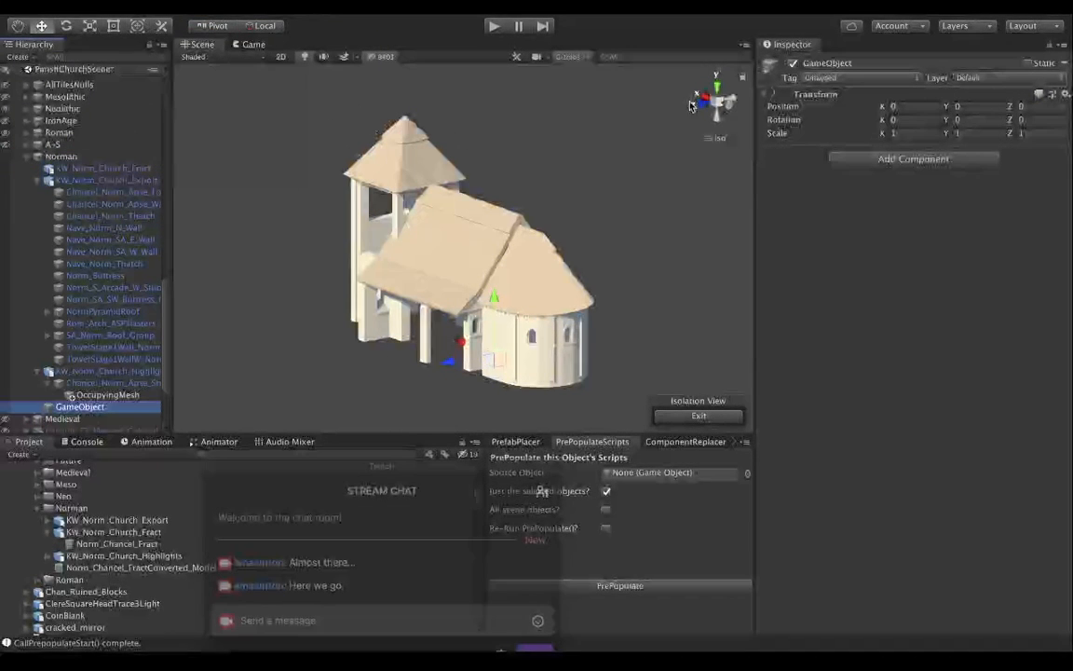
Name the new empty object Norman_Church_Area.
click(873, 63)
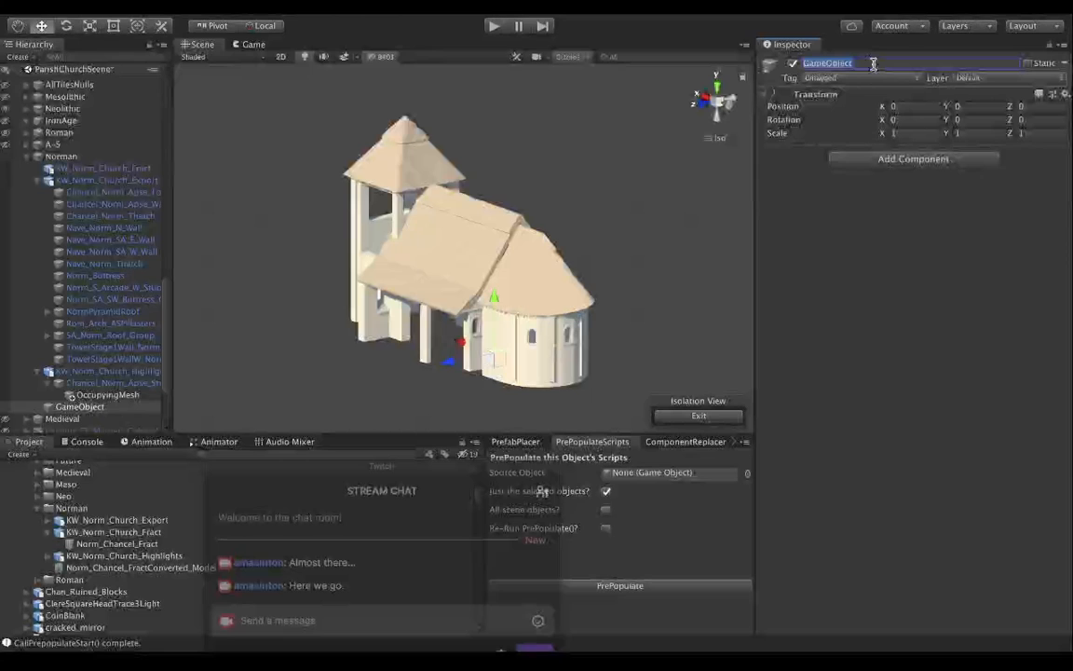
text(Norma)
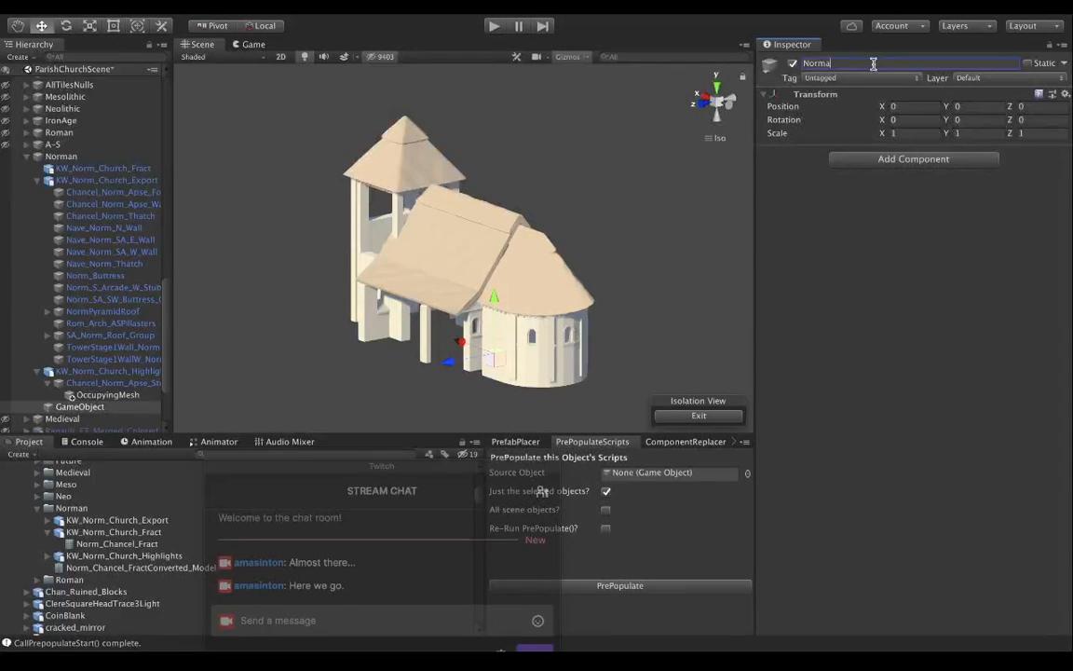
text(n_Church_Area)
key(Return)
scroll(132, 229, up, 10)
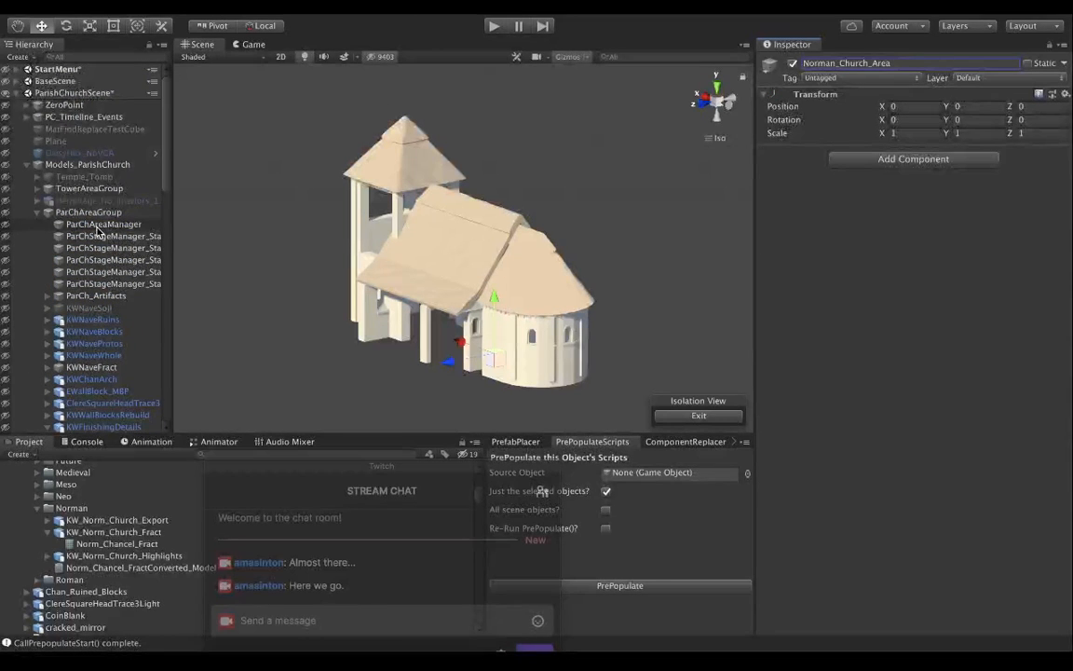
scroll(97, 231, down, 10)
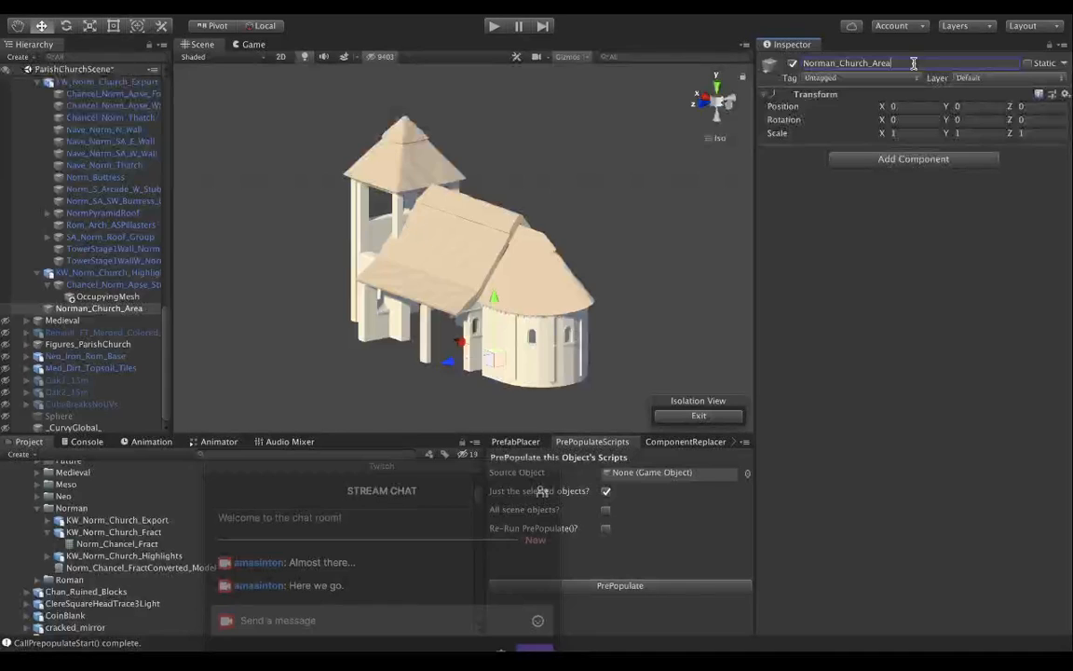
text(ger)
click(983, 81)
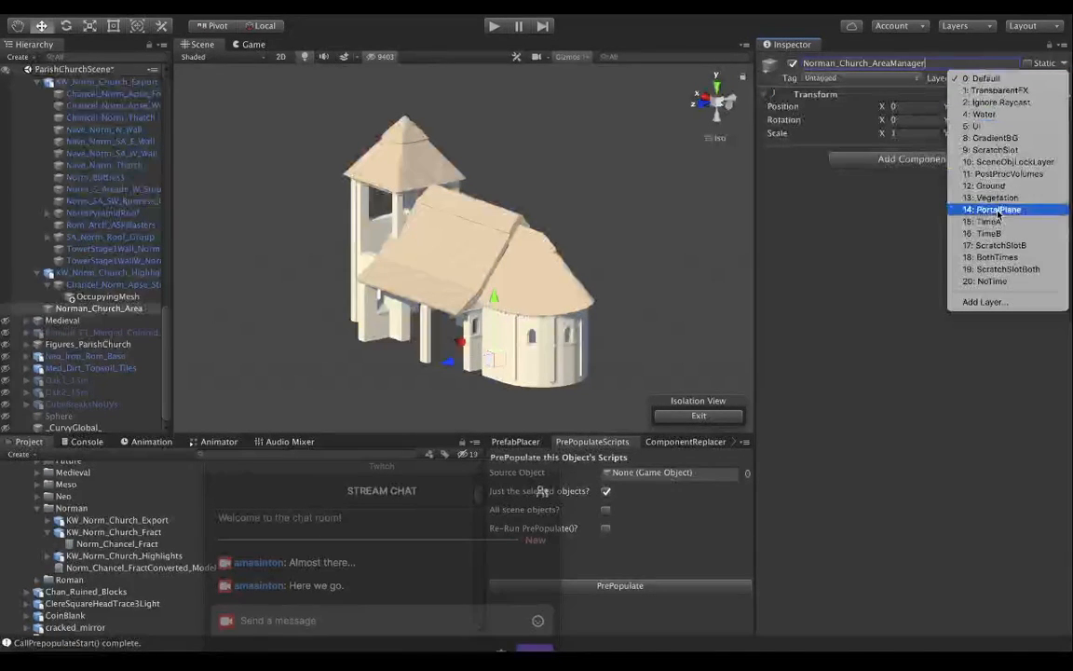
click(990, 233)
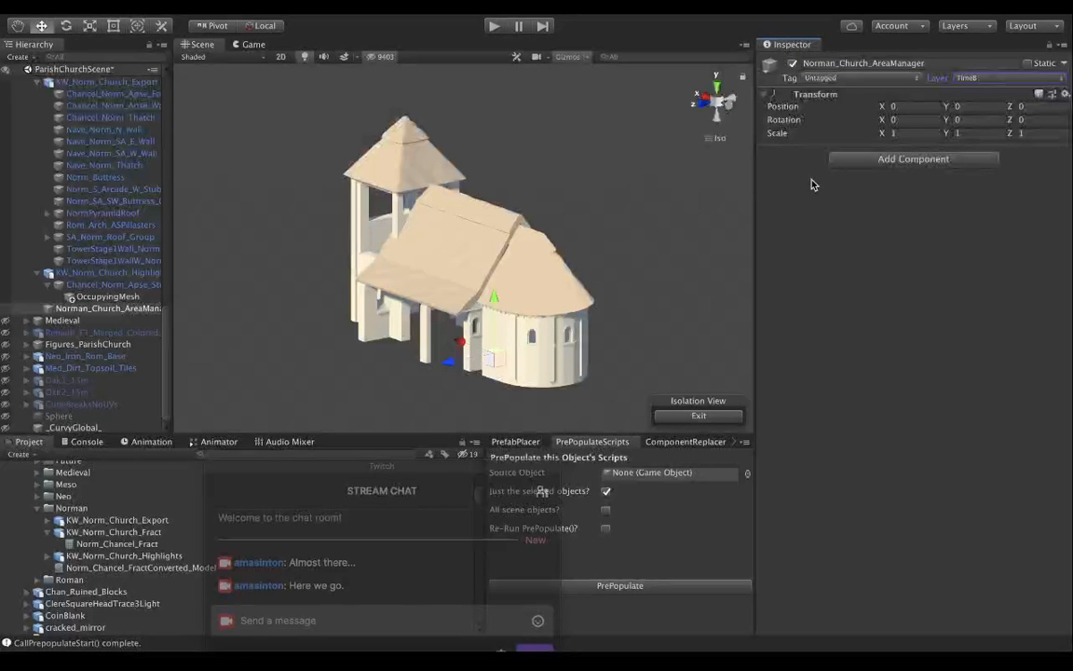
Inspect the Local Area Manager and Guid components on the parish church's ParChAreaManager object.
scroll(109, 164, up, 10)
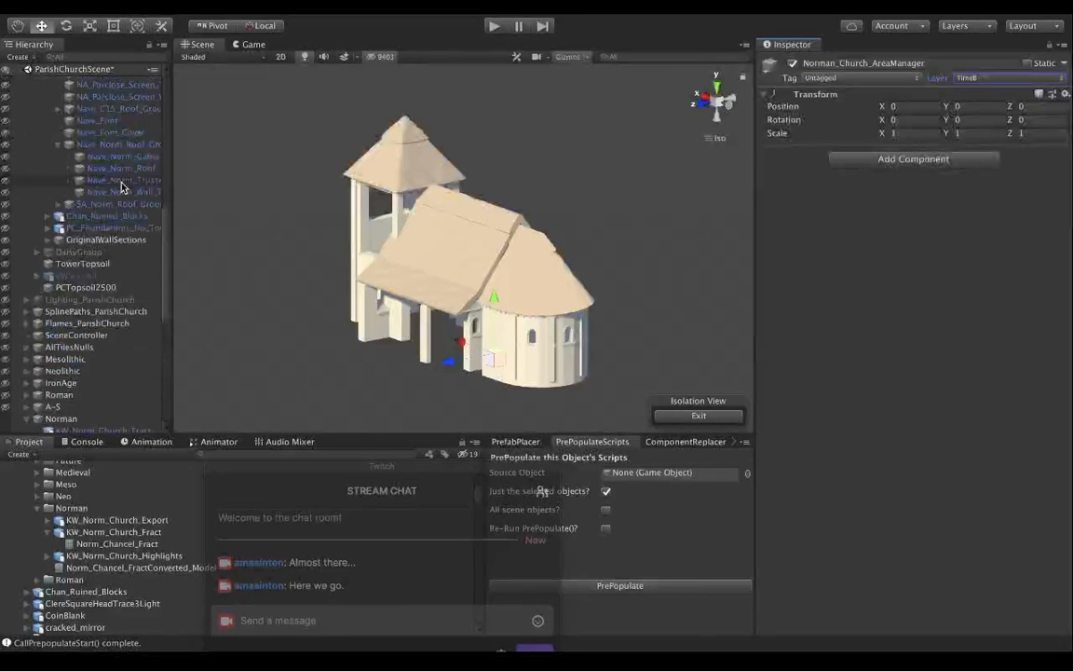
scroll(120, 184, up, 6)
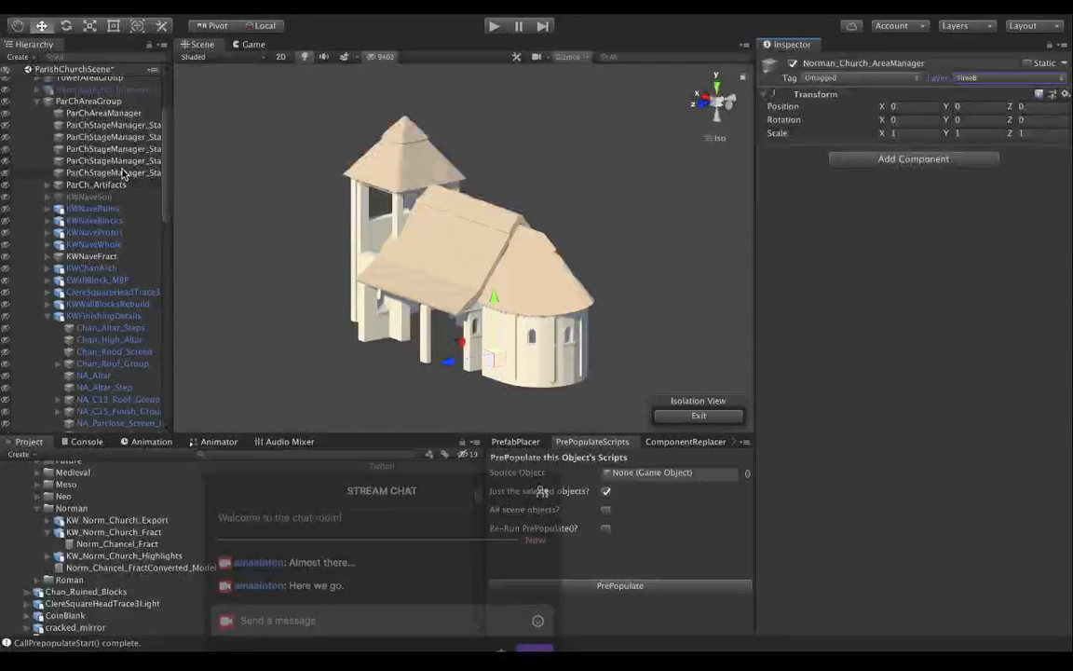
click(121, 114)
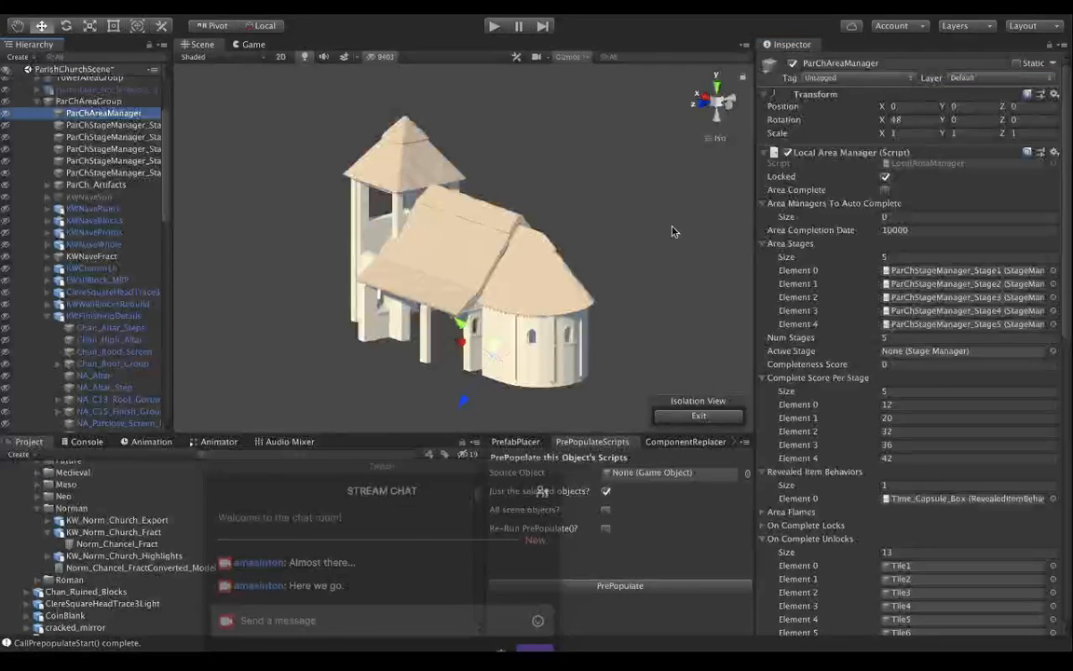
click(762, 152)
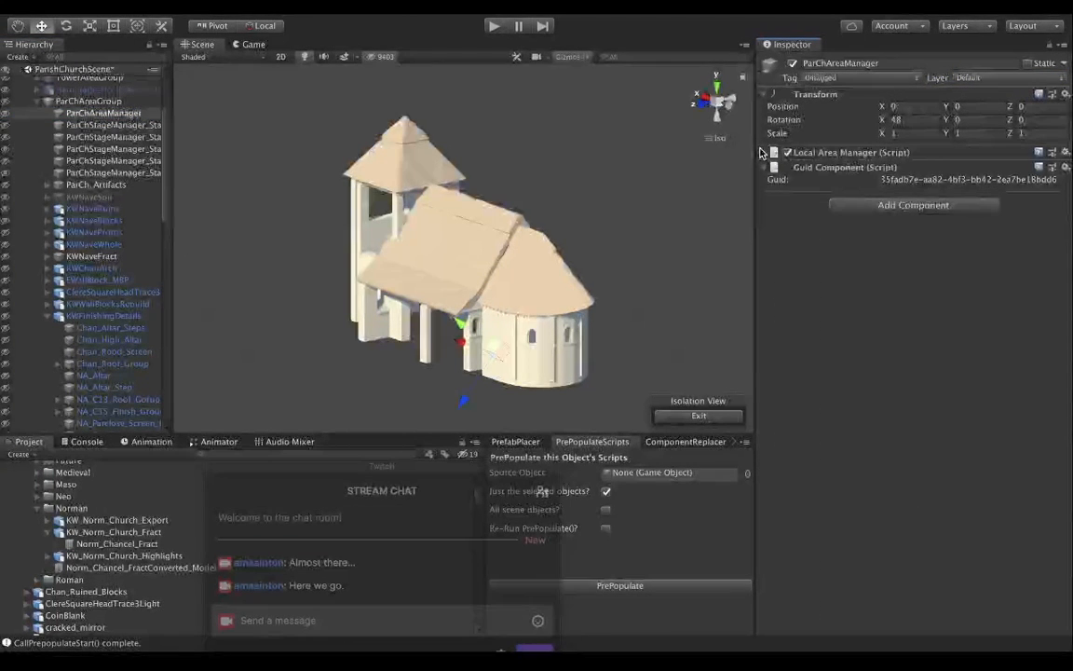
click(762, 152)
Move Norman_Church_AreaManager to the first place inside the Norman group, above KW_Norm_Church_Fract.
scroll(120, 237, down, 5)
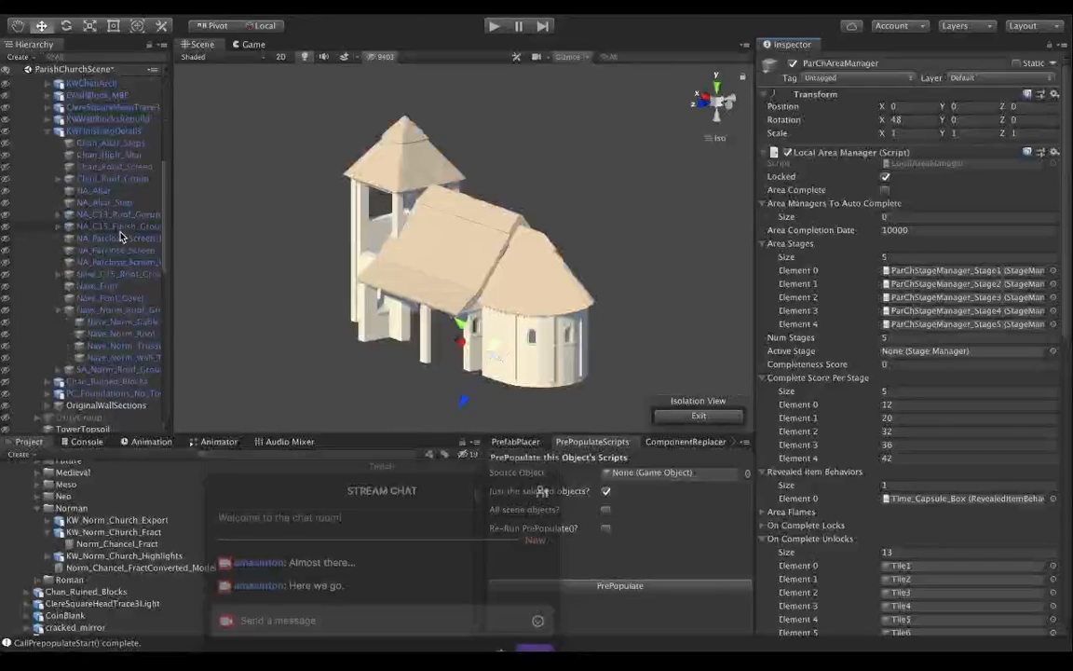
scroll(119, 237, down, 10)
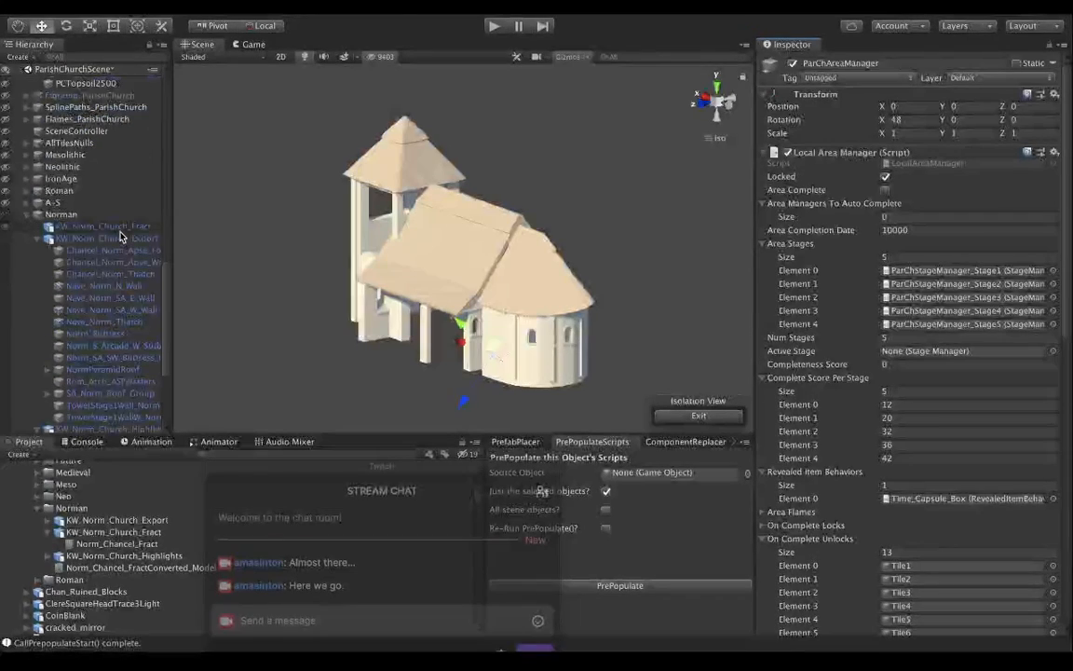
click(116, 232)
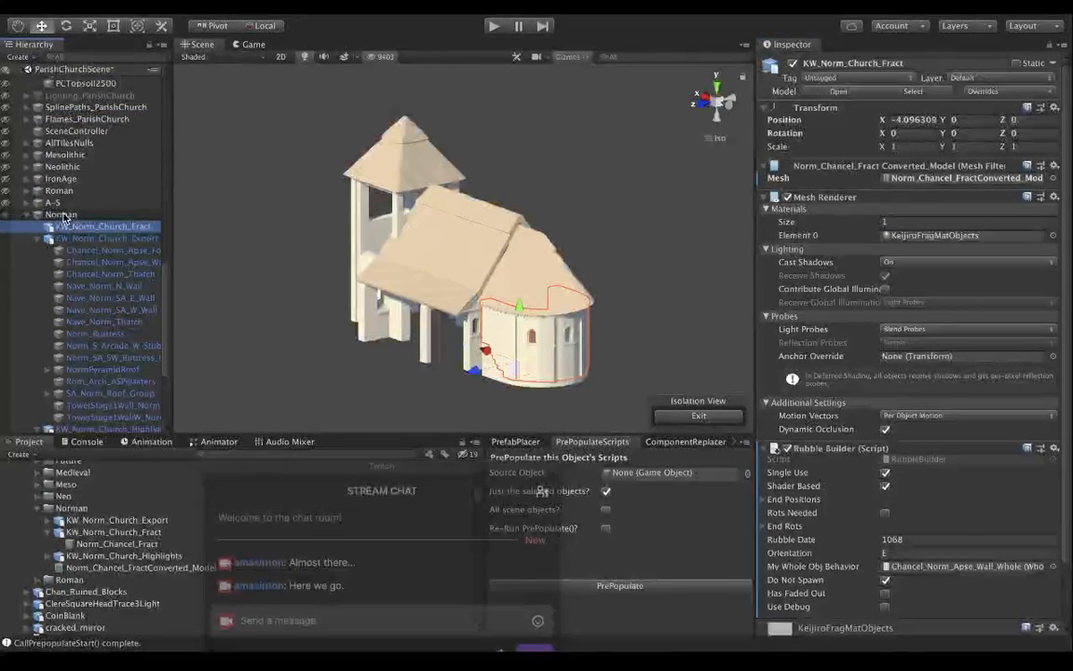
scroll(90, 287, down, 2)
scroll(90, 287, down, 2)
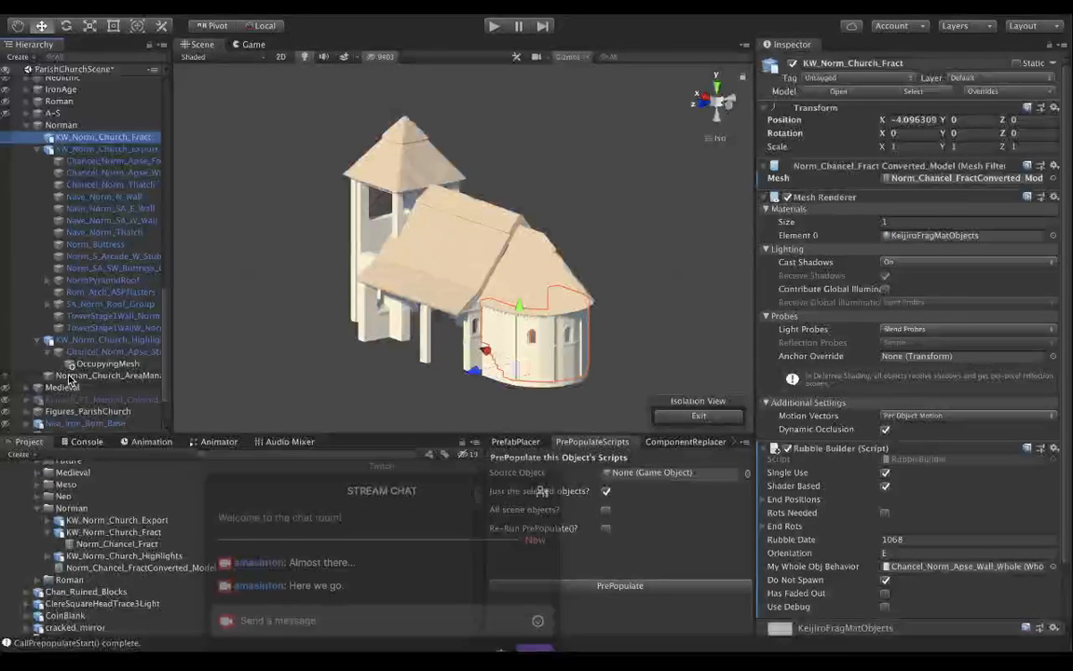
drag(70, 375, 75, 130)
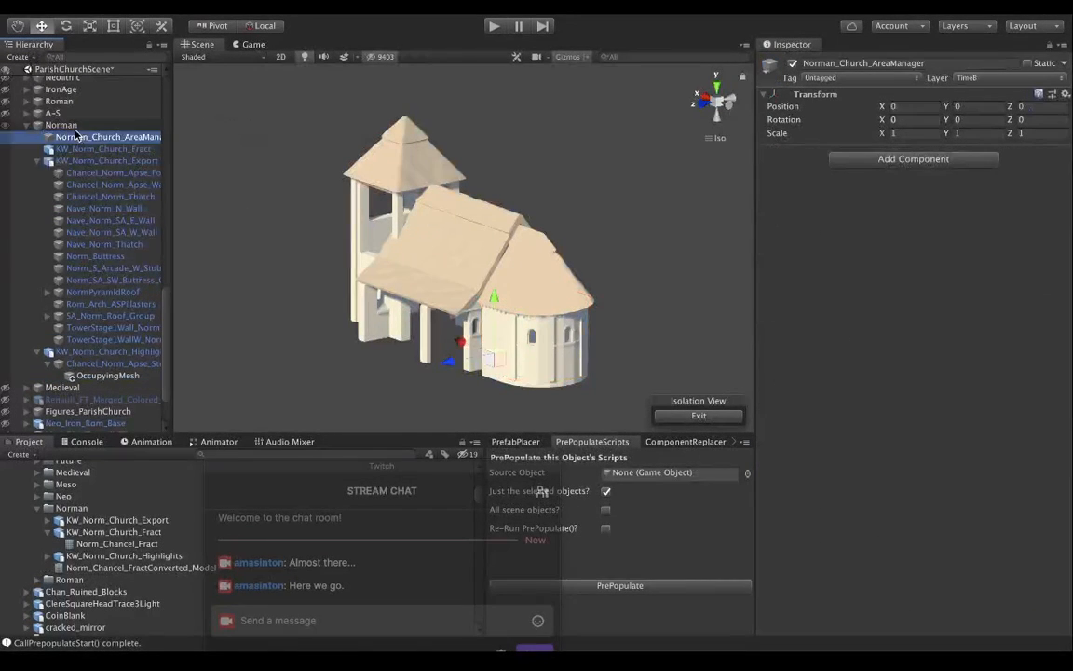
Add a Guid Component and a Local Area Manager script to Norman_Church_AreaManager.
click(914, 160)
text(guid)
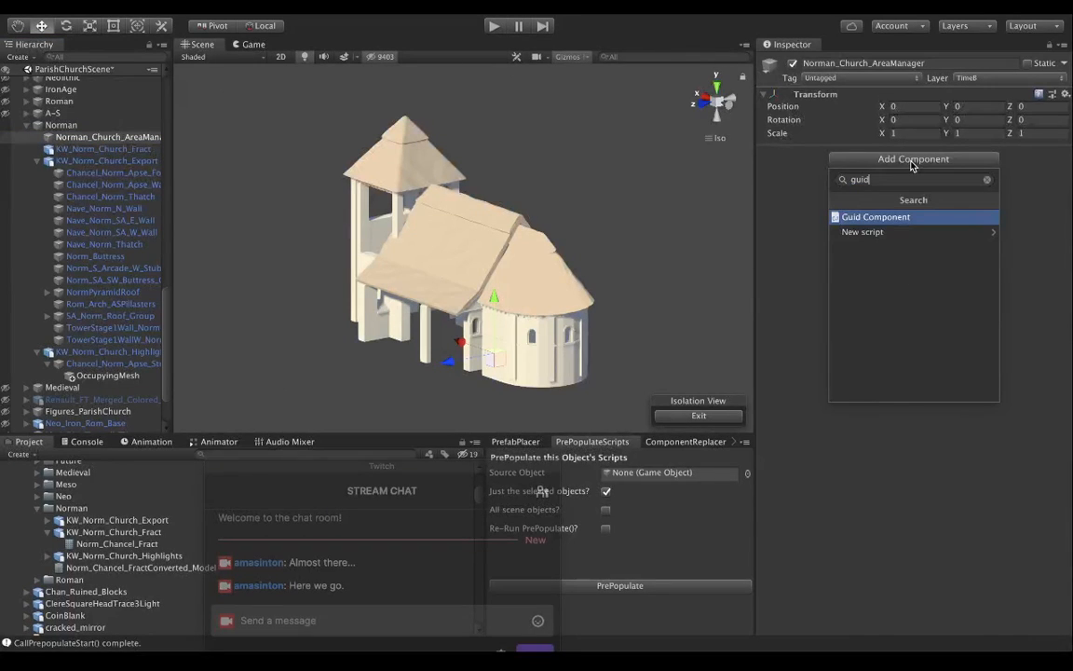
key(Return)
click(911, 191)
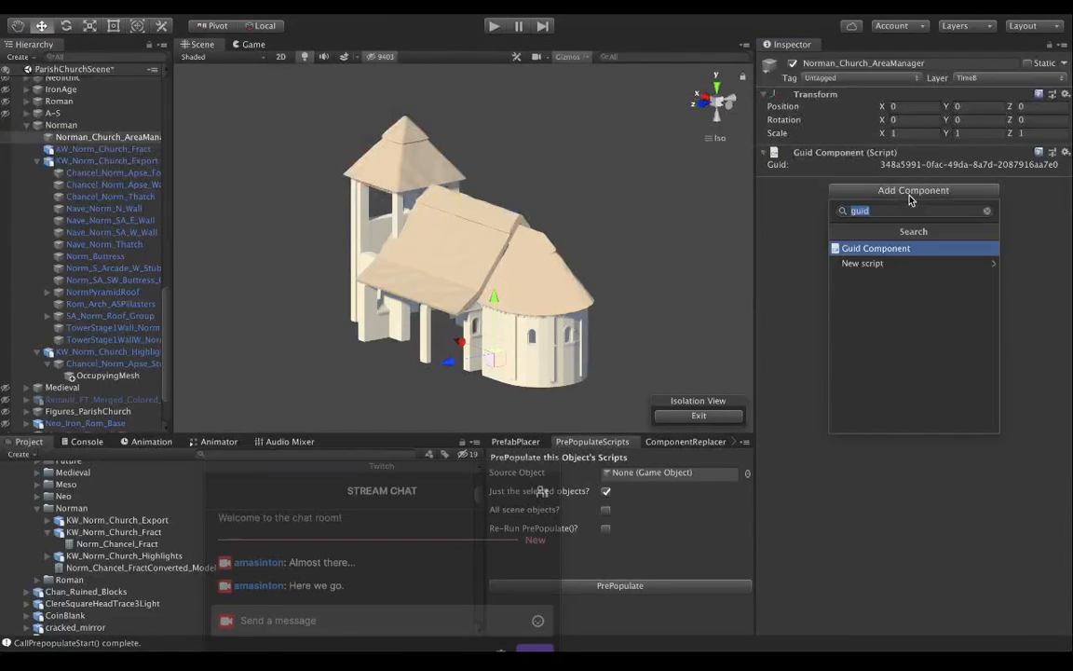
text(area)
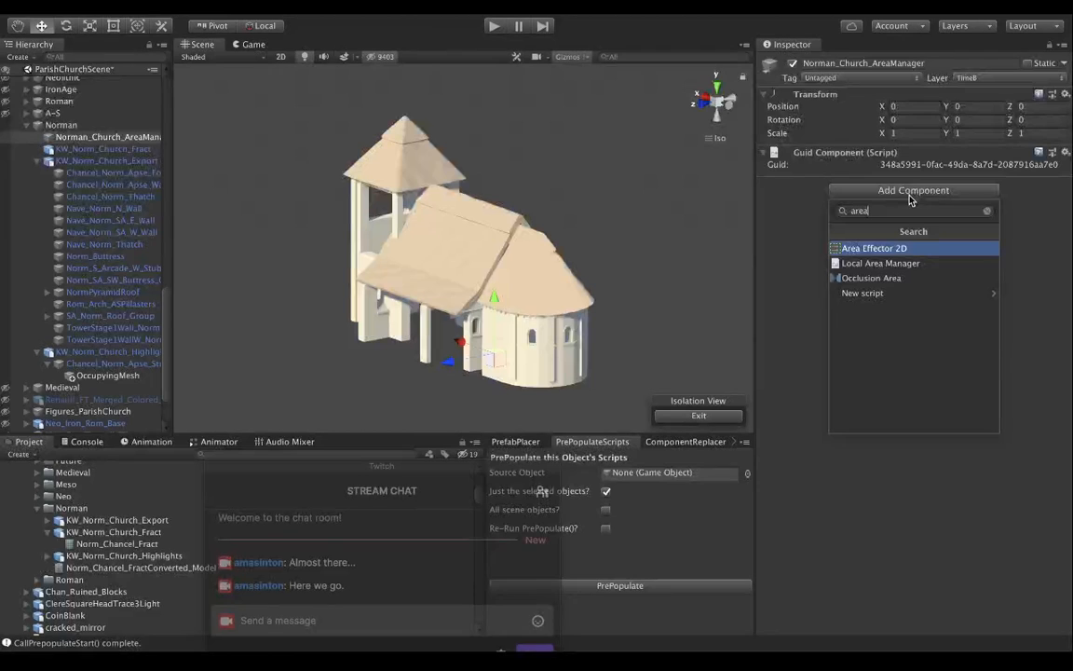
click(893, 263)
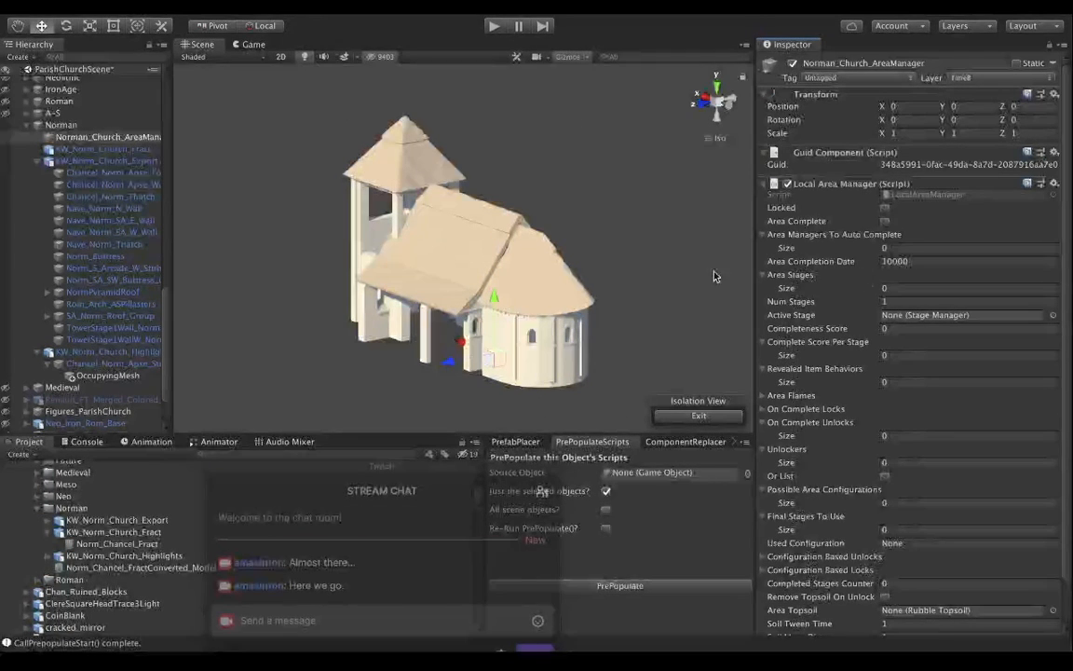
Examine the Local Area Manager settings of A-S_Area_Manager in the A-S group for reference.
scroll(135, 219, up, 2)
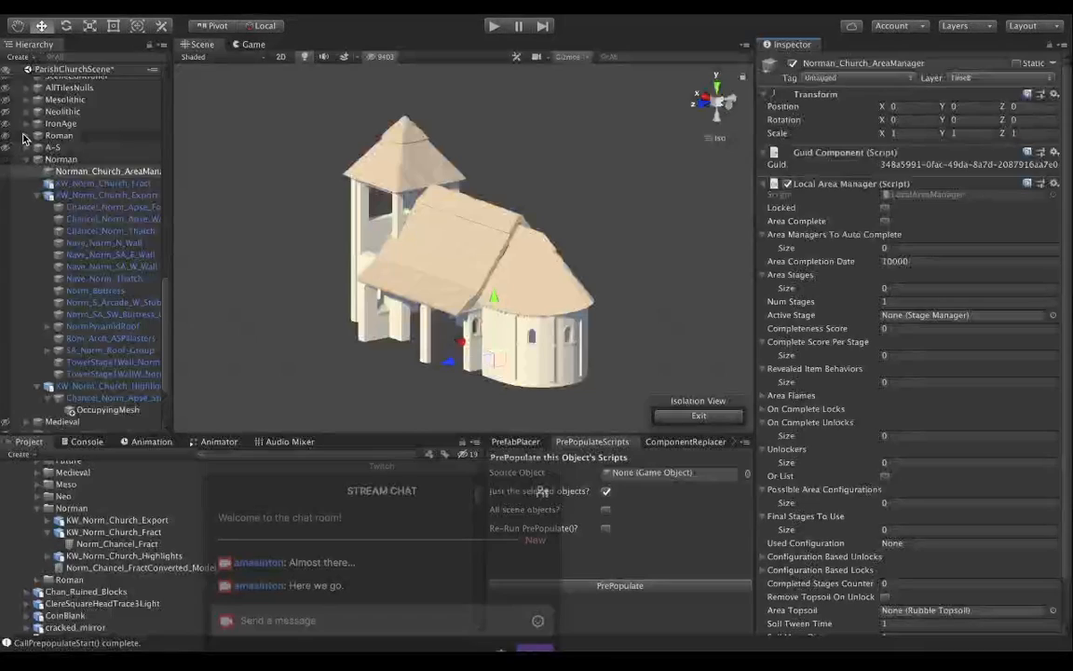
click(29, 136)
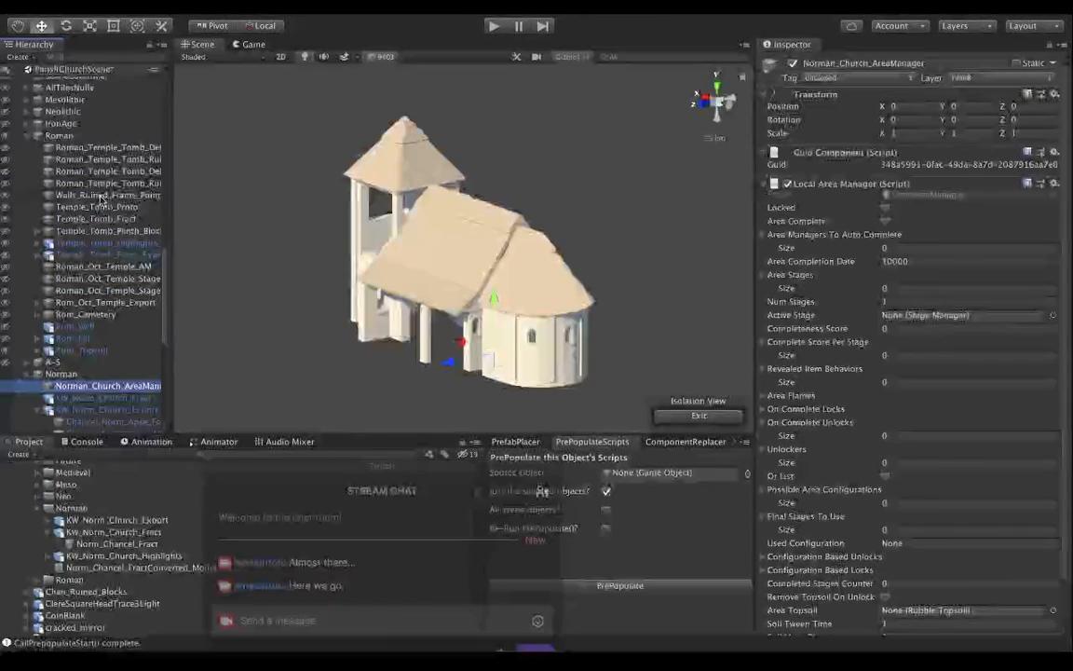
click(29, 136)
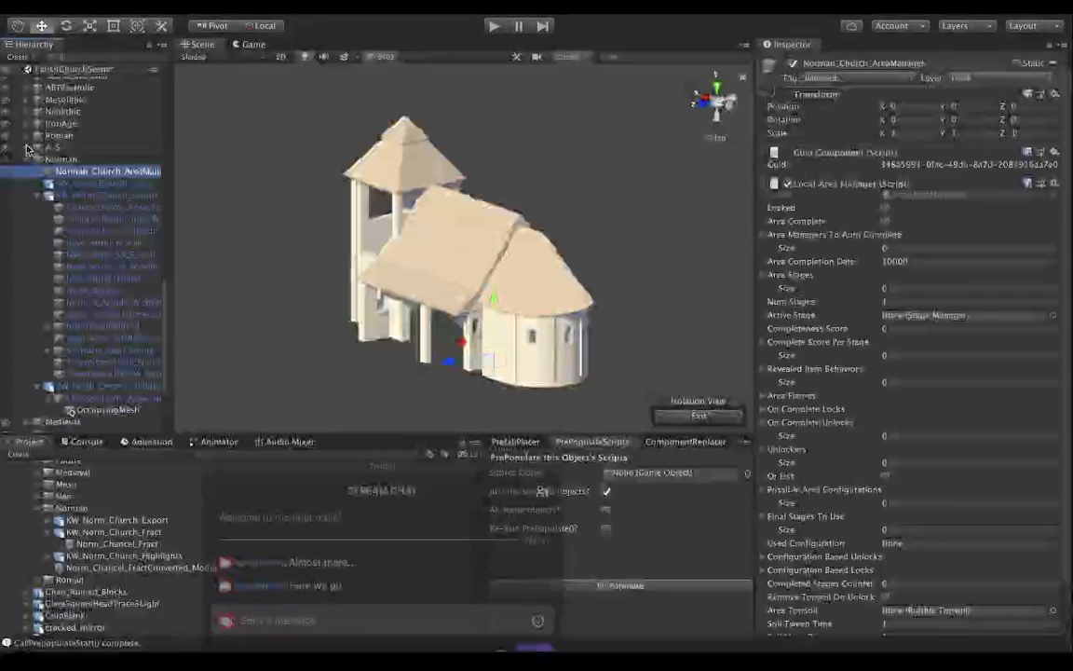
click(29, 147)
click(86, 161)
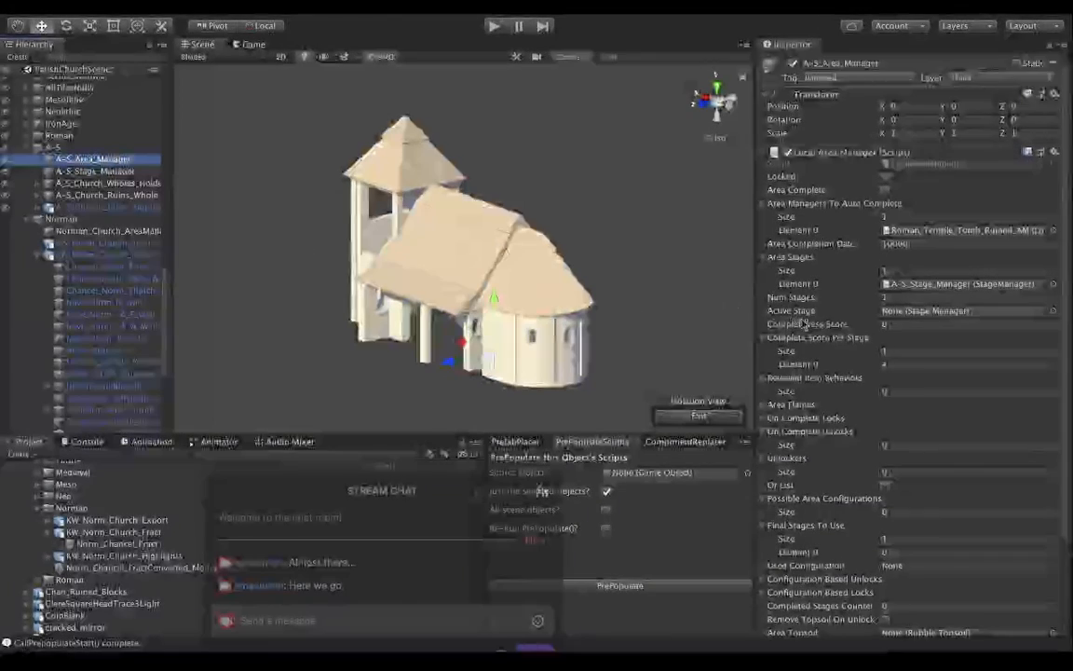
scroll(855, 343, down, 3)
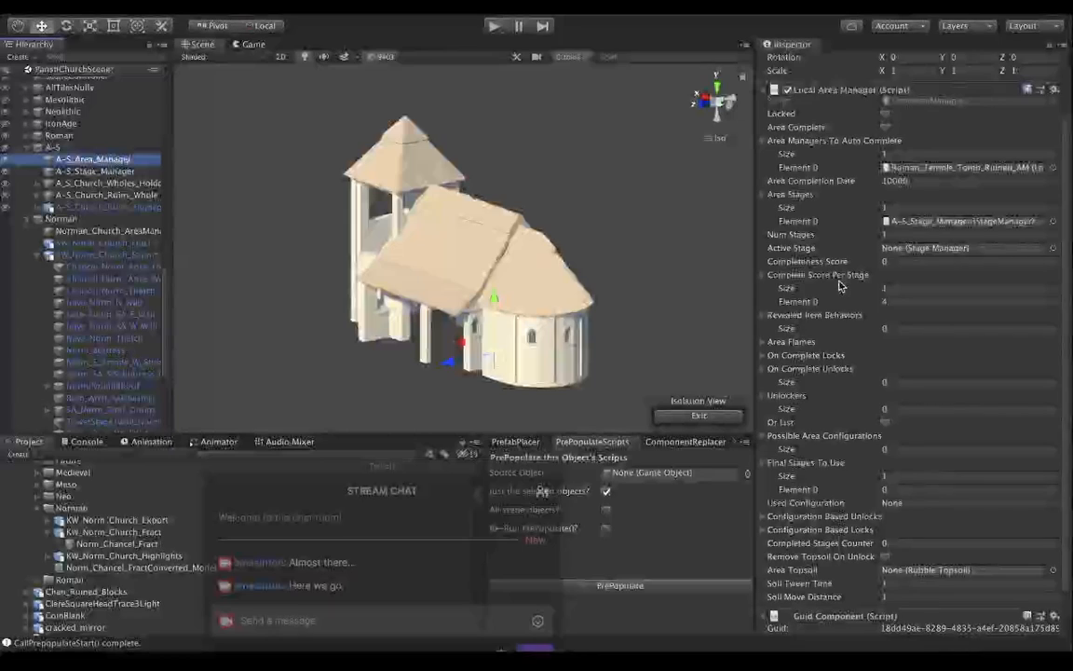
scroll(839, 286, down, 2)
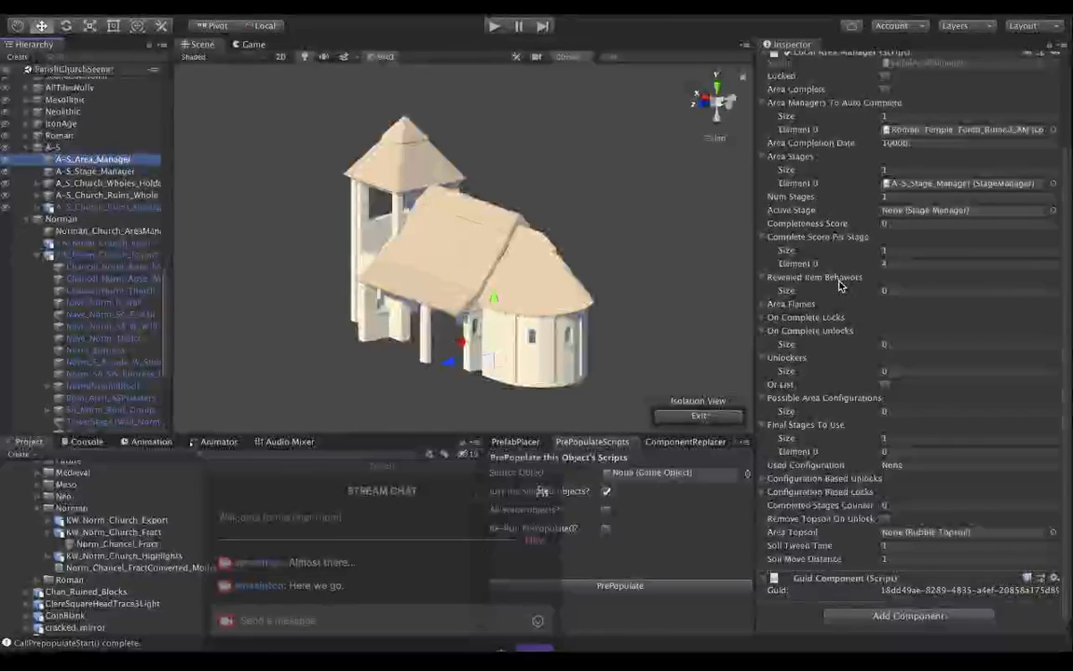
scroll(839, 286, up, 5)
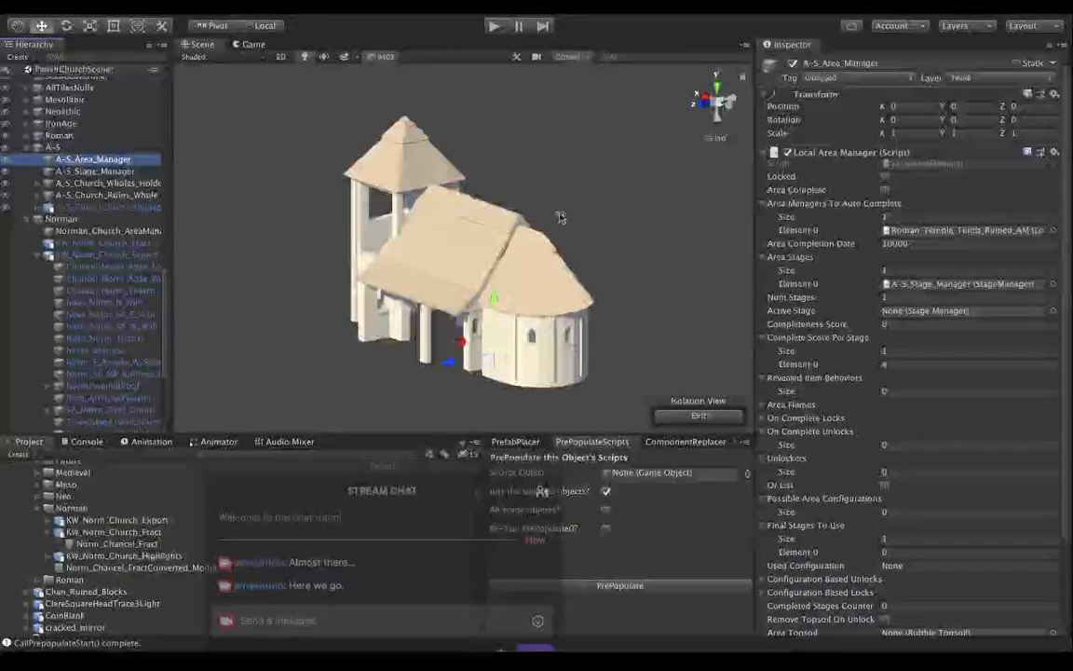
Return to Norman_Church_AreaManager, collapse its Area Managers To Auto Complete list and review the completion date and stage fields.
click(135, 231)
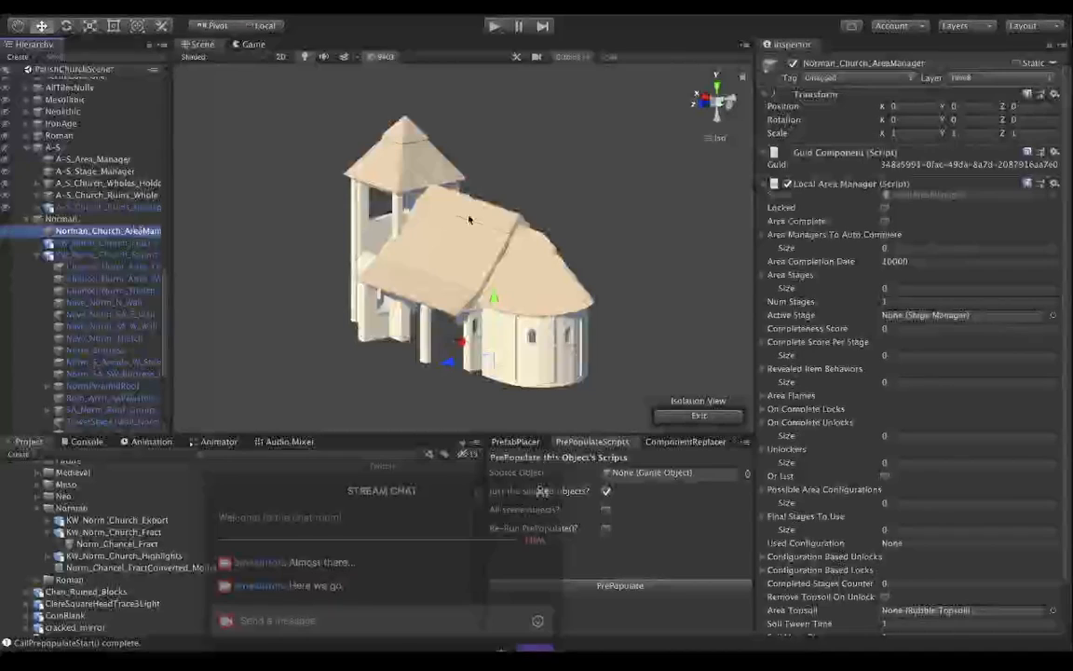
scroll(769, 238, down, 2)
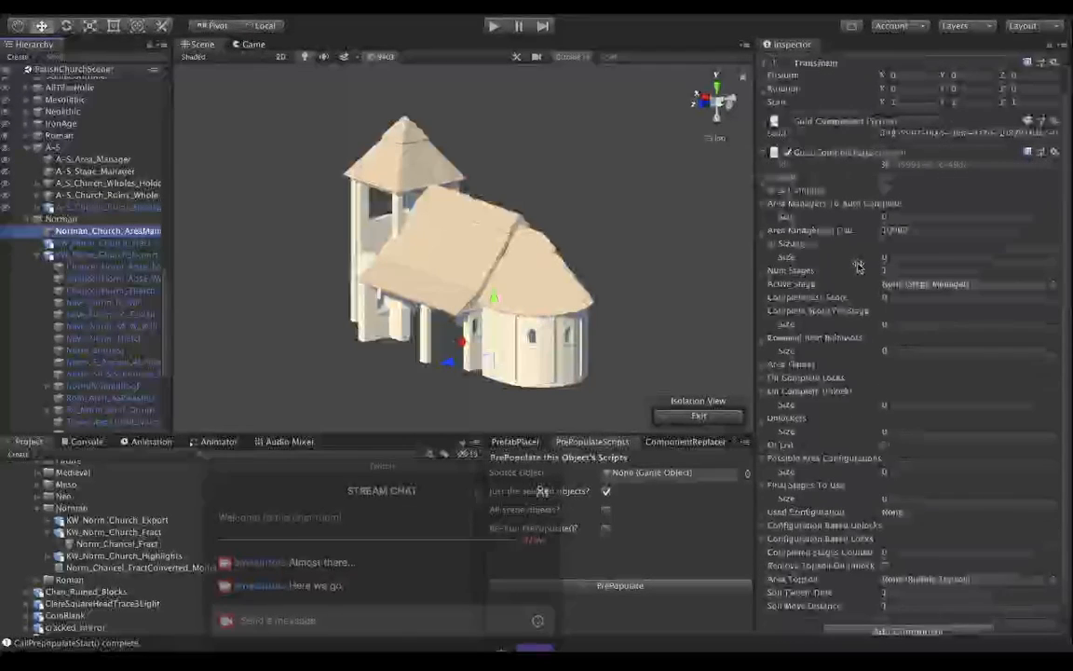
click(759, 202)
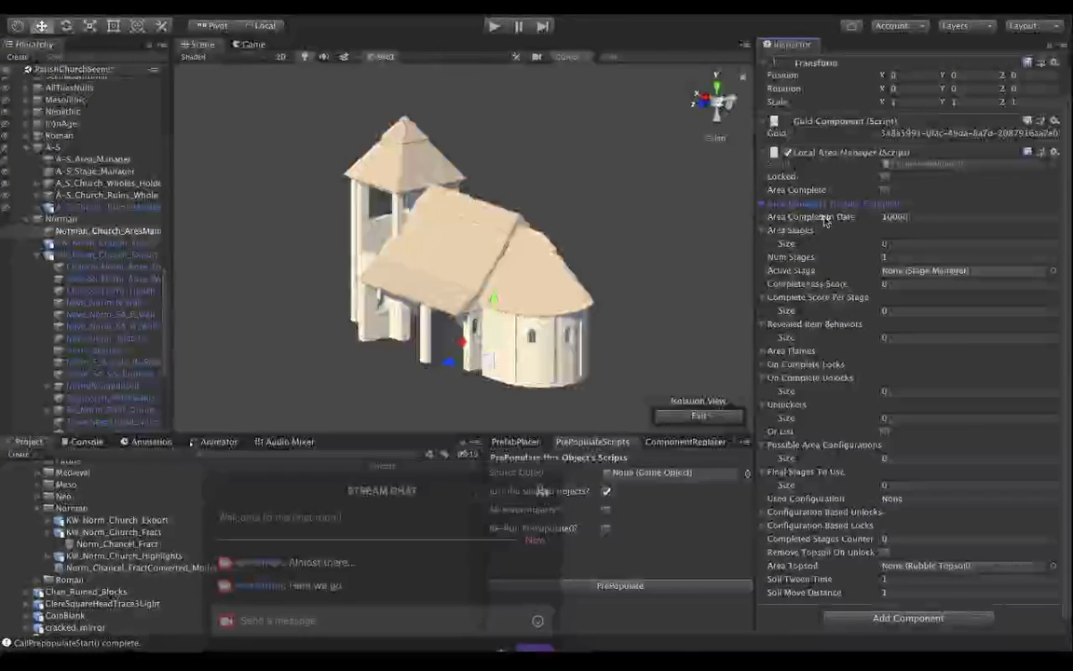
click(916, 217)
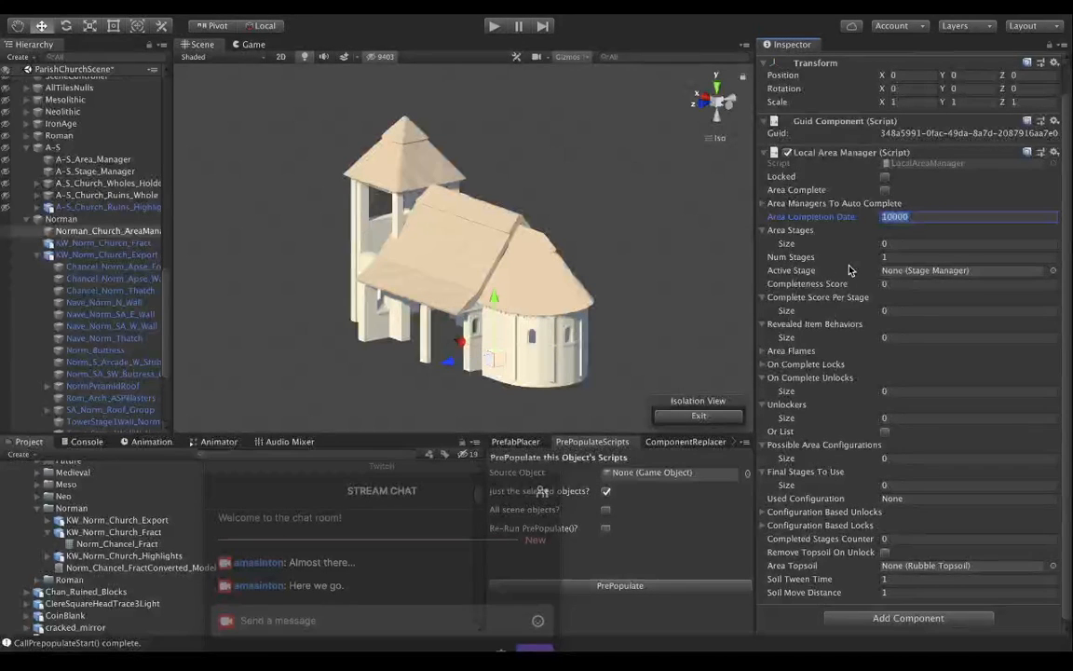
scroll(851, 270, down, 1)
click(935, 233)
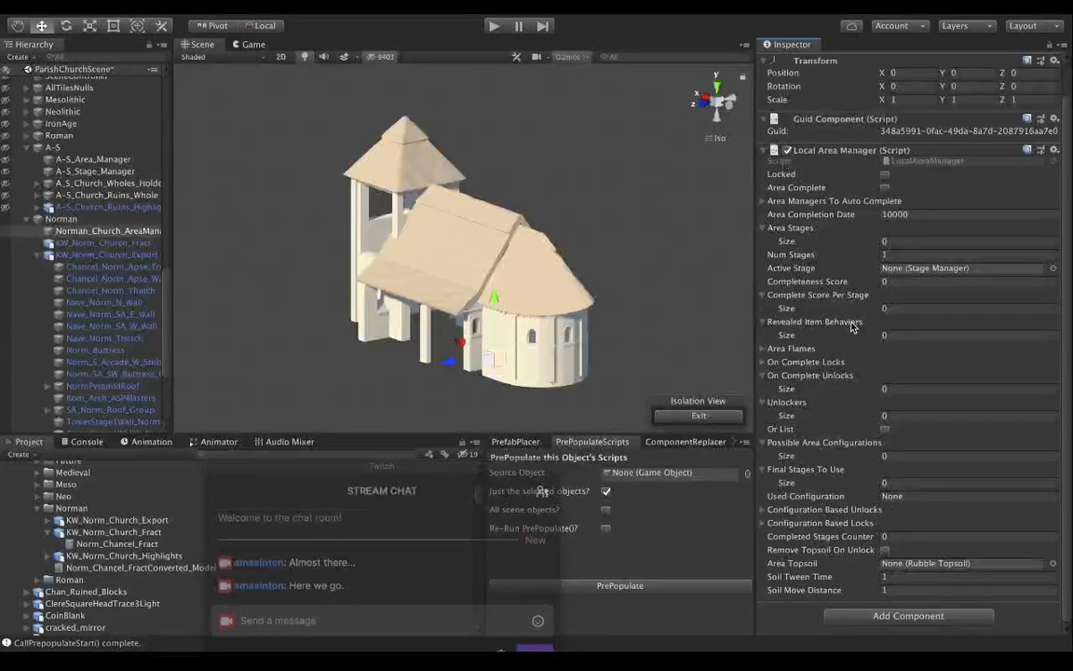
Give Norman_Church_AreaManager's Complete Score Per Stage list a size of 1 and set its Element 0 to 1.
click(885, 308)
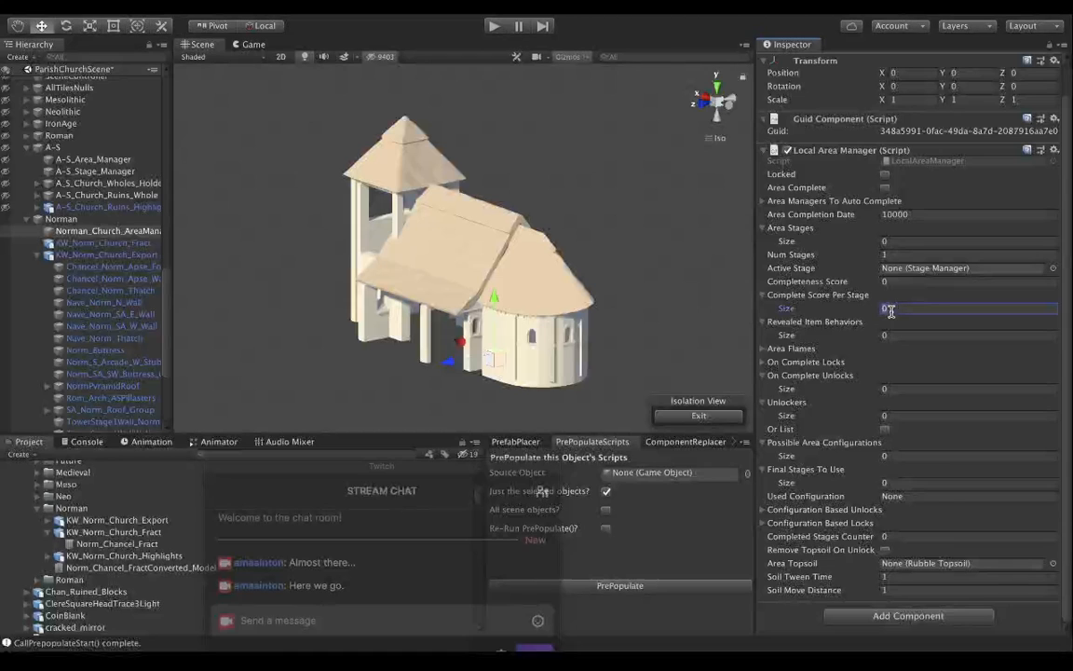
text(1)
key(Return)
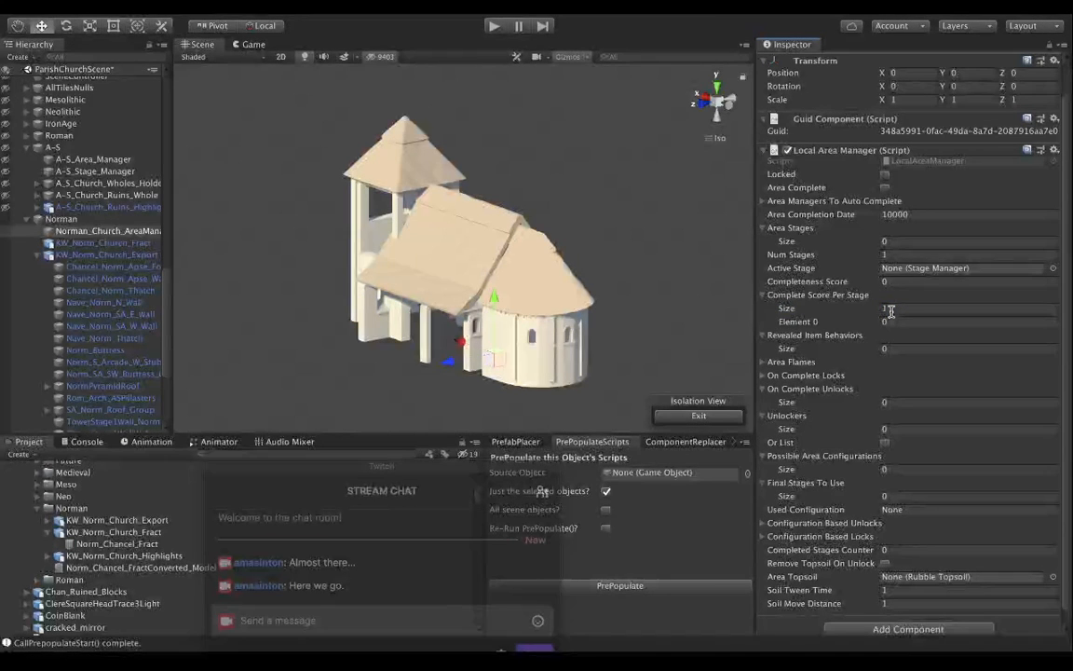
click(894, 321)
text(1)
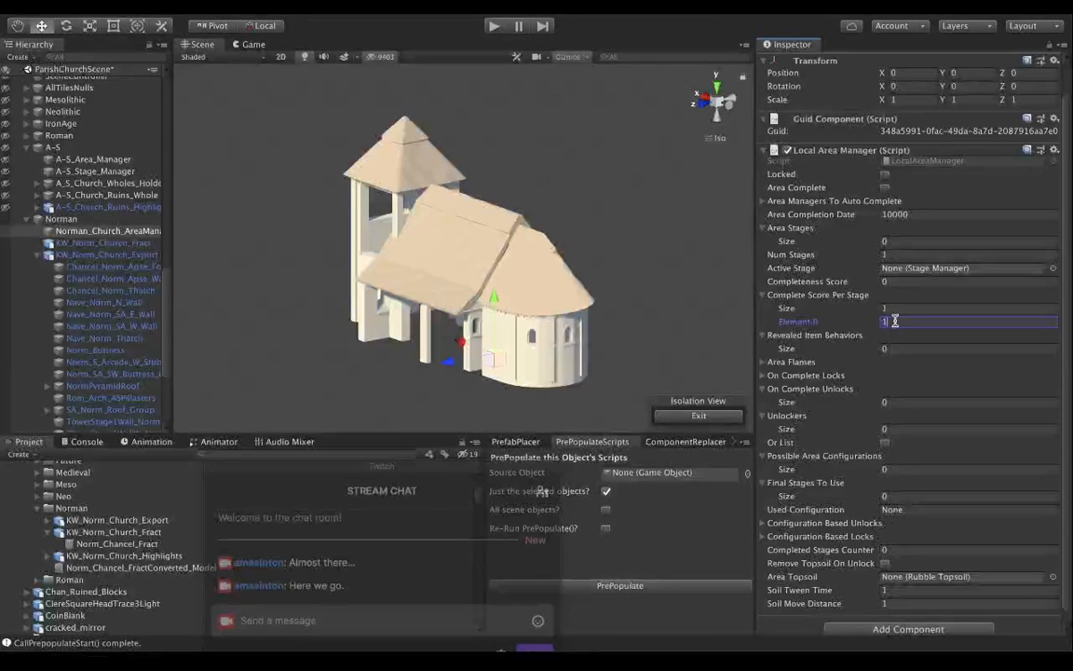
key(Tab)
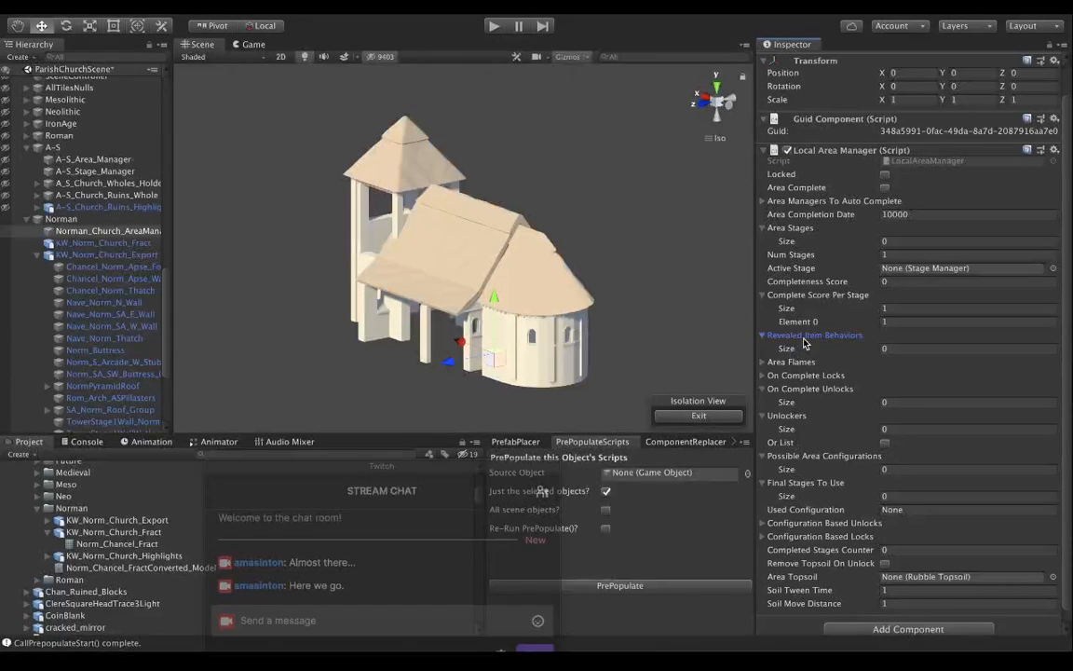
scroll(815, 360, down, 1)
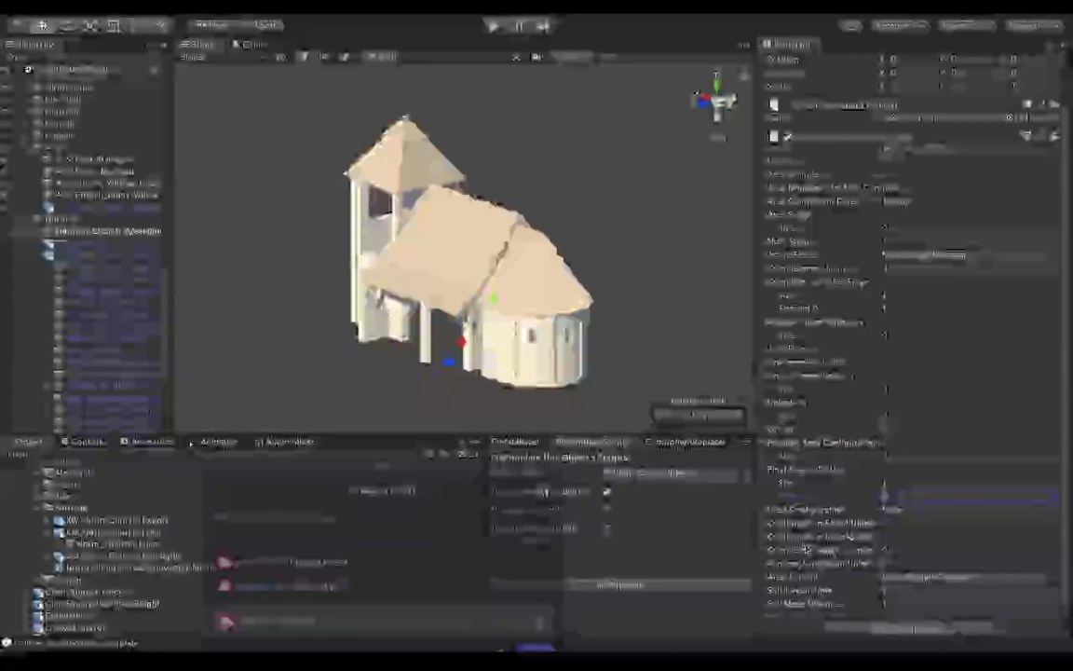
scroll(807, 550, down, 1)
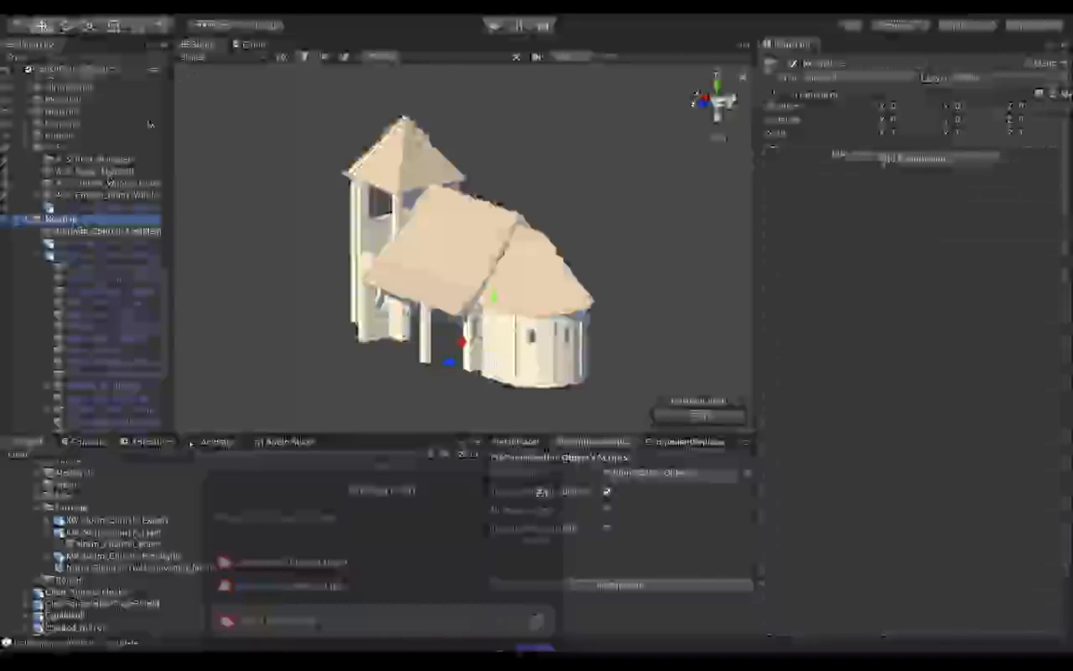
Create an empty child object under the Norman group and name it Norman_Church_Stage1.
click(233, 6)
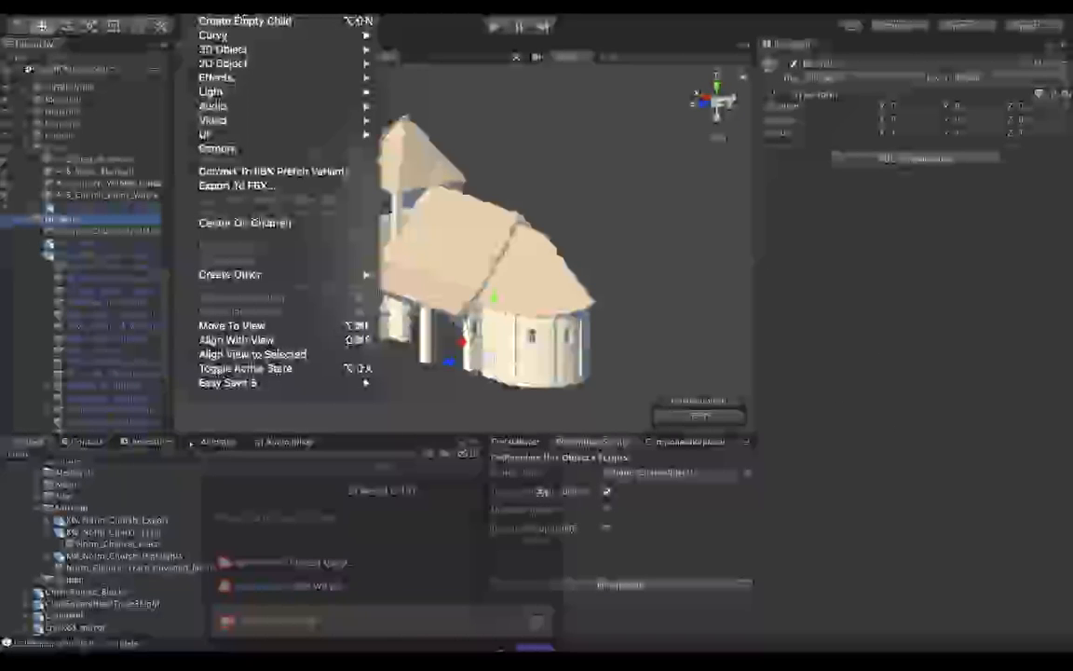
click(244, 20)
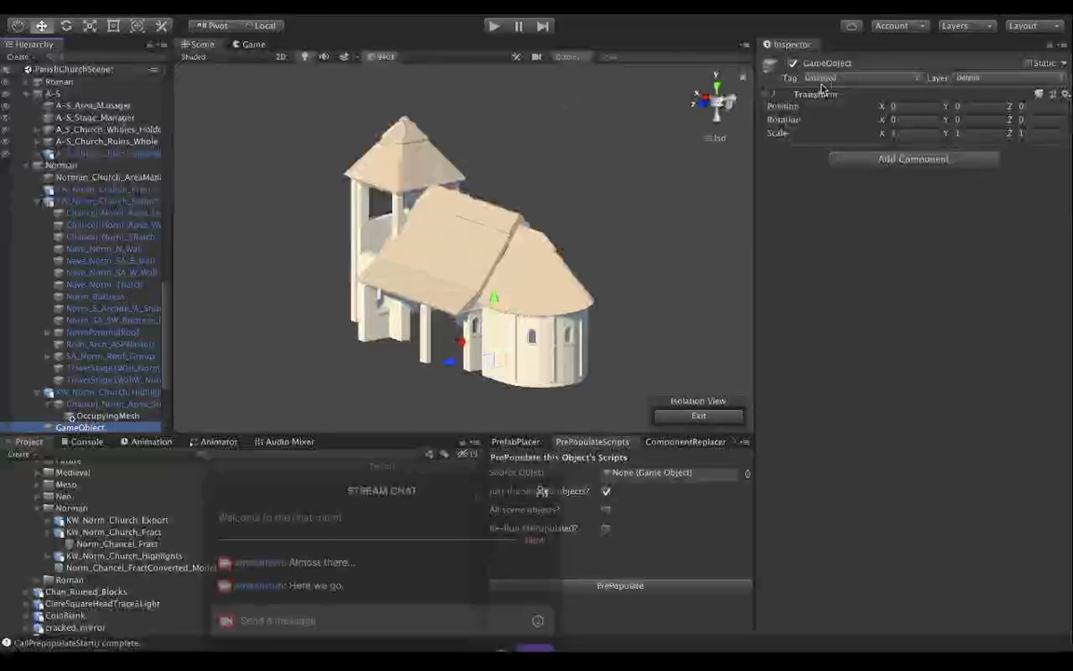
click(866, 63)
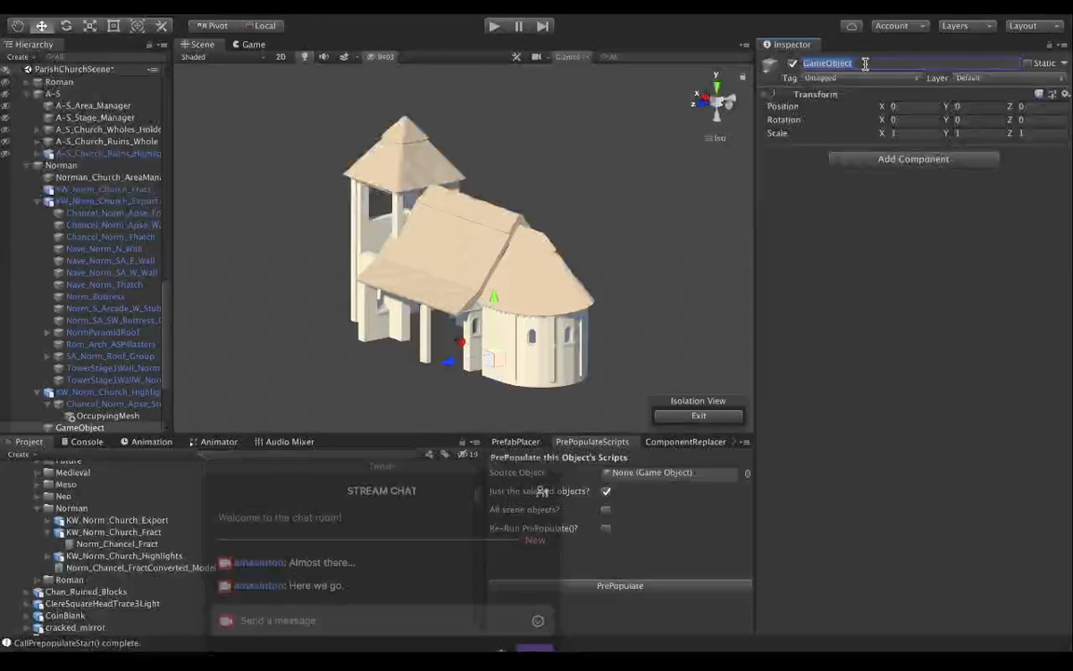
text(Norm)
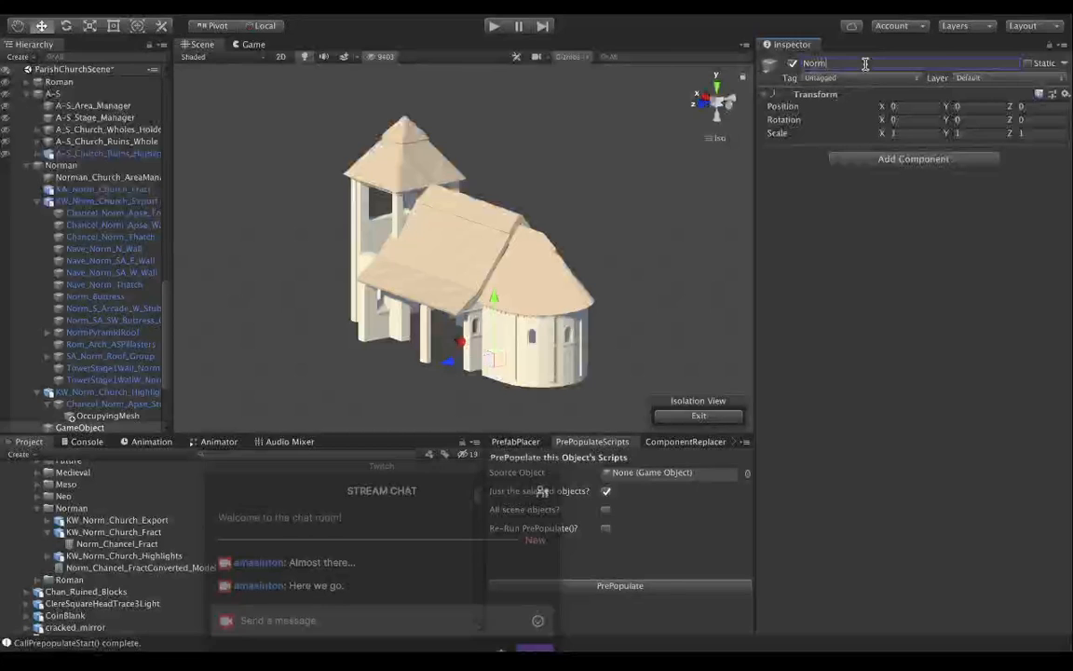
text(an_chur)
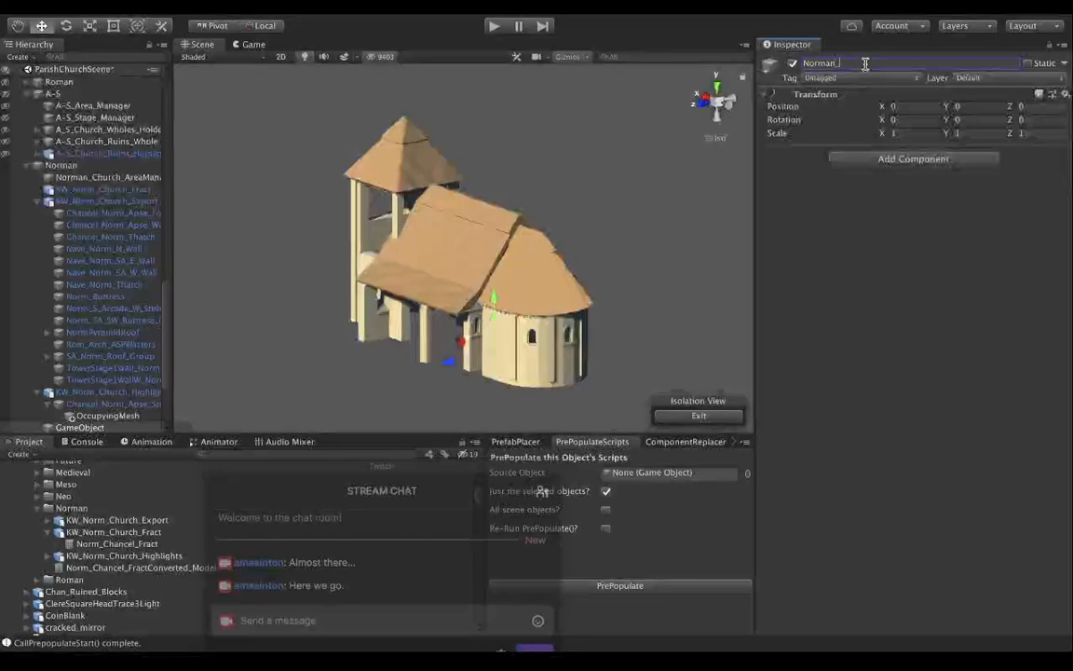
key(BackSpace)
key(BackSpace)
key(BackSpace)
key(BackSpace)
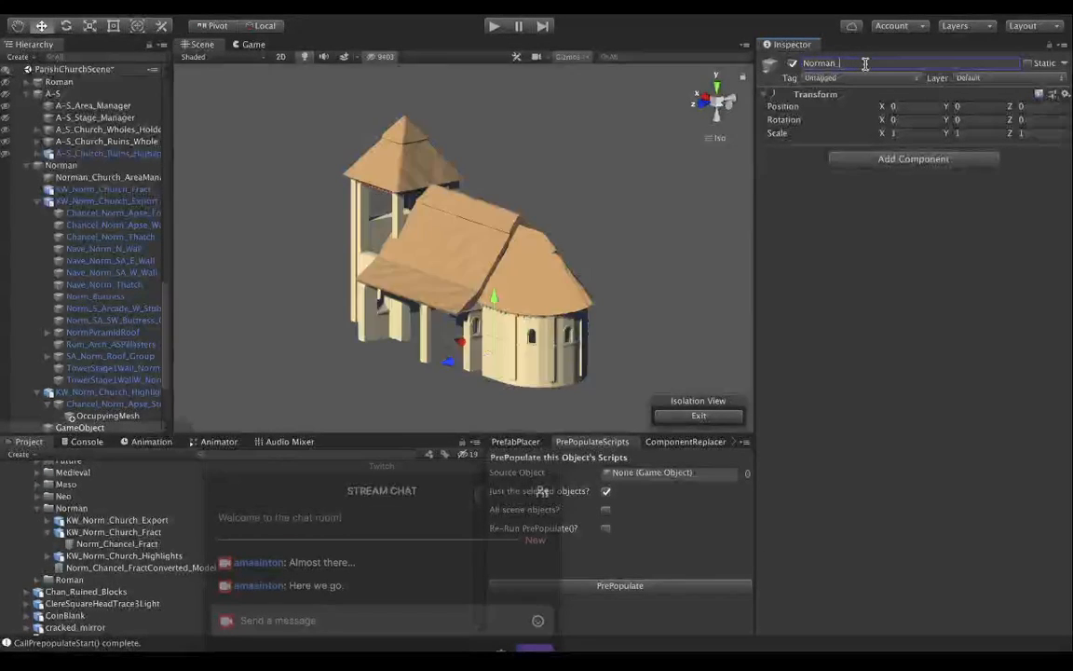
text(Church)
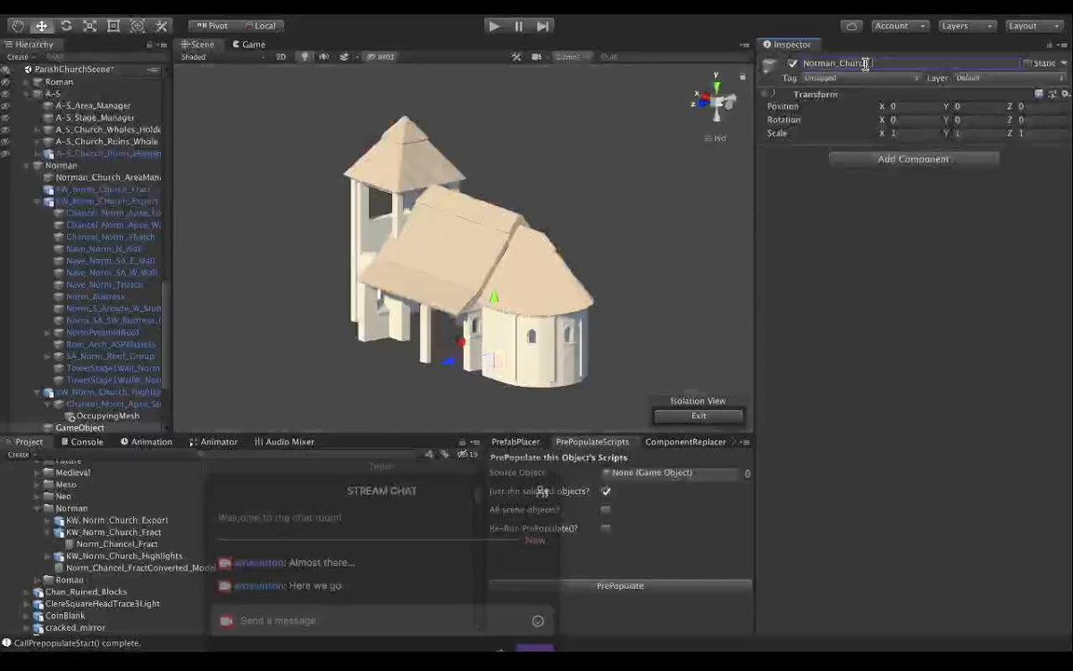
text(_Stage)
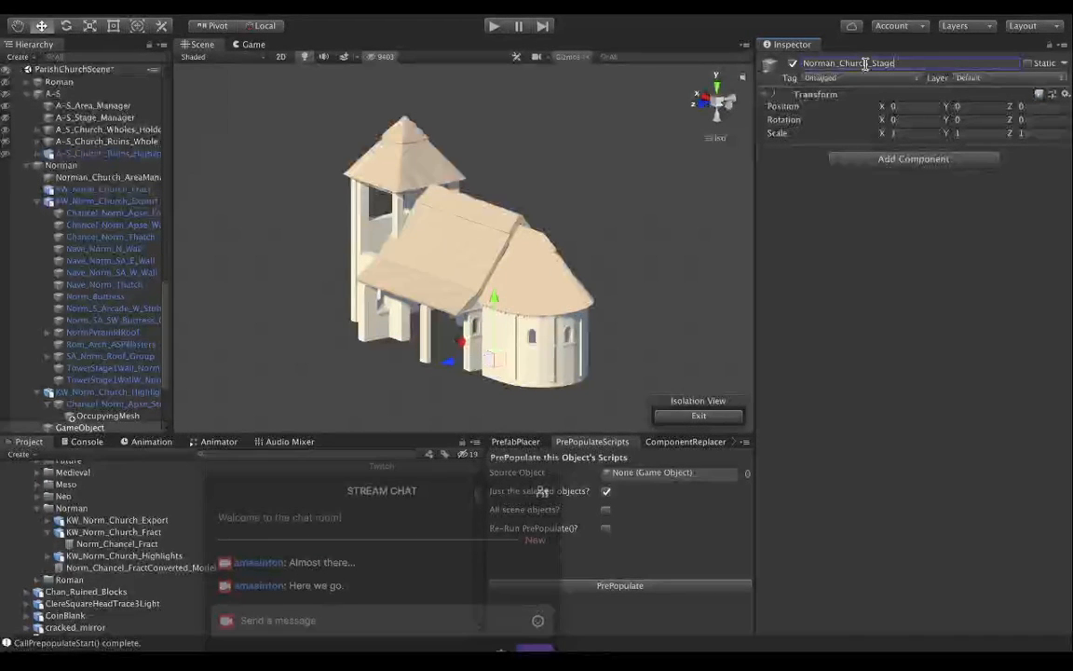
text(1)
key(Return)
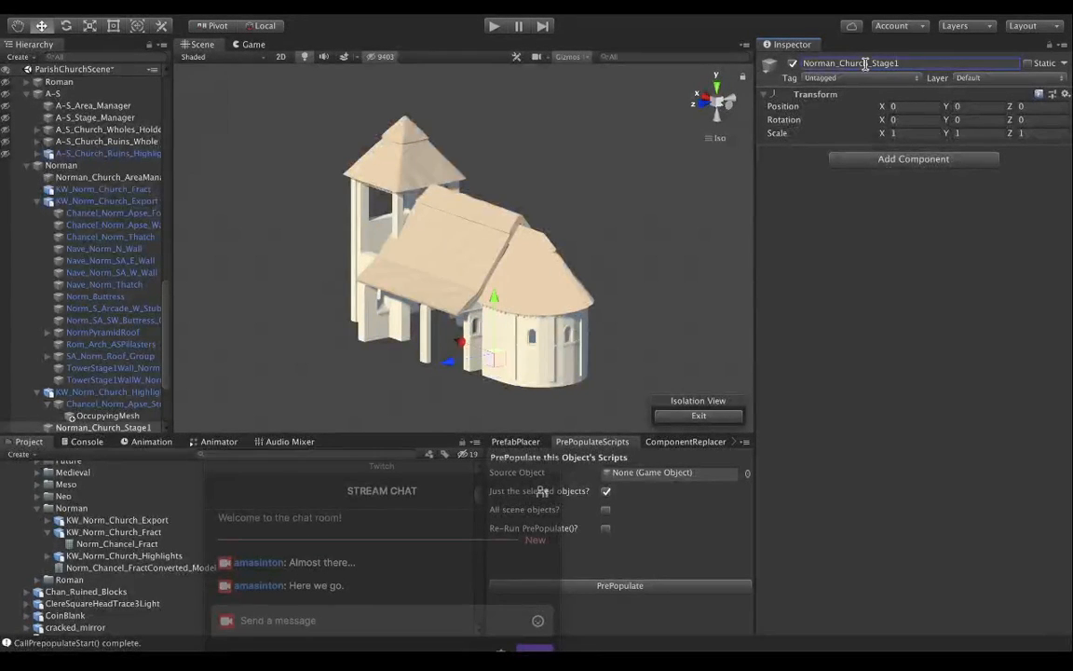
Set Norman_Church_Stage1's layer to TimeB and add a Guid Component to it.
click(1017, 80)
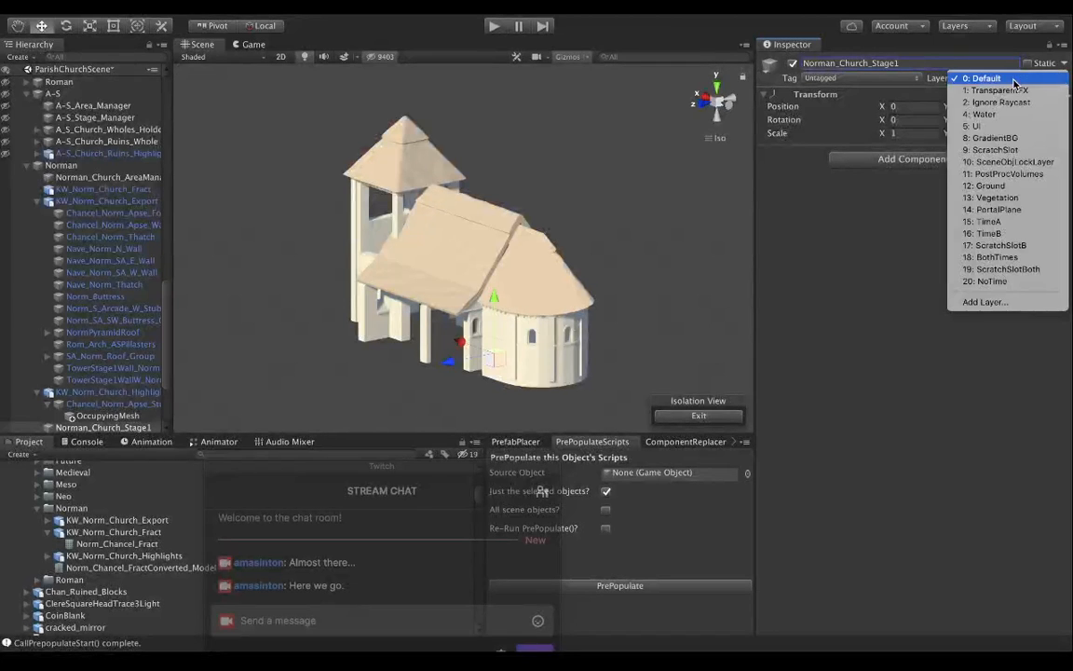
click(998, 237)
click(911, 160)
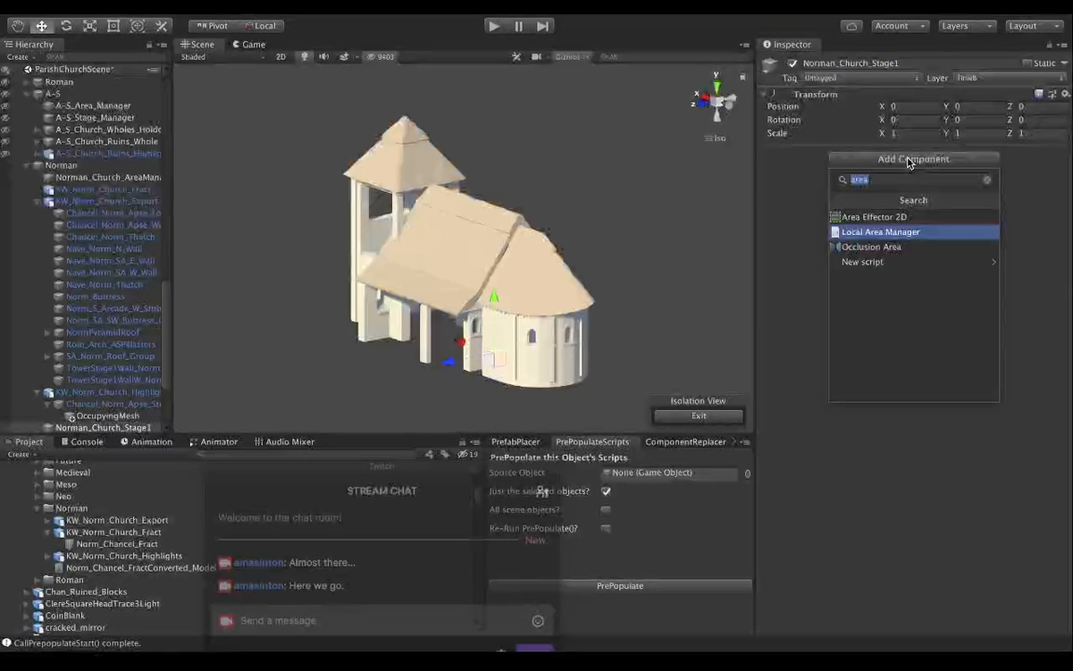
text(gud)
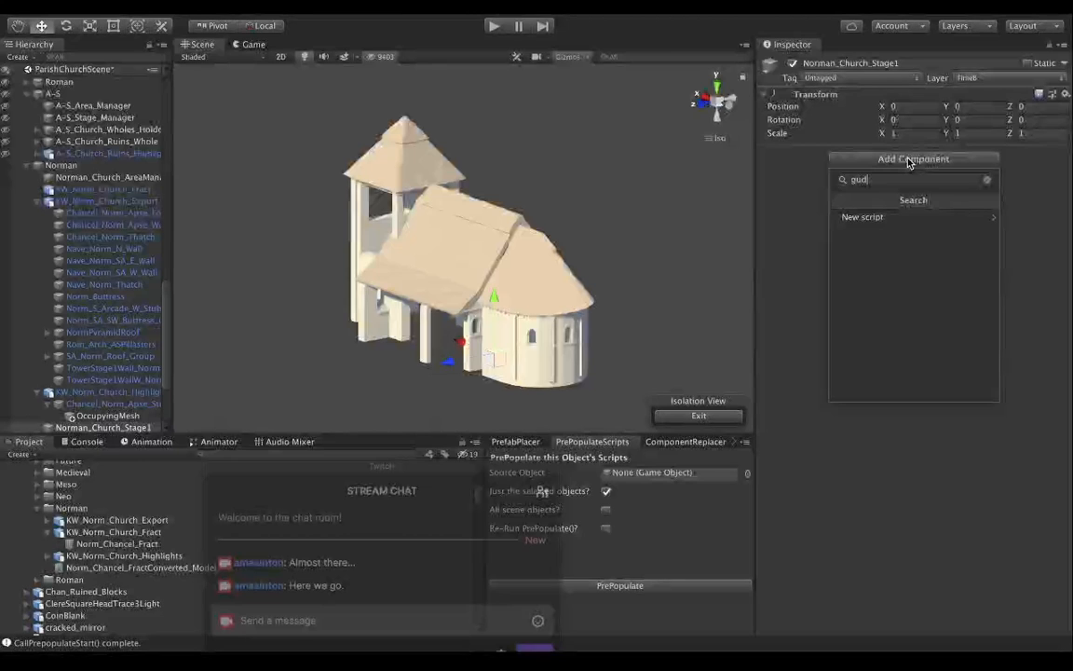
key(BackSpace)
text(id)
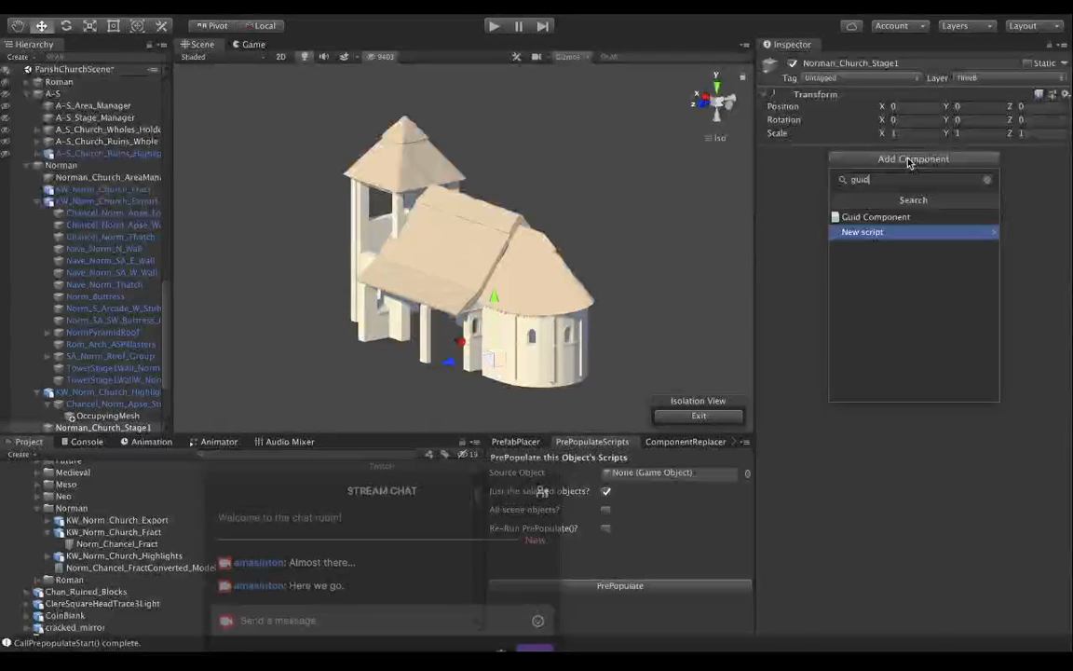
click(920, 219)
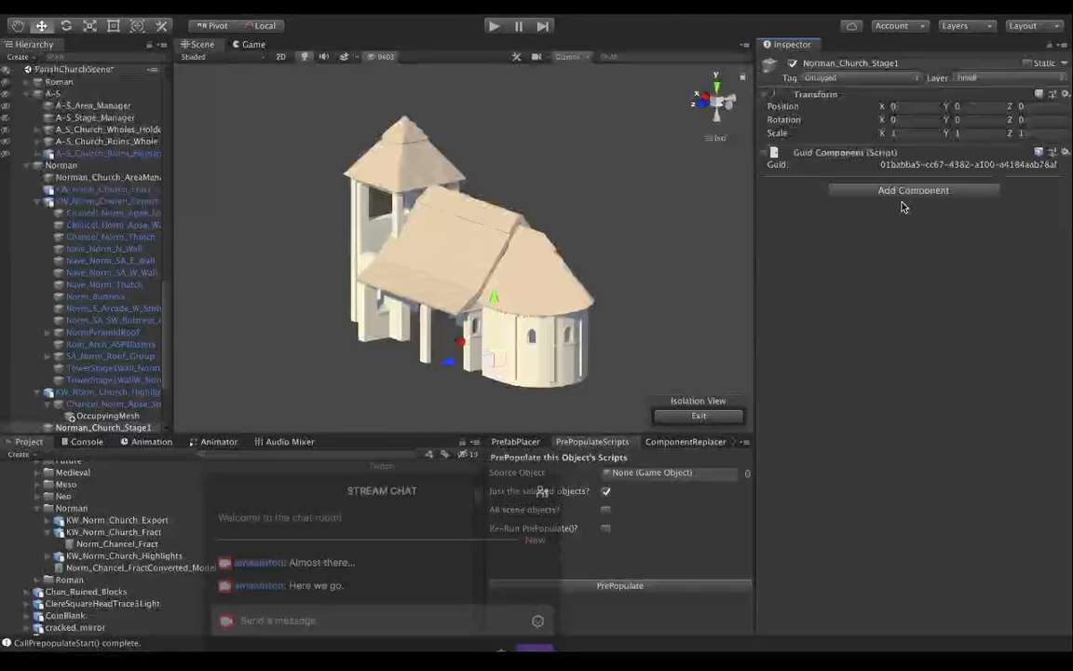
Add a Stage Manager script to Norman_Church_Stage1.
click(901, 194)
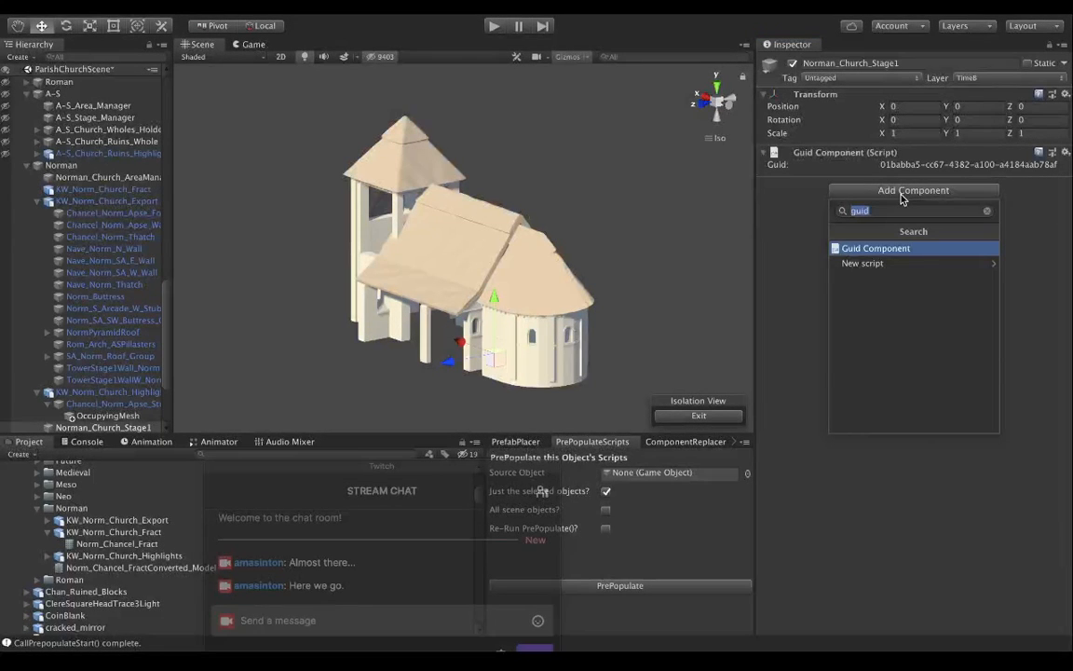
text(stage)
click(893, 251)
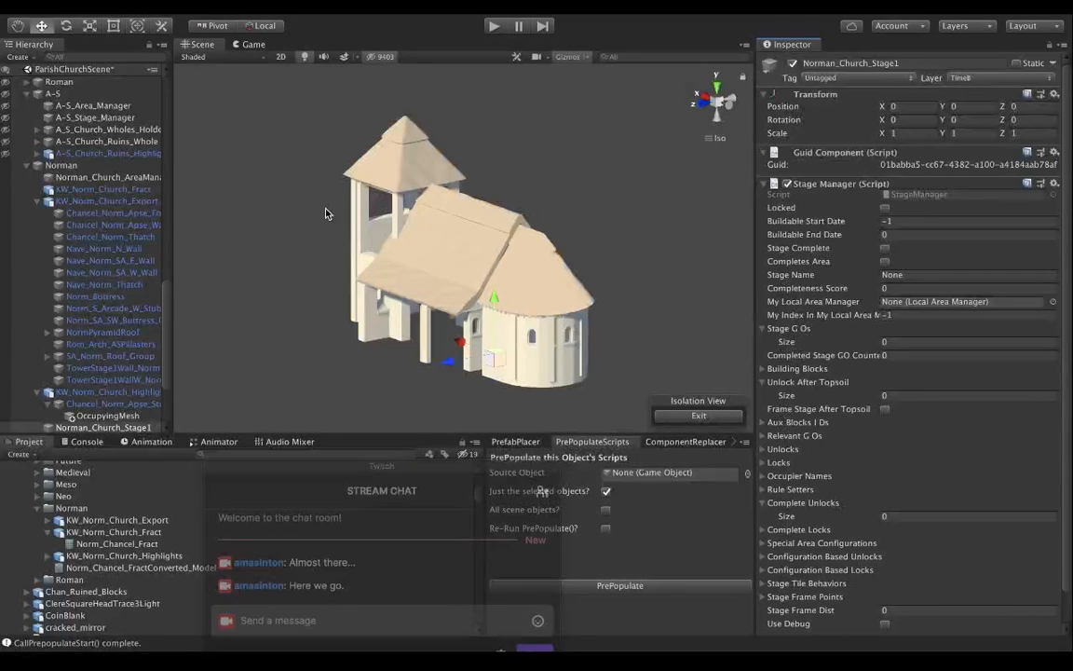
Examine the Stage Manager settings of A-S_Stage_Manager in the A-S group for reference.
scroll(94, 200, up, 3)
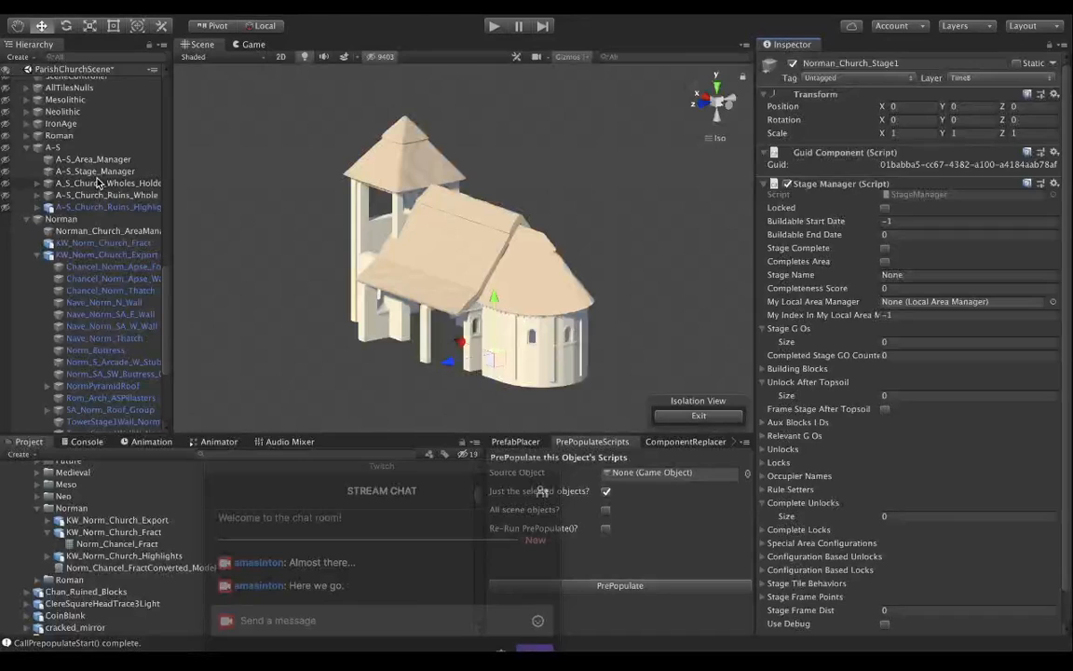
click(96, 171)
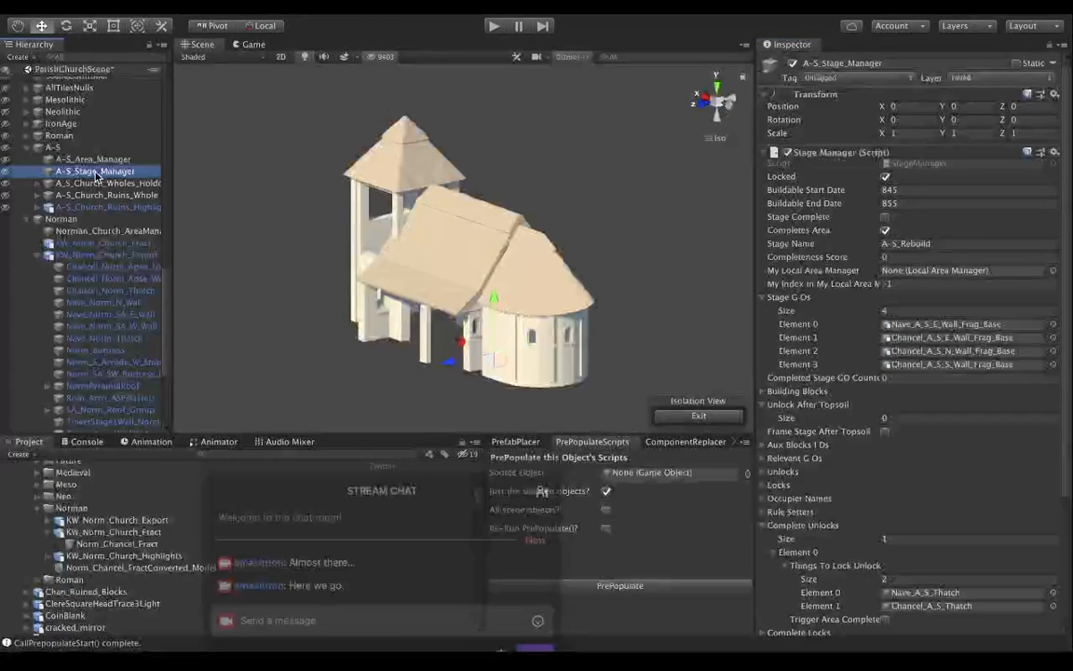
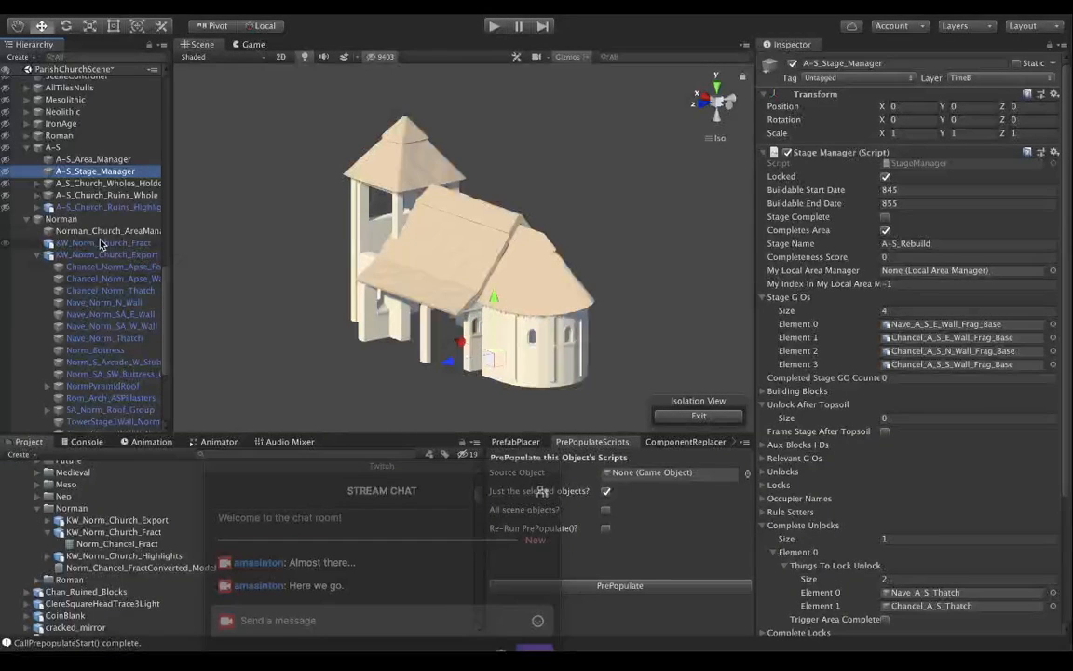
Move Norman_Church_Stage1 up within the Norman group so it sits directly below the Norman church area manager.
scroll(94, 232, down, 4)
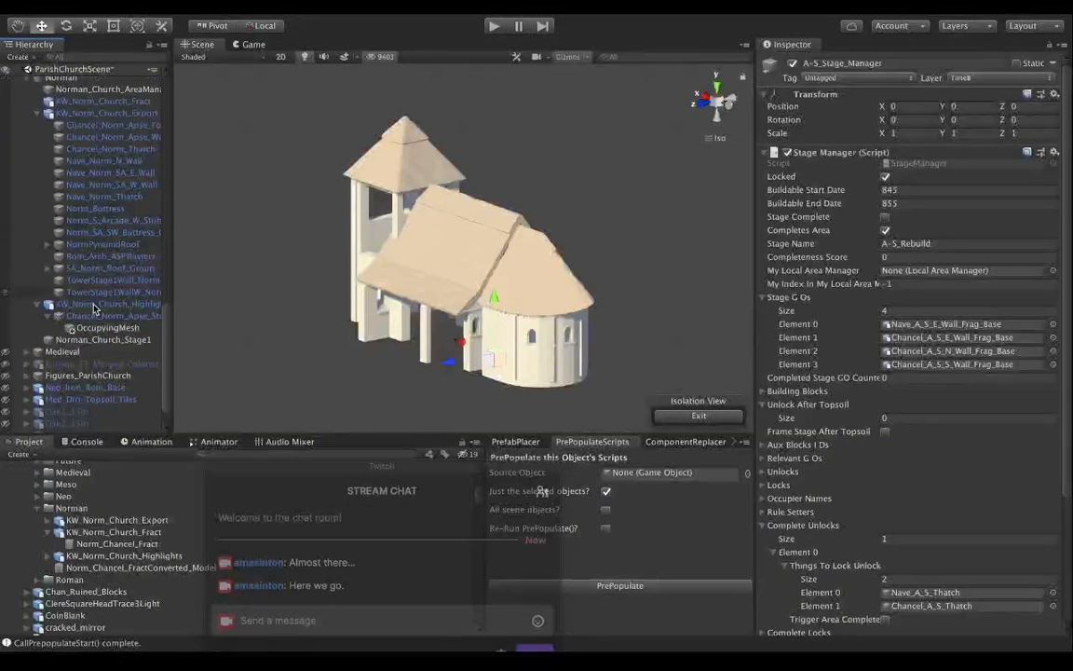
drag(89, 343, 90, 96)
scroll(101, 131, up, 4)
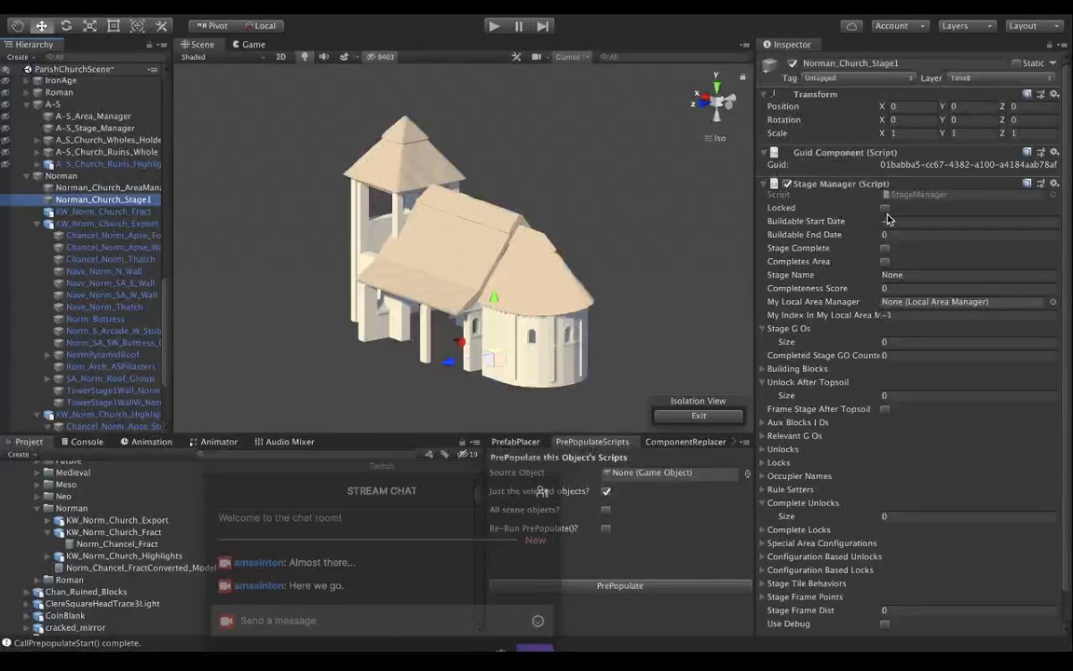
Mark Norman_Church_Stage1's Stage Manager as Locked and set its buildable dates to start in 1068 and end in 1075.
click(885, 208)
click(917, 222)
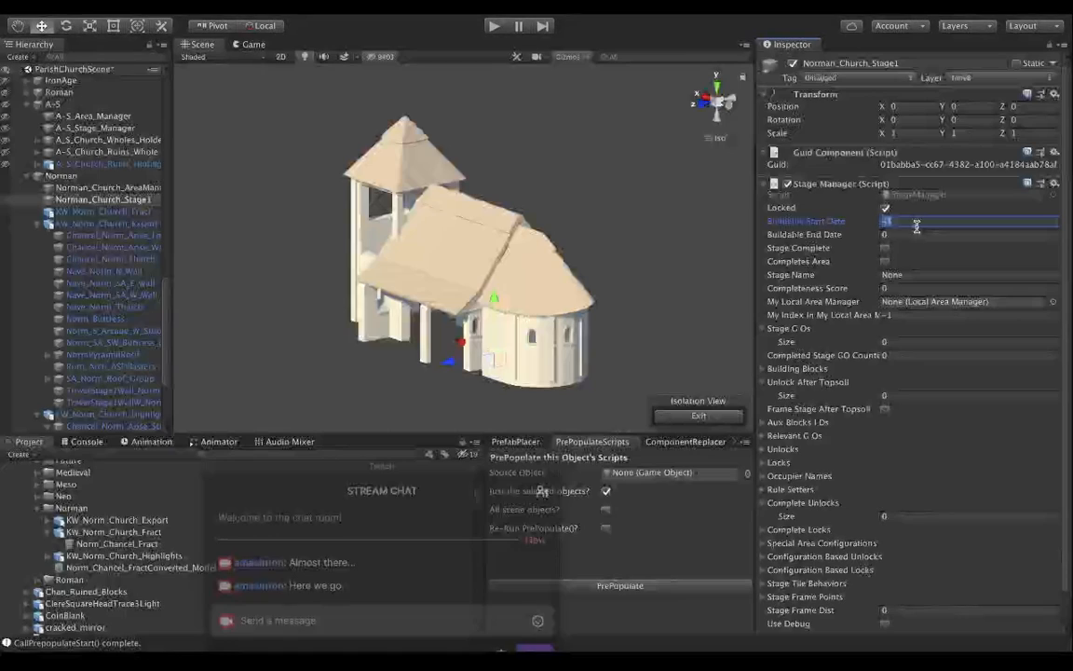
text(10)
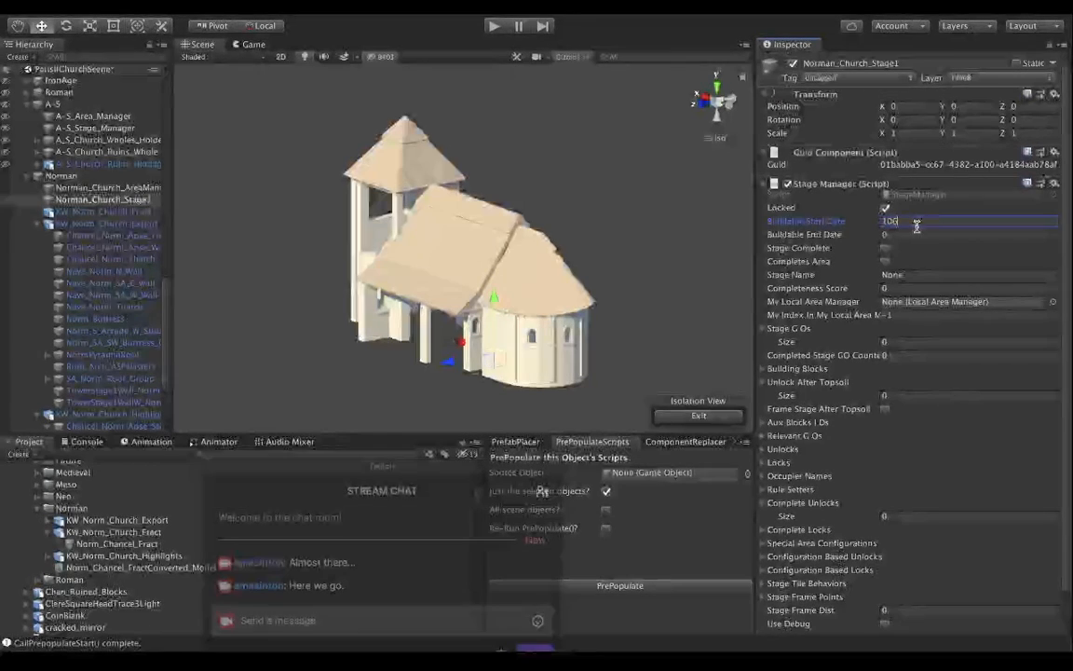
text(68)
key(Tab)
text(1)
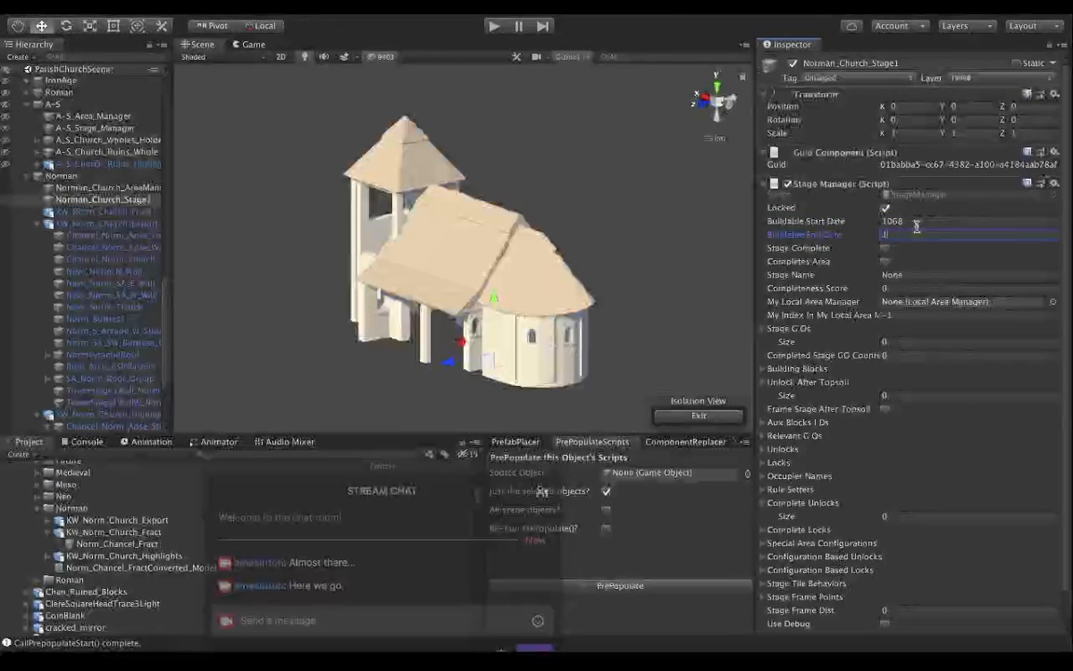
text(075)
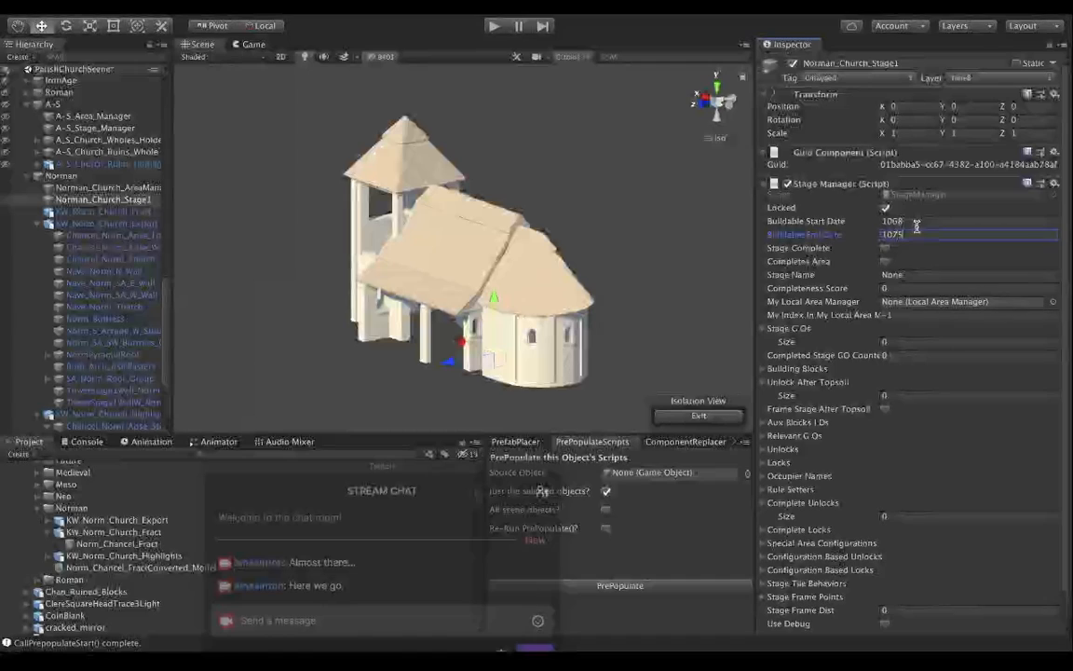
Enable Completes Area for the stage and set its Stage Name to Norman_Church_Apse.
click(885, 262)
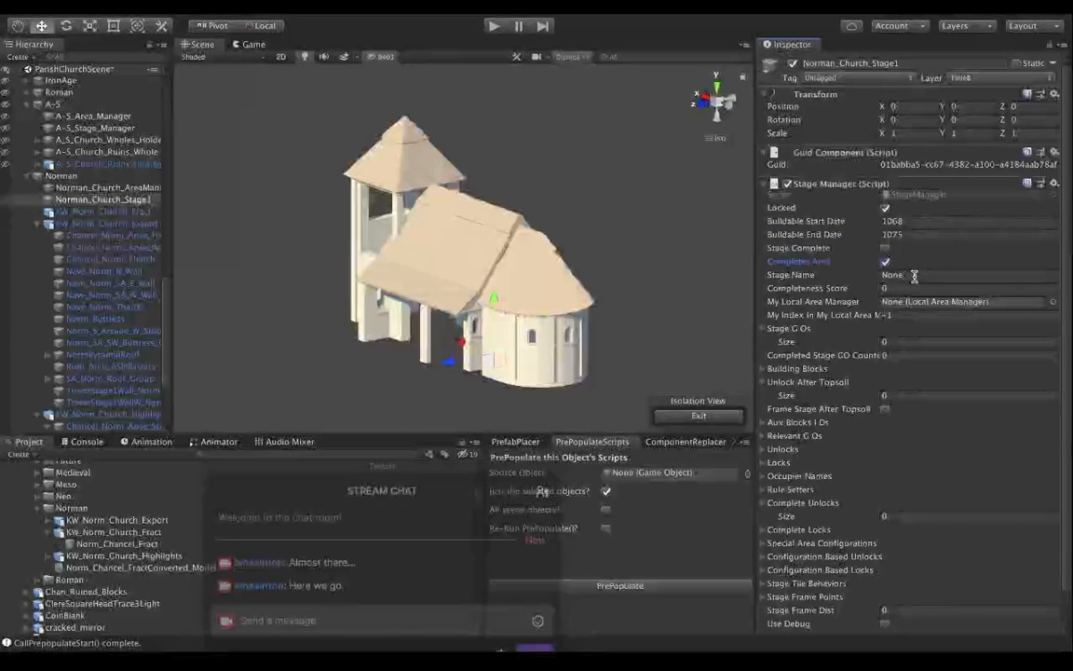
click(914, 276)
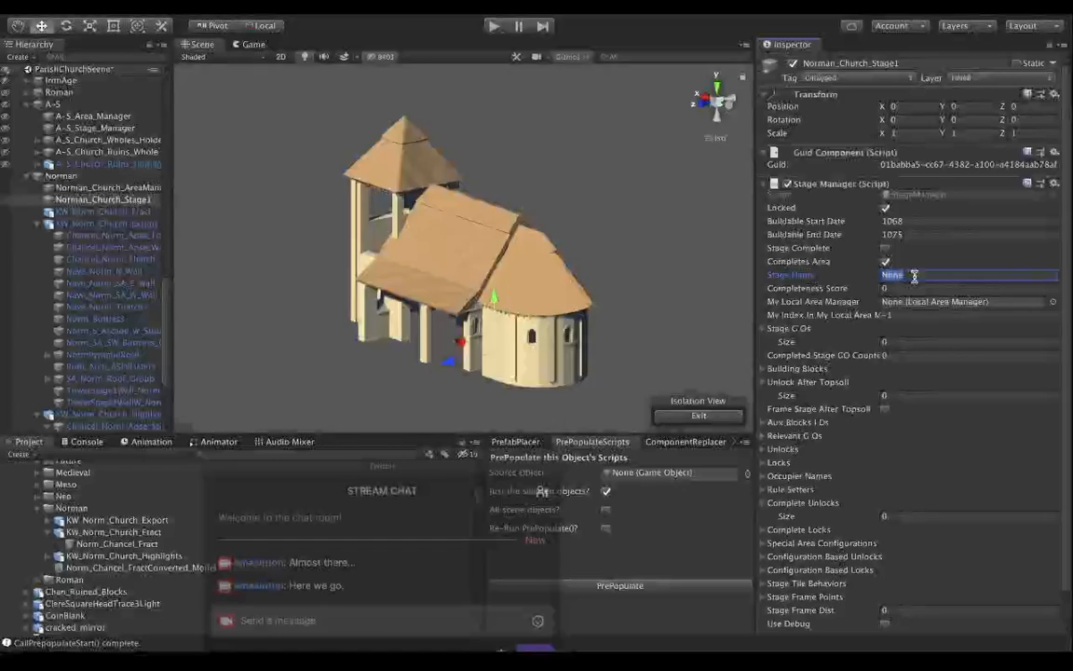
text(Norman)
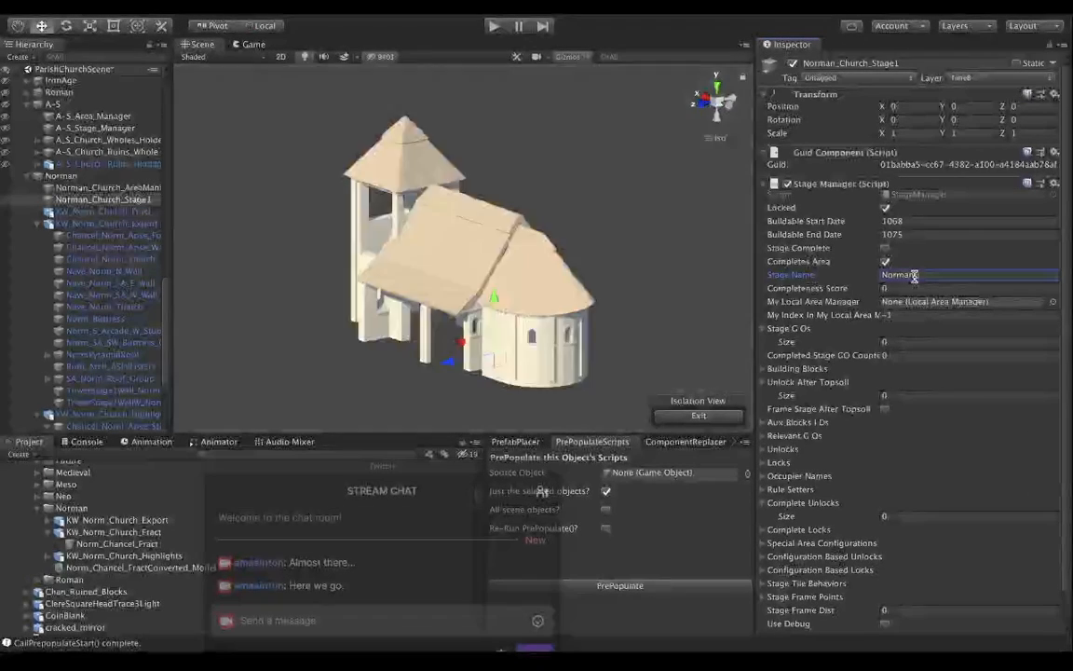
text( Church_Apse)
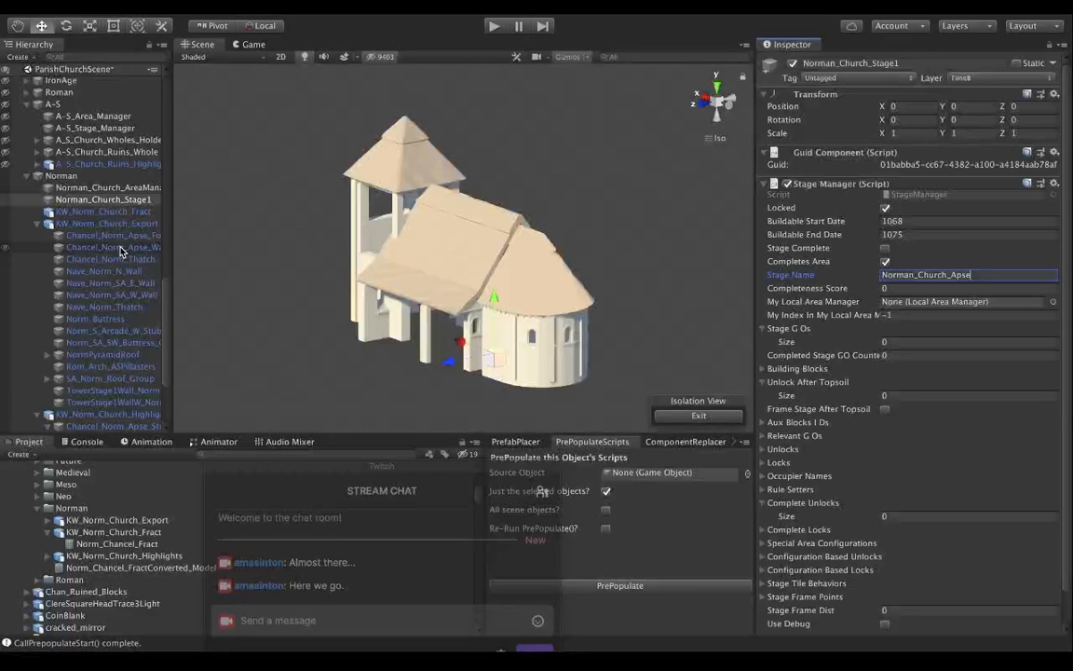
Add Chancel_Norm_Apse_Stubs to the stage's Stage G Os list and collapse the empty Unlock After Topsoil list.
scroll(118, 273, down, 2)
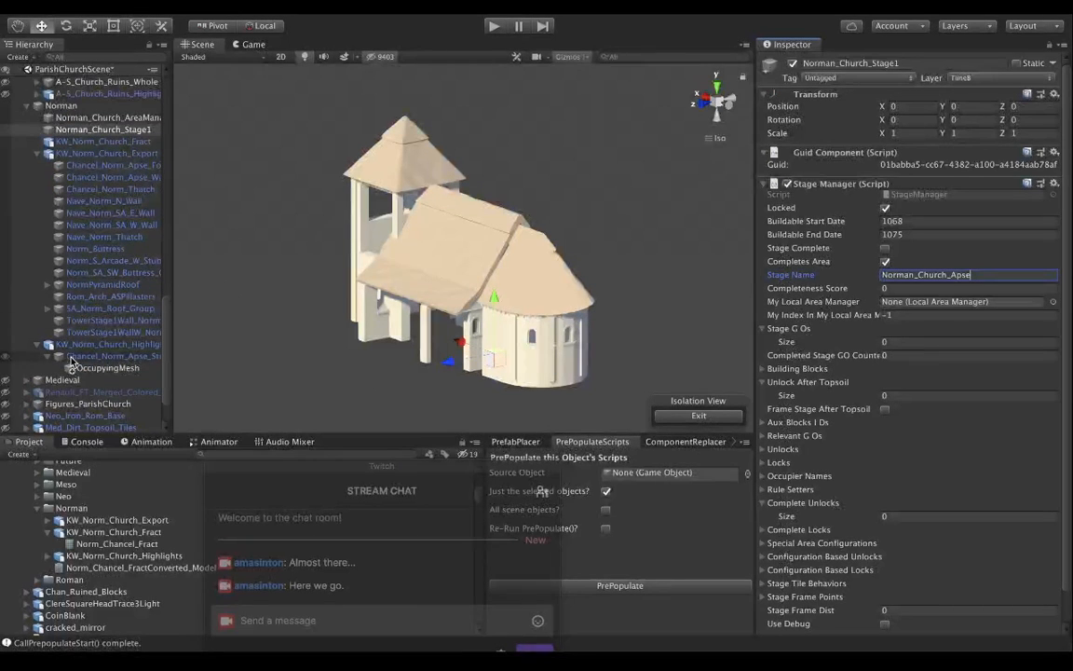
drag(65, 357, 788, 334)
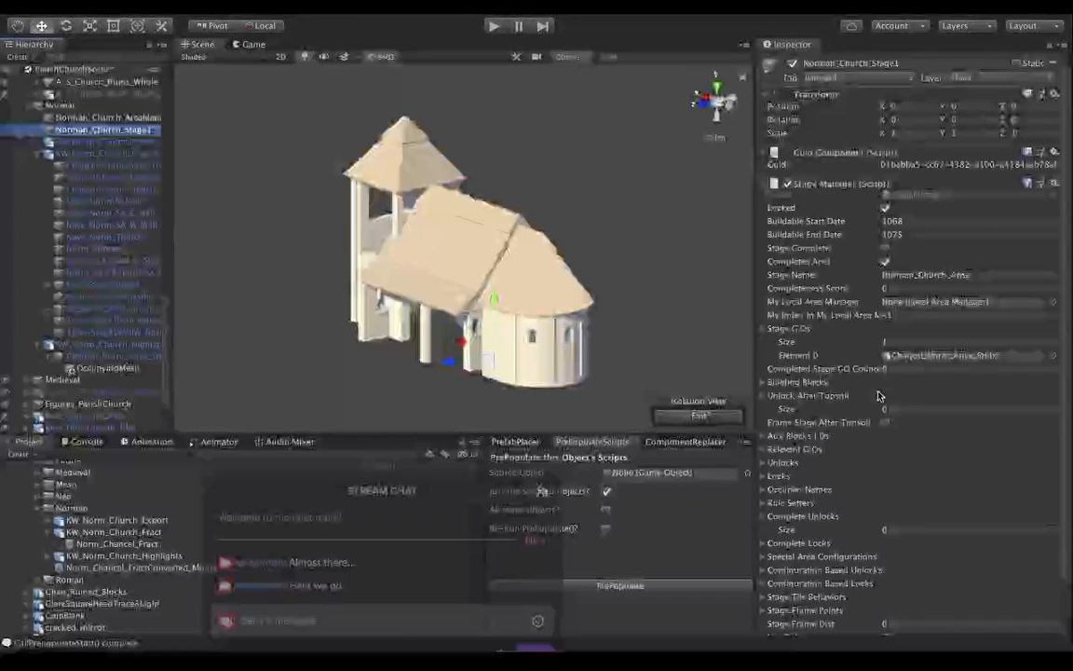
scroll(839, 399, down, 2)
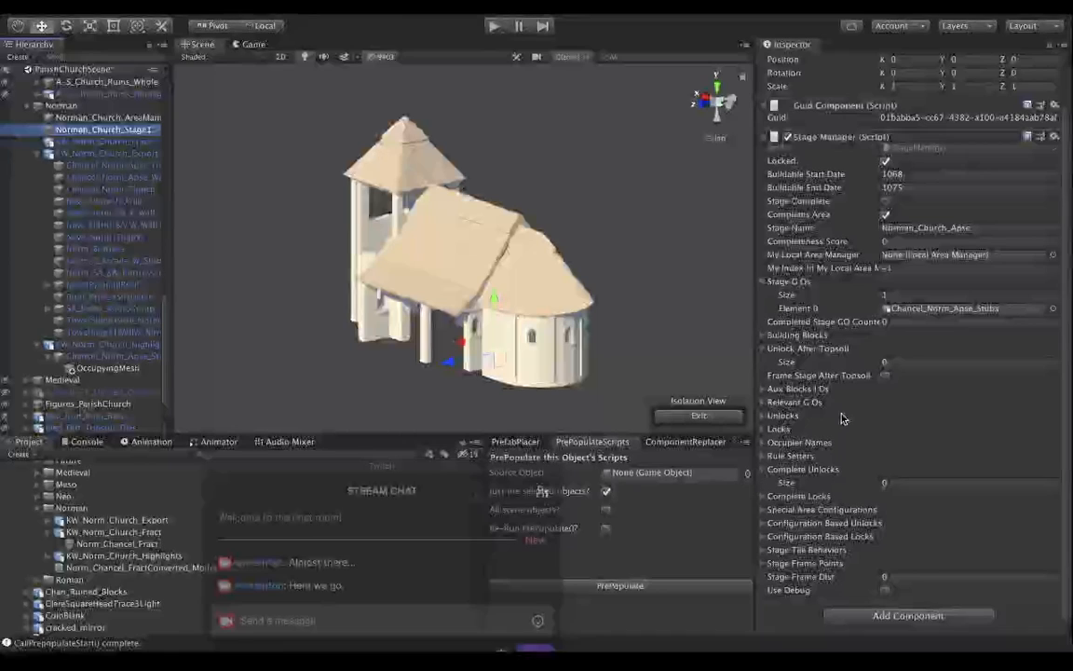
click(762, 348)
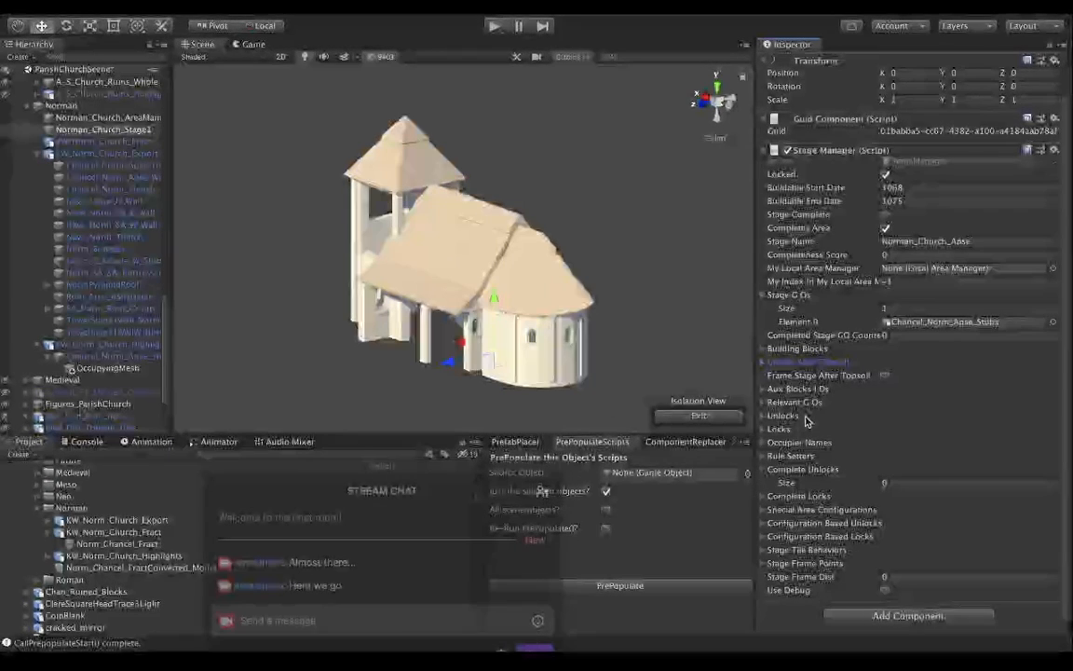
click(763, 404)
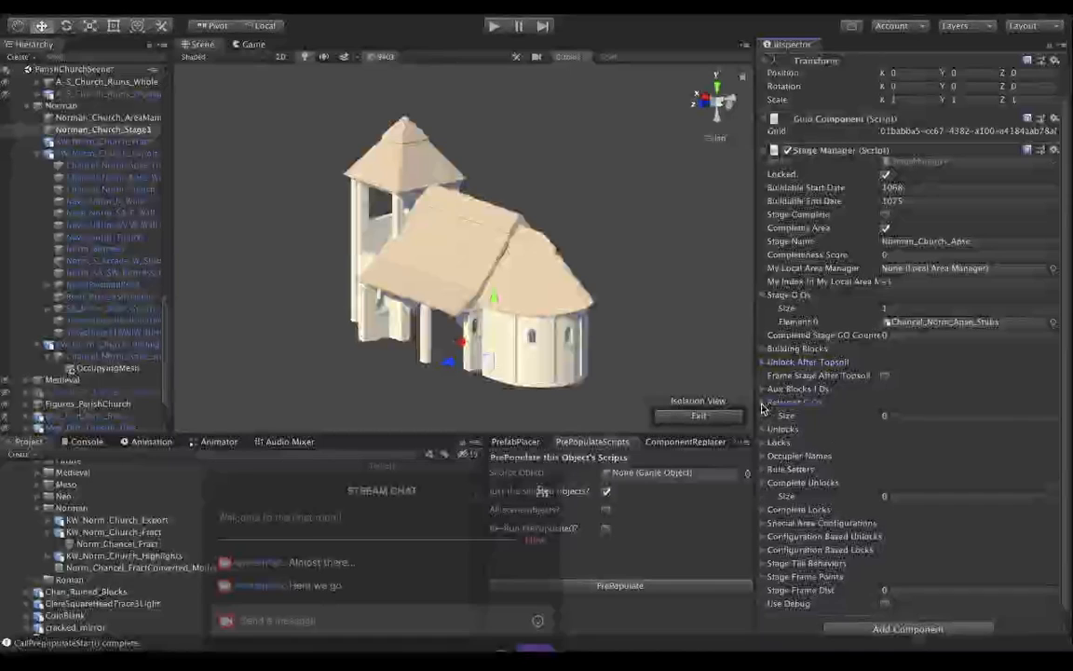
click(763, 405)
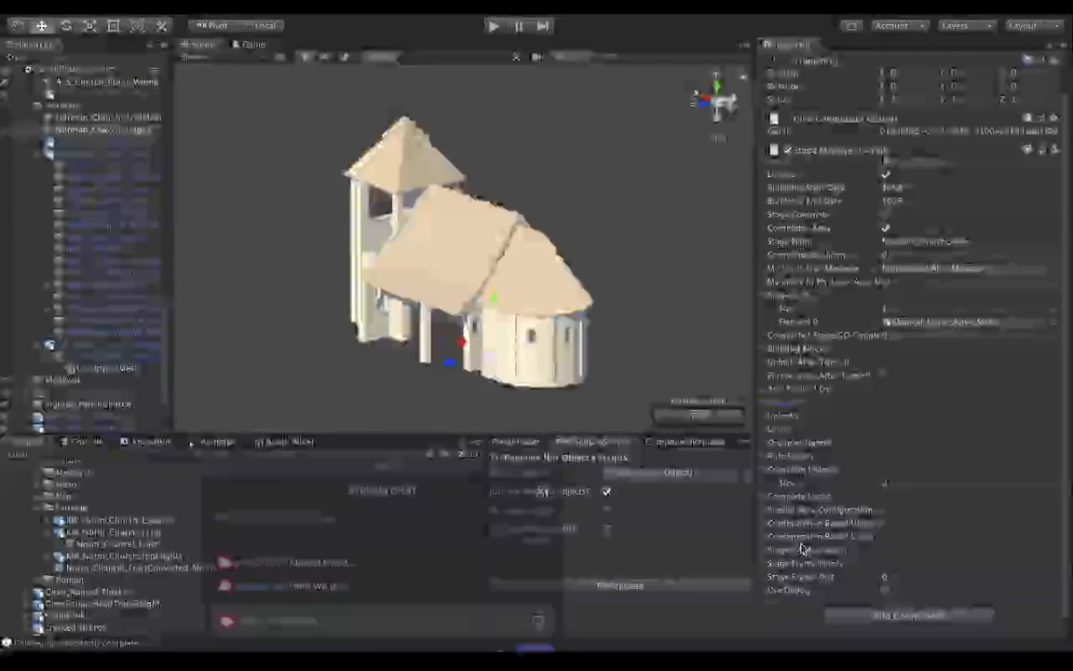
Set Norman_Church_Stage1's Stage Frame Dist to -40, matching the value used by A-S_Stage_Manager.
click(902, 575)
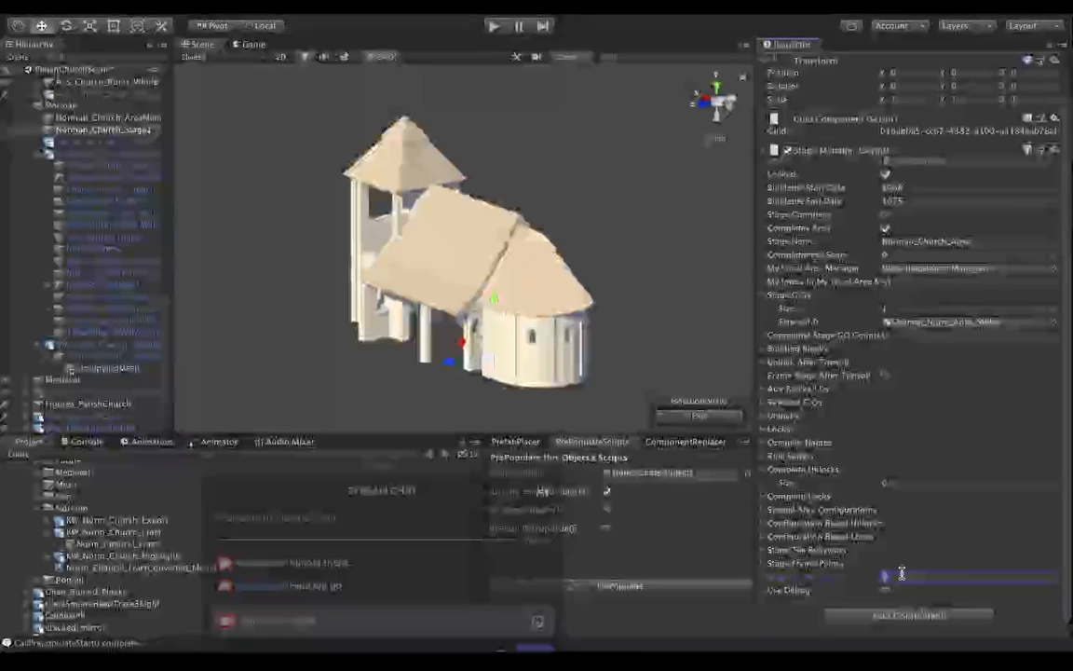
scroll(63, 238, up, 4)
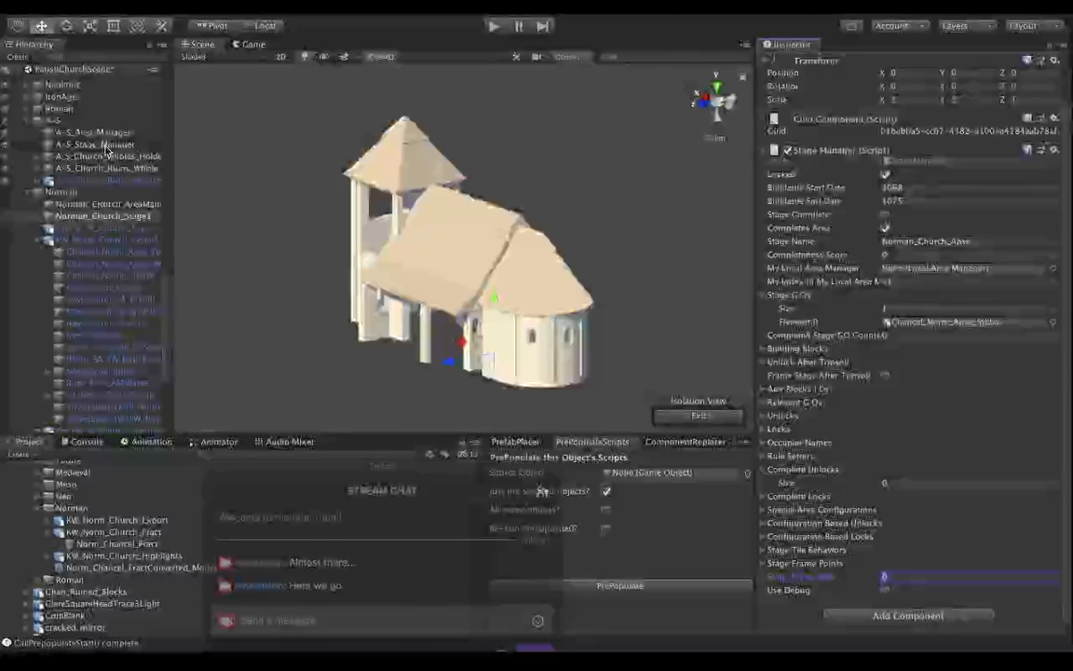
click(106, 146)
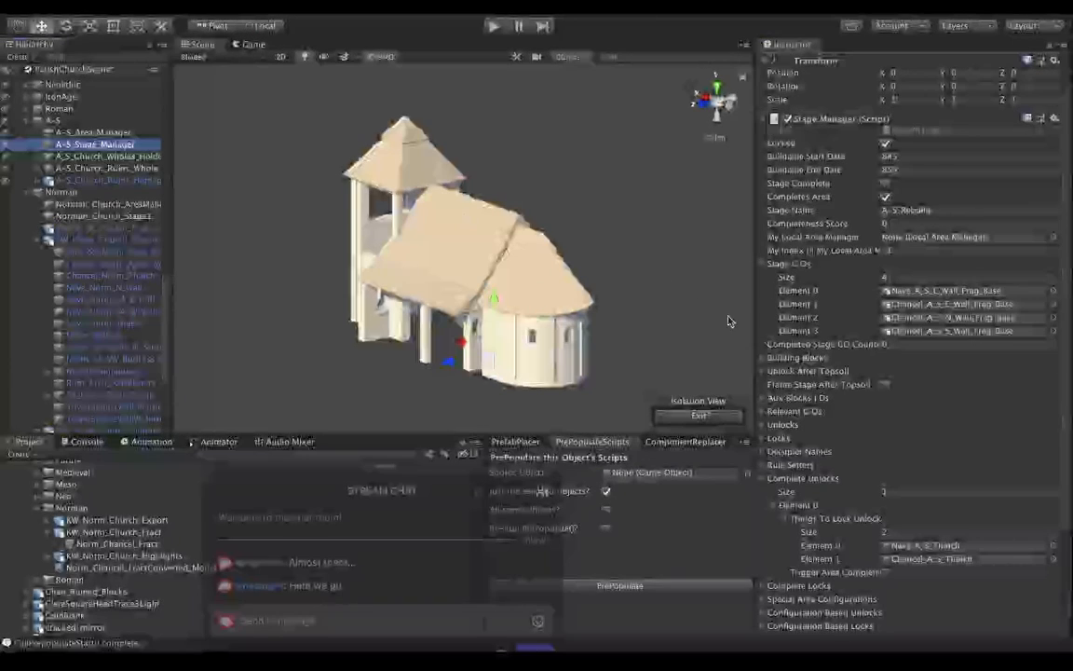
scroll(820, 401, down, 3)
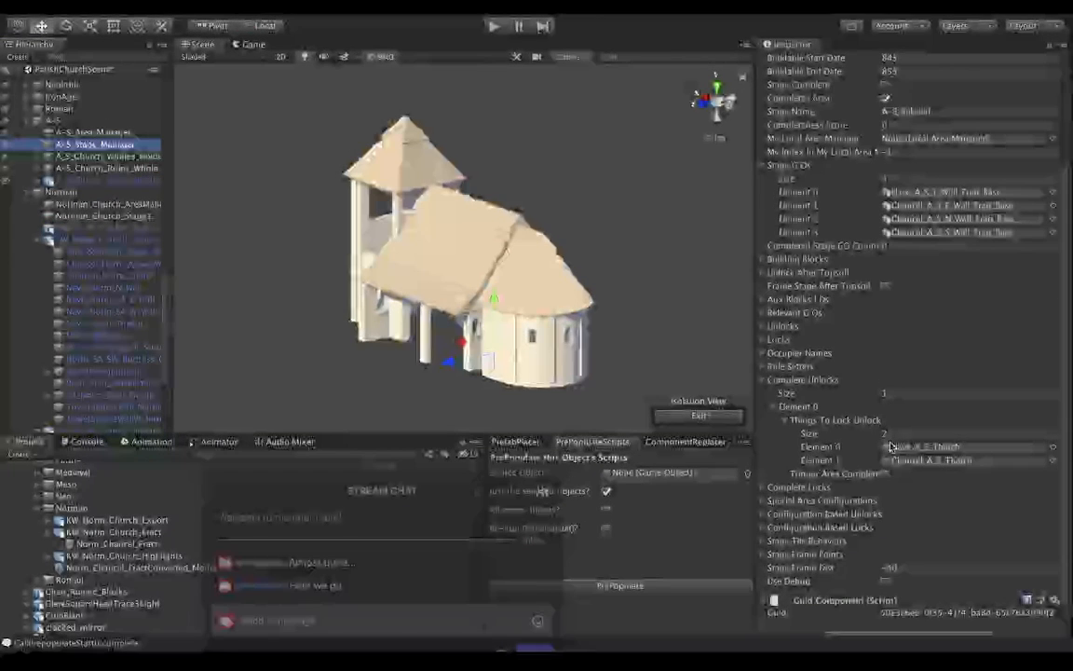
scroll(890, 447, down, 1)
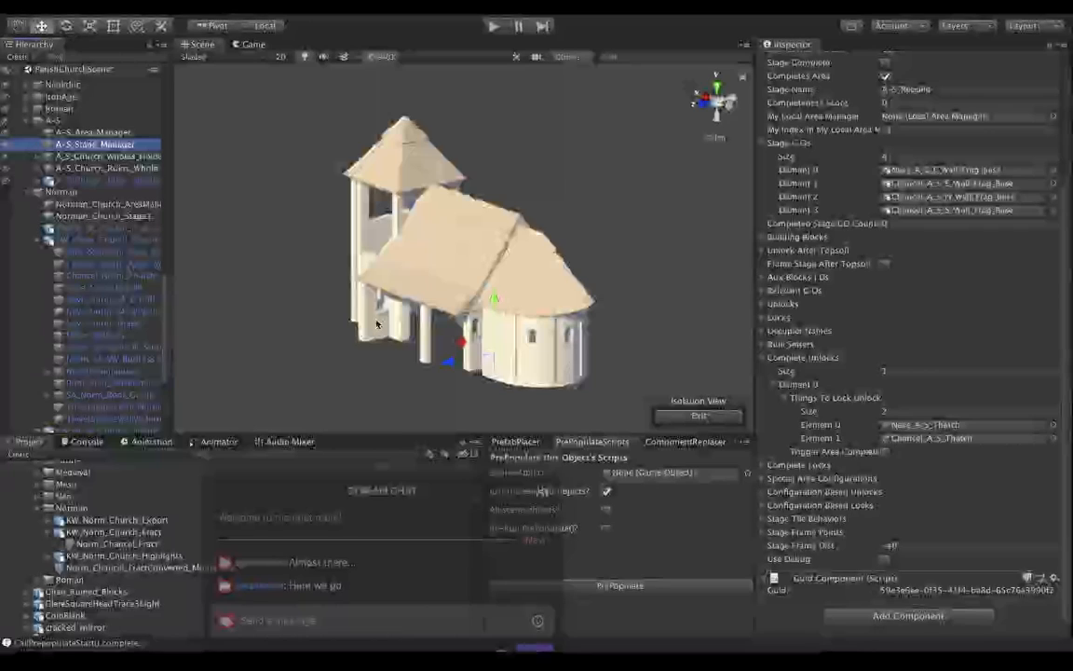
scroll(101, 266, down, 2)
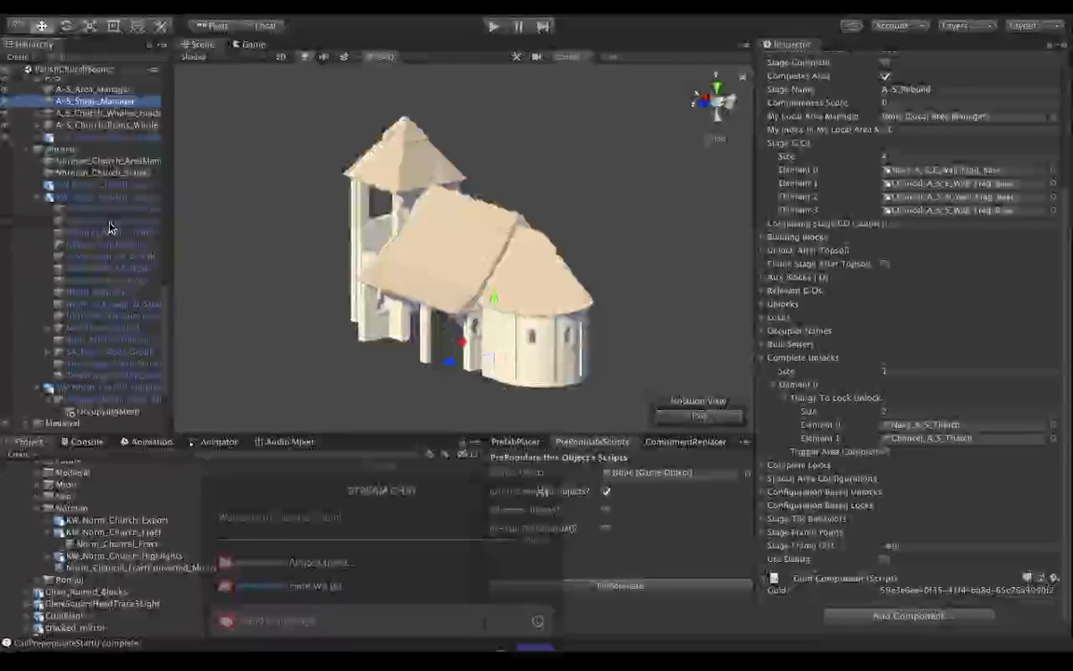
click(103, 173)
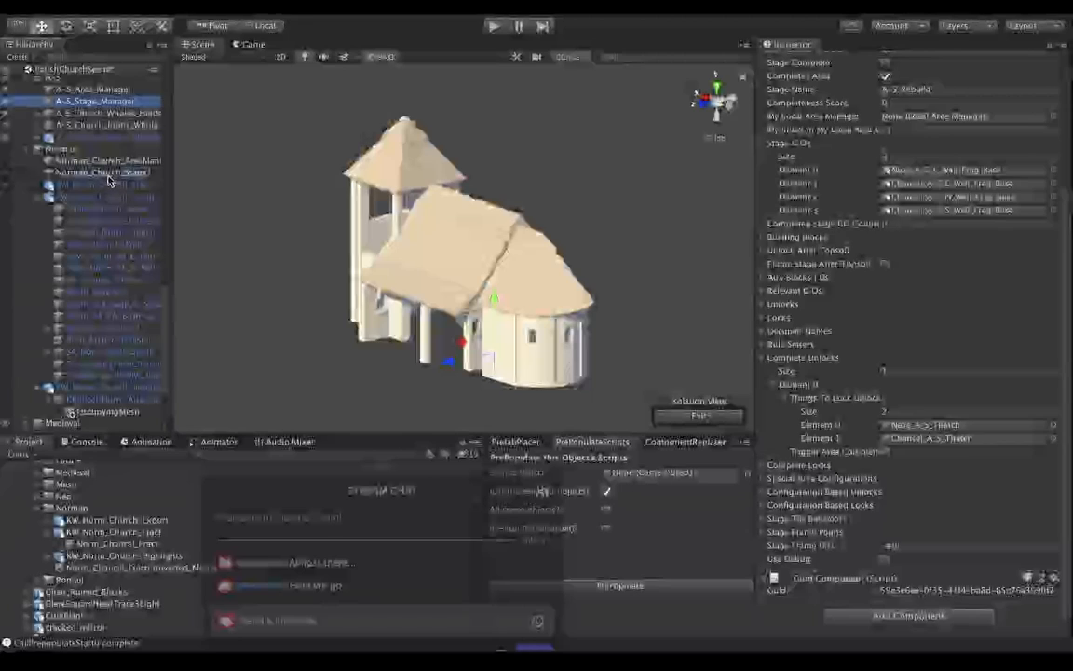
click(898, 575)
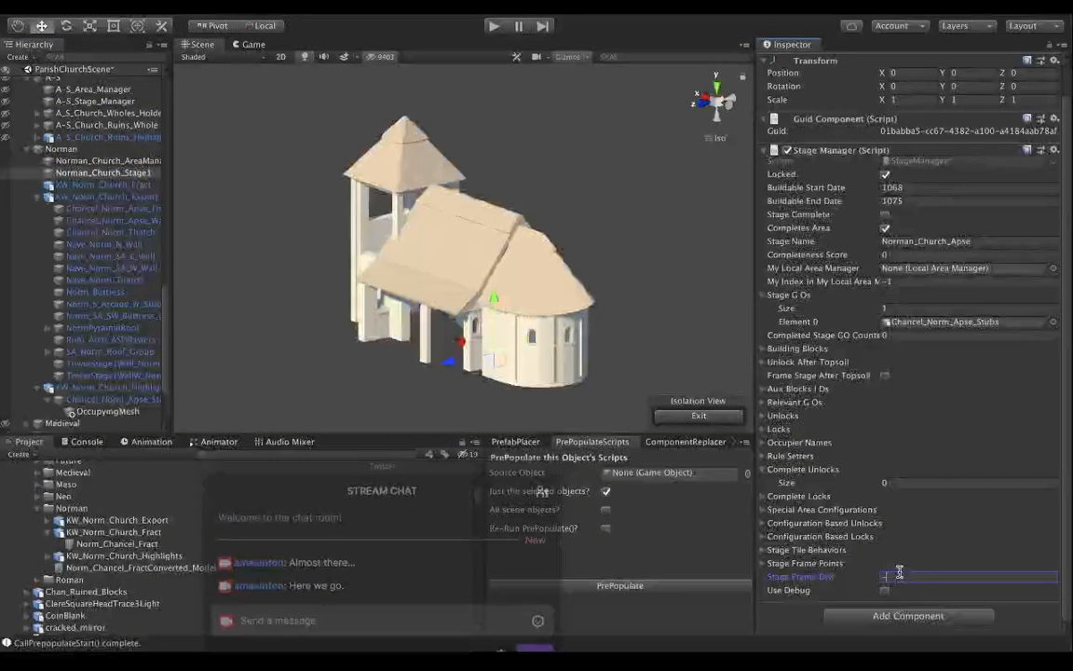
key(Tab)
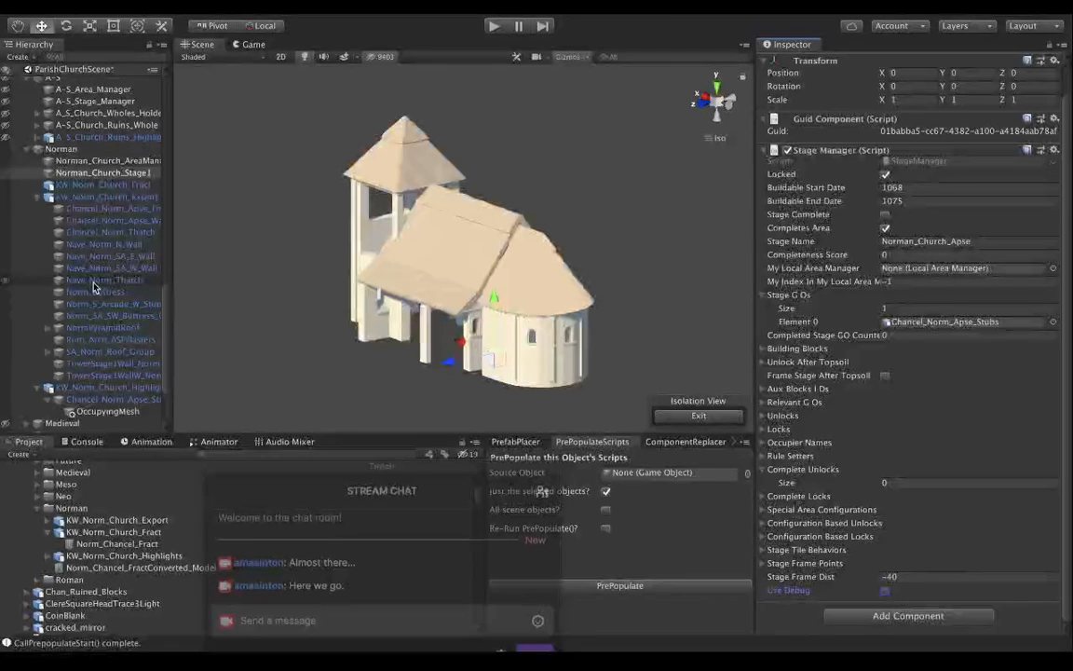
Create one Complete Unlocks entry on Norman_Church_Stage1 and add Chancel_Norm_Thatch to its list of things to unlock.
click(90, 161)
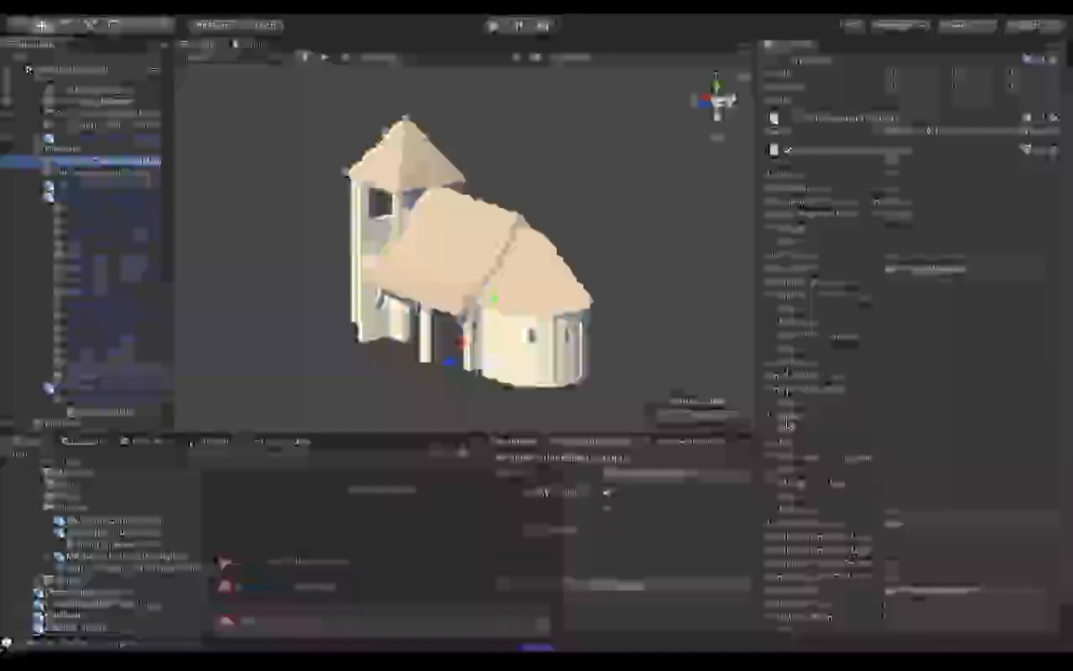
scroll(796, 377, down, 2)
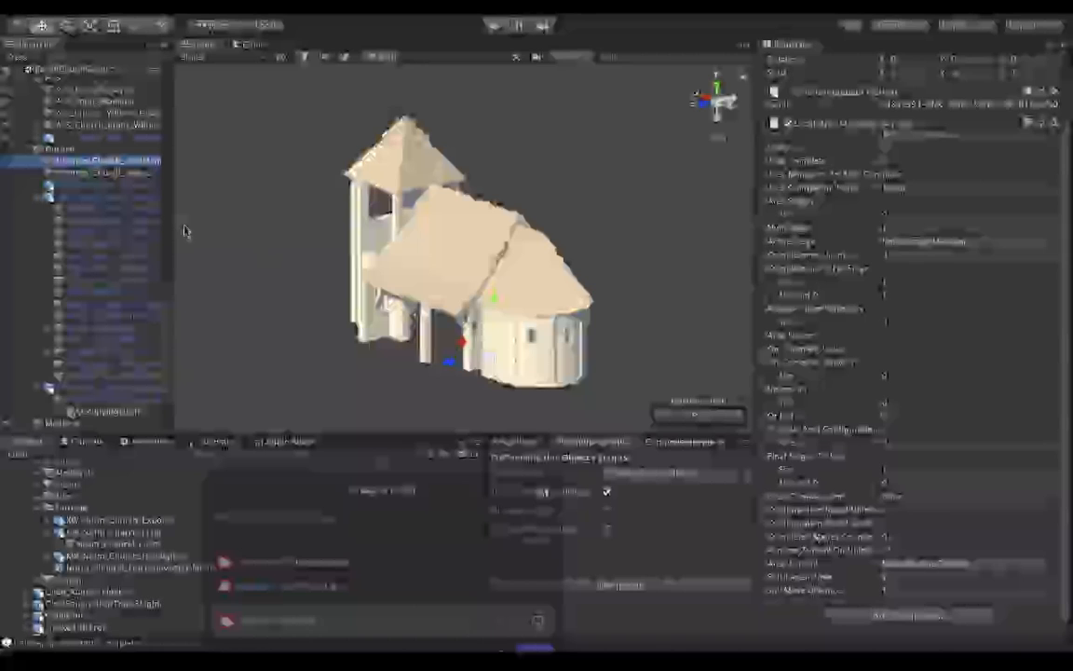
click(102, 172)
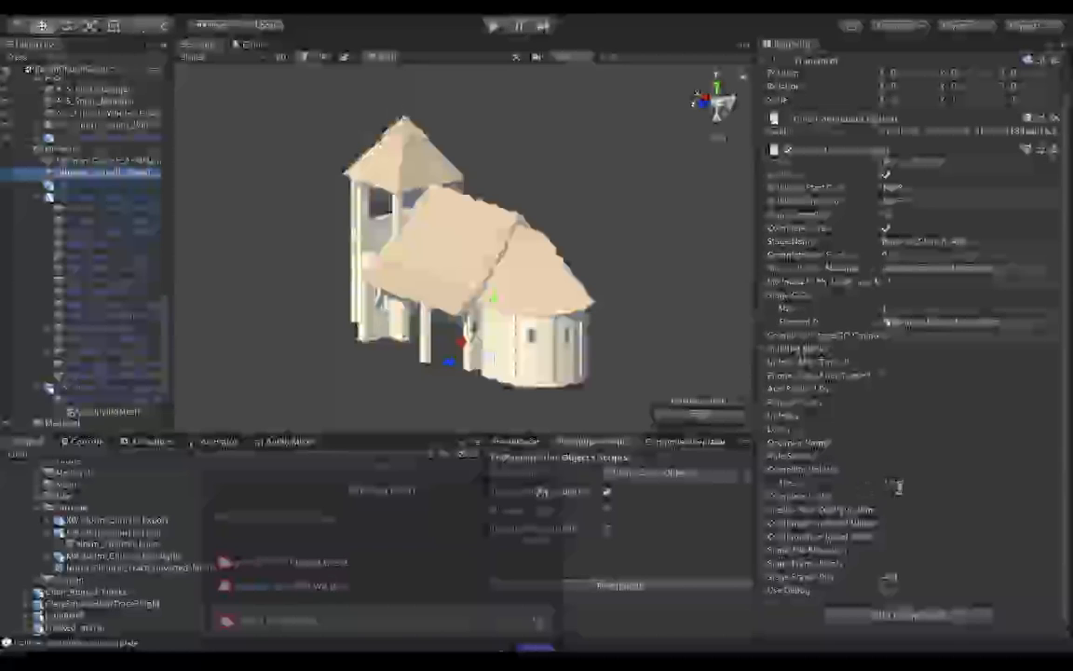
text(1)
key(Return)
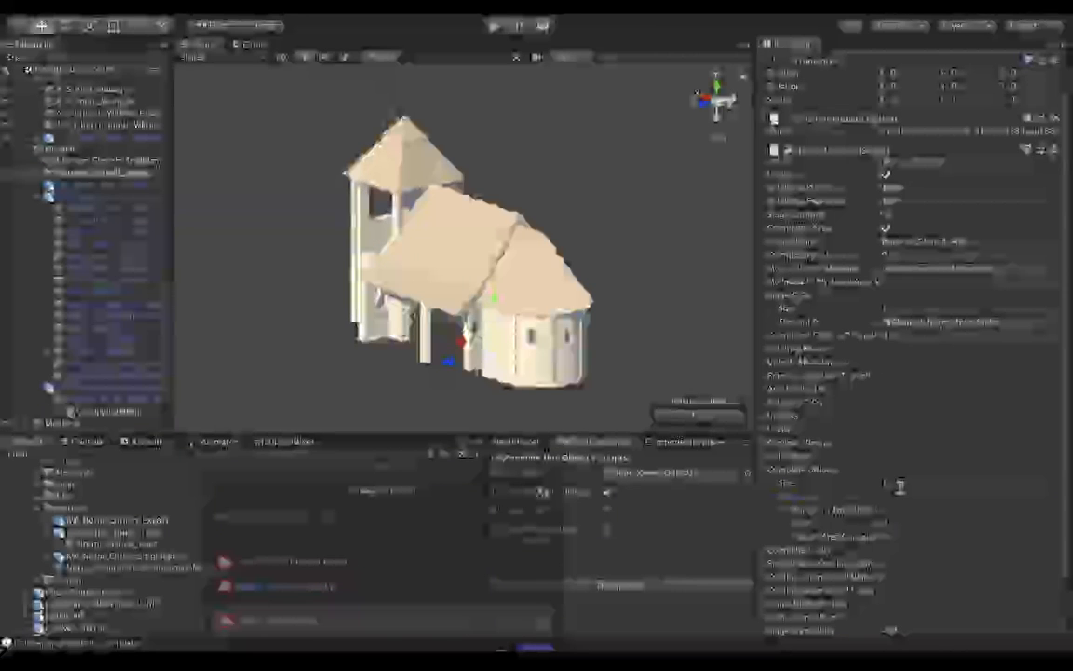
scroll(798, 536, down, 2)
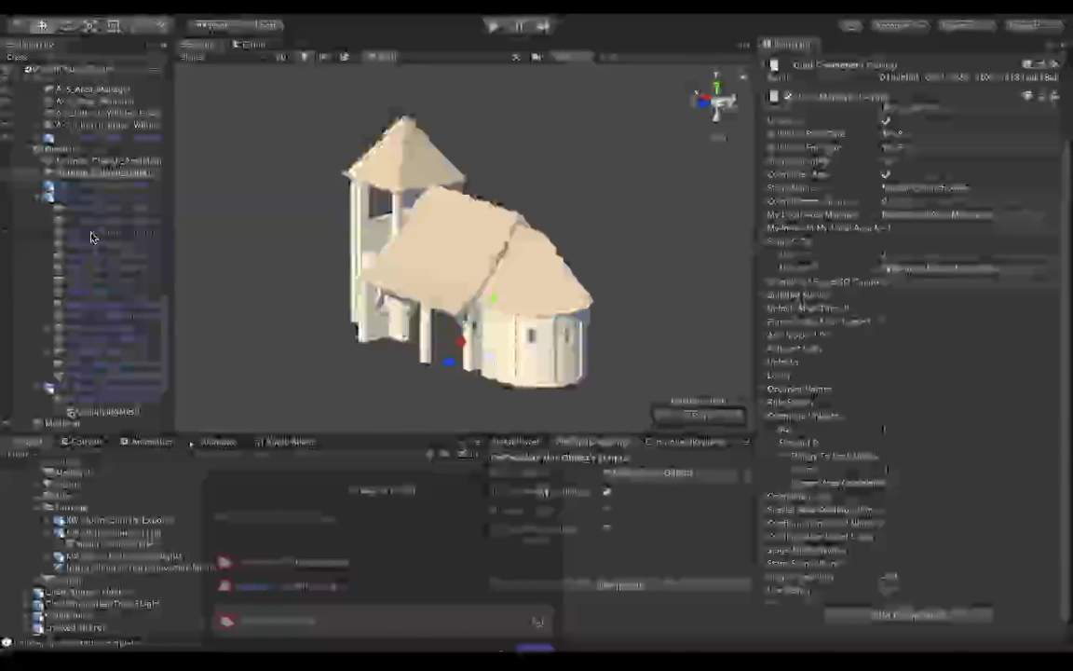
drag(61, 235, 835, 459)
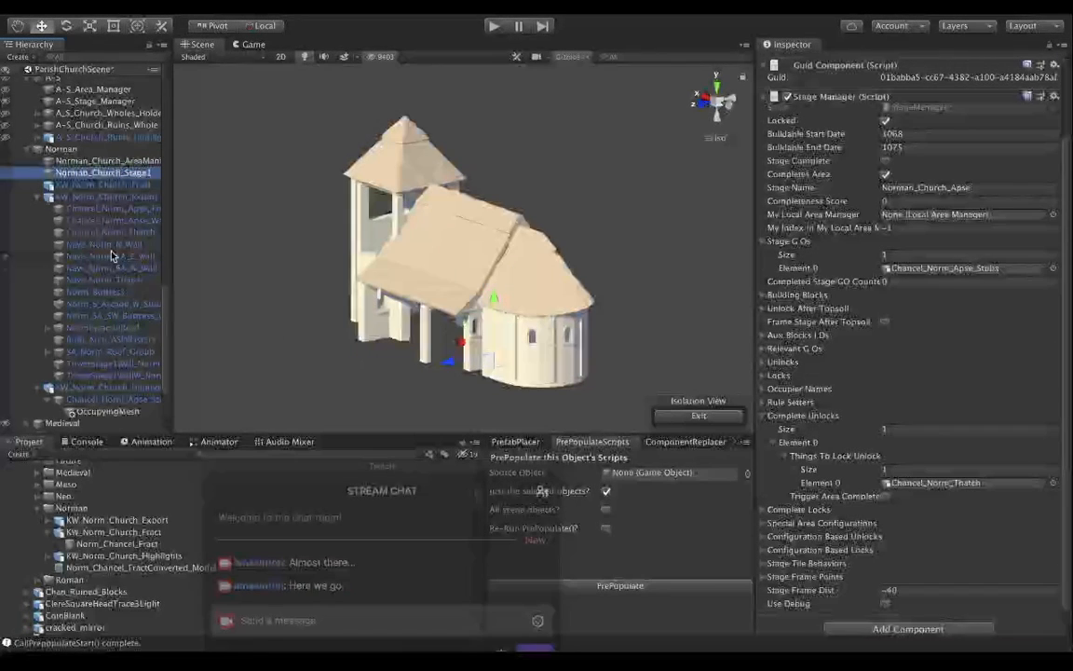
Examine A-S_Stage_Manager's lock, configuration and Stage Frame Points lists and A-S_Area_Manager's settings as references for the Norman church.
scroll(111, 255, up, 2)
click(74, 138)
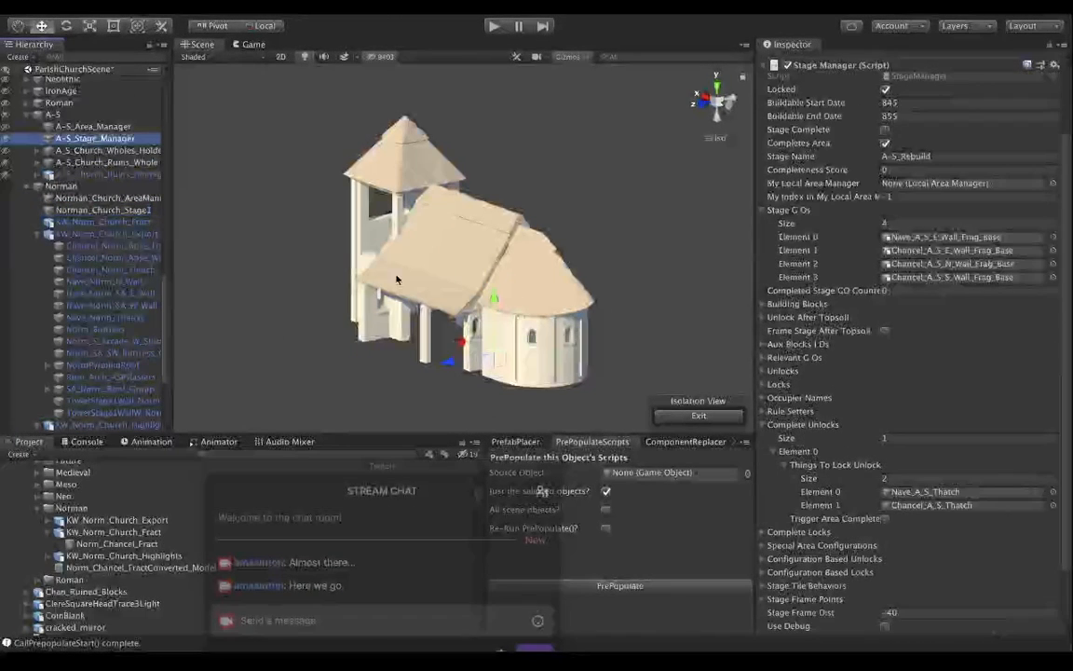
click(762, 532)
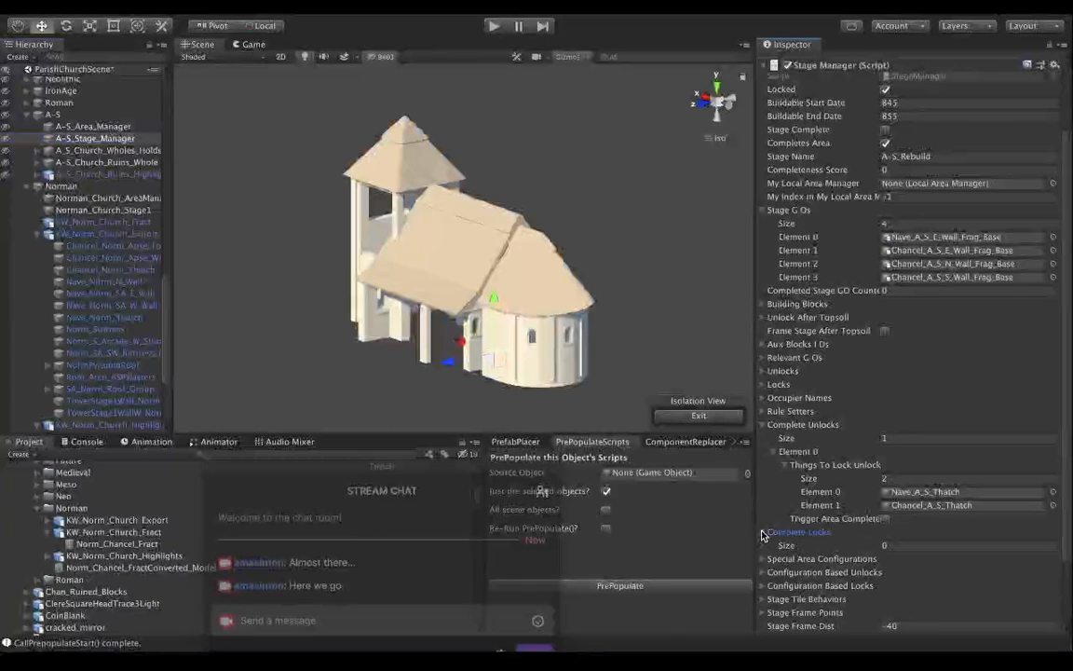
click(762, 533)
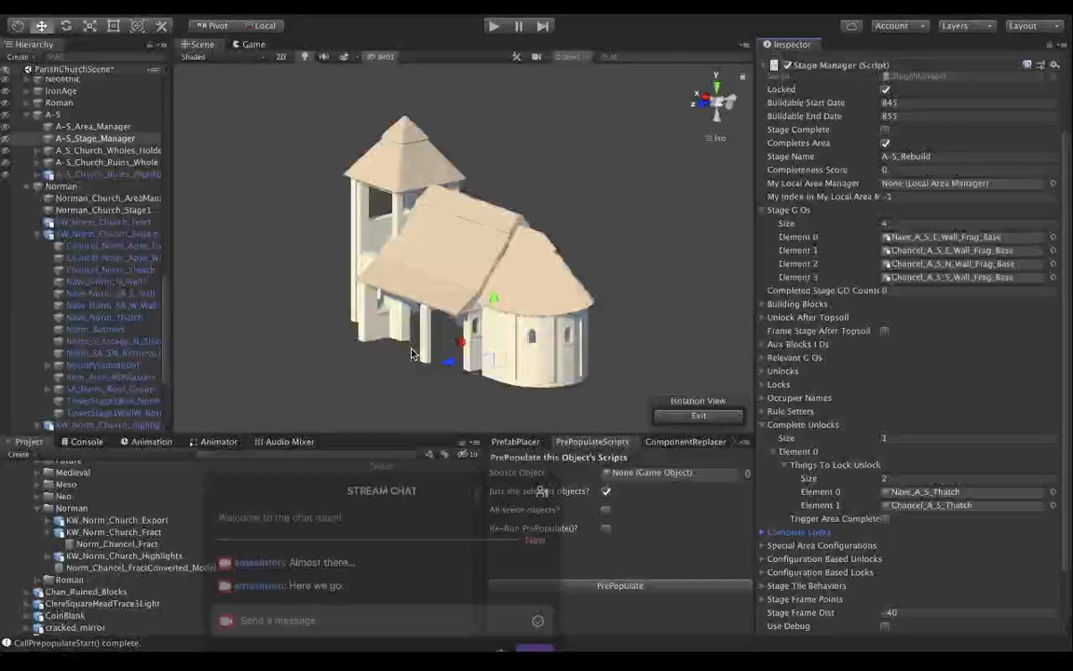
click(762, 559)
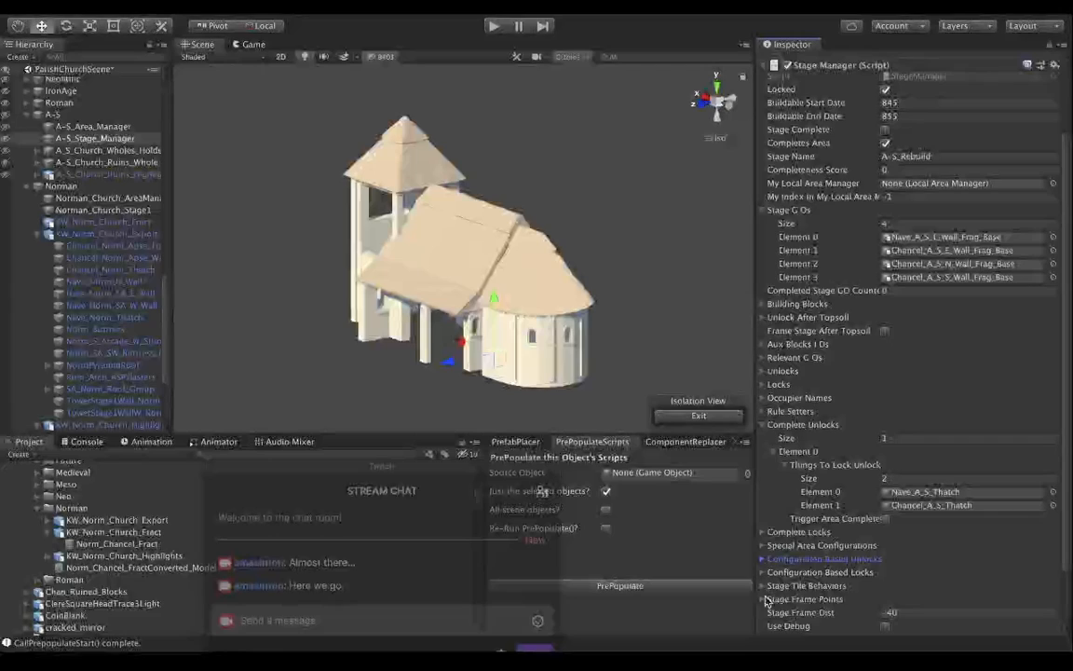
click(762, 599)
scroll(779, 597, down, 3)
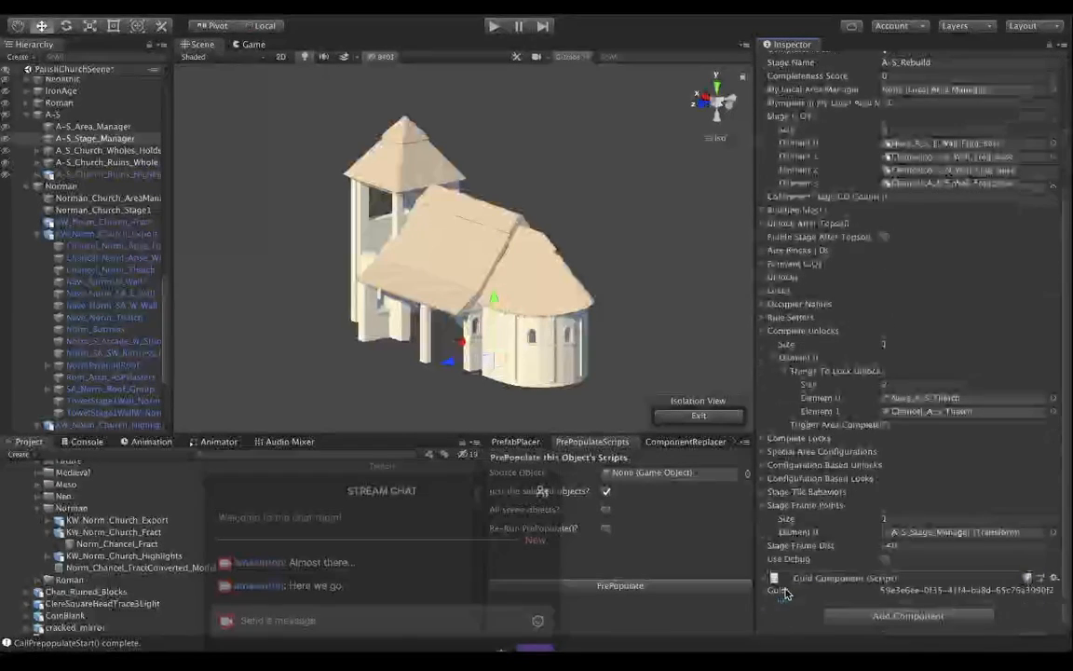
click(762, 505)
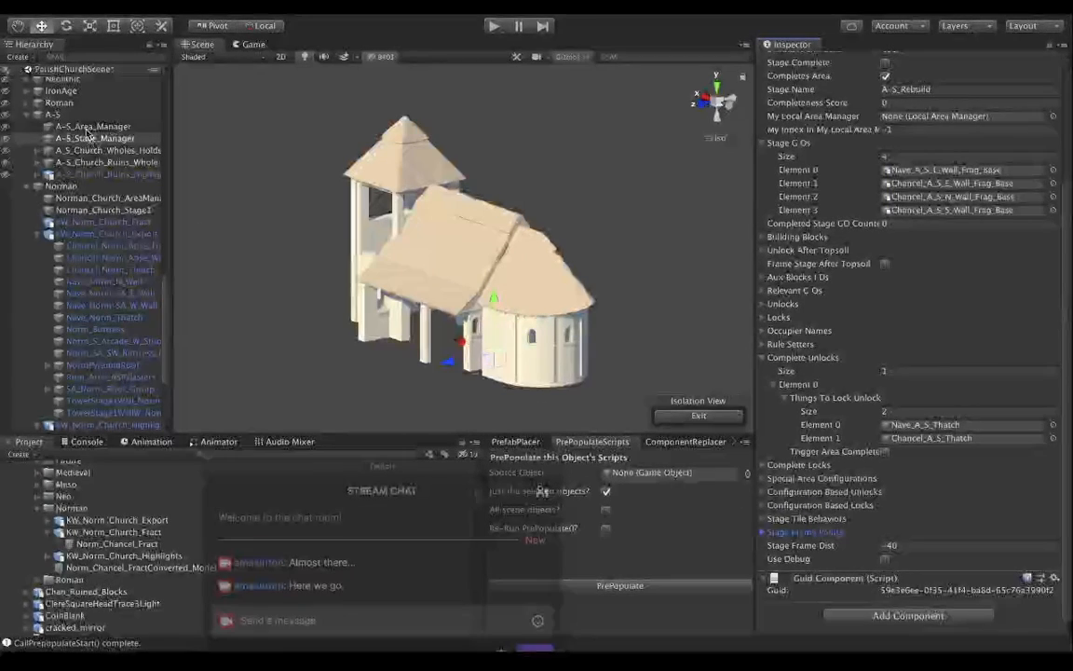
click(91, 126)
scroll(649, 249, down, 1)
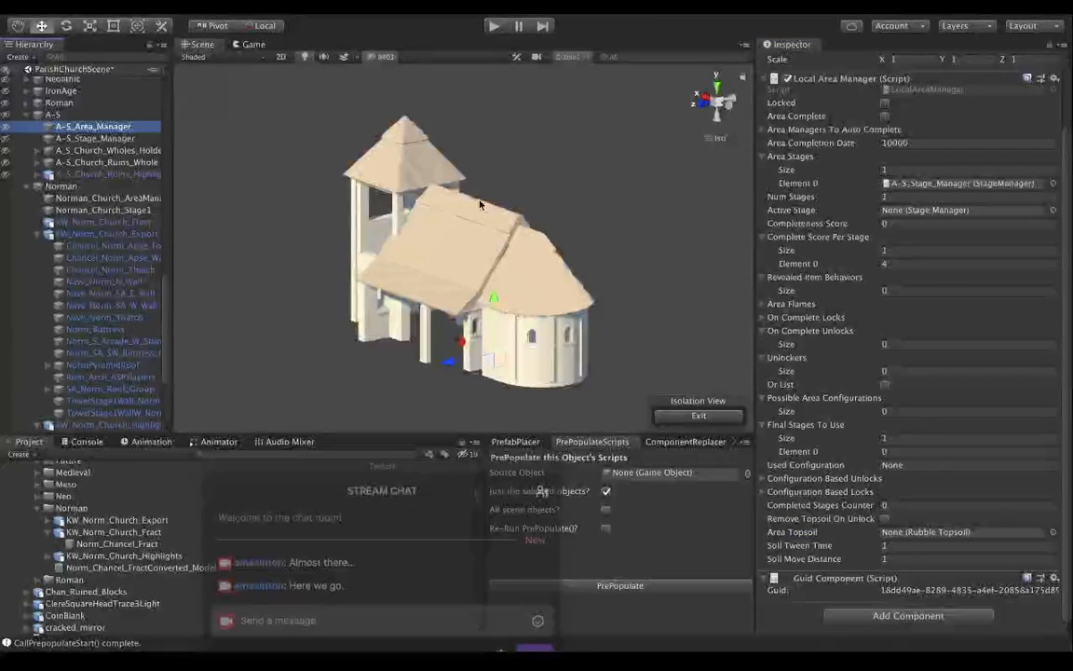
scroll(480, 204, up, 2)
scroll(838, 214, up, 3)
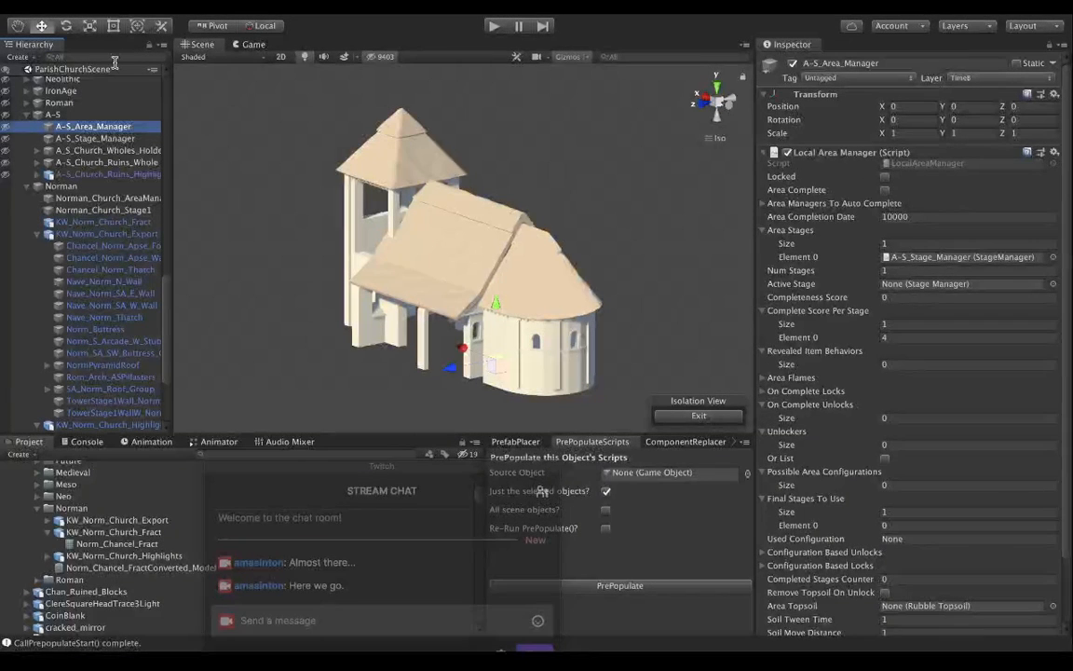
click(61, 27)
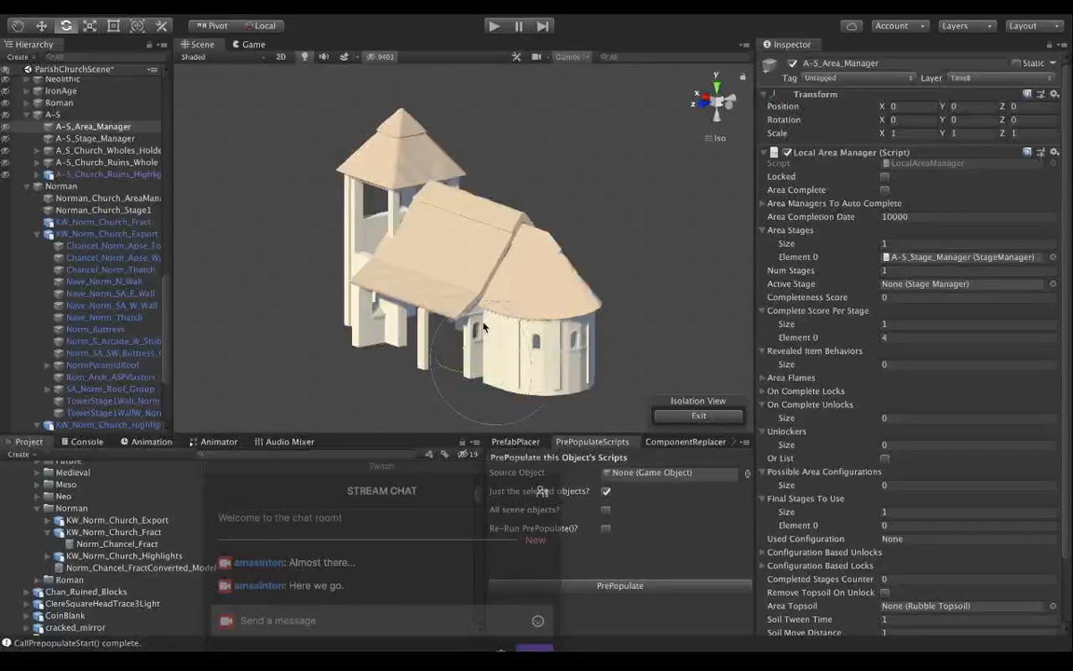
click(41, 26)
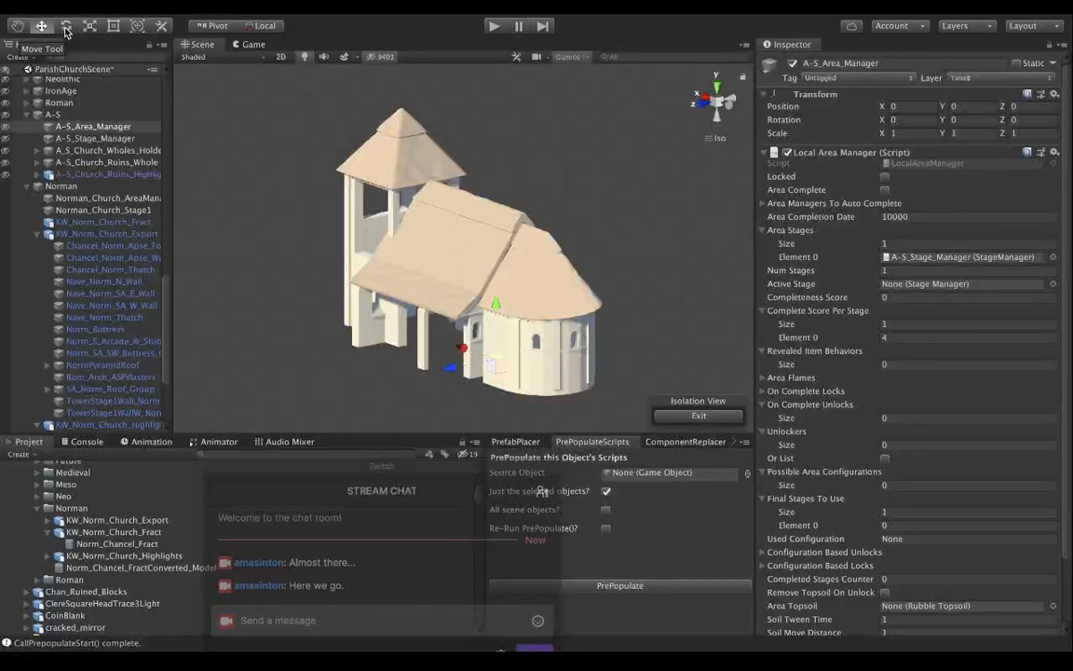
click(66, 26)
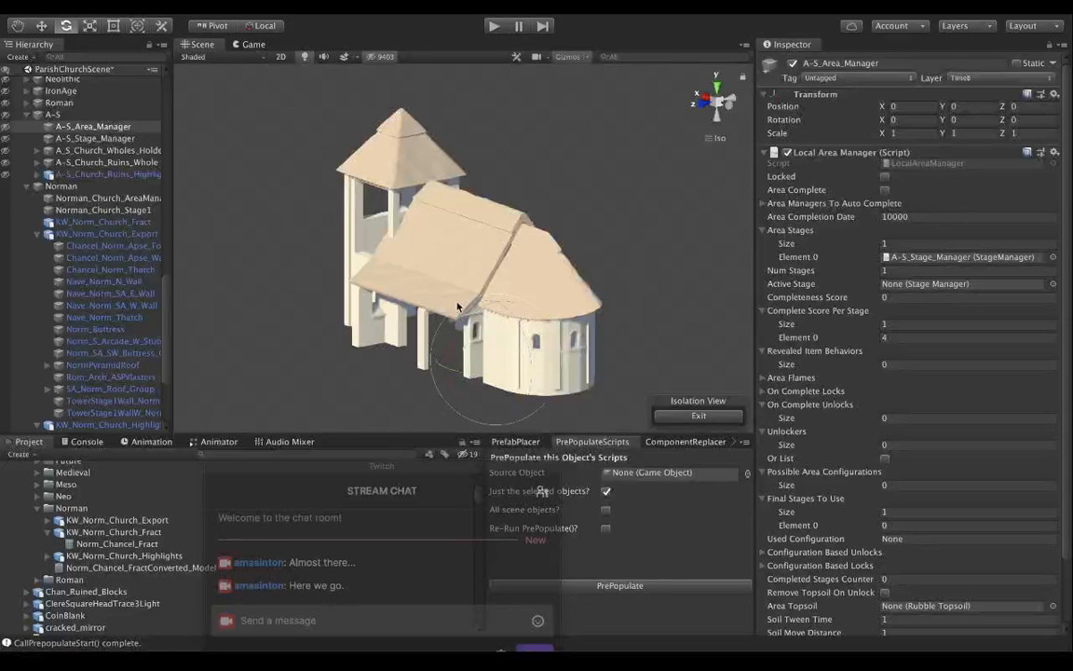
drag(461, 333, 477, 305)
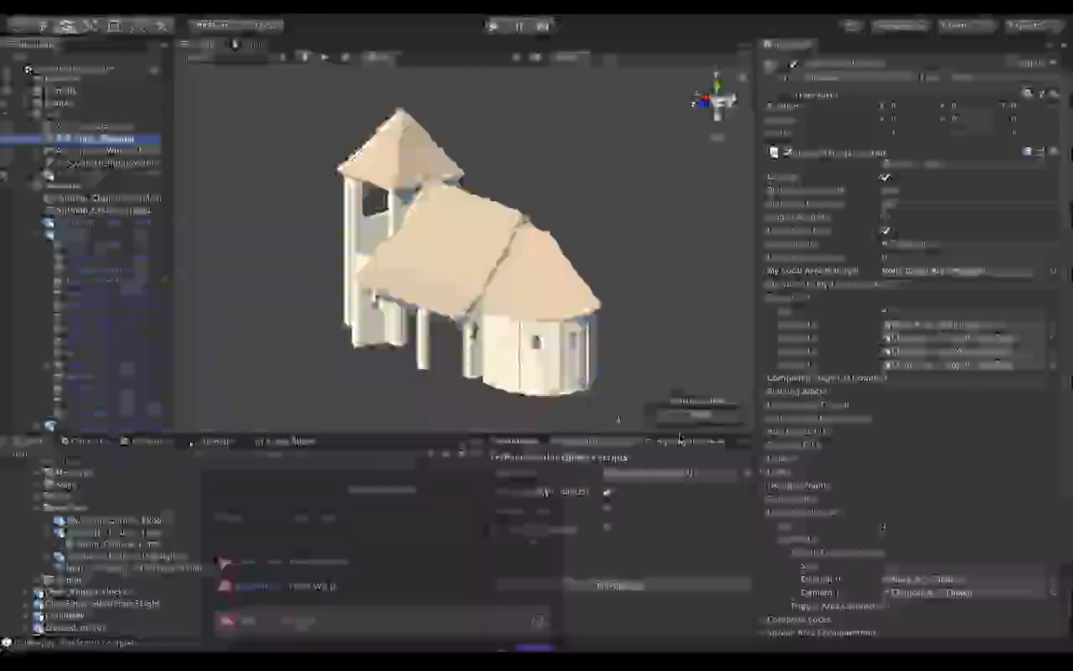
Following A-S_Stage_Manager's Stage Frame Points, add one entry to Norman_Church_Stage1 and assign Norman_Church_AreaManager to it.
click(771, 512)
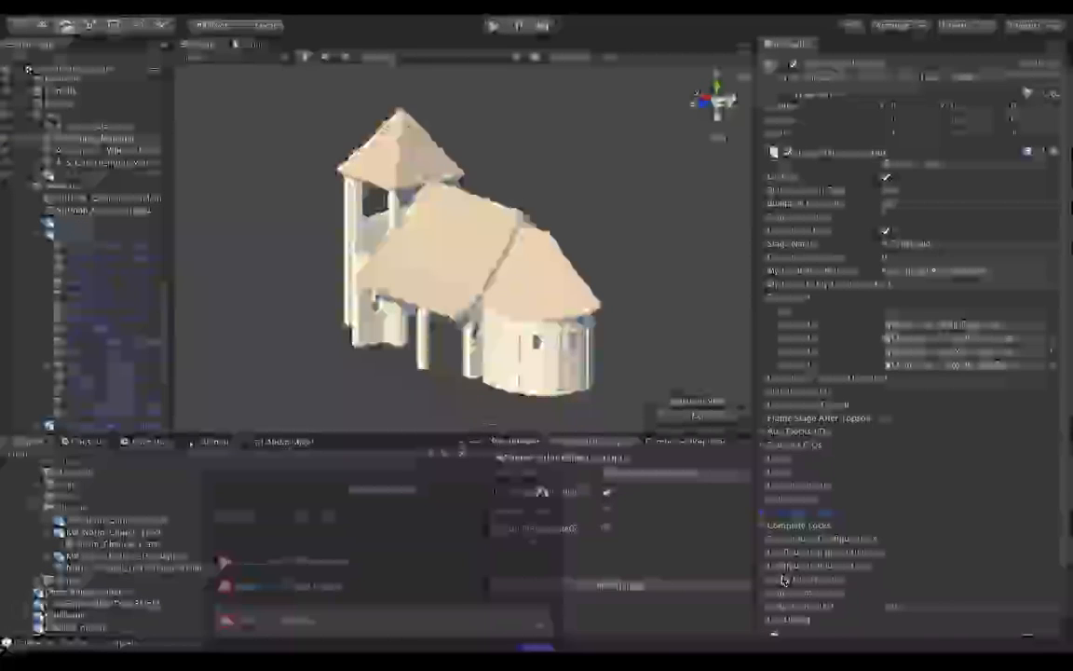
click(768, 592)
scroll(773, 591, down, 3)
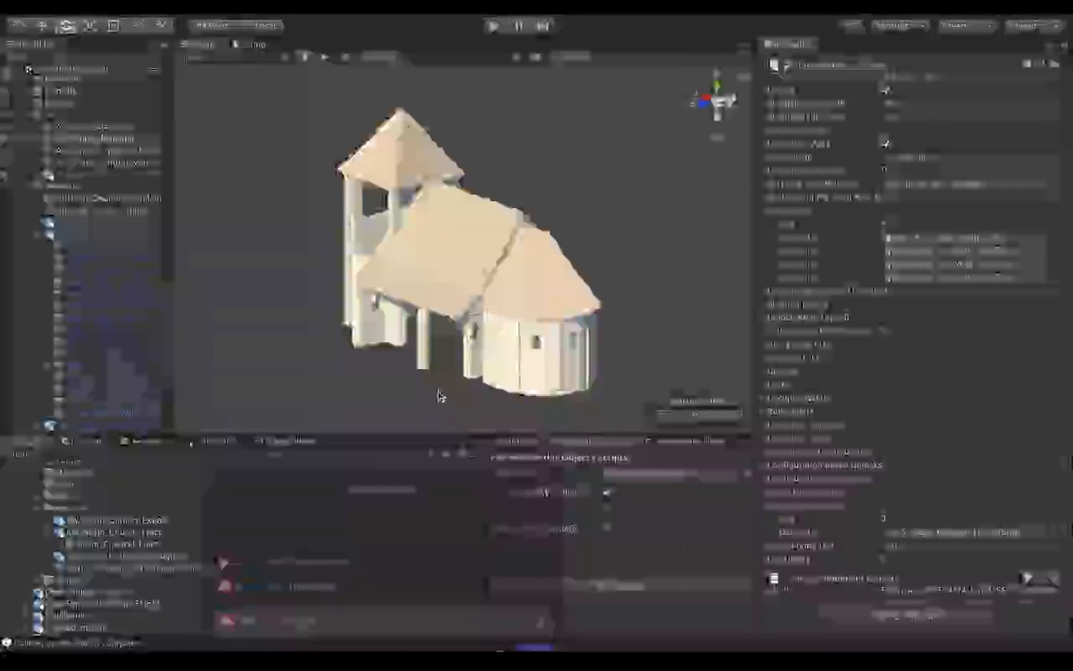
click(102, 211)
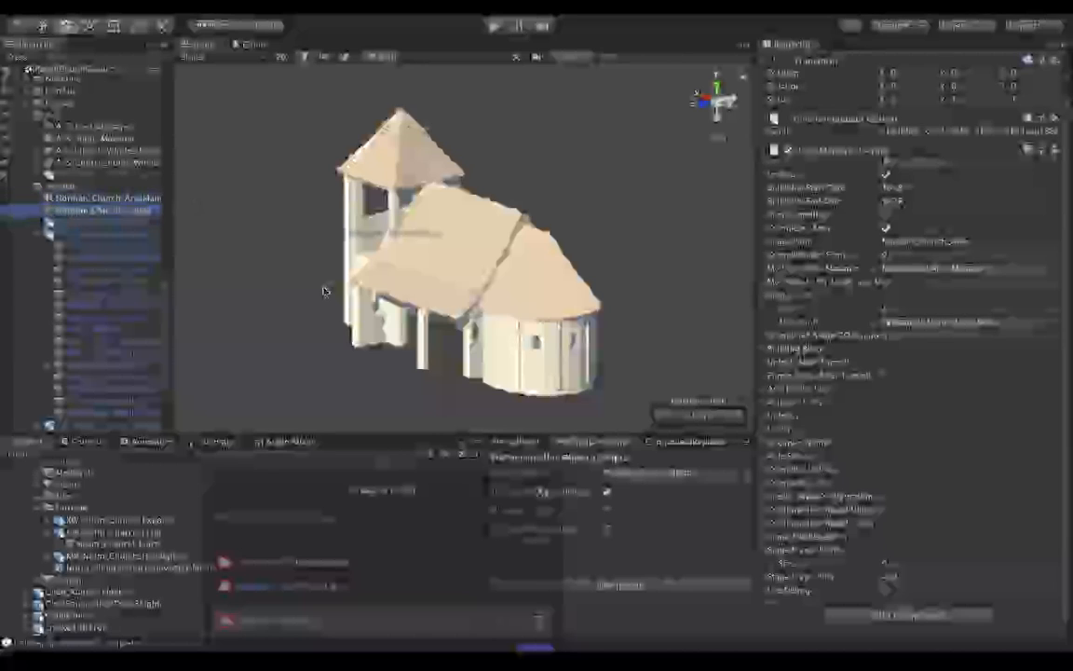
drag(806, 510, 821, 551)
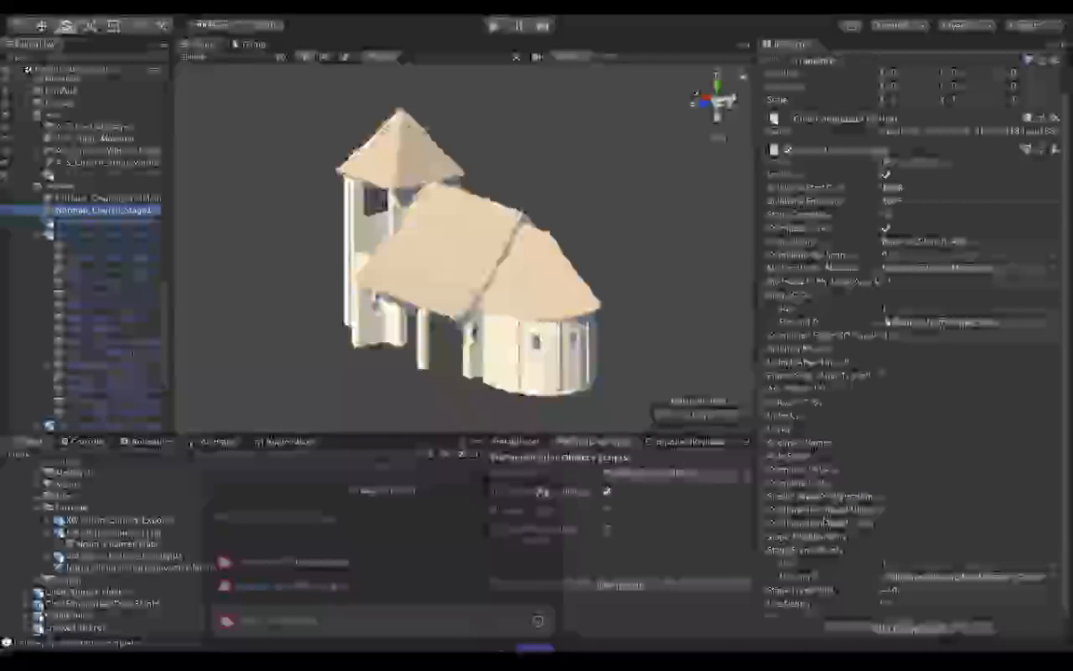
scroll(826, 522, up, 1)
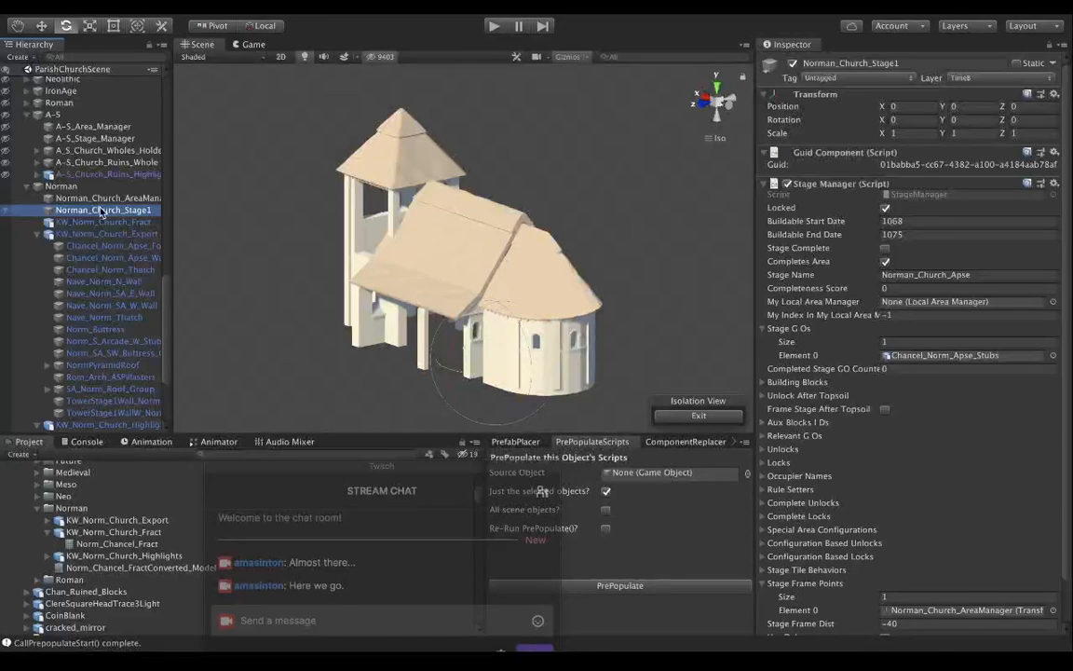
Exit isolation view and run the scene in Play mode.
scroll(56, 196, up, 15)
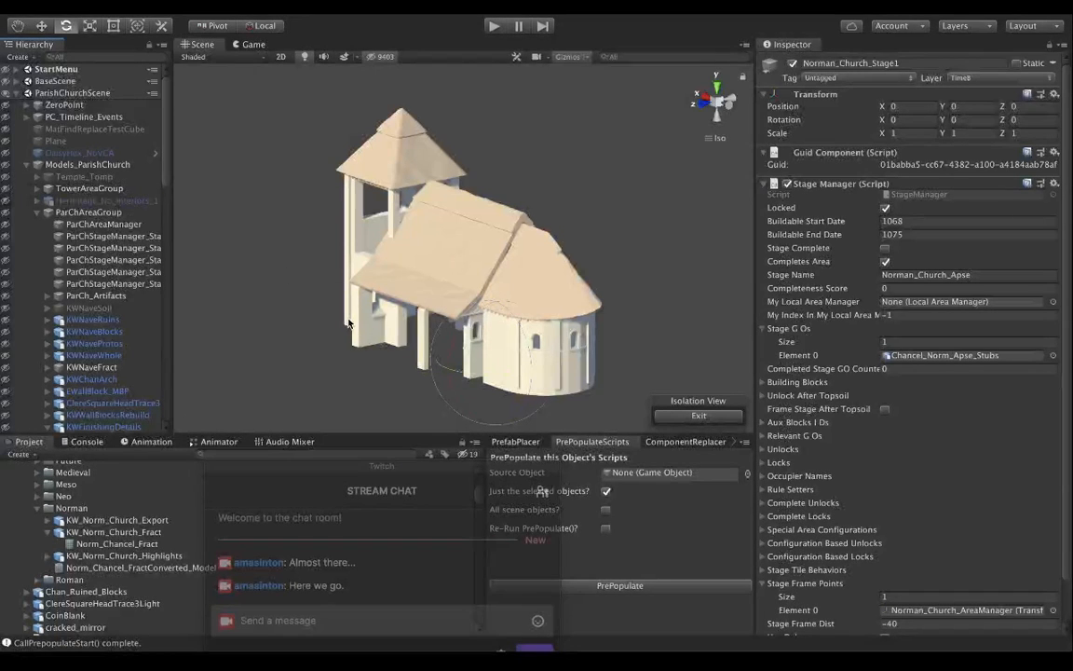
click(713, 417)
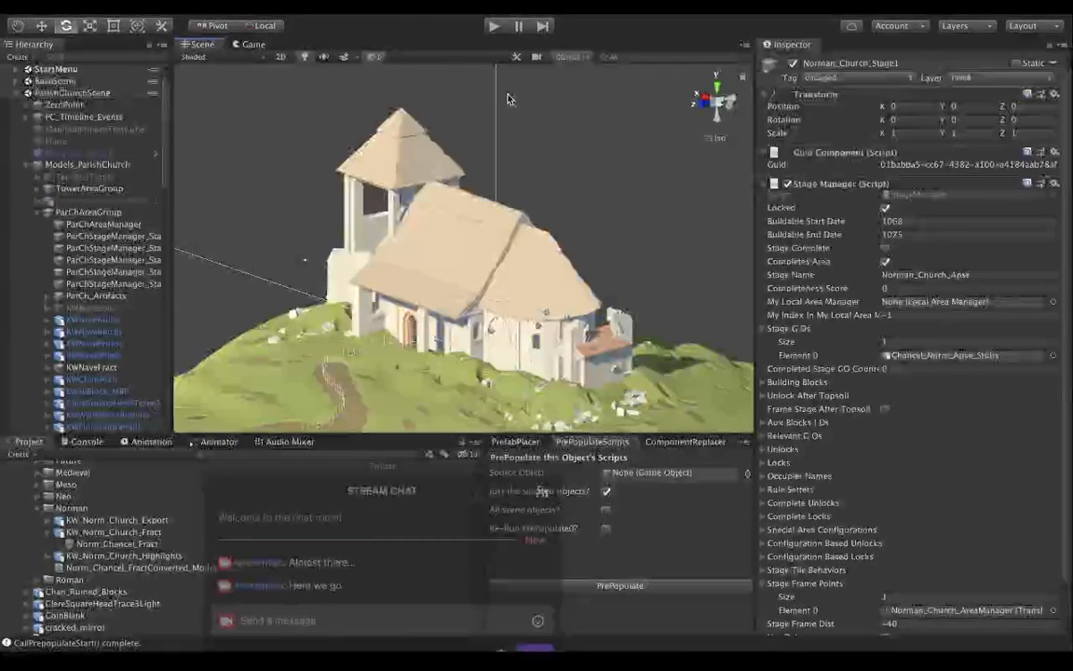
click(495, 27)
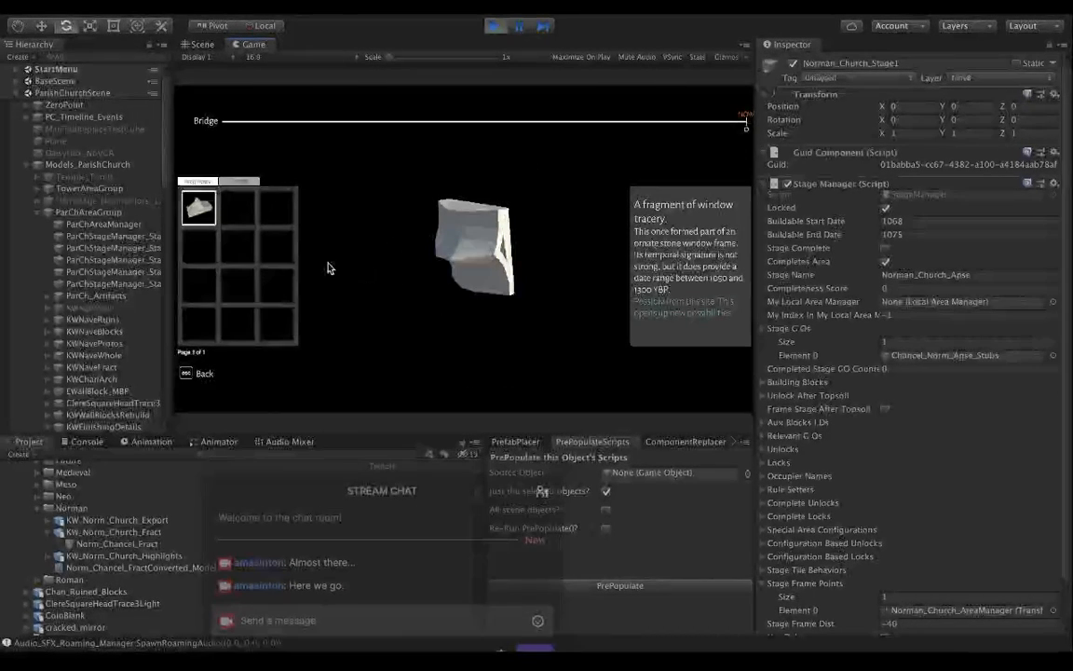
Close the artifact view, rebuild the highlighted tracery window in the ruined church and inspect the ruin from all around.
key(Escape)
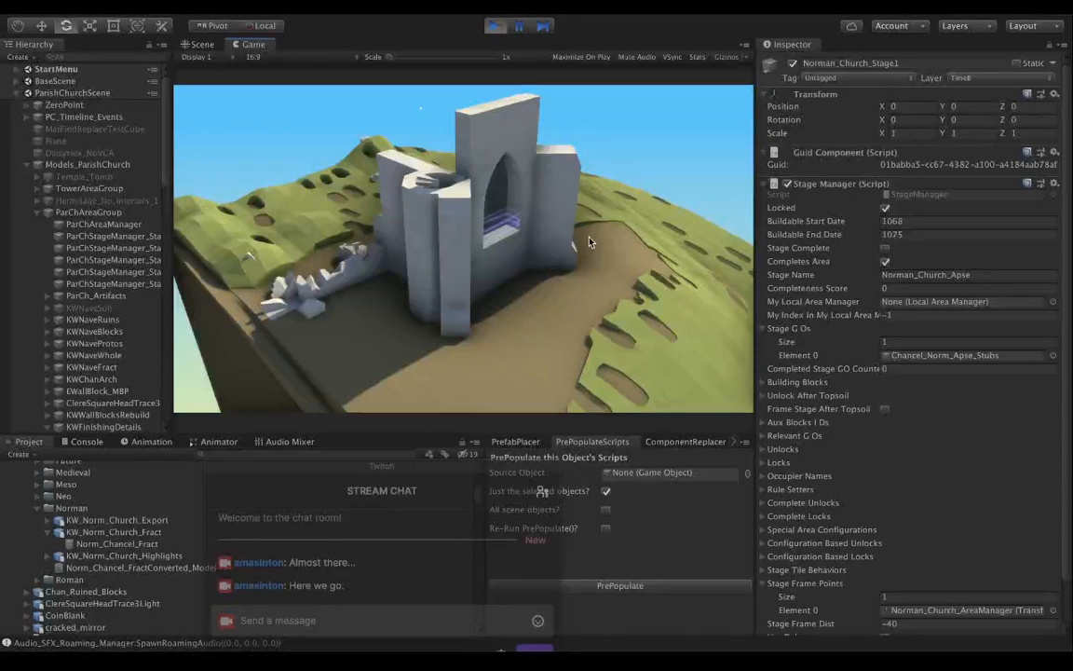
click(507, 234)
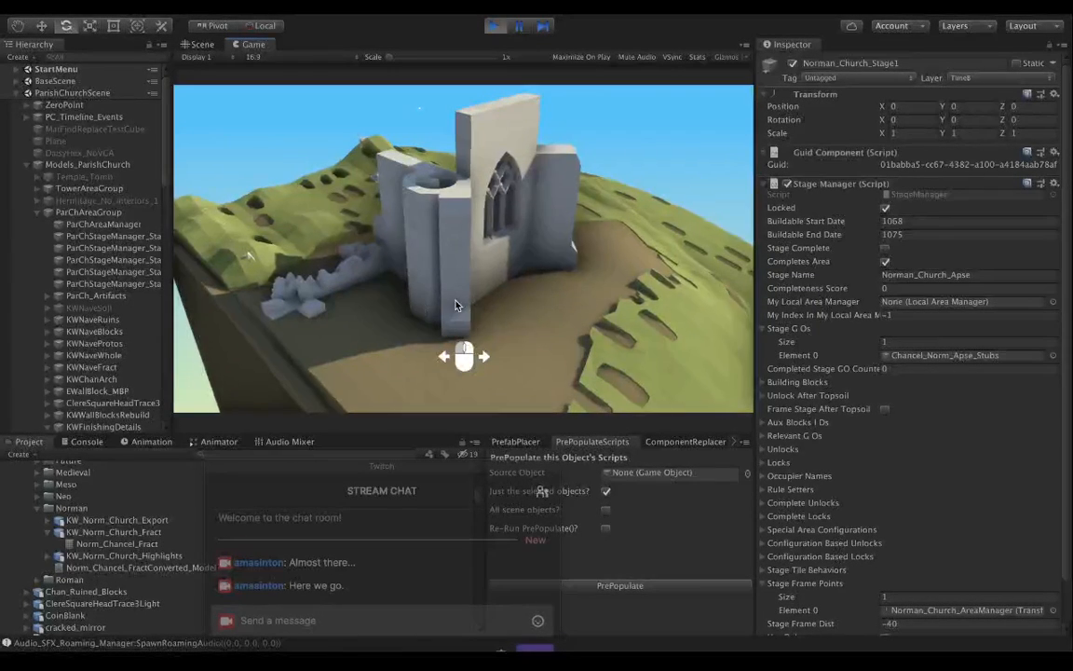
middle_drag(456, 302, 615, 316)
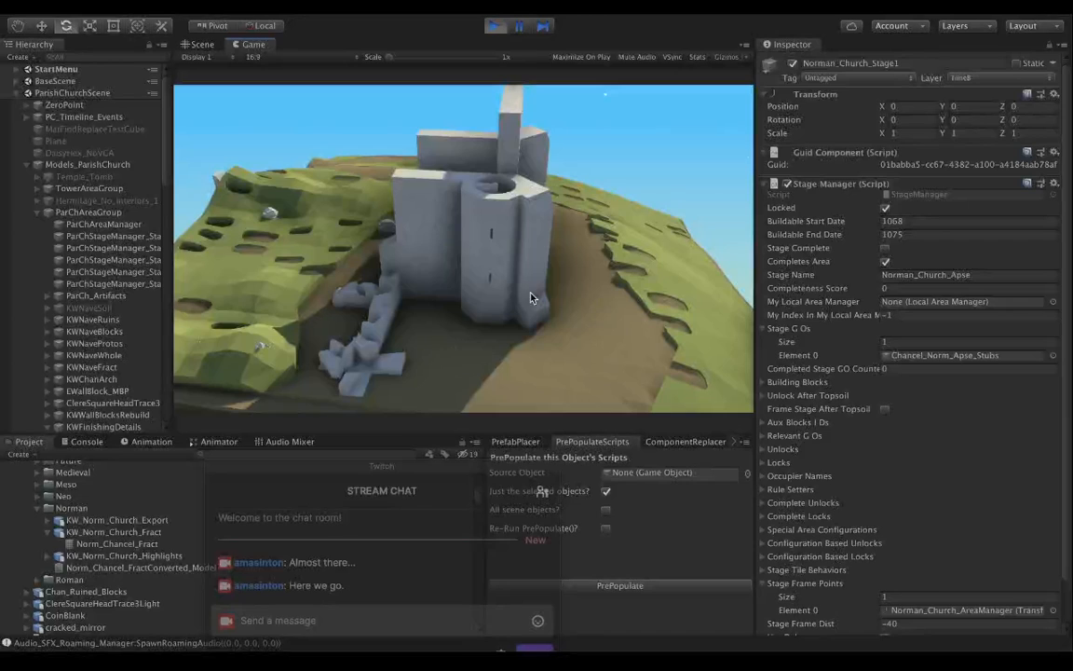
middle_drag(495, 263, 695, 297)
middle_drag(517, 268, 636, 269)
middle_drag(372, 343, 425, 339)
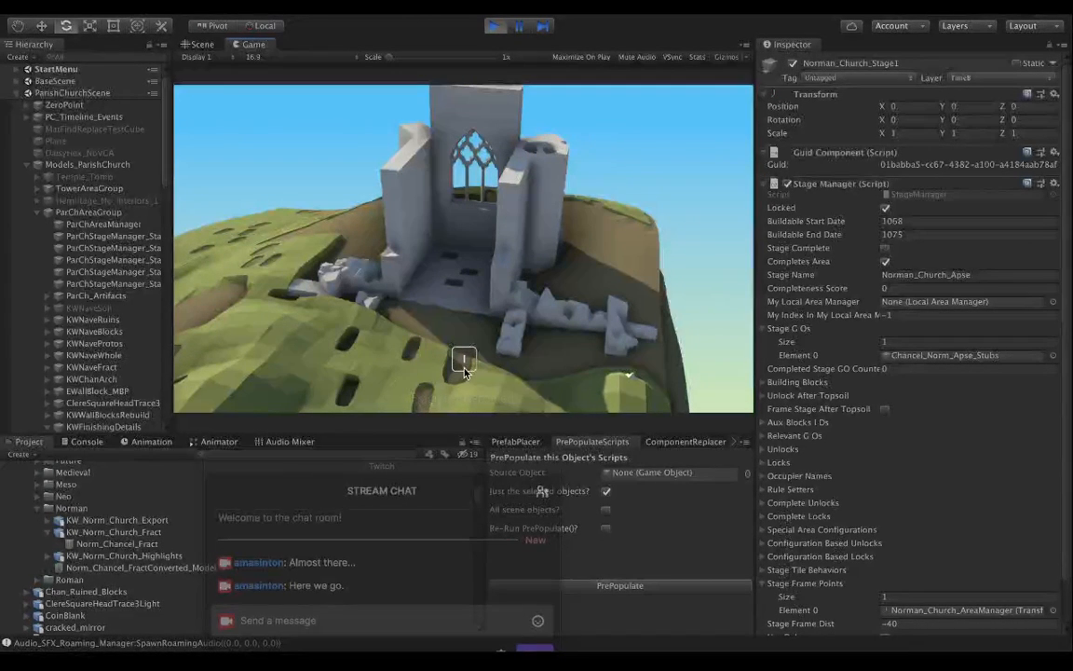
Inspect the small capital in the in-game artifact inventory, and return to the view of the ruined church.
key(i)
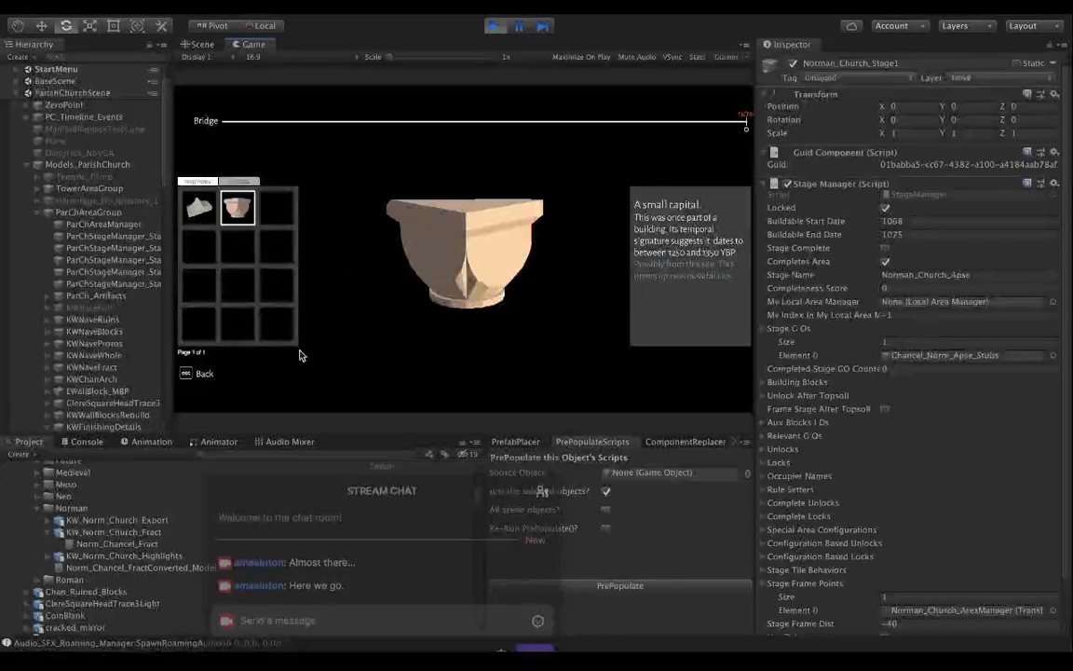
key(Escape)
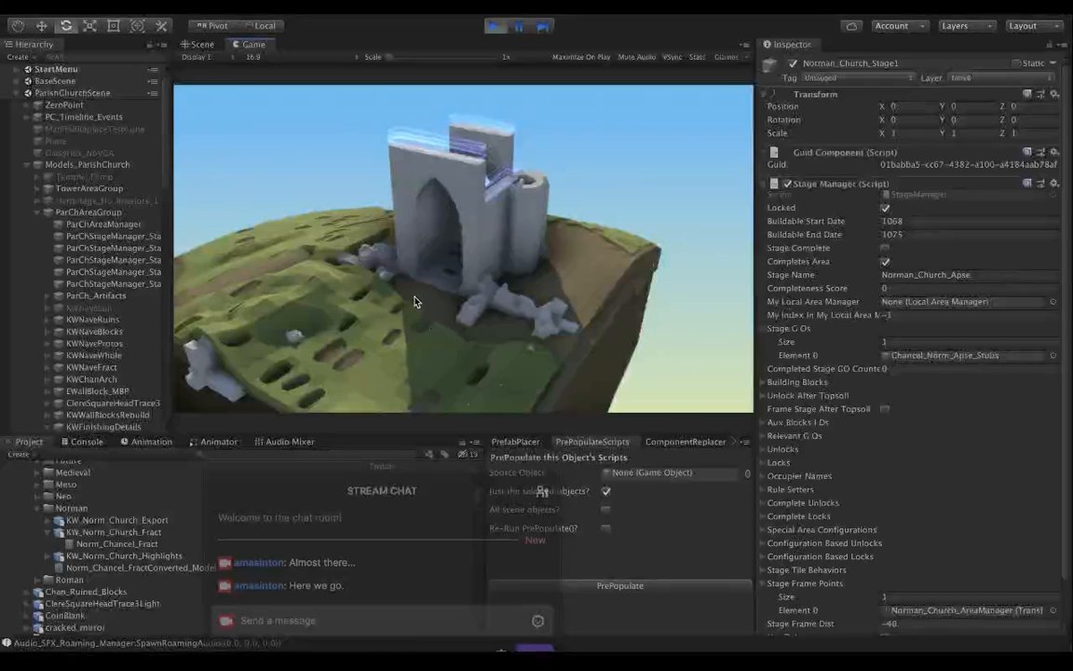
drag(391, 321, 342, 296)
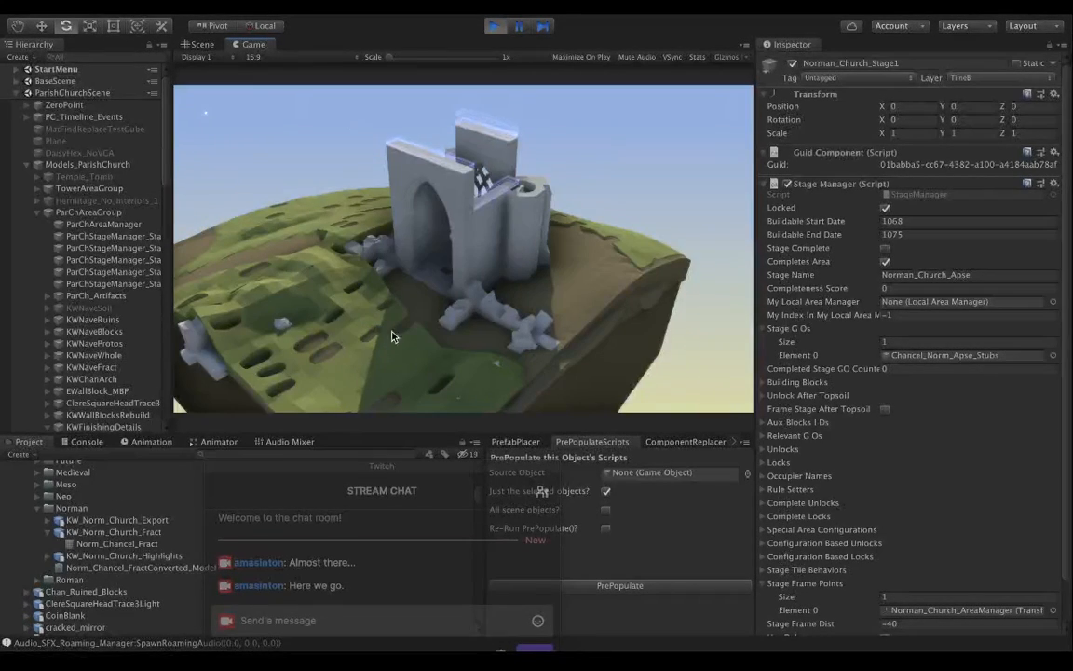
drag(394, 377, 445, 383)
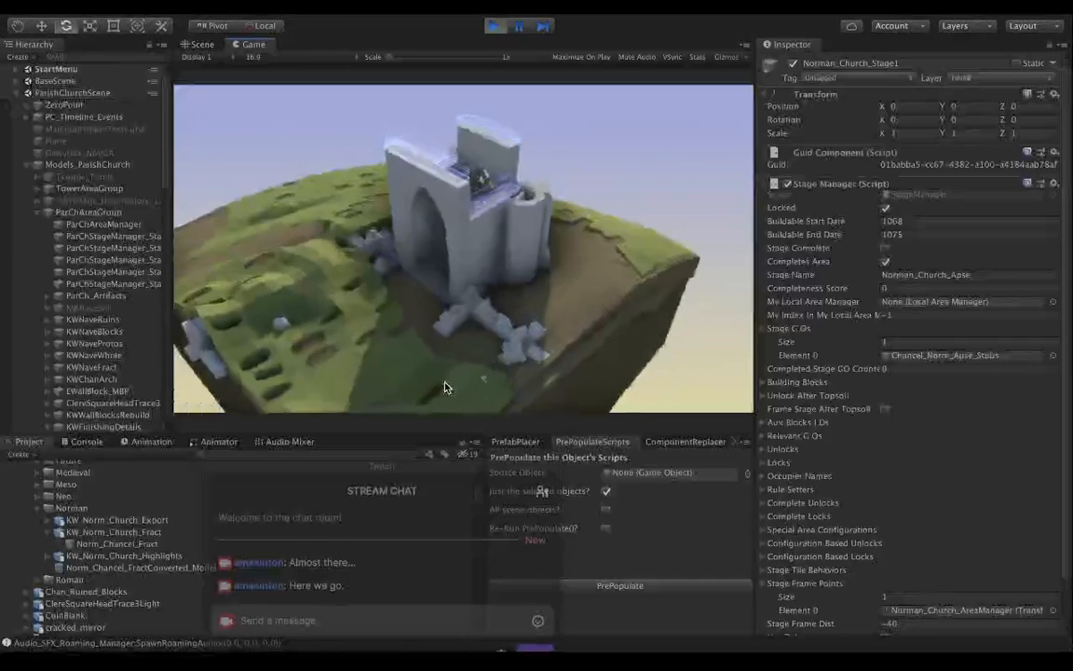
Rebuild the highlighted upper wall sections on the sides of the ruined church in the running game.
click(440, 170)
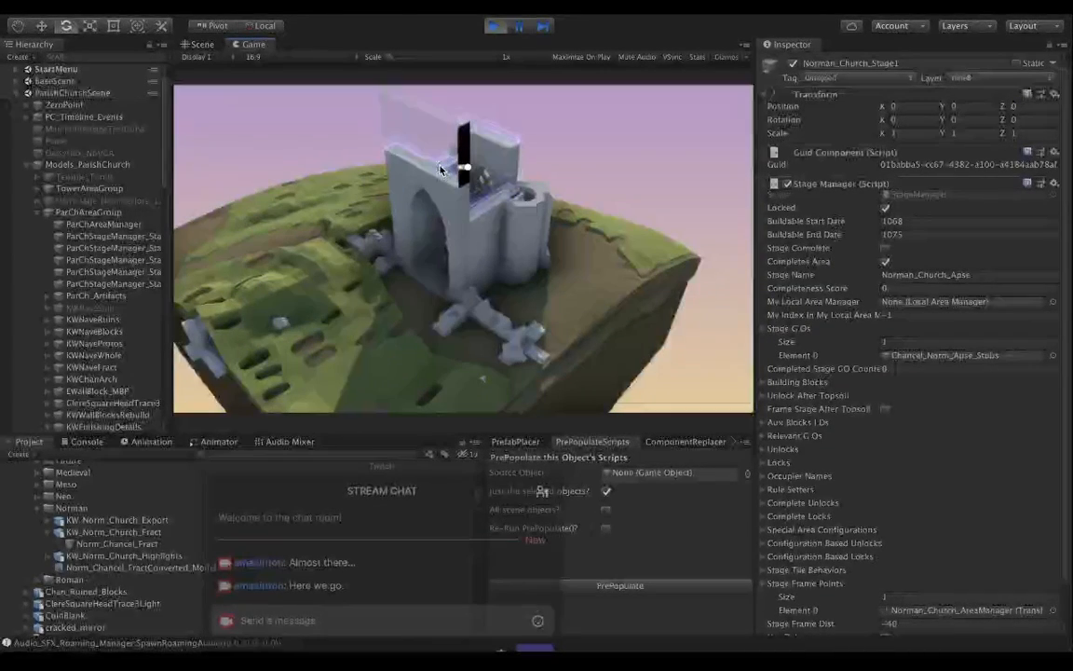
drag(522, 308, 280, 301)
mouse_move(428, 204)
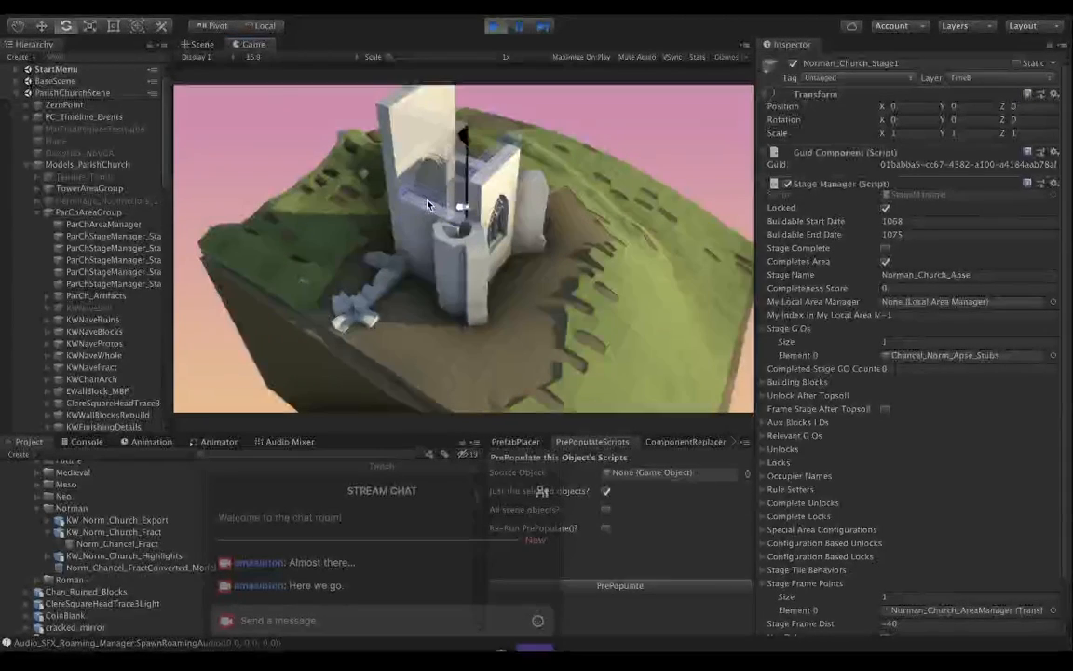
click(428, 204)
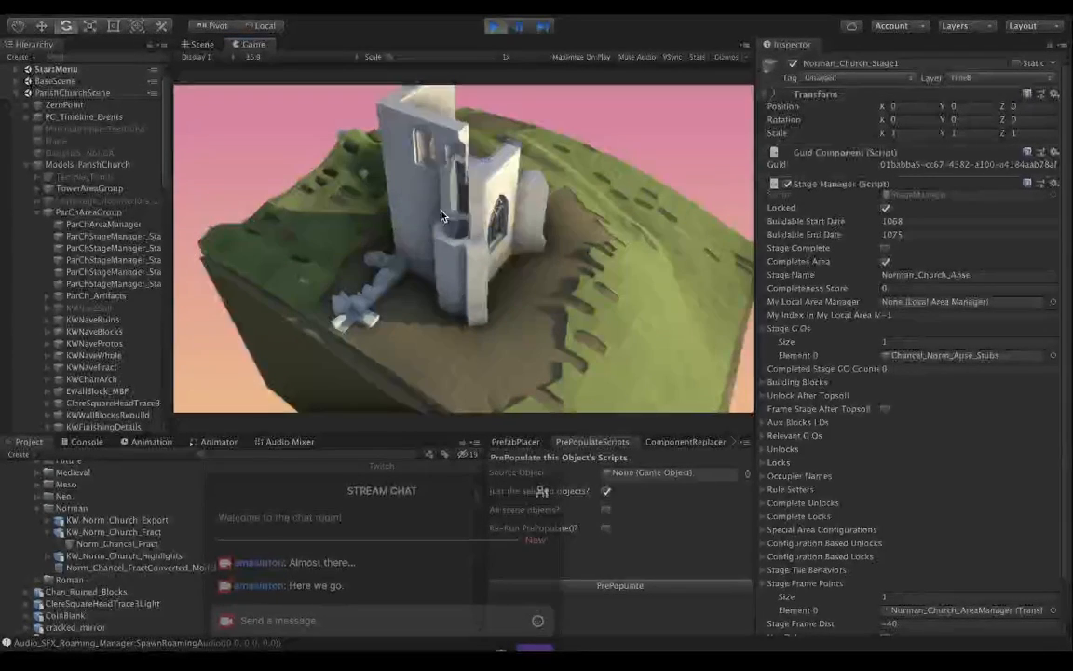
drag(591, 317, 197, 319)
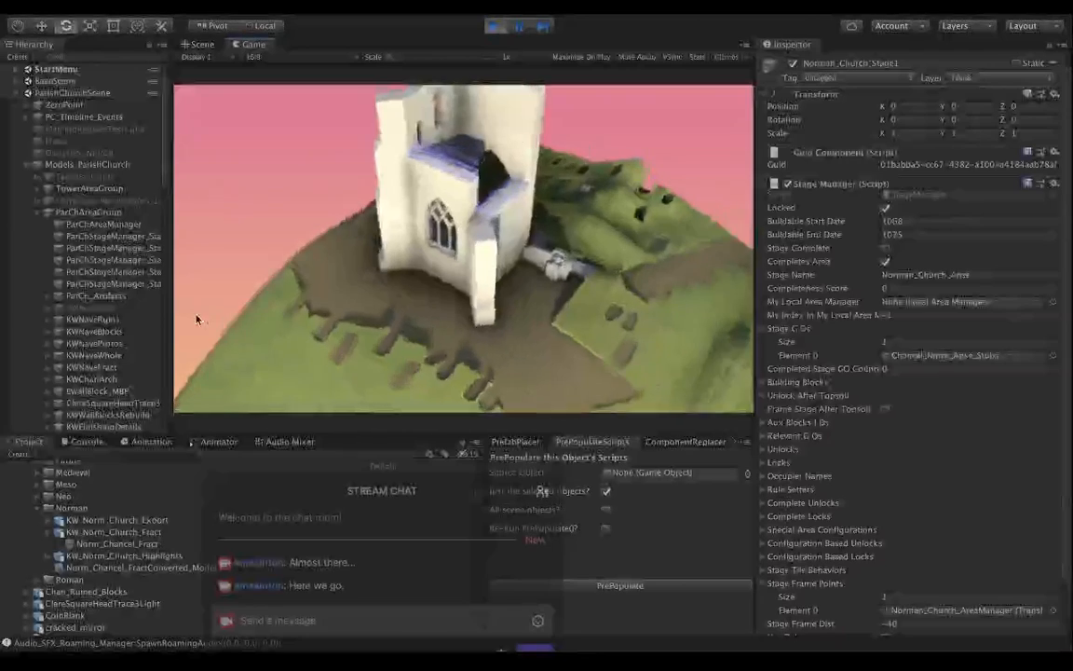
click(432, 149)
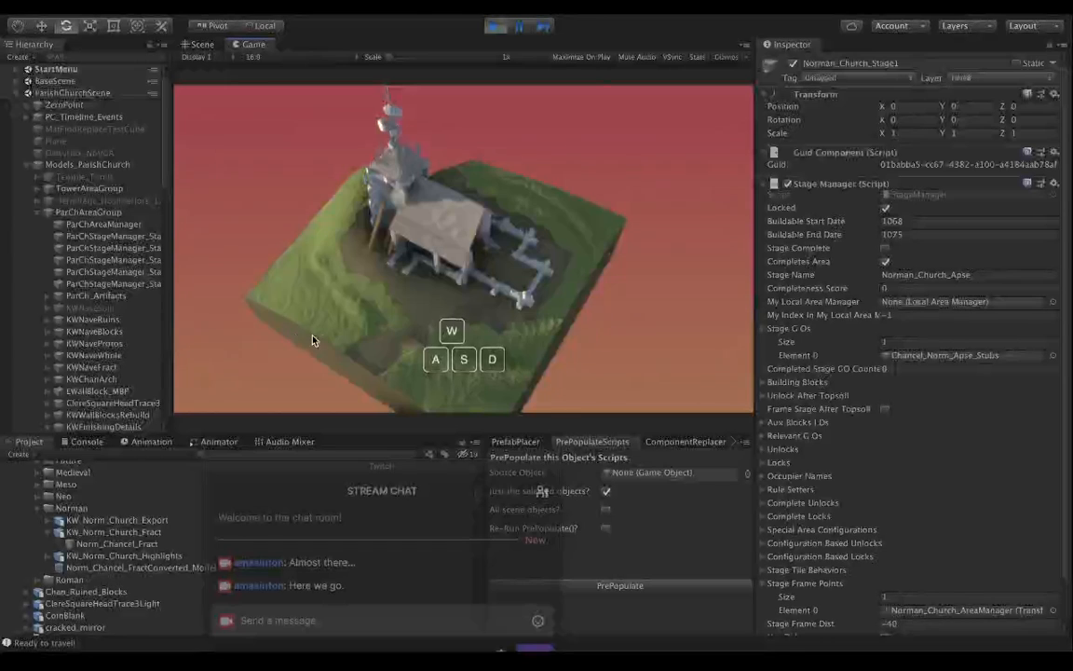
Test the in-game camera movement in all directions around the partly rebuilt church and examine it from above.
drag(369, 325, 317, 314)
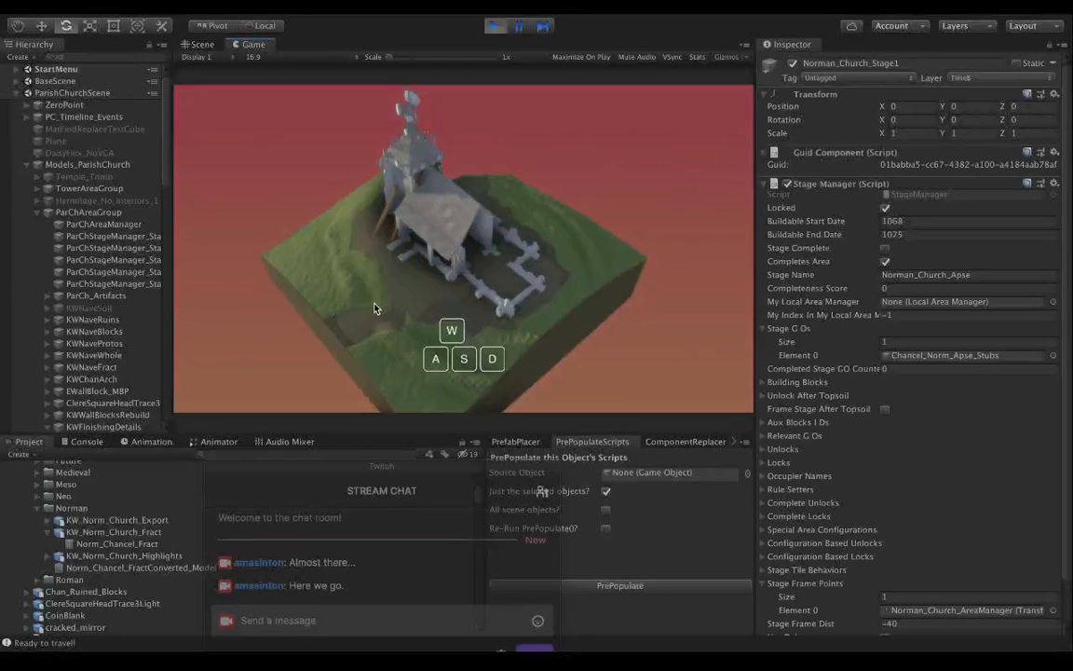
key(w)
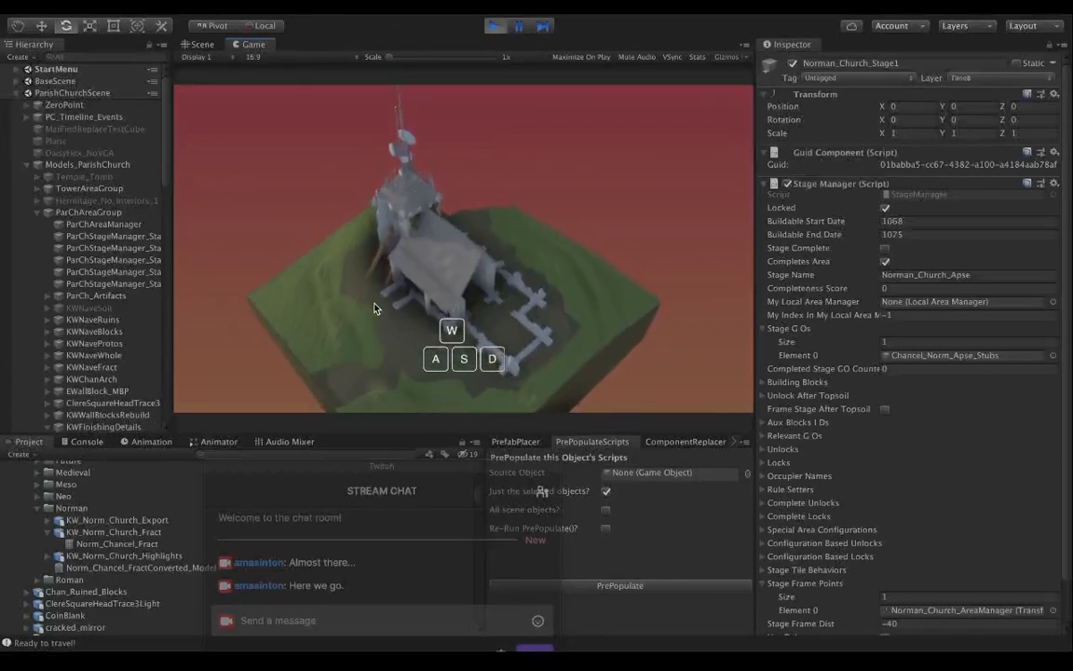
key(s)
key(s)
key(d)
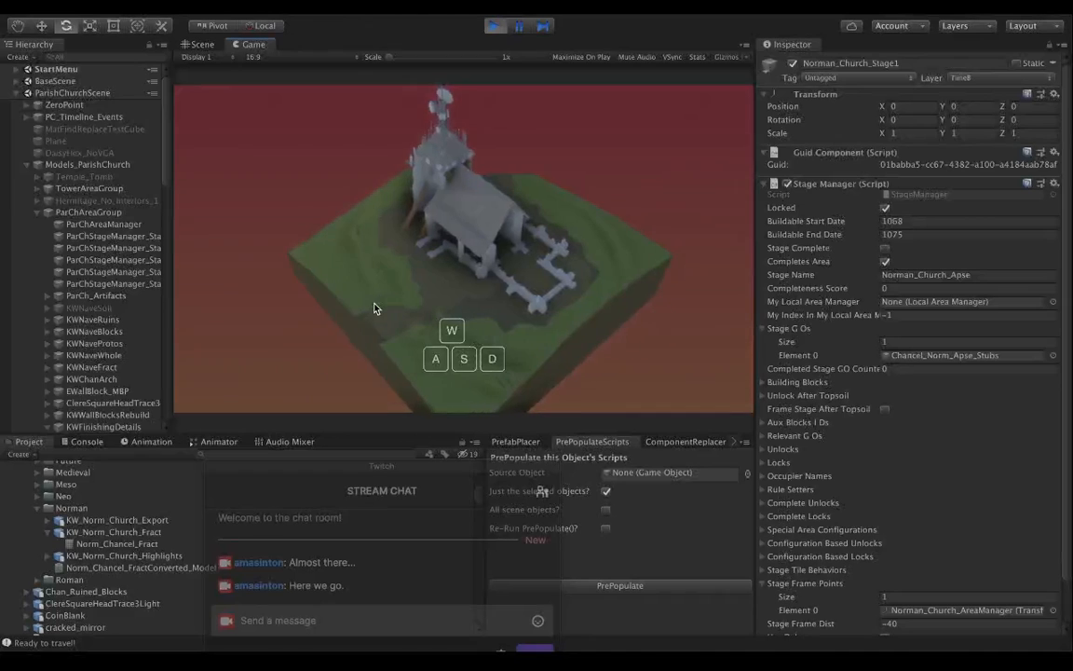
key(a)
key(d)
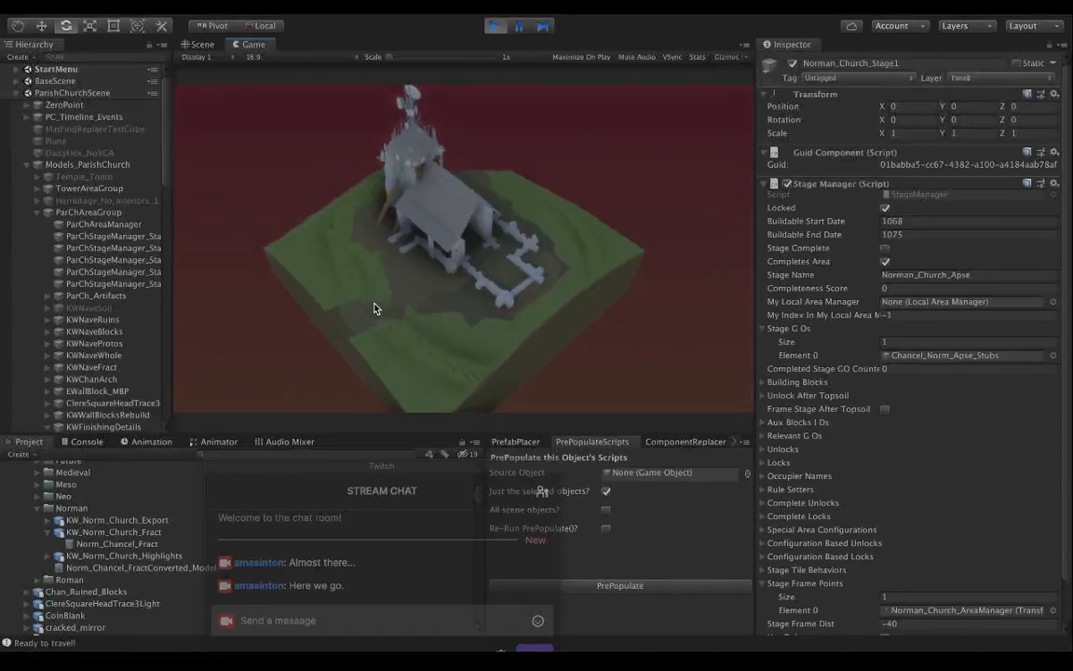
key(w)
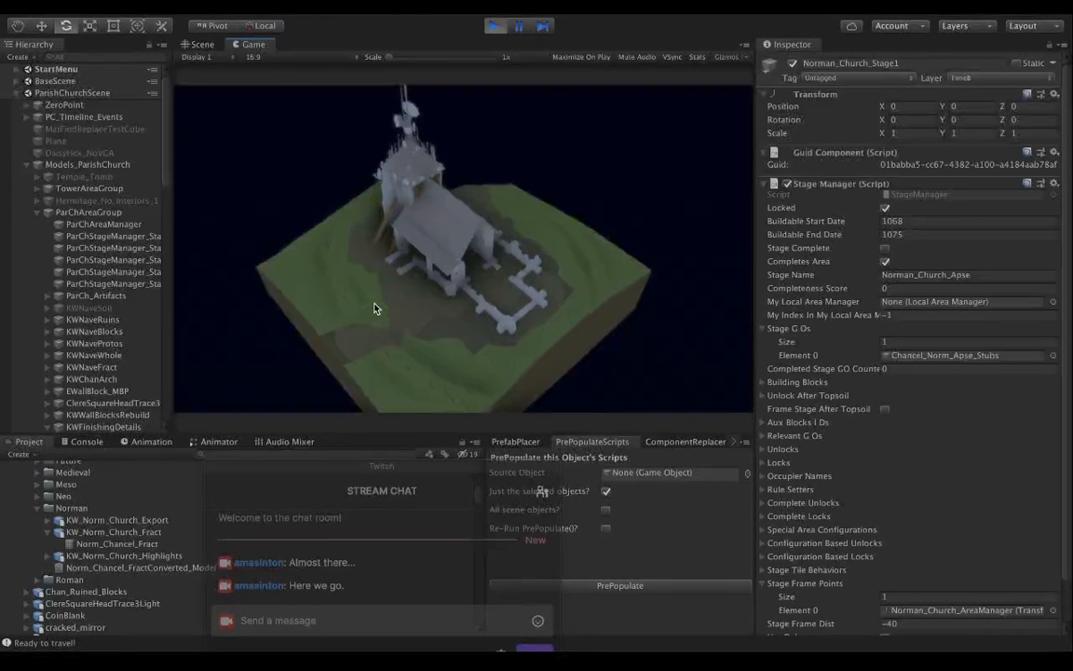
Examine the open end of the nave and the low ruined walls up close, and the propped tower from around the church.
middle_drag(424, 311, 436, 272)
scroll(435, 272, up, 5)
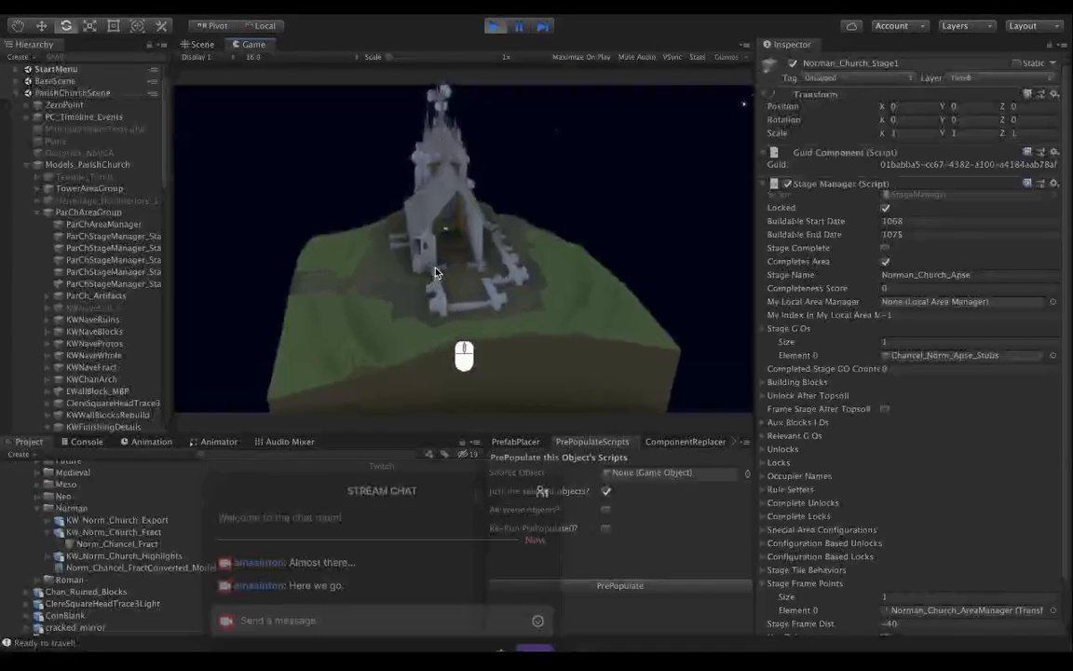
scroll(435, 272, up, 6)
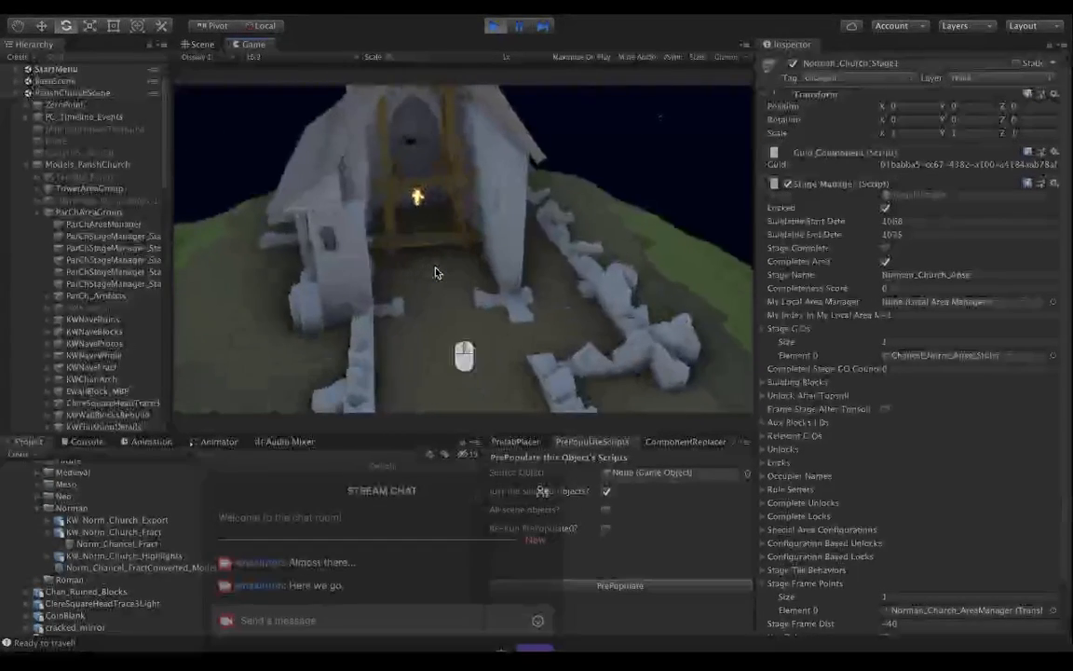
scroll(435, 272, down, 10)
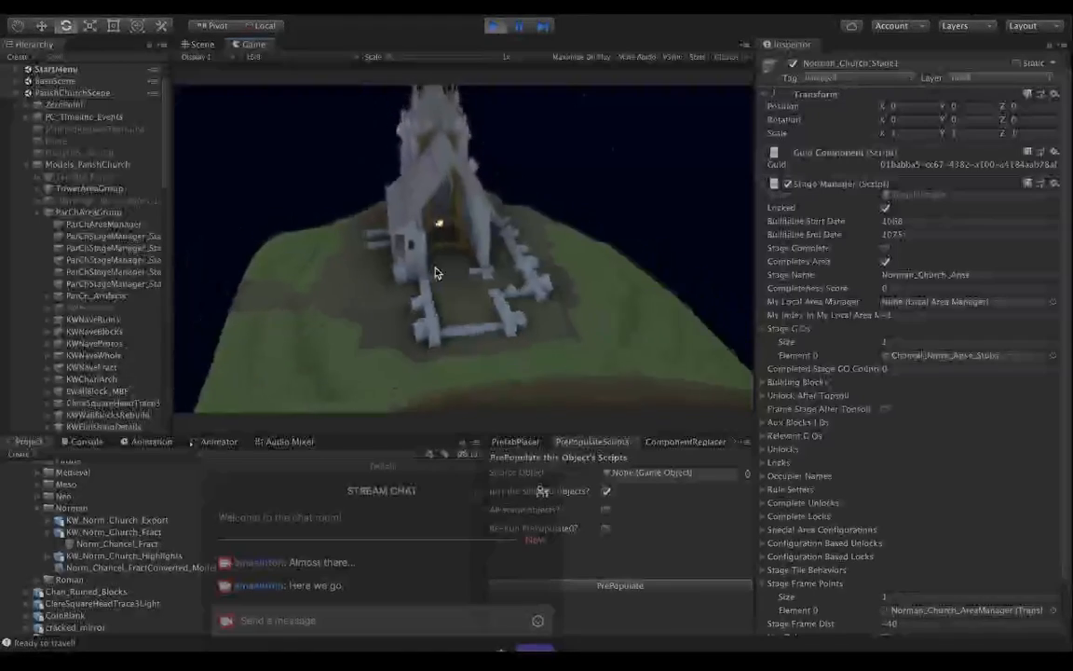
scroll(435, 272, up, 8)
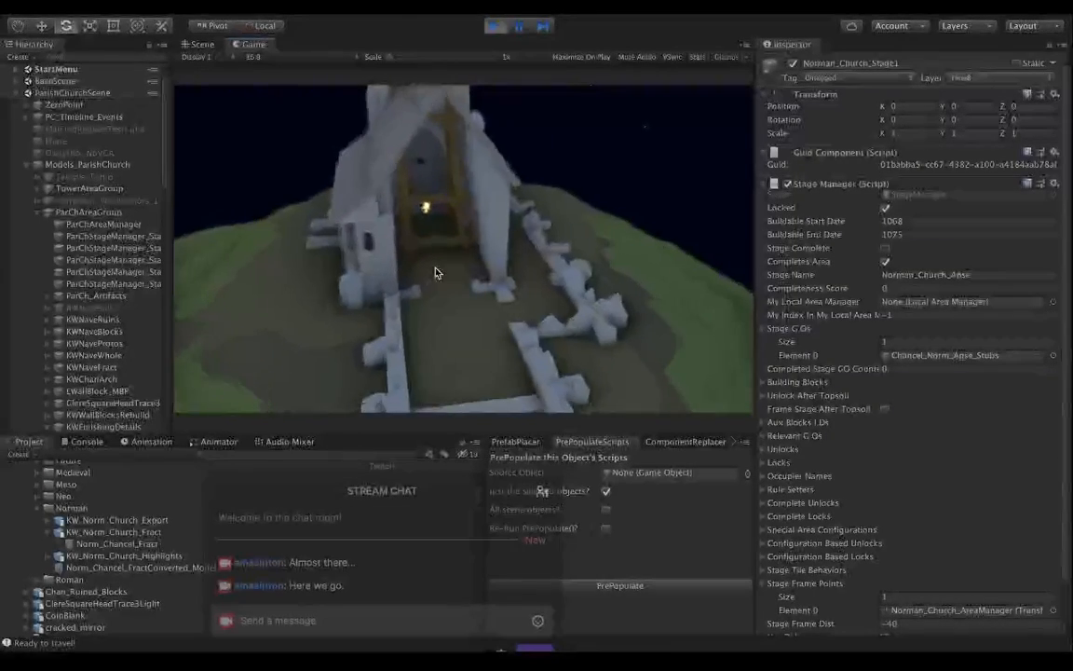
scroll(435, 272, down, 4)
drag(408, 328, 721, 330)
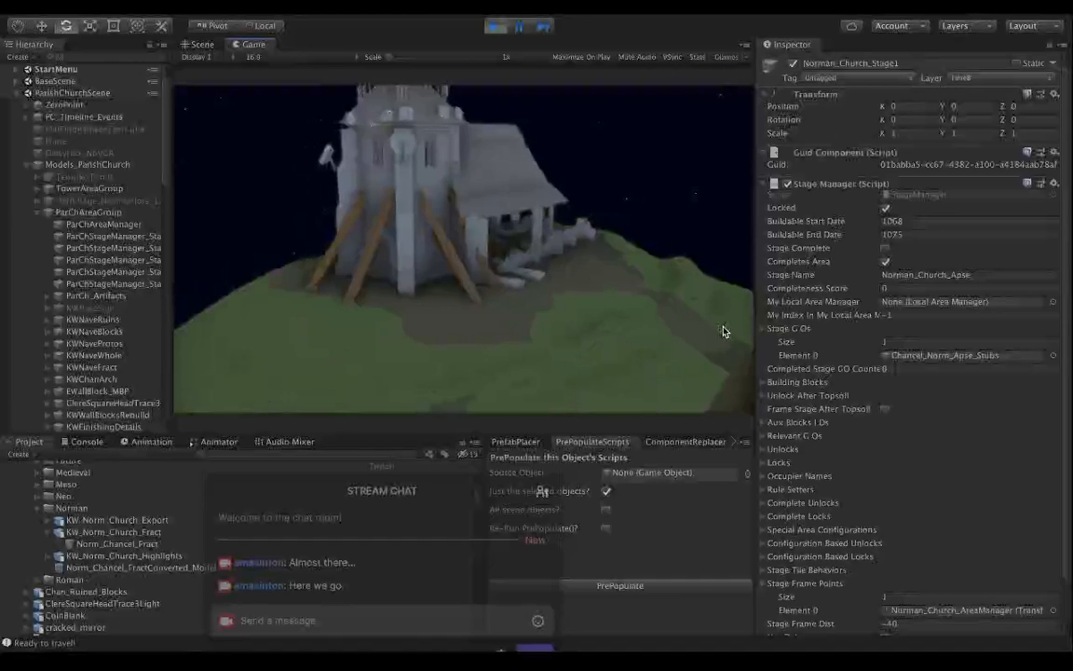
drag(525, 333, 270, 359)
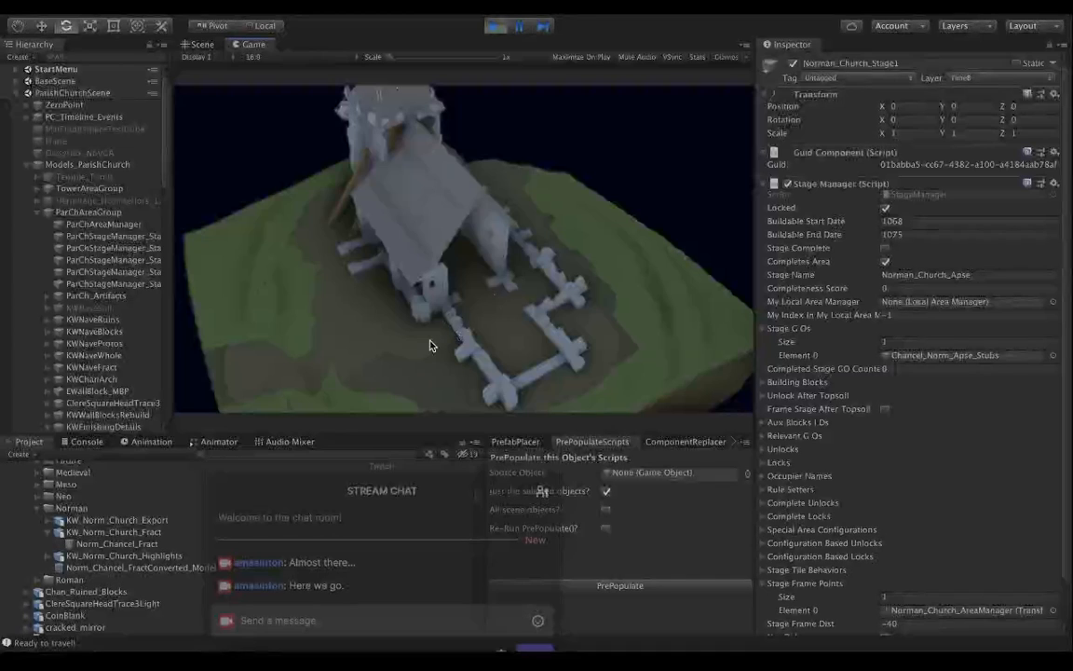
drag(389, 368, 442, 319)
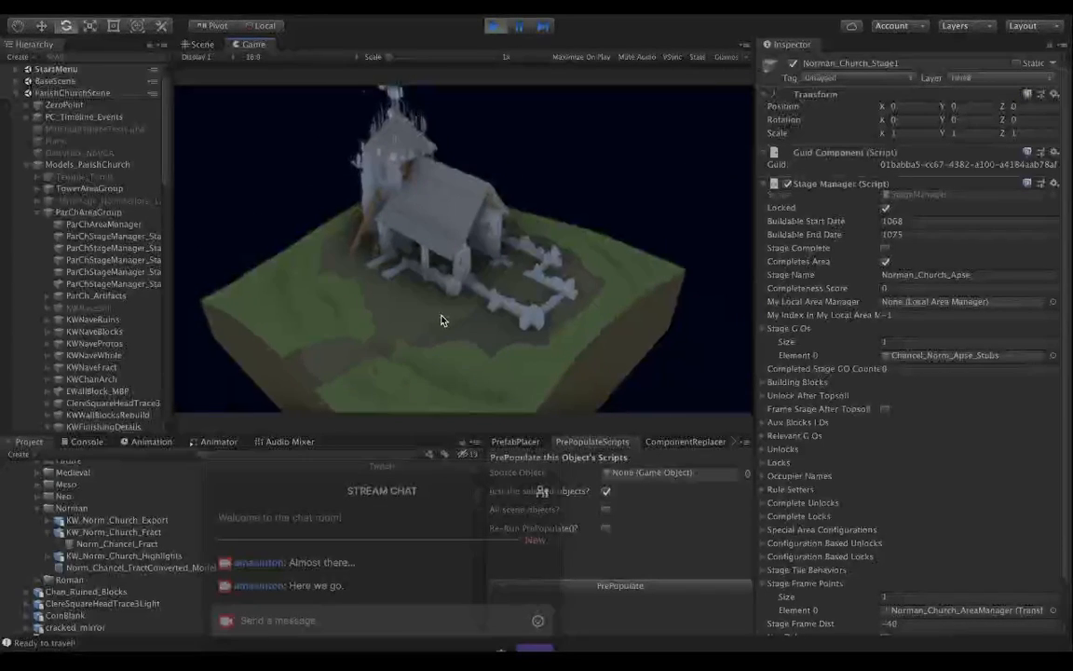
drag(441, 316, 415, 319)
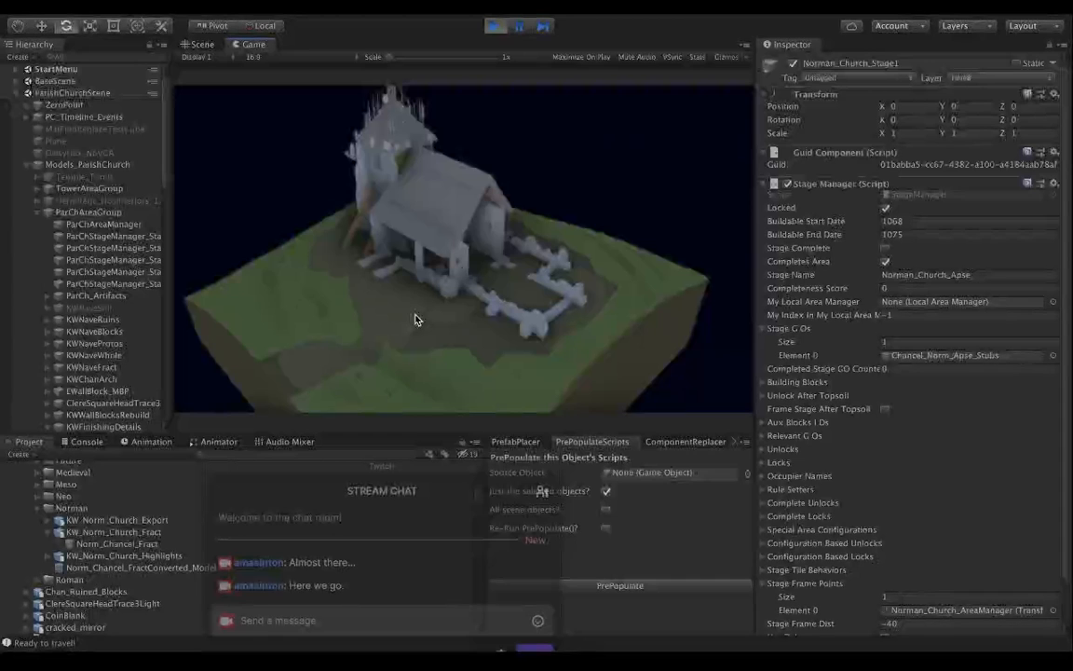
Switch from the Game view to the Scene view to look at the church while in Play mode.
click(520, 34)
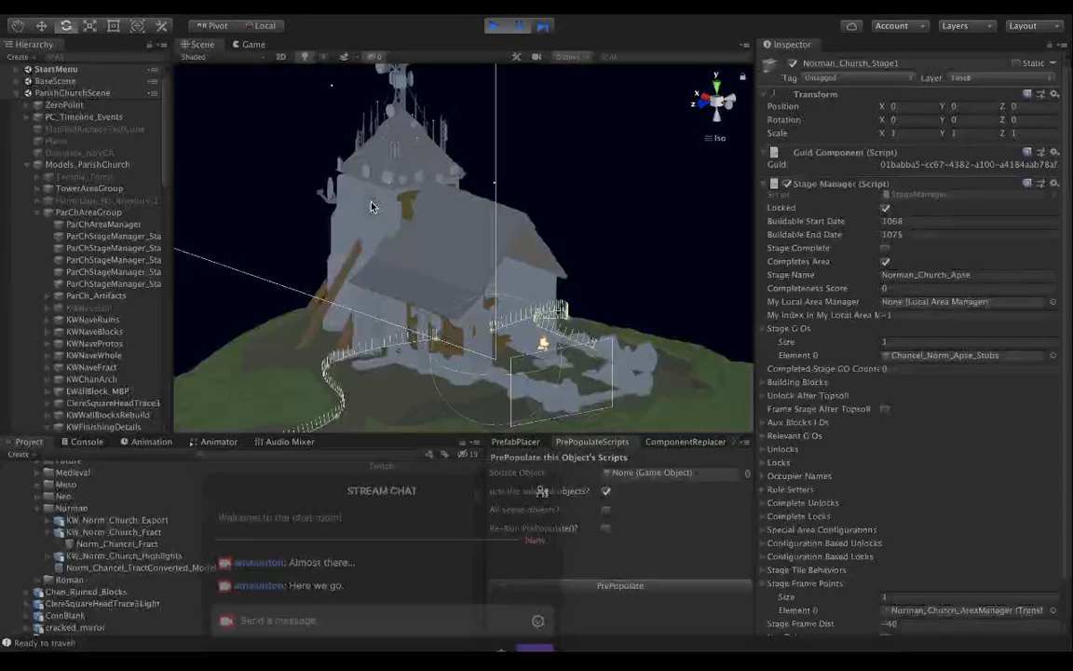
key(alt)
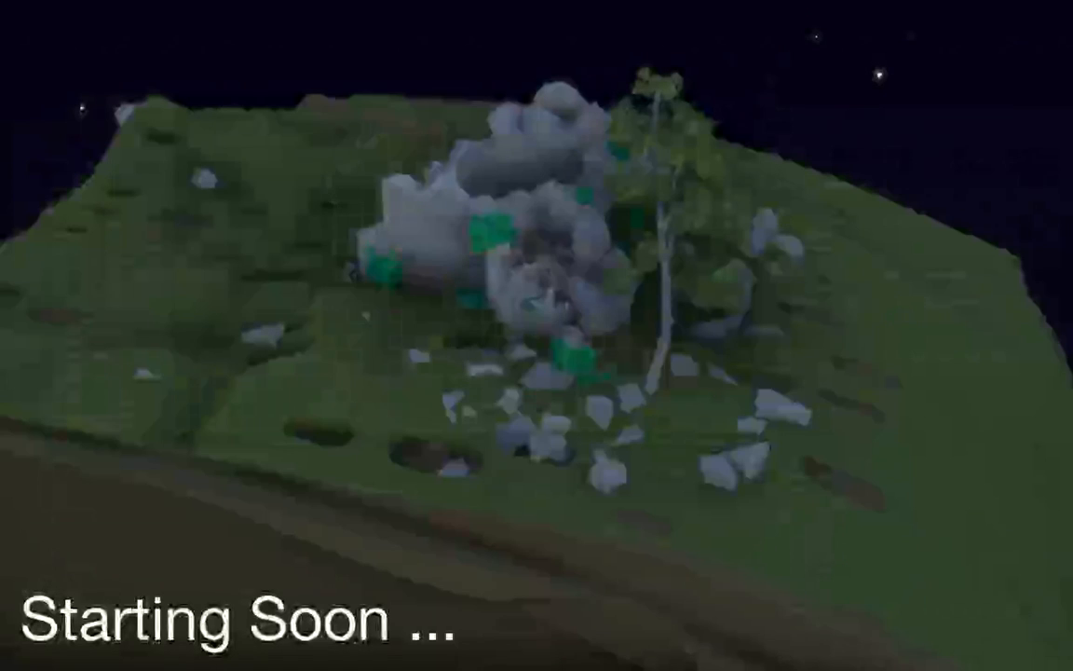